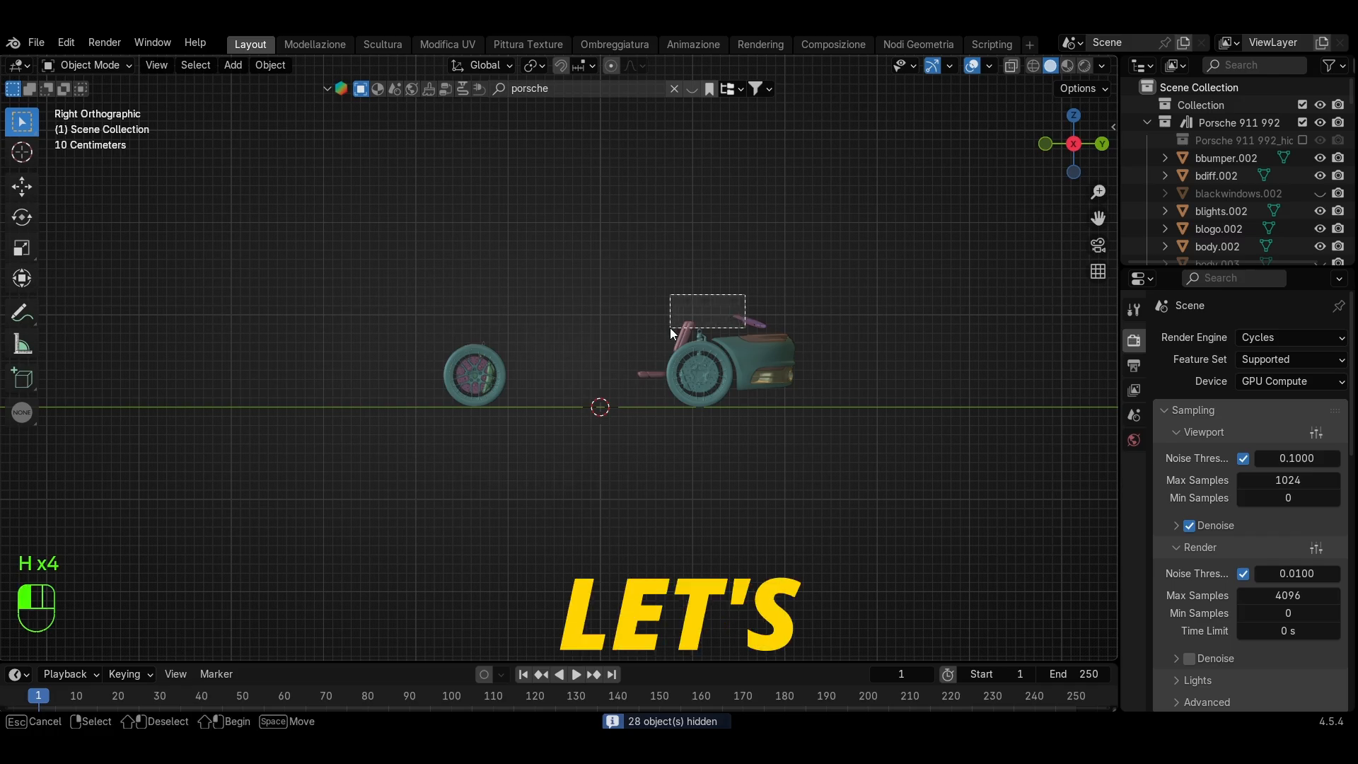
Hide the remaining body and interior parts around the rear wheels
drag(669, 328, 670, 330)
key(h)
key(h)
middle_drag(755, 413, 853, 401)
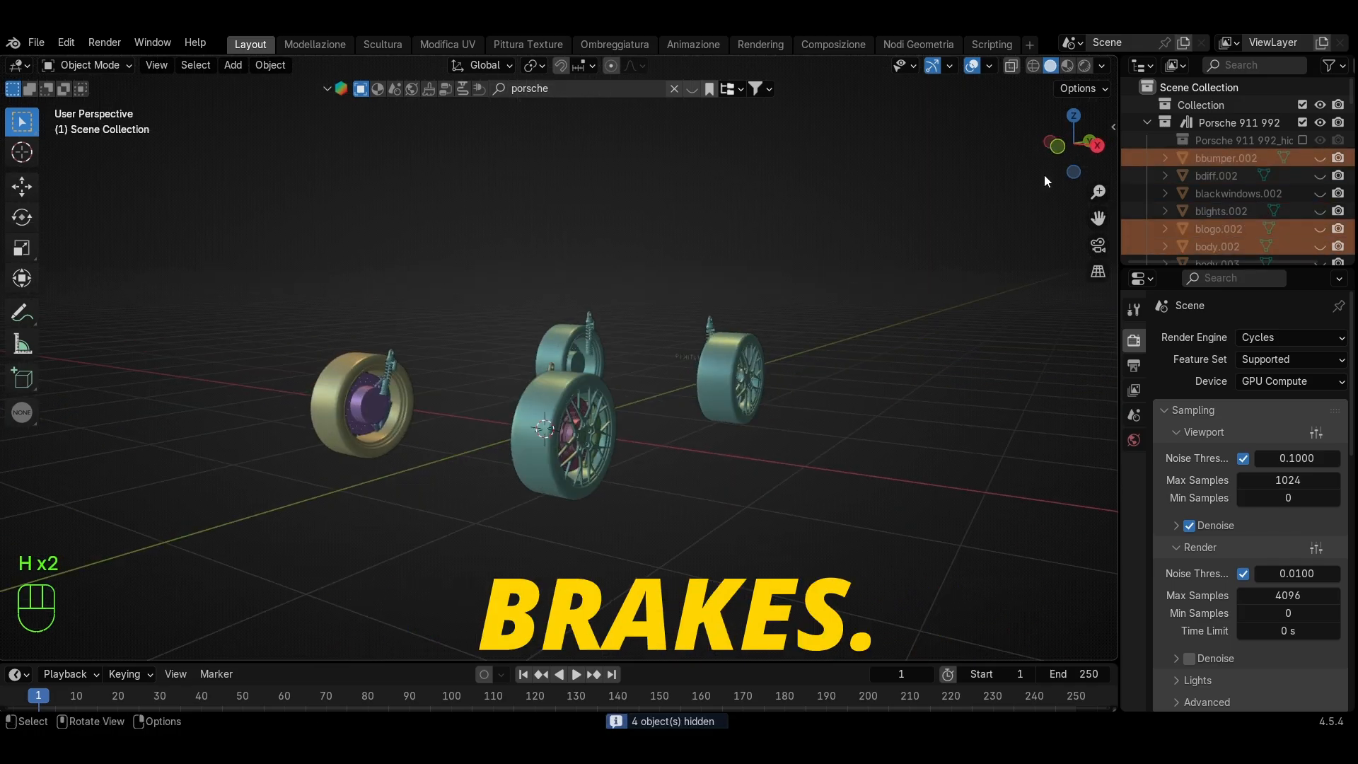
Hide the leftover loose parts between and around the four wheels
click(1057, 146)
drag(617, 307, 572, 426)
key(h)
drag(619, 366, 578, 461)
middle_drag(591, 450, 600, 477)
scroll(601, 476, up, 1)
click(683, 297)
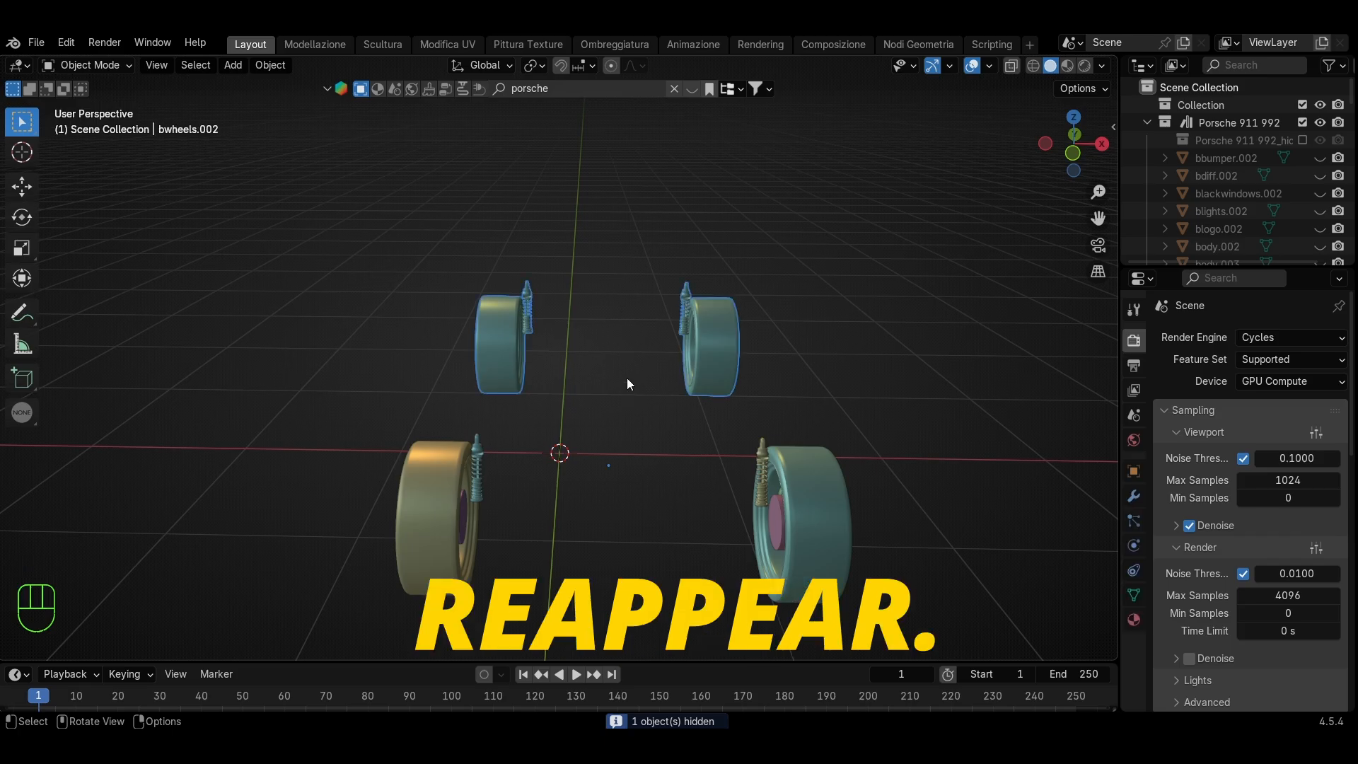
key(h)
Hide the front right and front left shock absorbers
middle_drag(574, 429, 532, 415)
click(398, 407)
key(h)
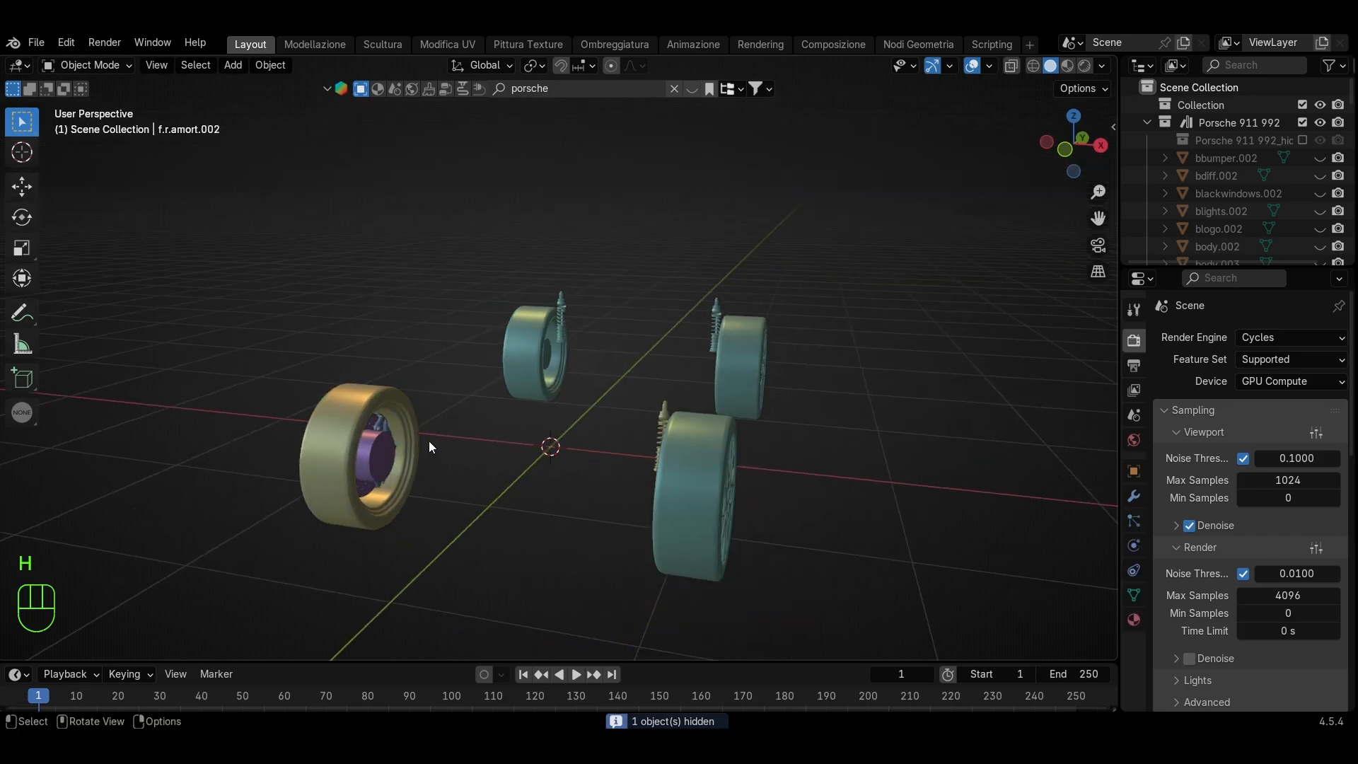
middle_drag(429, 439, 468, 440)
click(756, 410)
key(h)
Hide the unneeded part at the front left wheel
middle_drag(751, 419, 806, 456)
scroll(877, 460, up, 3)
shift+middle_drag(910, 459, 481, 460)
middle_drag(471, 467, 588, 437)
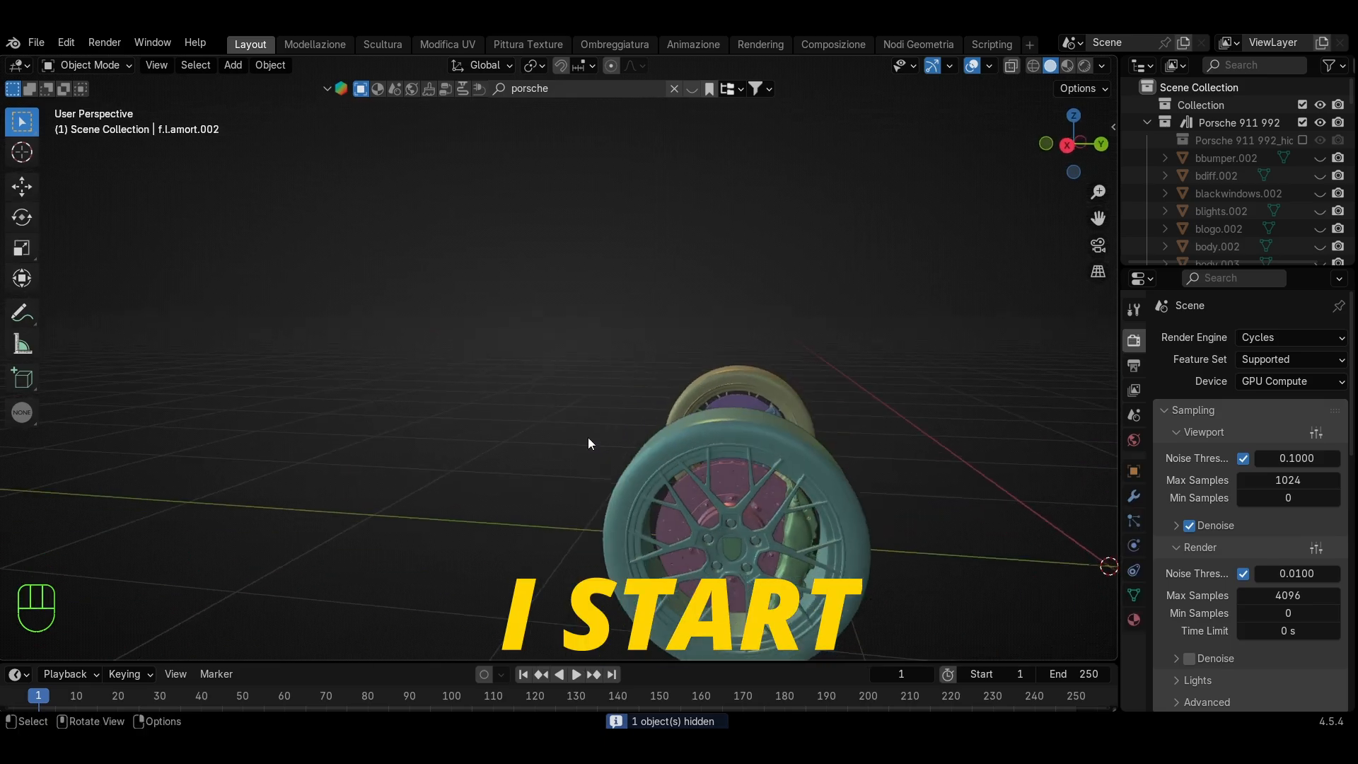
scroll(707, 481, down, 2)
scroll(792, 524, down, 1)
scroll(706, 479, up, 2)
shift+middle_drag(792, 524, 678, 475)
scroll(613, 448, up, 2)
click(614, 453)
scroll(636, 465, down, 1)
key(h)
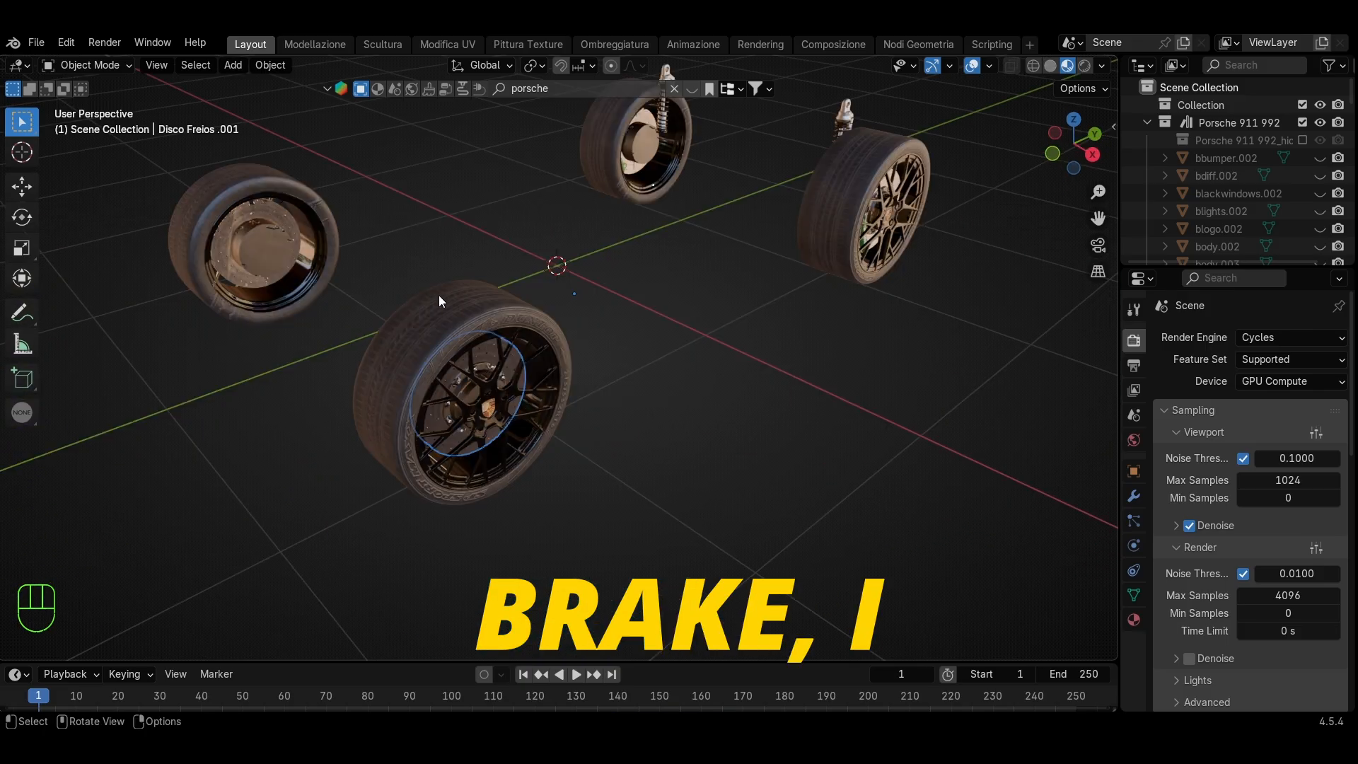
Join the tire, rim and brake parts of each front wheel into one object per wheel
shift+drag(362, 279, 591, 565)
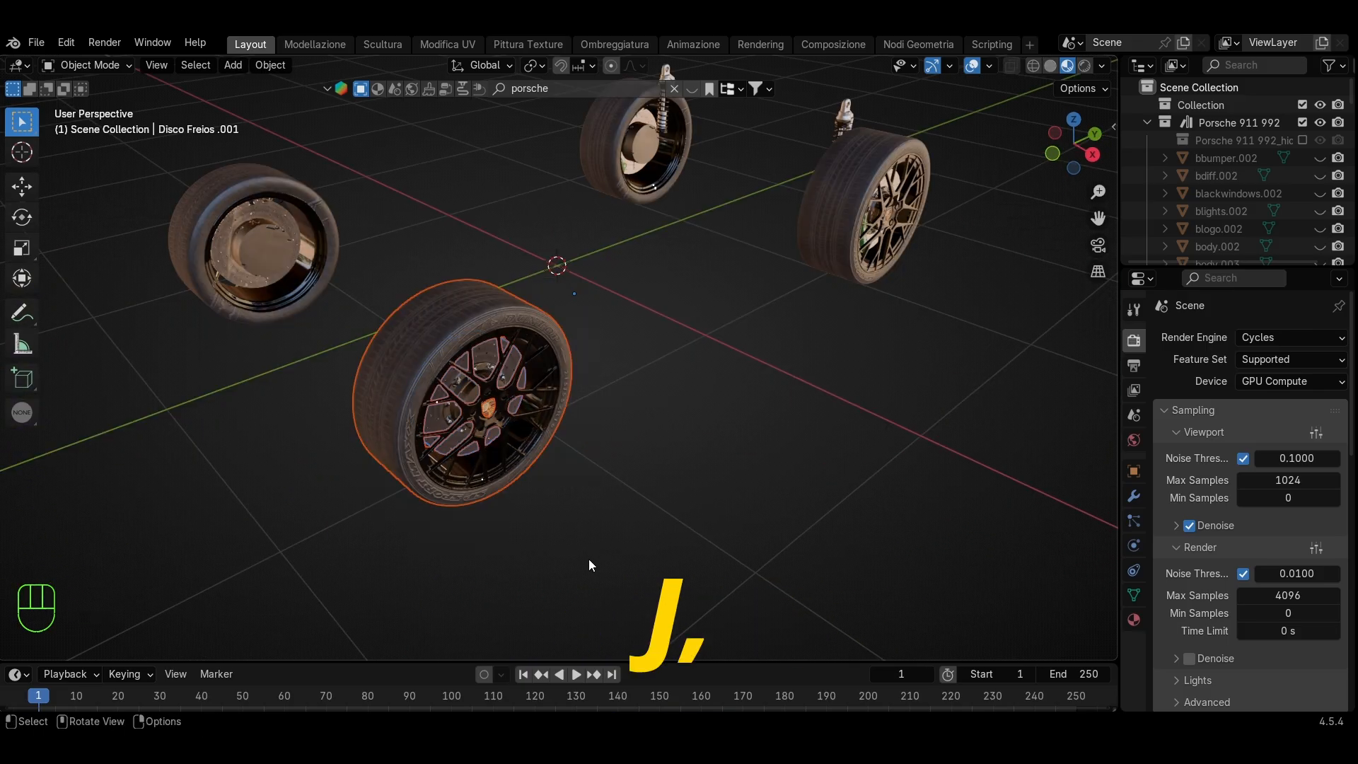
key(ctrl+j)
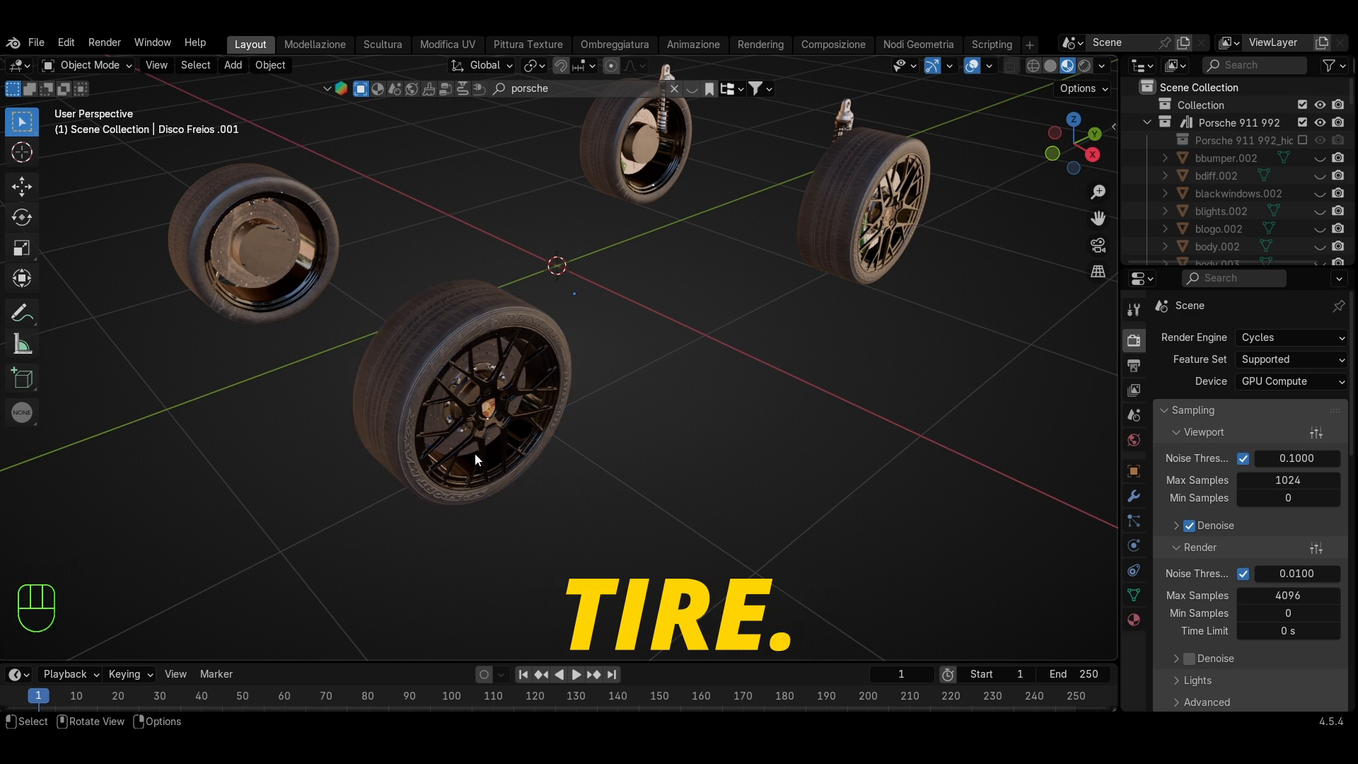
scroll(475, 454, up, 3)
middle_drag(475, 454, 393, 430)
middle_drag(622, 424, 782, 430)
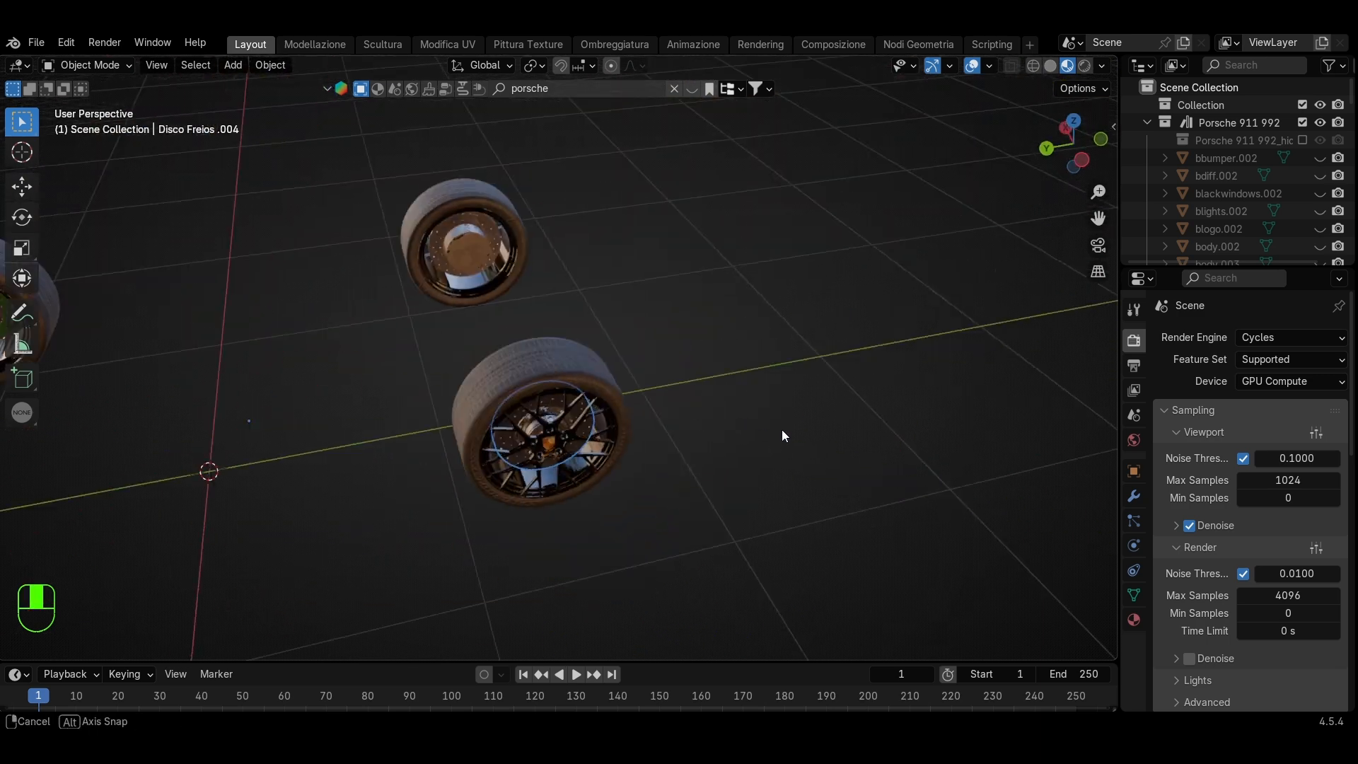
scroll(777, 396, up, 1)
shift+drag(762, 276, 588, 534)
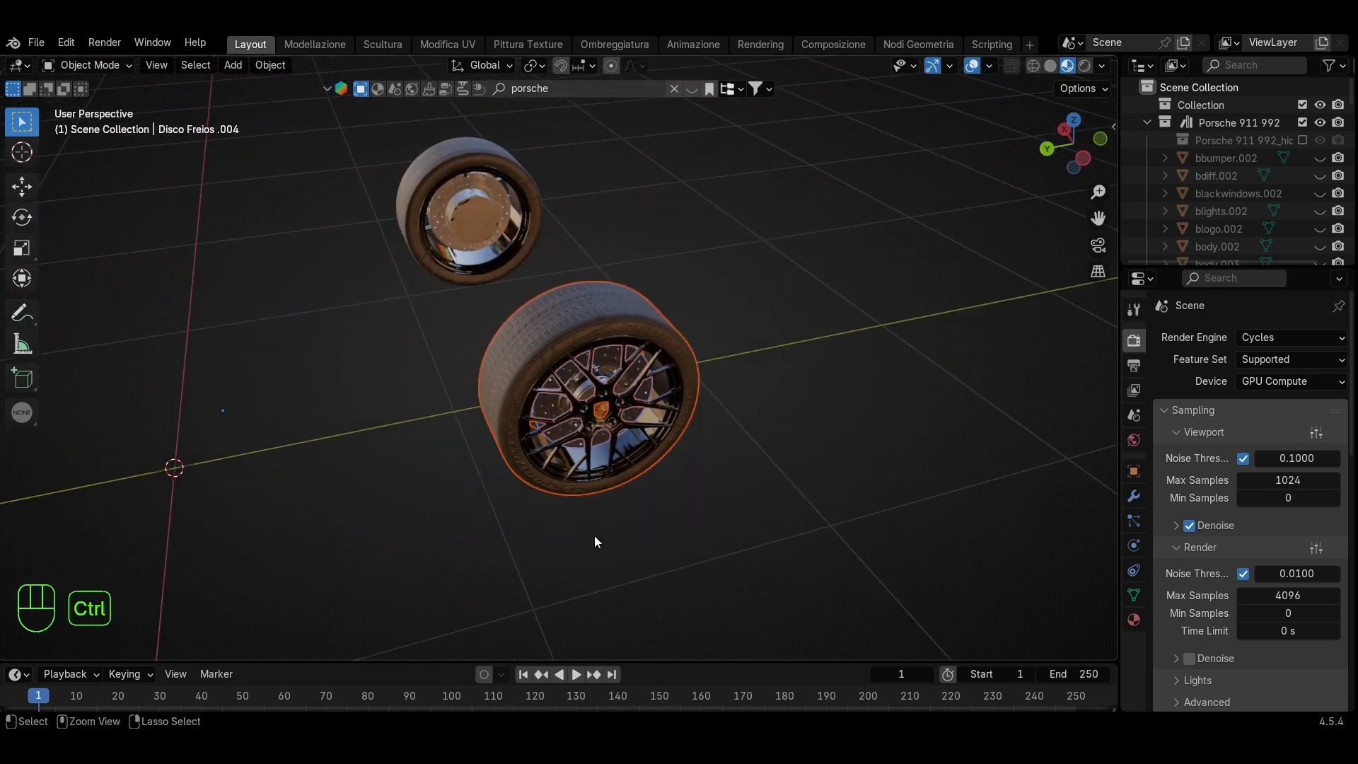
key(ctrl+j)
Select the combined rear wheels object and test which parts move together with it
middle_drag(594, 542, 690, 529)
click(647, 388)
scroll(494, 317, up, 4)
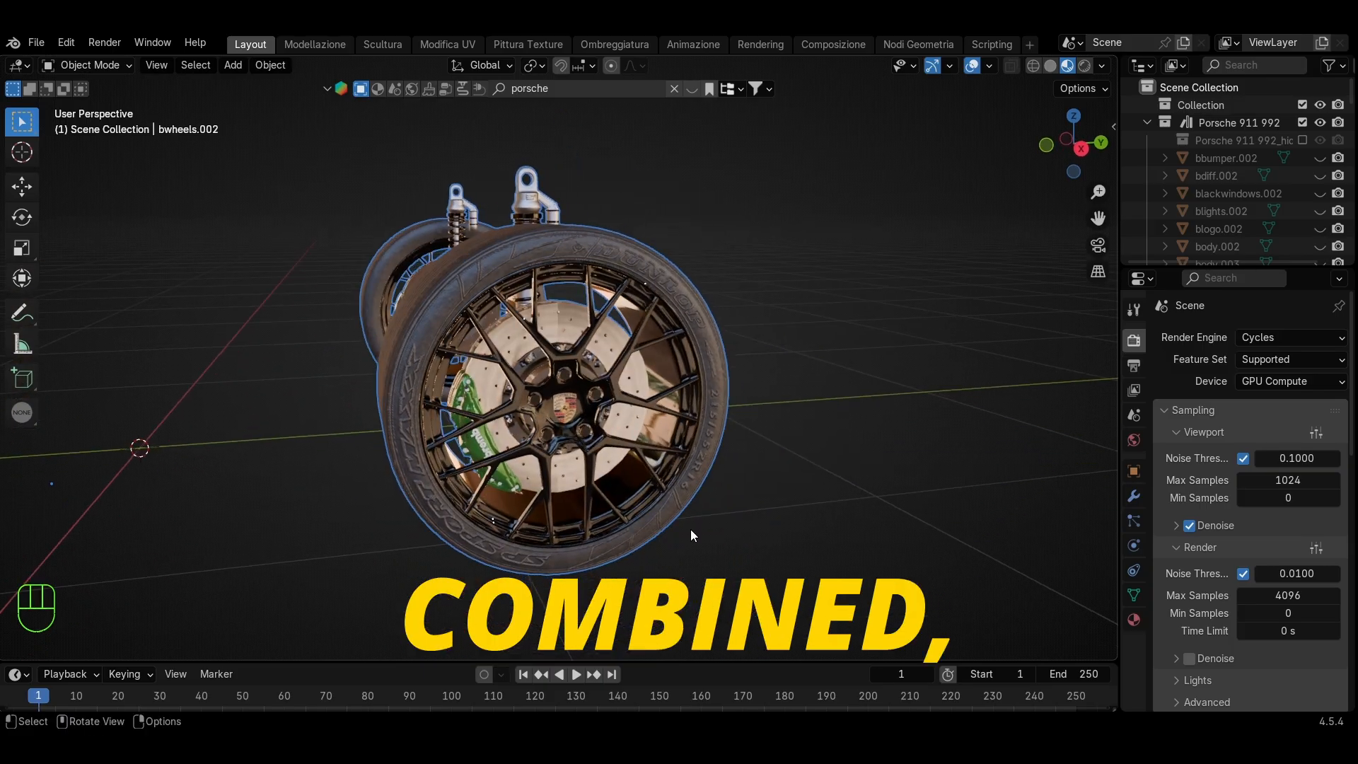
click(560, 415)
key(g)
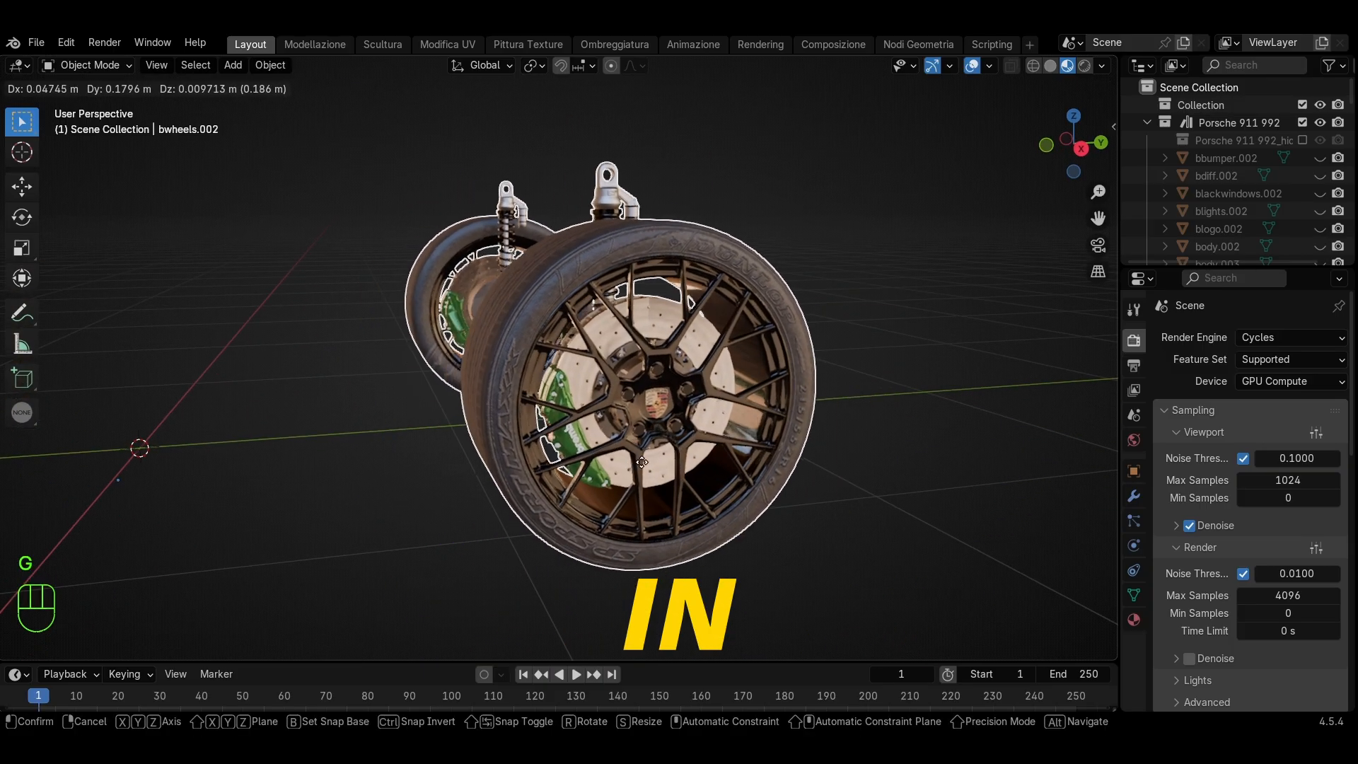
key(Escape)
Switch the viewport to solid shading and open the rear wheels mesh for editing
scroll(575, 444, down, 3)
click(1050, 66)
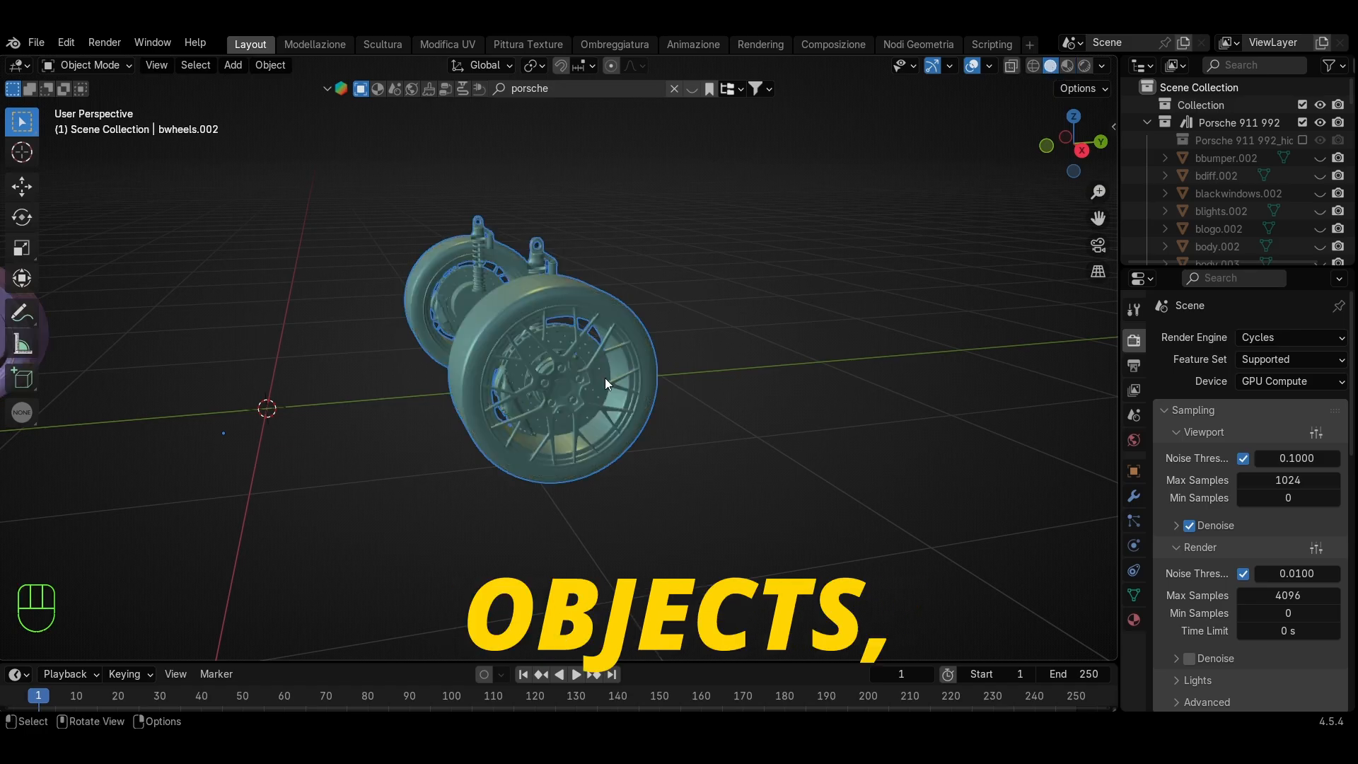
middle_drag(605, 383, 559, 385)
key(Tab)
scroll(567, 415, up, 2)
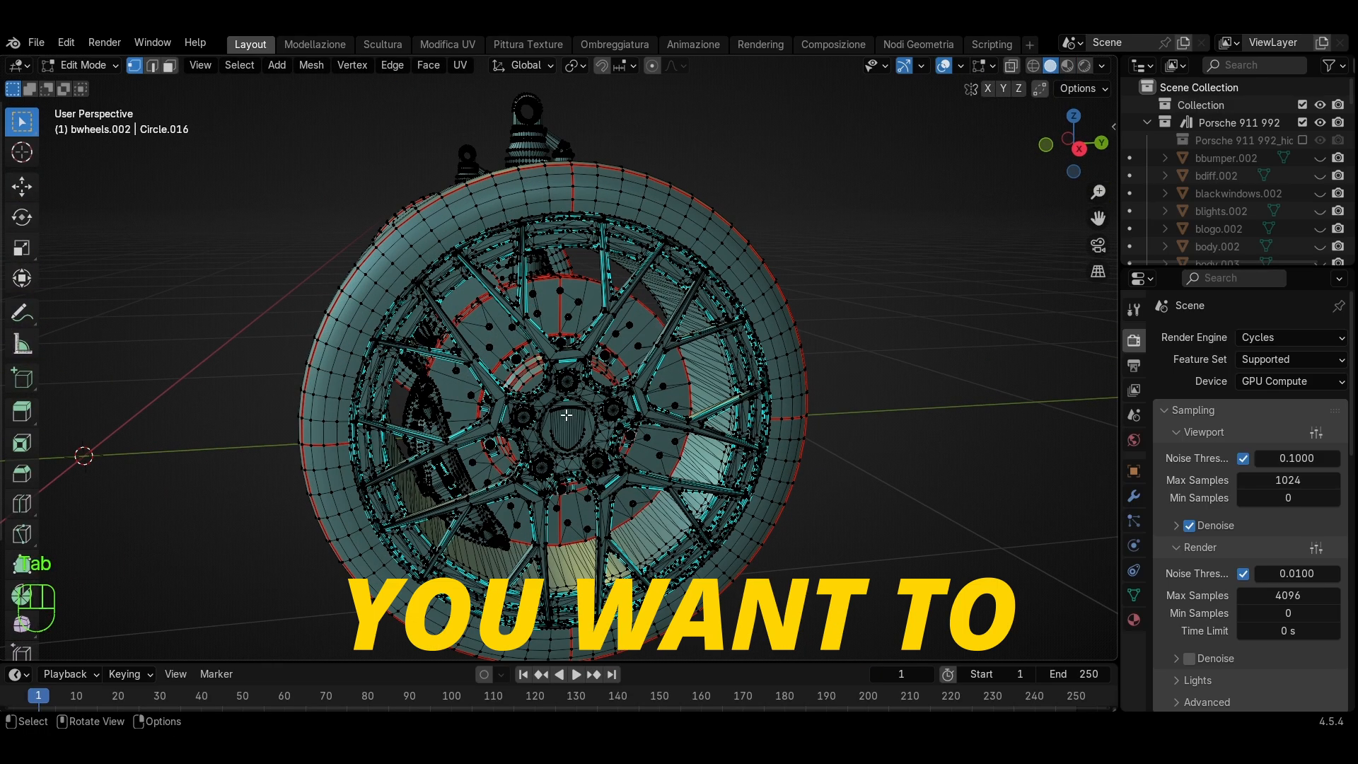
Select the linked geometry of the rear brake caliper body and the bolts on its outer face
scroll(566, 416, down, 2)
scroll(566, 416, up, 5)
key(l)
middle_drag(396, 297, 686, 403)
scroll(525, 207, up, 3)
scroll(525, 207, up, 2)
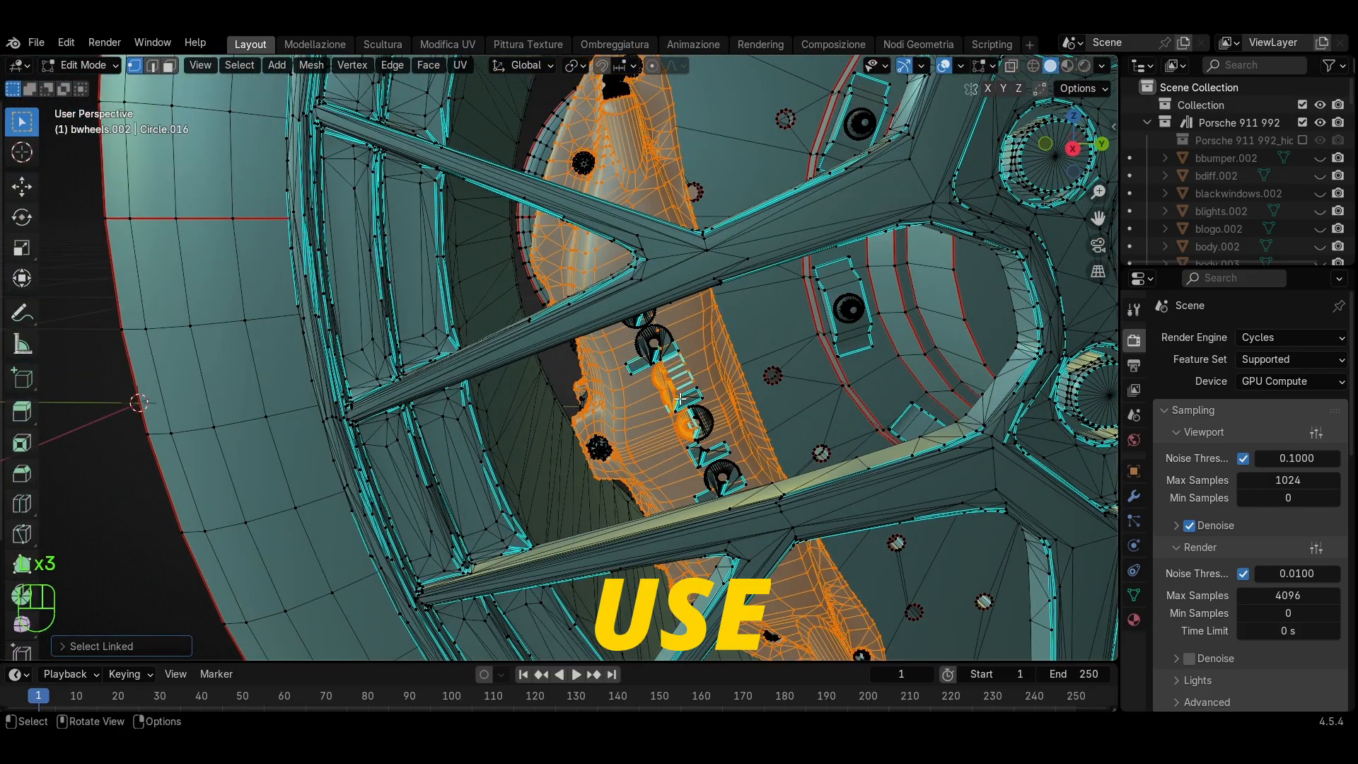
key(l)
key(l)
key(l)
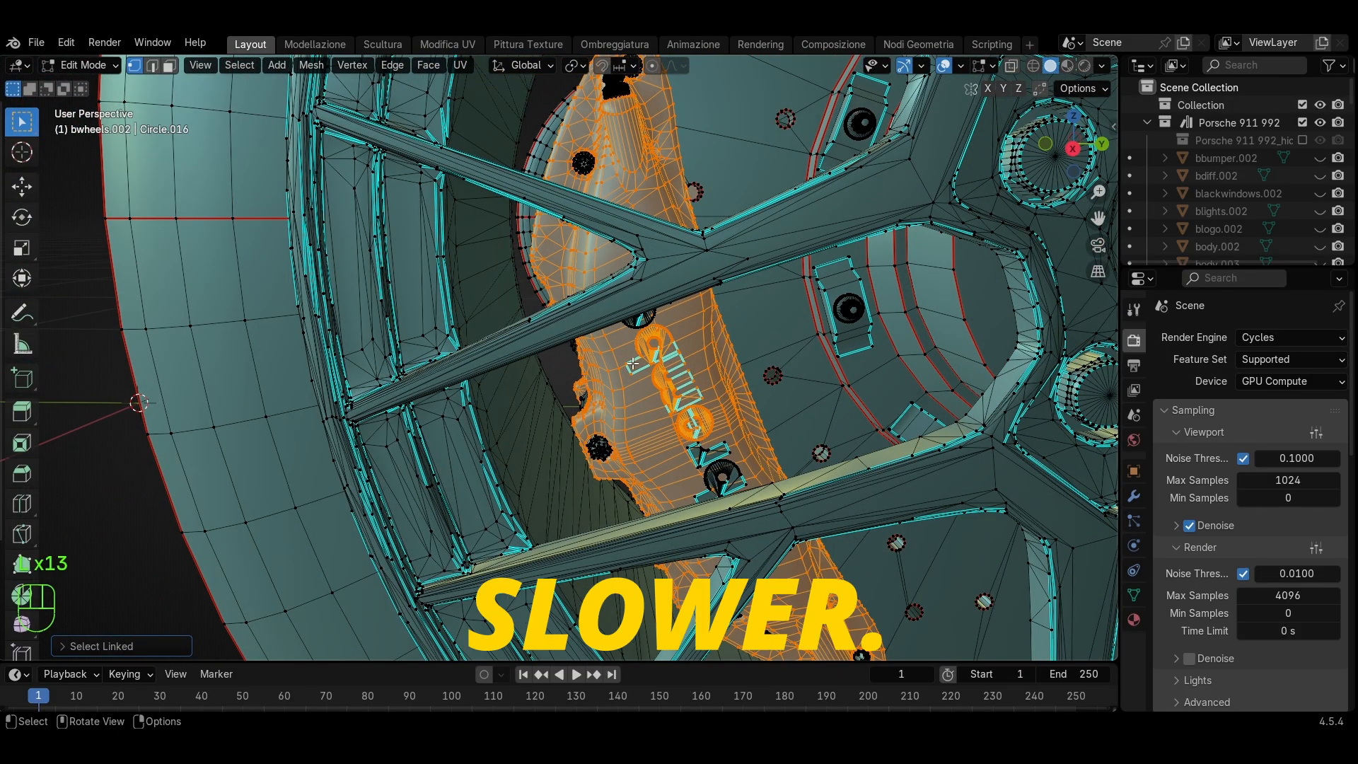
middle_drag(633, 362, 622, 318)
middle_drag(623, 436, 545, 479)
shift+middle_drag(636, 467, 823, 270)
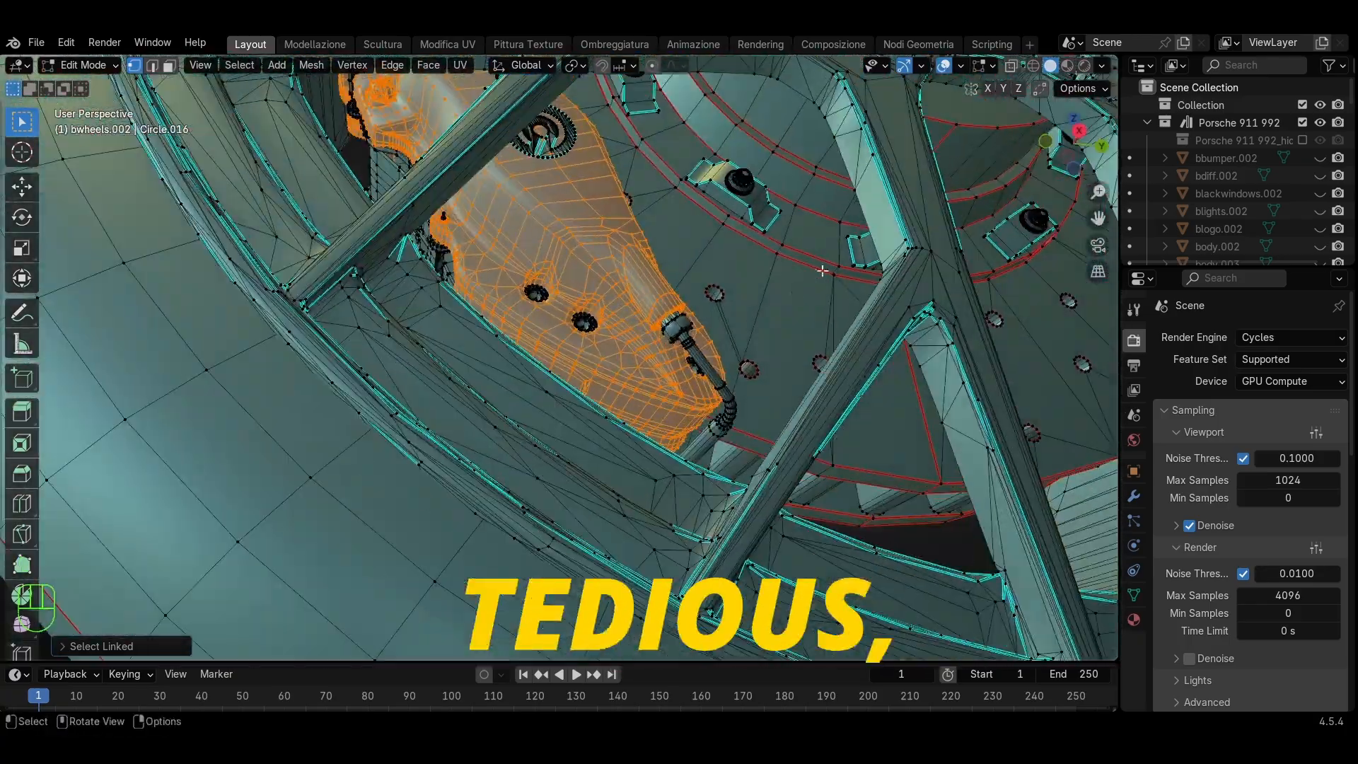
Inspect the caliper selection with X-ray and return to the opaque display
click(1011, 66)
scroll(699, 424, down, 8)
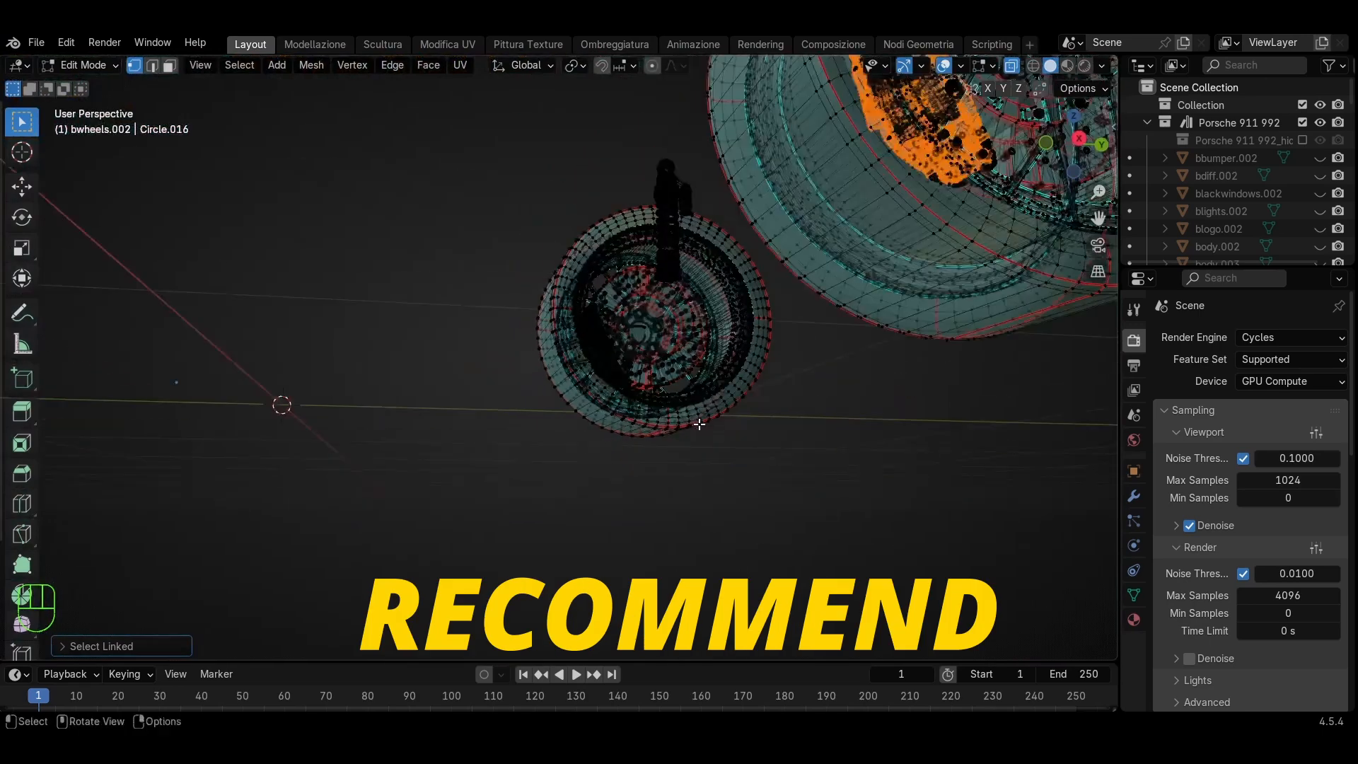
scroll(555, 488, up, 6)
click(1011, 65)
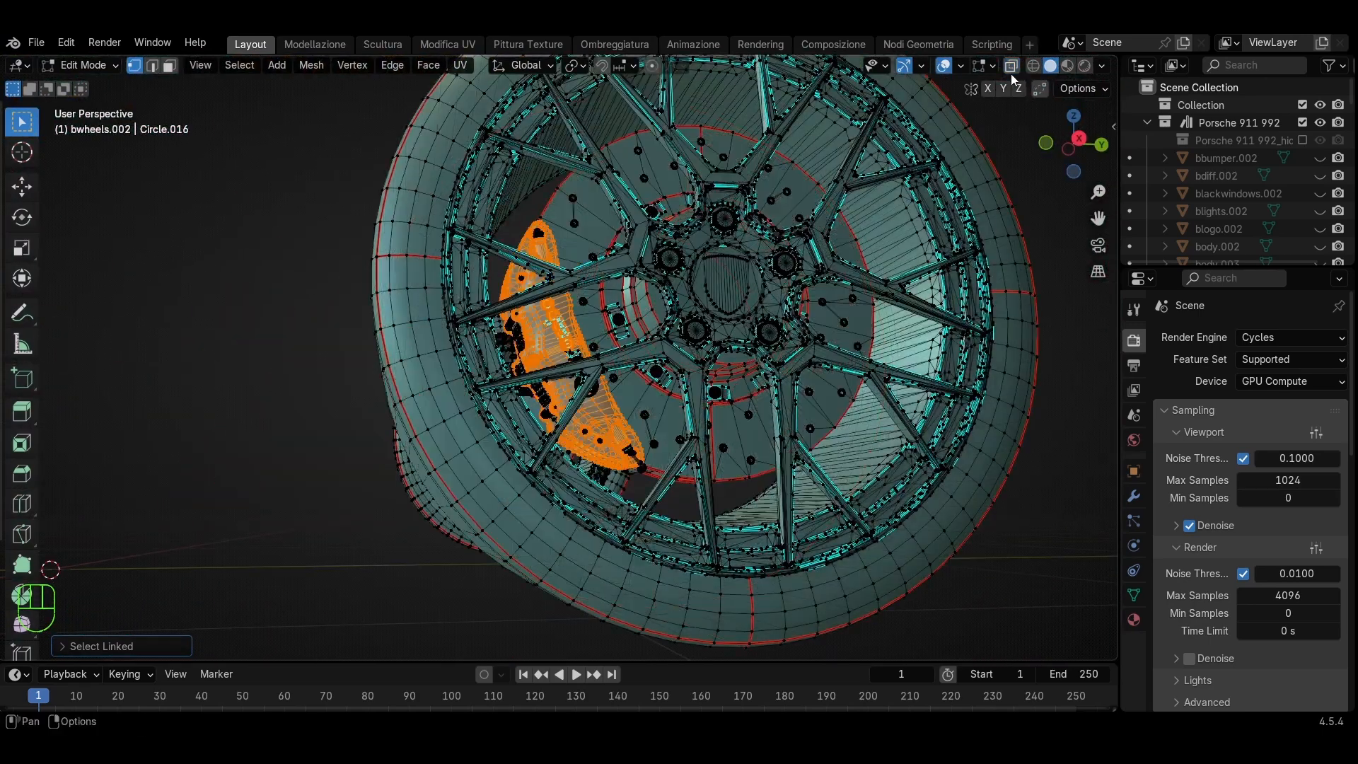
Add the linked bolts and fittings at the caliper's lower end to the selection
shift+middle_drag(559, 460, 608, 326)
scroll(608, 420, up, 6)
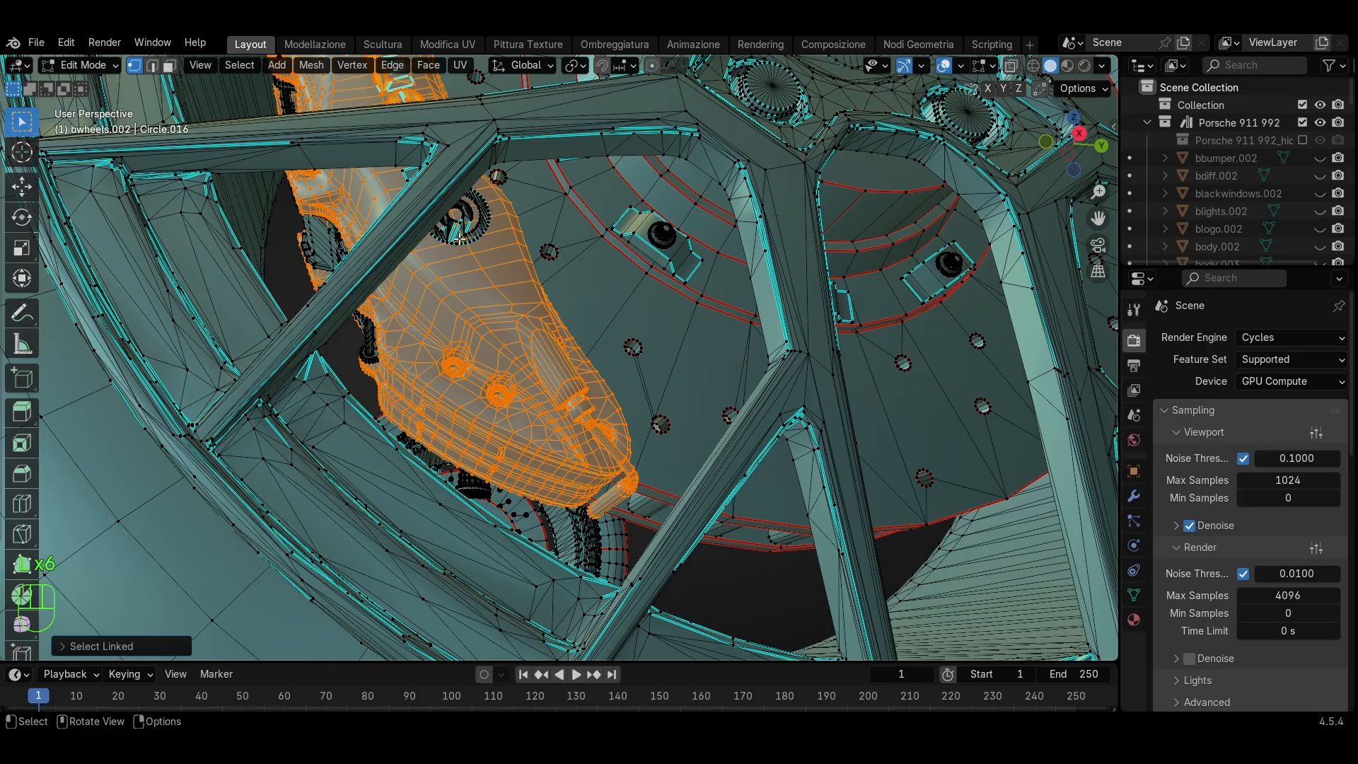
middle_drag(479, 235, 303, 255)
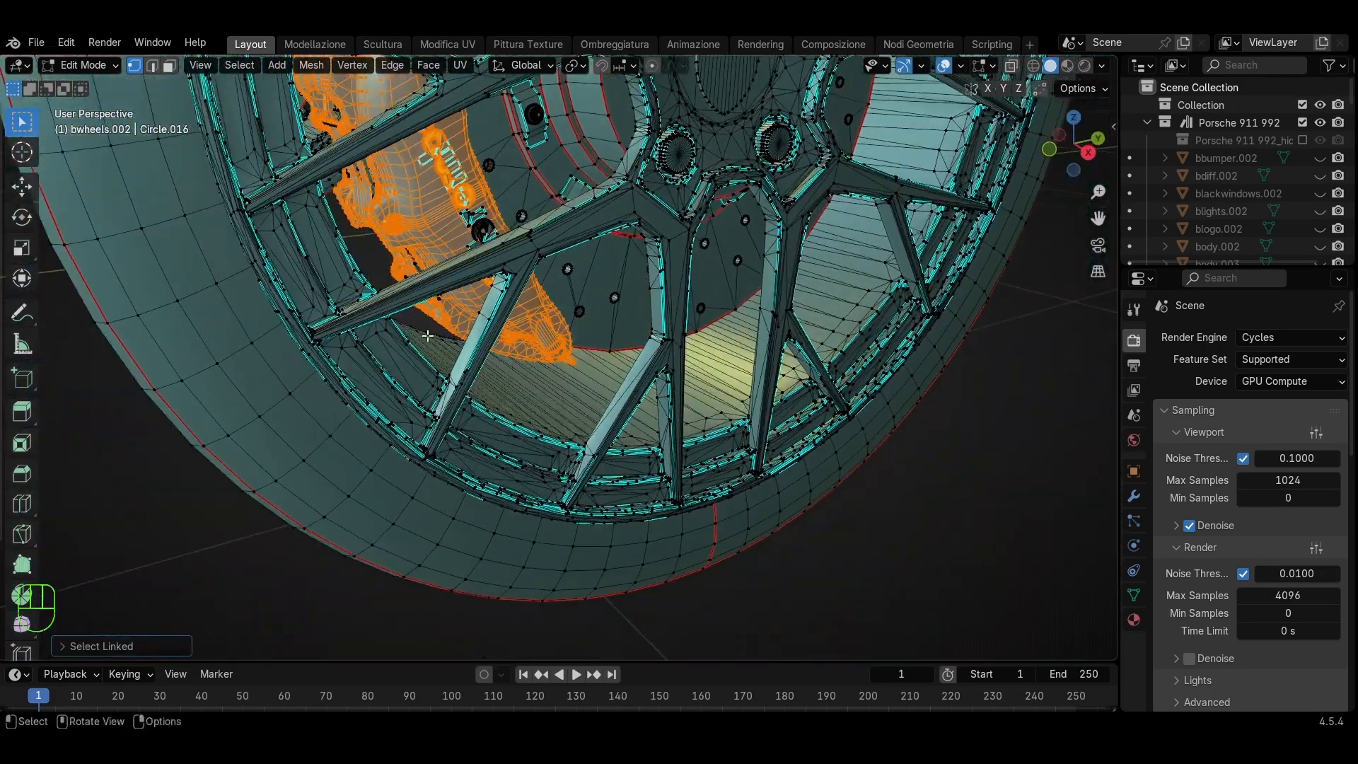
scroll(427, 335, up, 5)
shift+middle_drag(427, 335, 481, 409)
key(KP_Decimal)
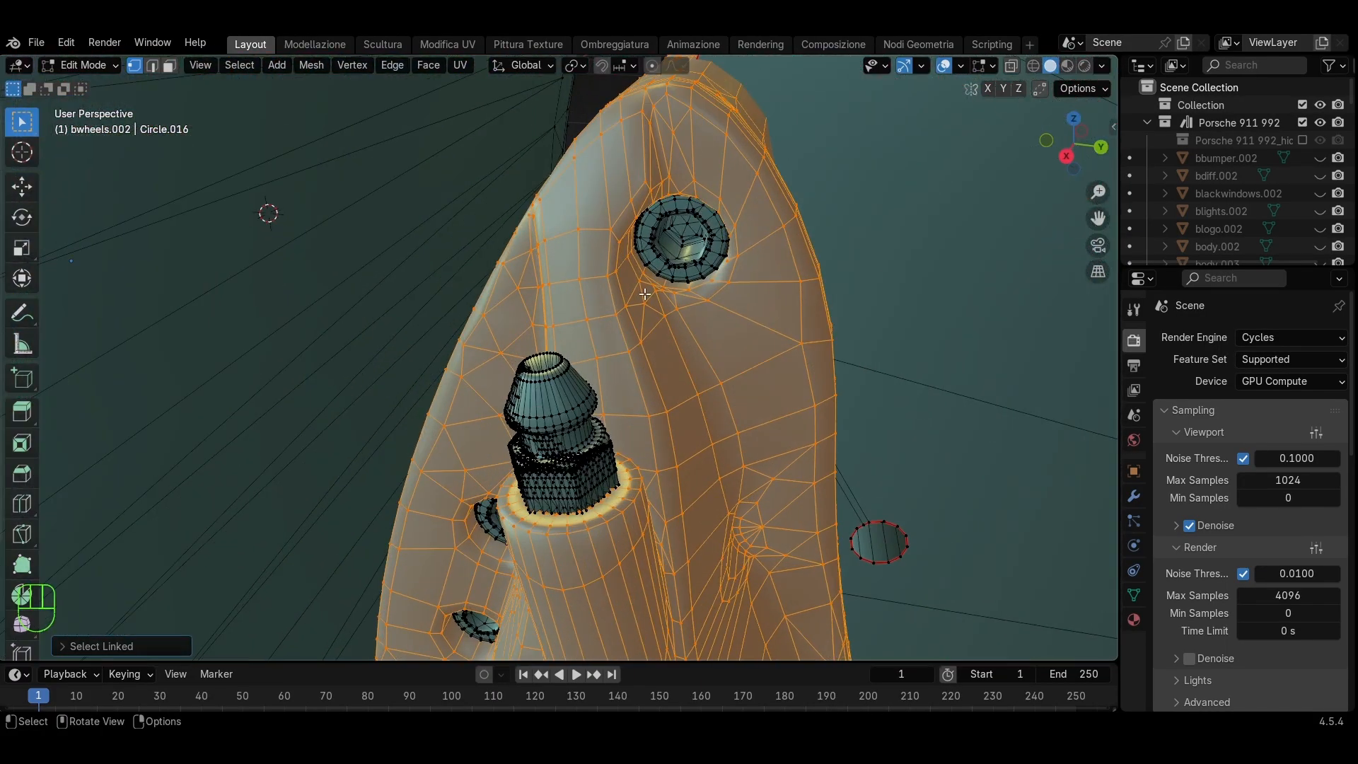
Add the linked bleed valve and small bolts at the caliper's upper end to the selection
key(l)
scroll(488, 555, down, 4)
scroll(494, 554, up, 1)
shift+middle_drag(495, 558, 489, 424)
key(l)
scroll(495, 439, down, 4)
scroll(539, 504, up, 1)
shift+middle_drag(538, 503, 763, 408)
scroll(536, 375, up, 3)
scroll(579, 396, up, 4)
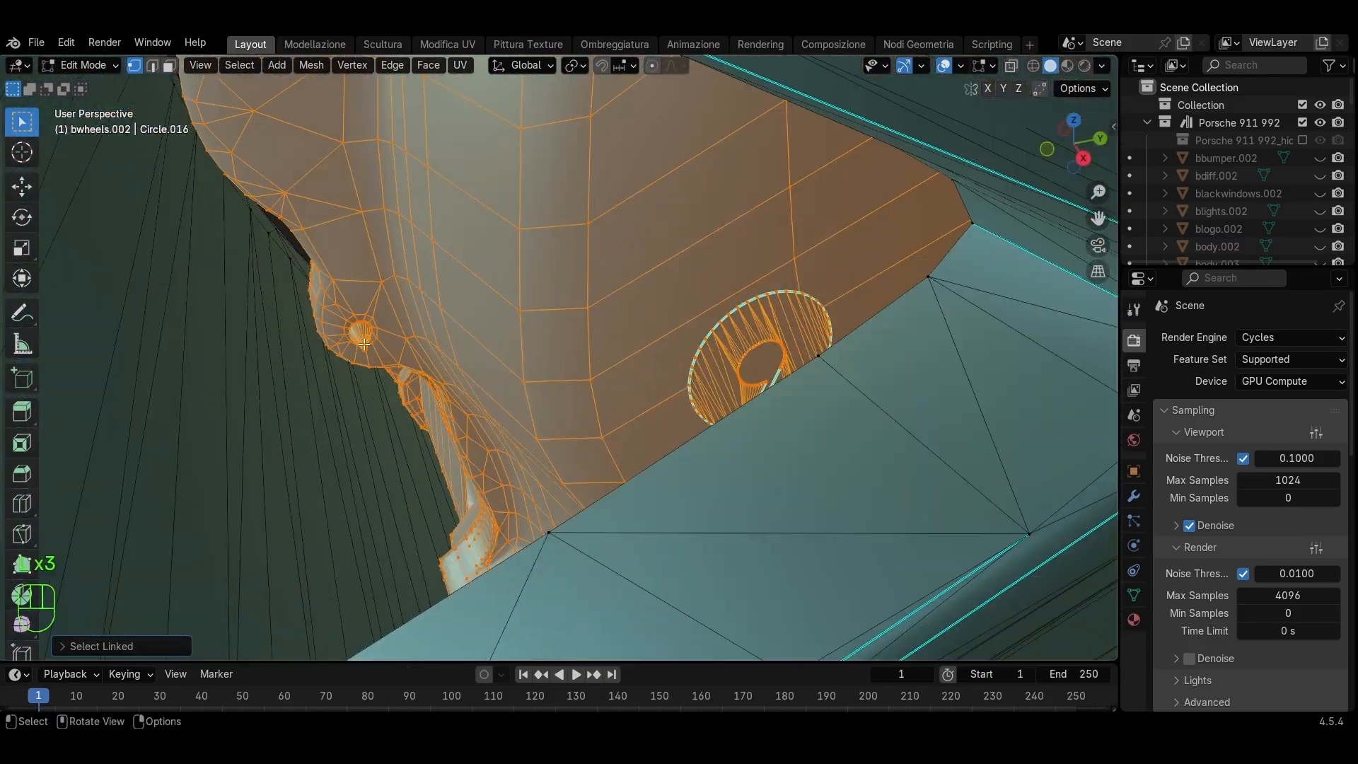
Add the linked fittings and brake line pieces on the caliper's inner side to the selection
scroll(630, 385, down, 4)
middle_drag(363, 344, 558, 336)
scroll(558, 336, down, 3)
scroll(558, 336, up, 2)
shift+middle_drag(354, 382, 569, 283)
scroll(570, 265, up, 5)
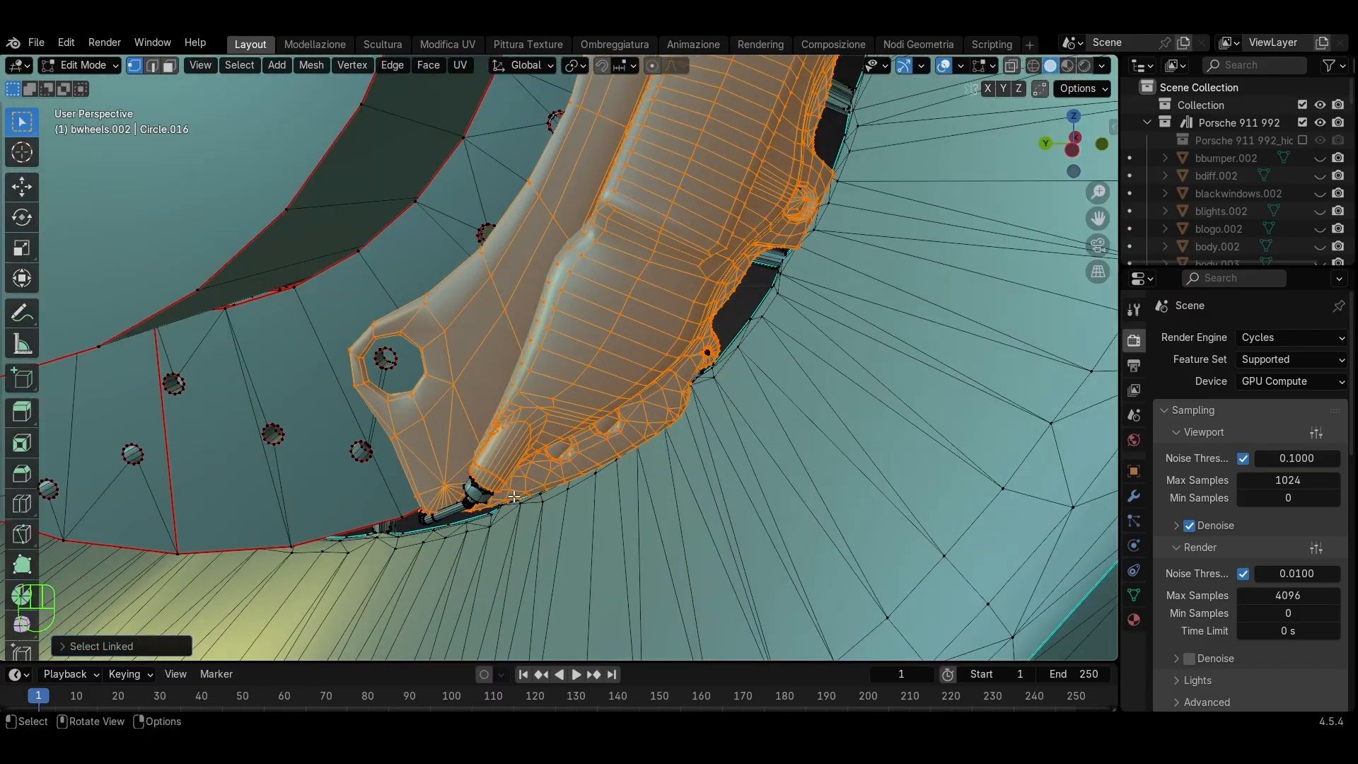
middle_drag(514, 498, 548, 377)
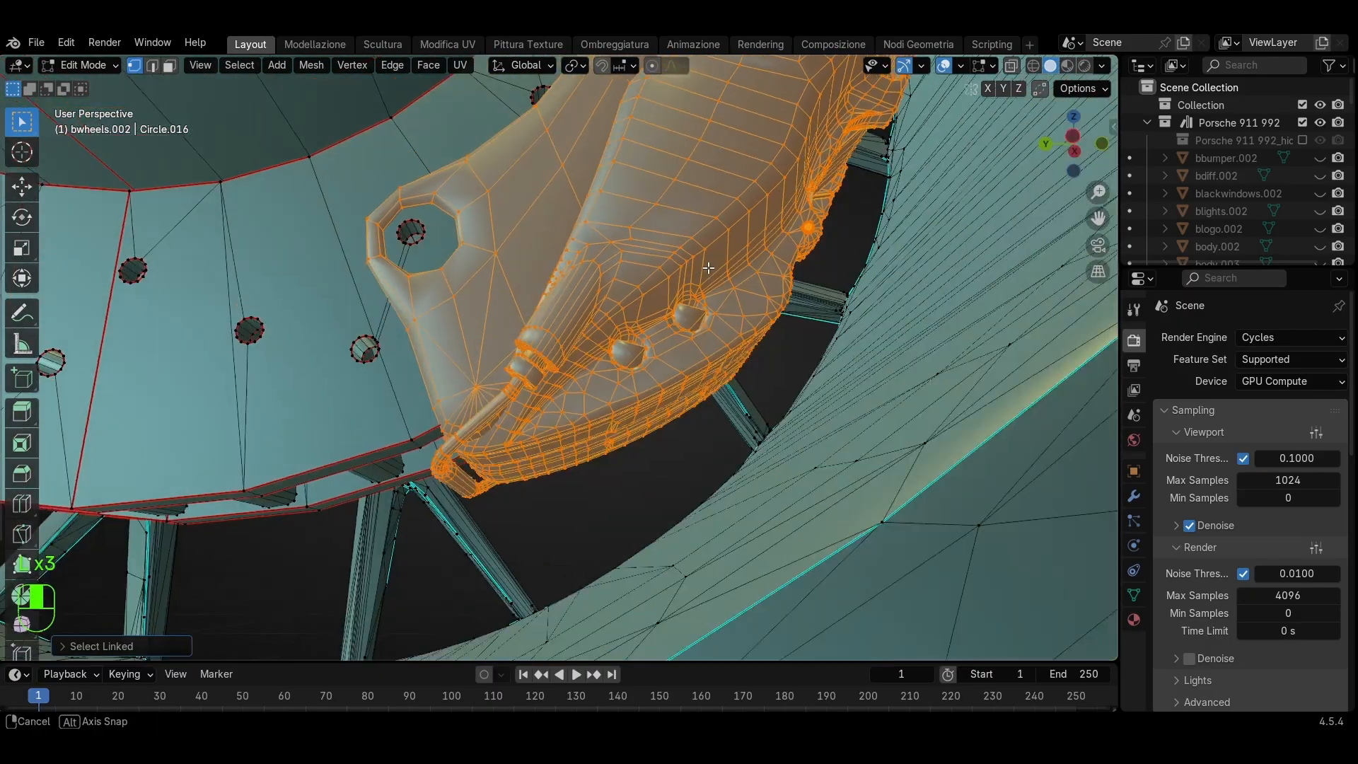
Grow the caliper selection repeatedly and check its completeness with a cancelled test move
key(ctrl+KP_Add)
key(ctrl+KP_Add)
key(ctrl+KP_Add)
key(ctrl+KP_Add)
key(ctrl+KP_Add)
scroll(719, 287, down, 5)
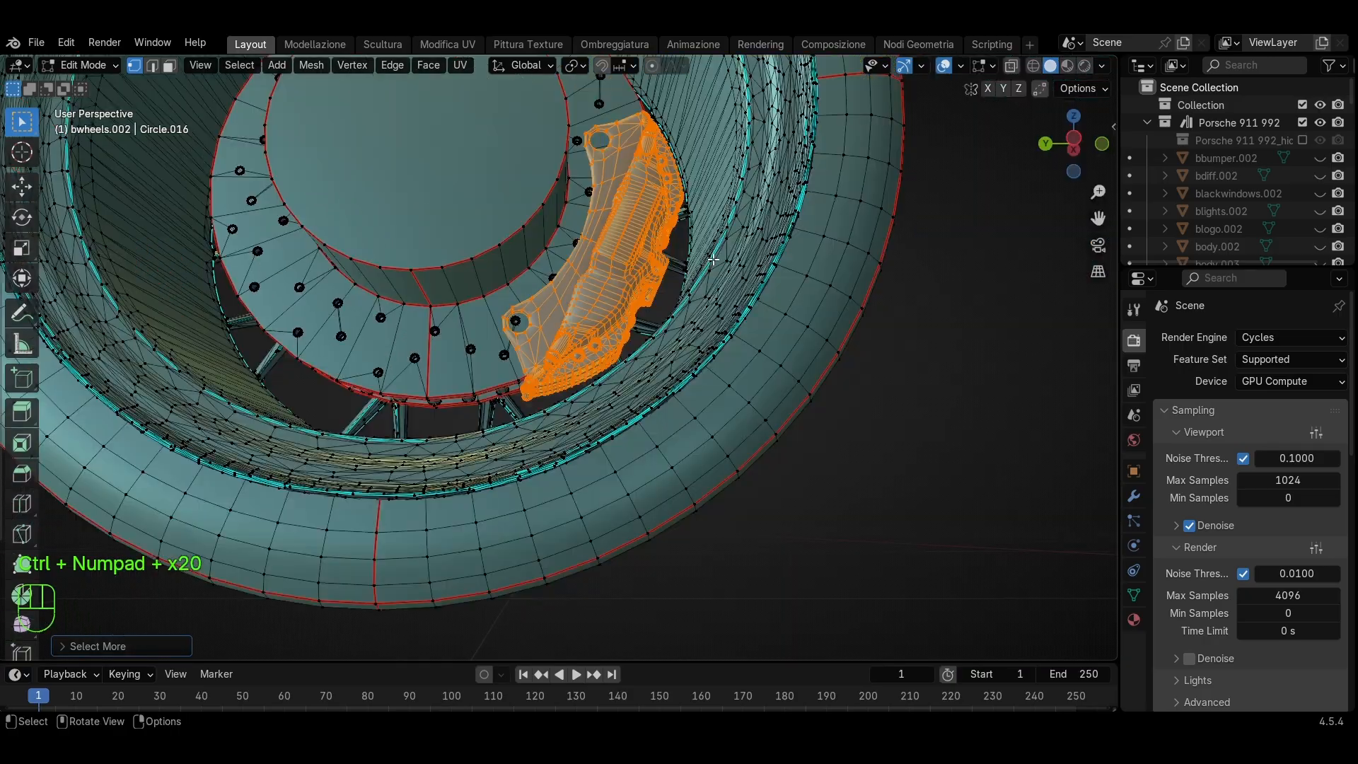
middle_drag(719, 287, 479, 360)
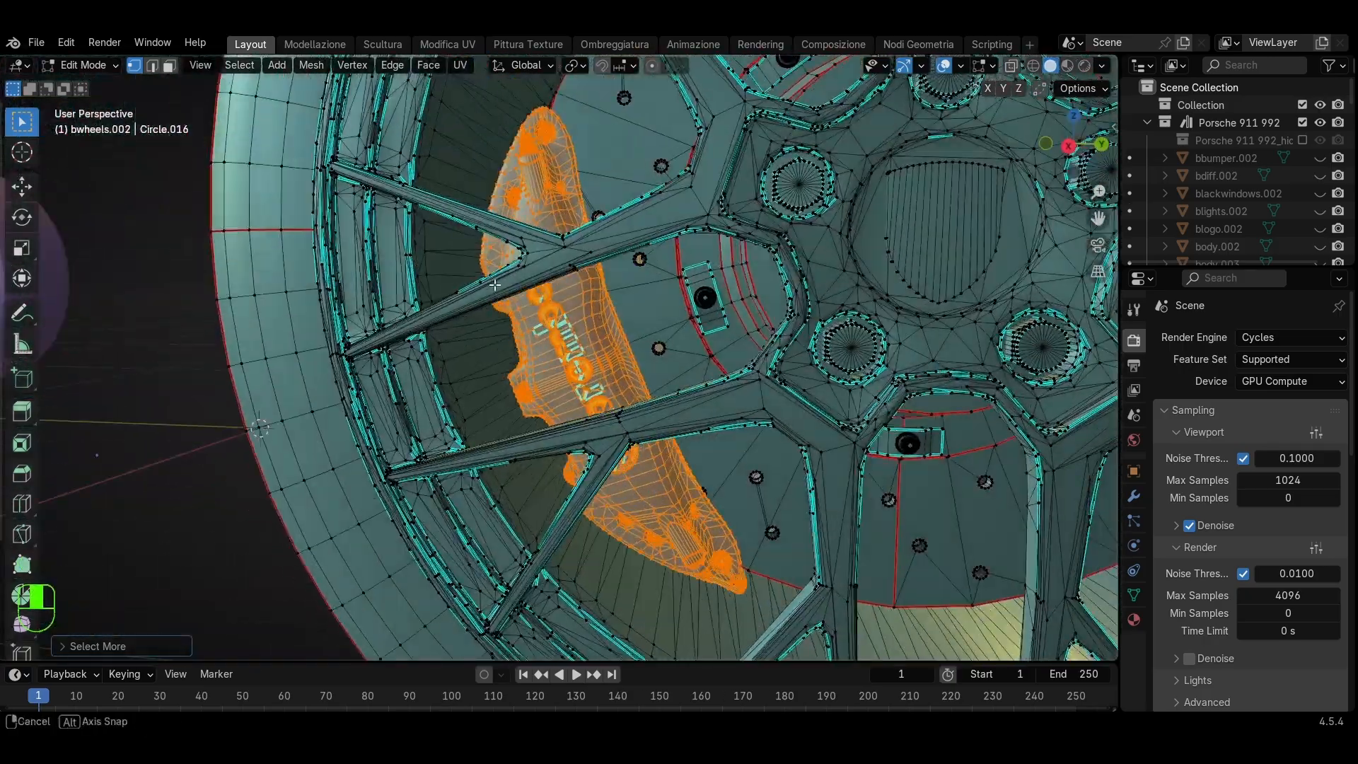
key(g)
key(Escape)
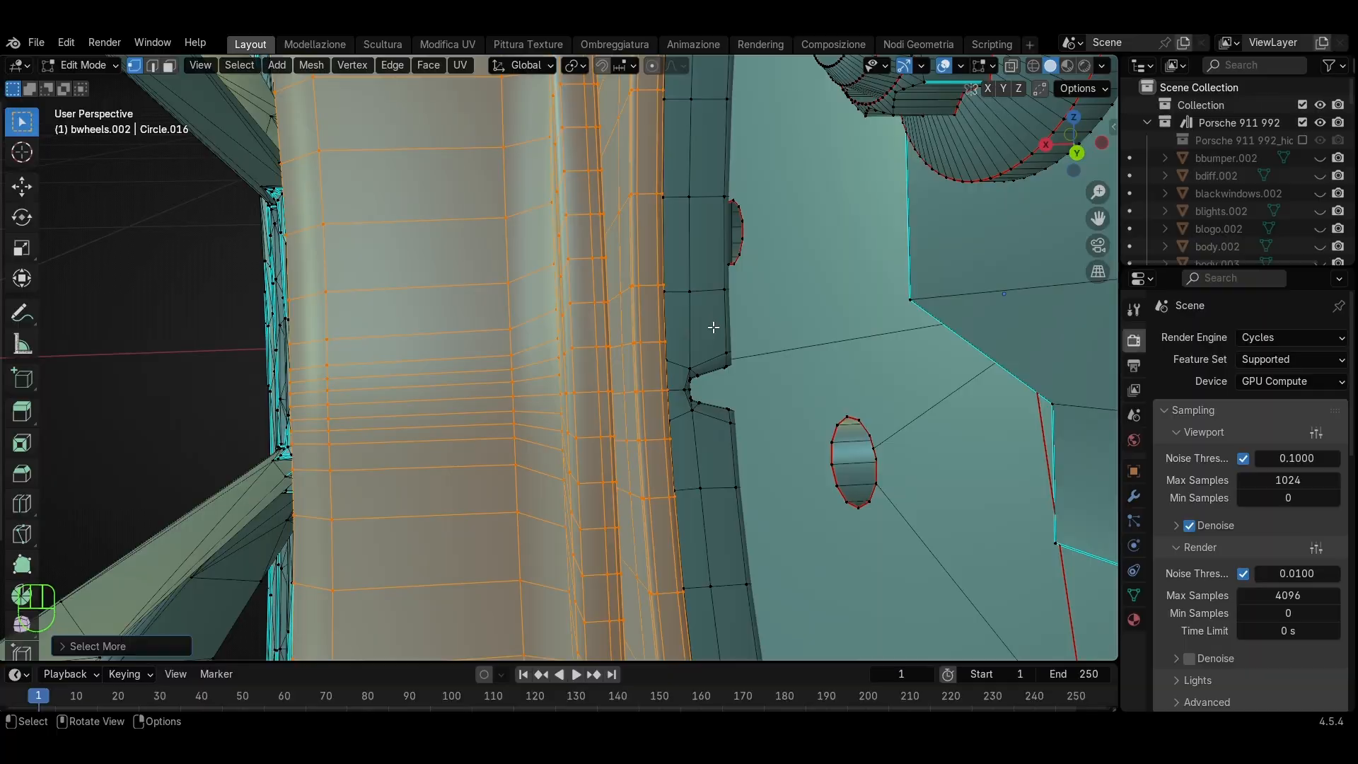
Add the linked strip beside the brake disc to the caliper selection and check it with a cancelled test move
key(l)
middle_drag(713, 327, 842, 352)
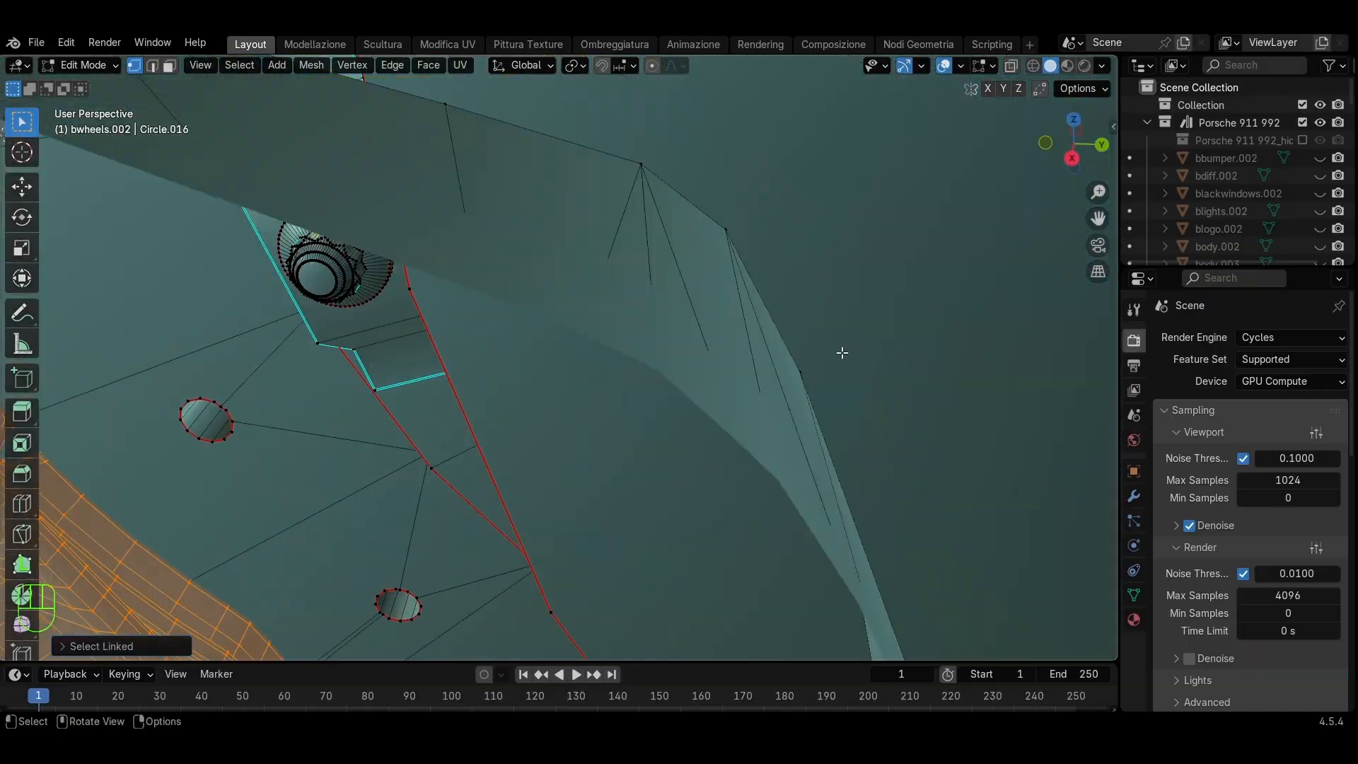
shift+middle_drag(597, 374, 657, 339)
key(g)
key(Escape)
Add the brake pads and retaining pieces inside the caliper to the selection
scroll(637, 403, up, 6)
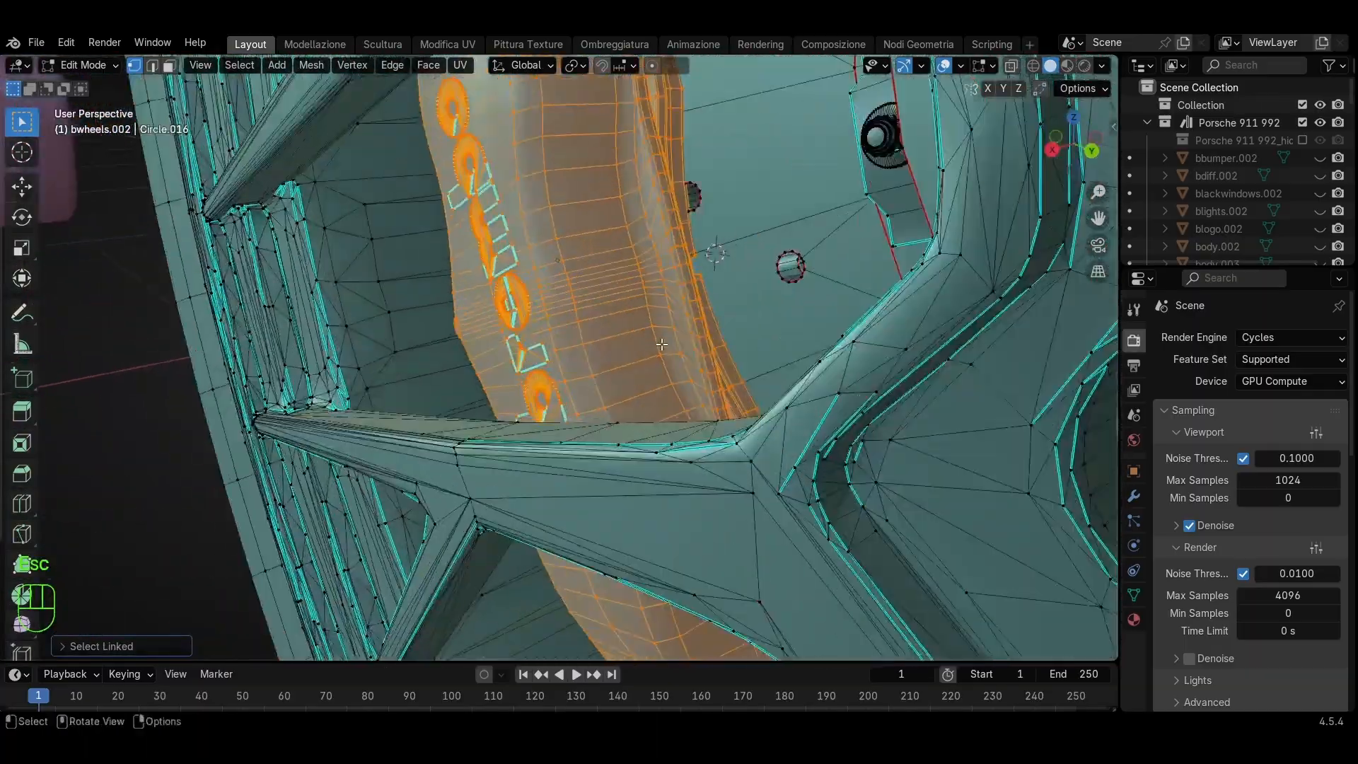
middle_drag(650, 417, 587, 427)
middle_drag(845, 302, 926, 322)
scroll(733, 407, up, 3)
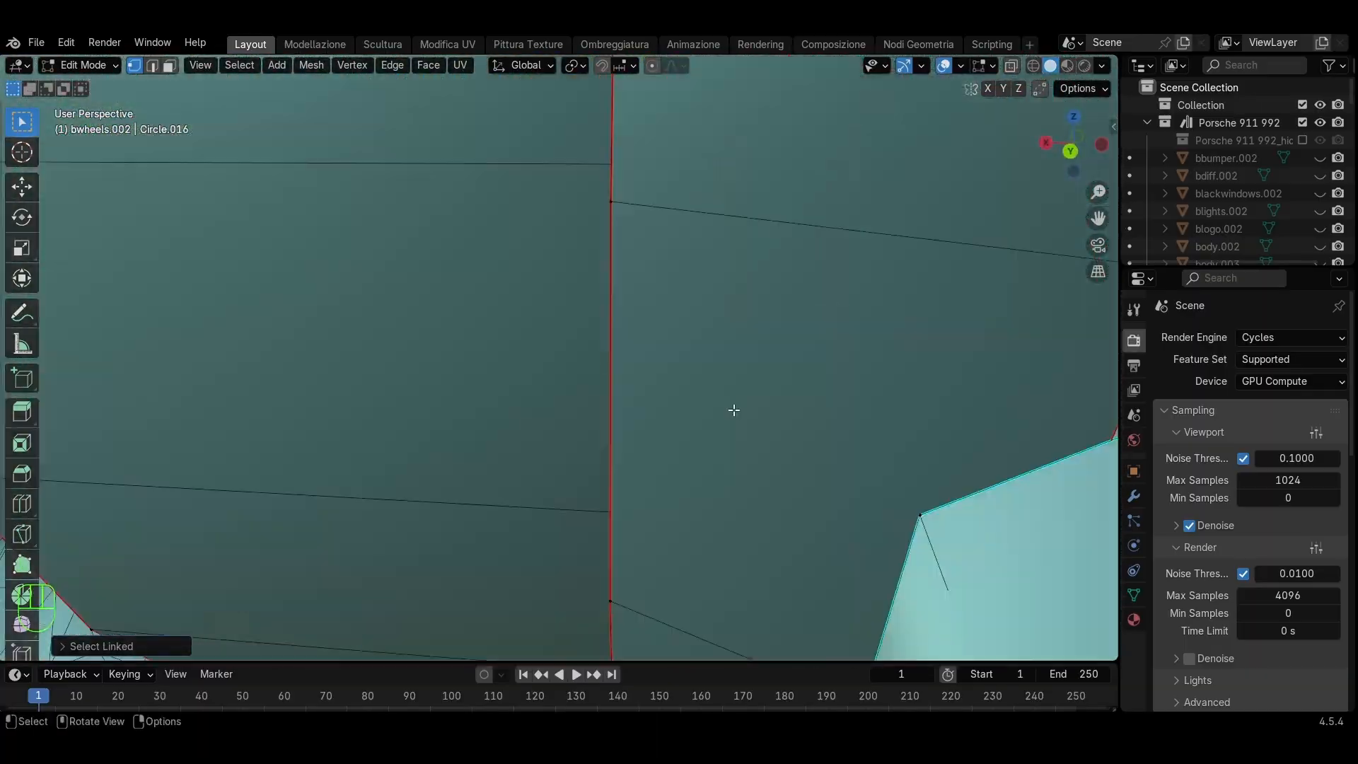
scroll(733, 410, down, 3)
shift+middle_drag(733, 410, 450, 391)
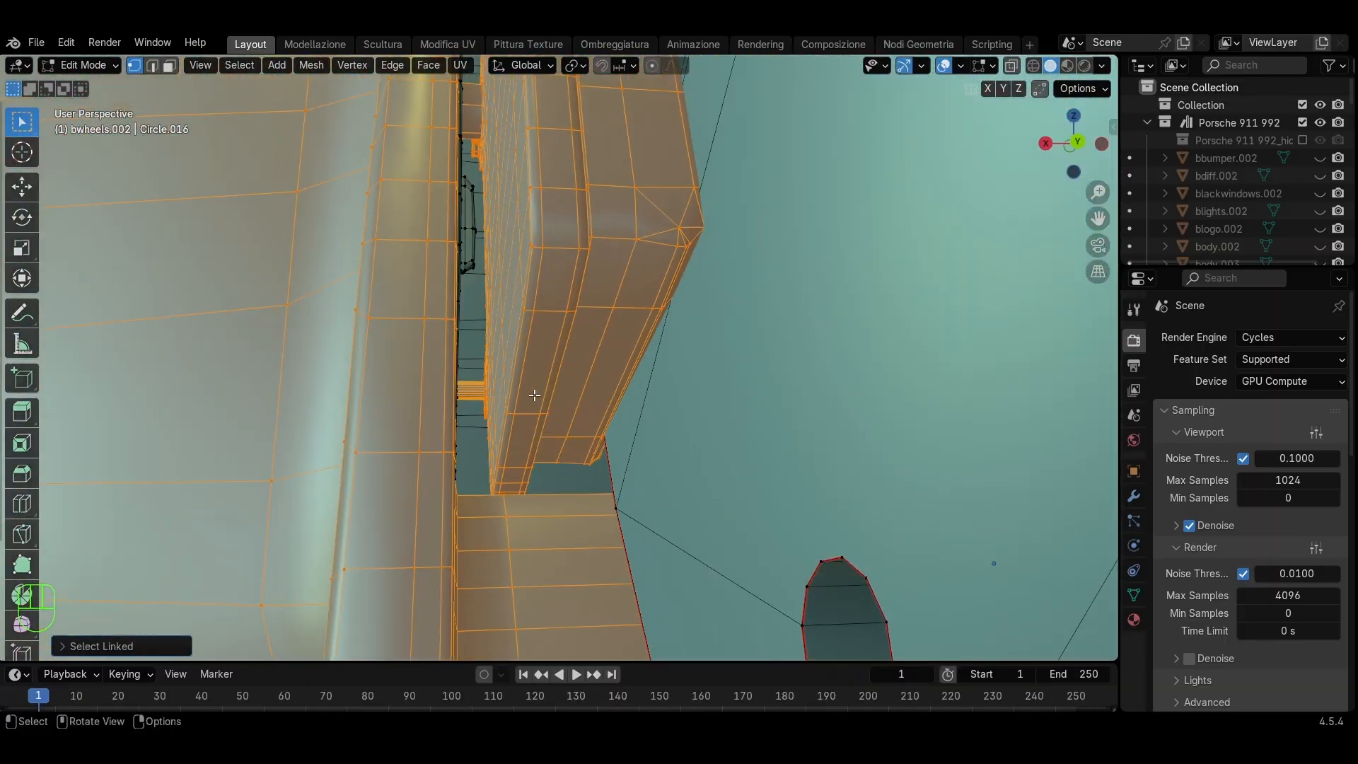
middle_drag(534, 394, 353, 410)
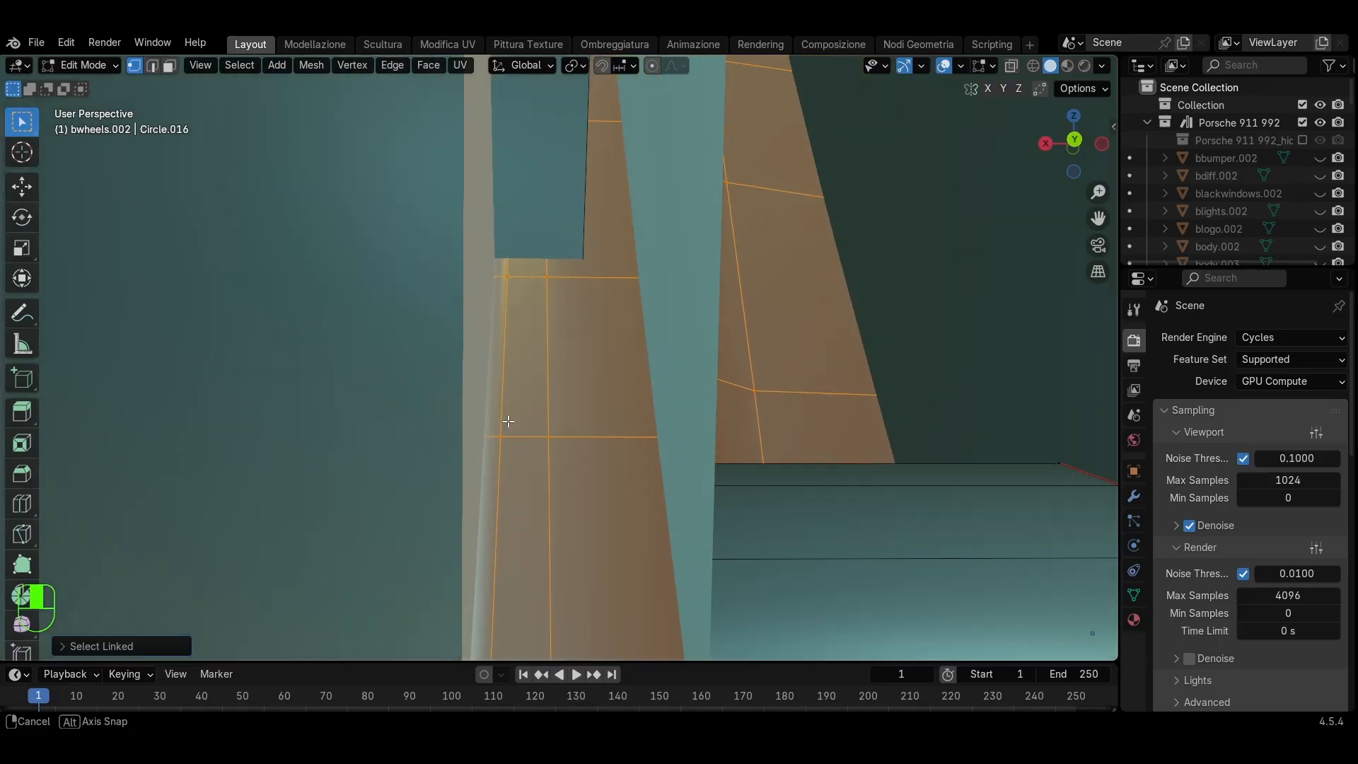
scroll(515, 411, down, 6)
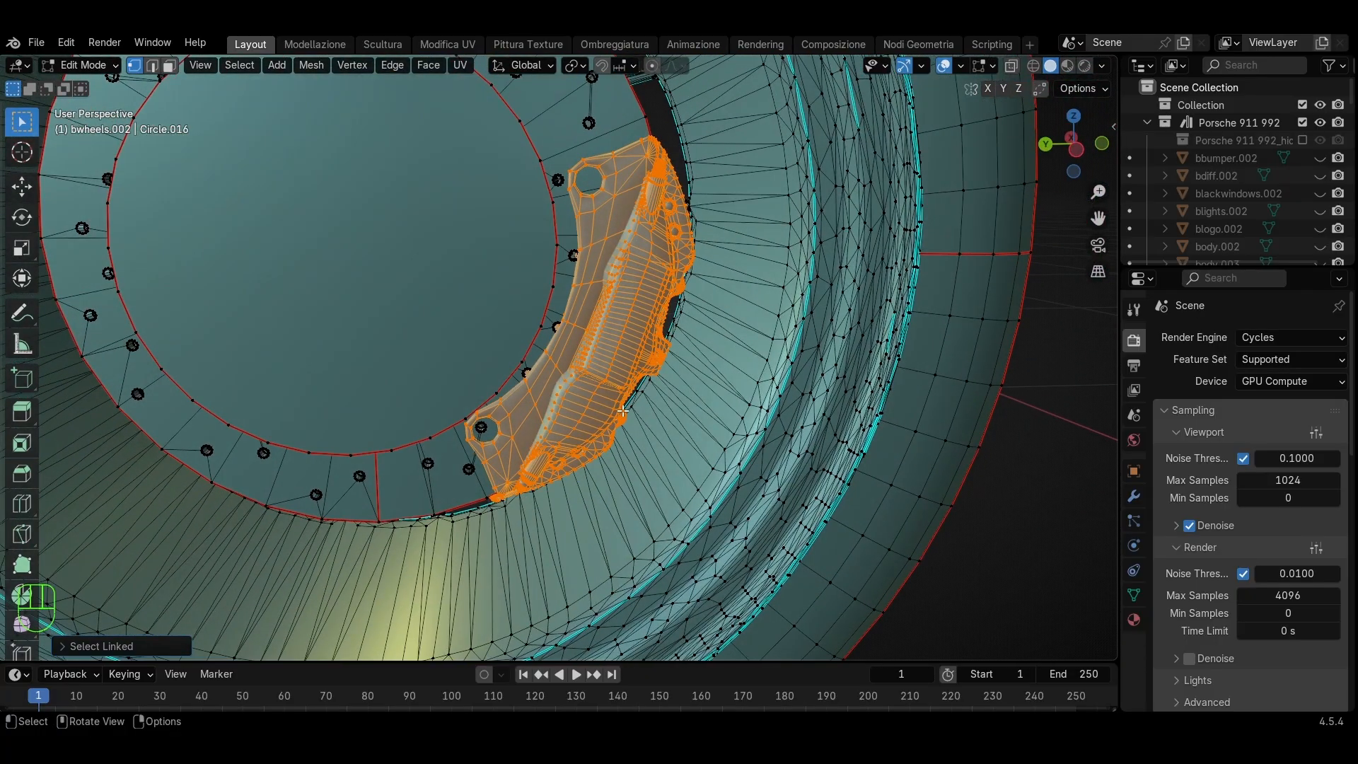
Check the caliper selection with a cancelled test move and inspect its outer edge beside the rim
key(g)
right_click(679, 418)
scroll(636, 396, up, 7)
middle_drag(396, 282, 488, 272)
shift+middle_drag(488, 272, 78, 180)
scroll(612, 380, up, 2)
shift+middle_drag(724, 408, 765, 391)
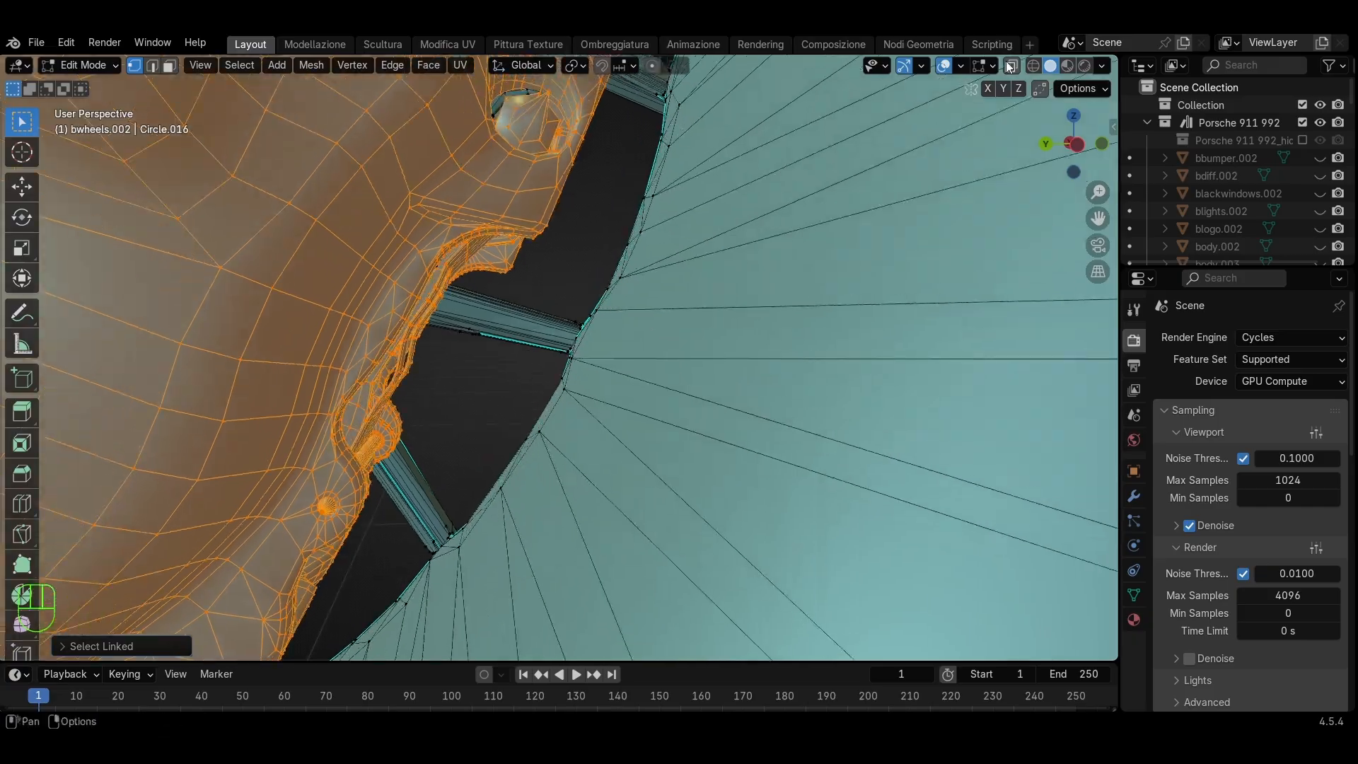
Inspect the selected caliper for missed pieces in X-ray view and up close in solid view
click(1010, 66)
scroll(211, 276, down, 3)
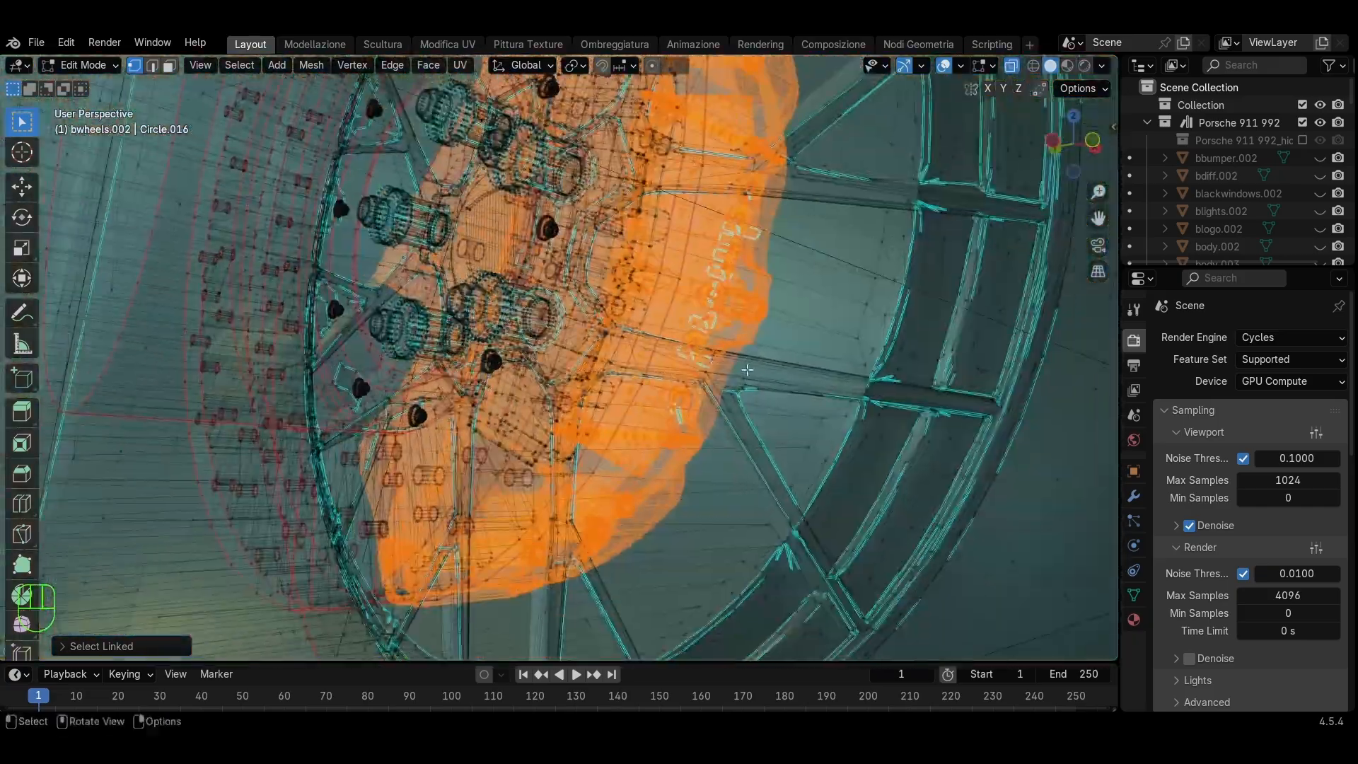
scroll(210, 276, down, 5)
middle_drag(211, 276, 527, 368)
scroll(438, 368, up, 5)
scroll(507, 403, up, 3)
click(1014, 69)
scroll(386, 390, up, 2)
shift+middle_drag(386, 390, 325, 396)
scroll(495, 438, up, 2)
shift+middle_drag(495, 439, 446, 387)
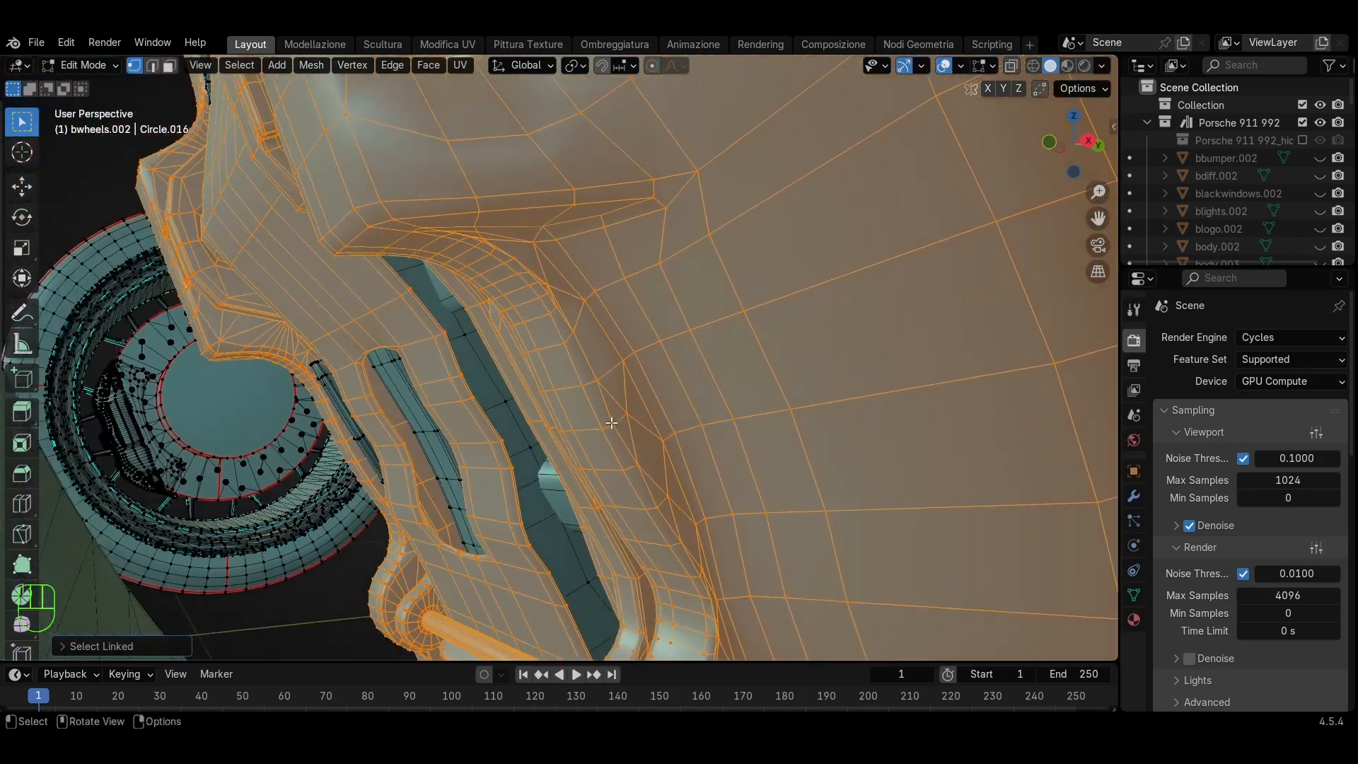
key(Escape)
Recheck the caliper and bracket selection from the wheel's inner side with two cancelled test moves
scroll(329, 386, down, 10)
middle_drag(417, 439, 478, 449)
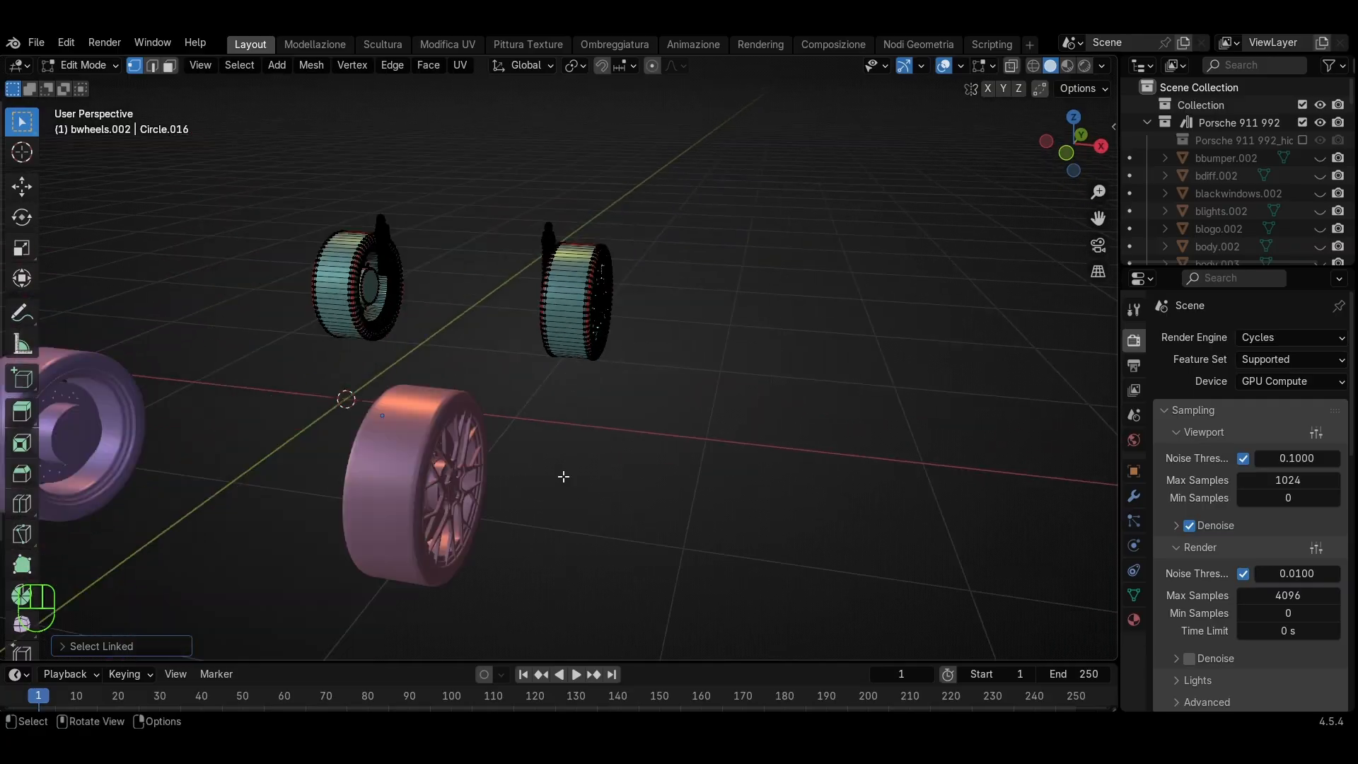
shift+middle_drag(619, 277, 688, 212)
scroll(636, 353, up, 3)
middle_drag(632, 360, 633, 336)
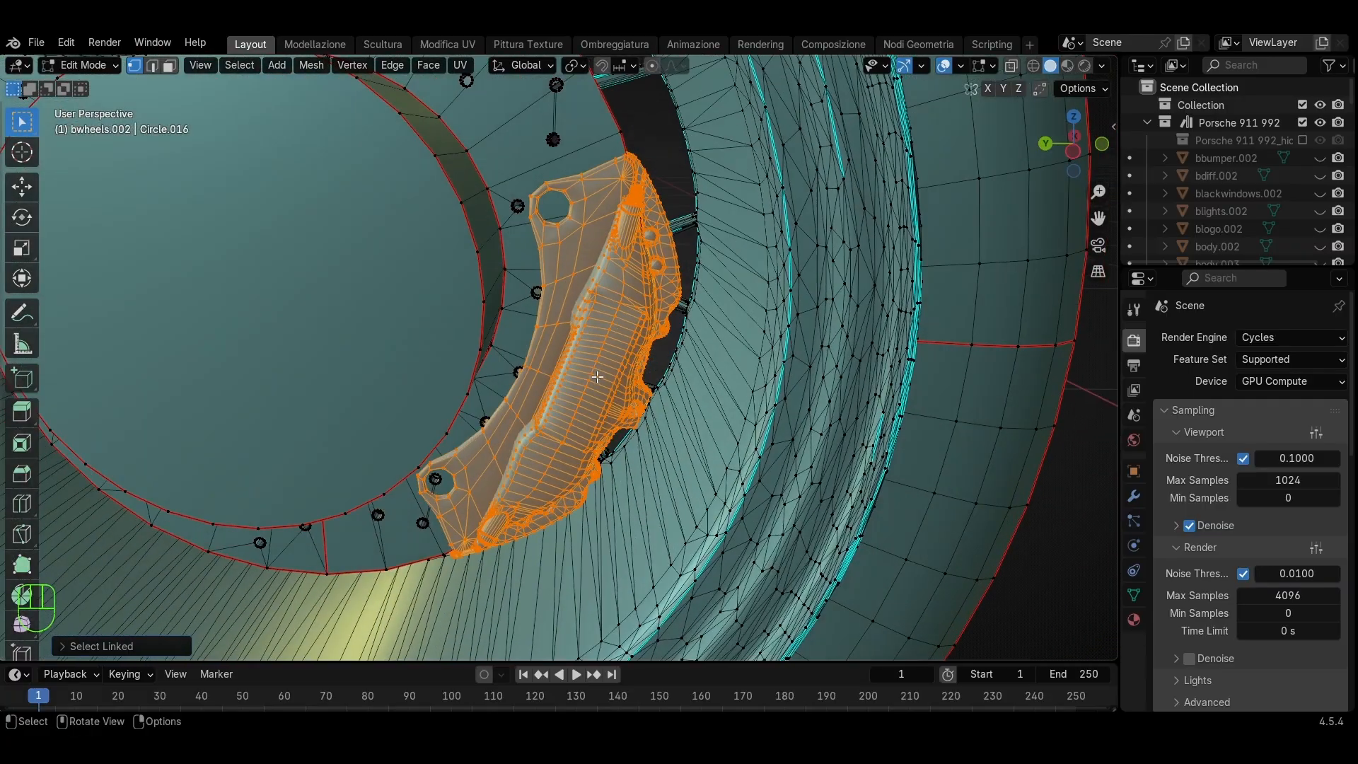
key(g)
key(Escape)
middle_drag(702, 444, 671, 418)
scroll(672, 418, up, 2)
key(g)
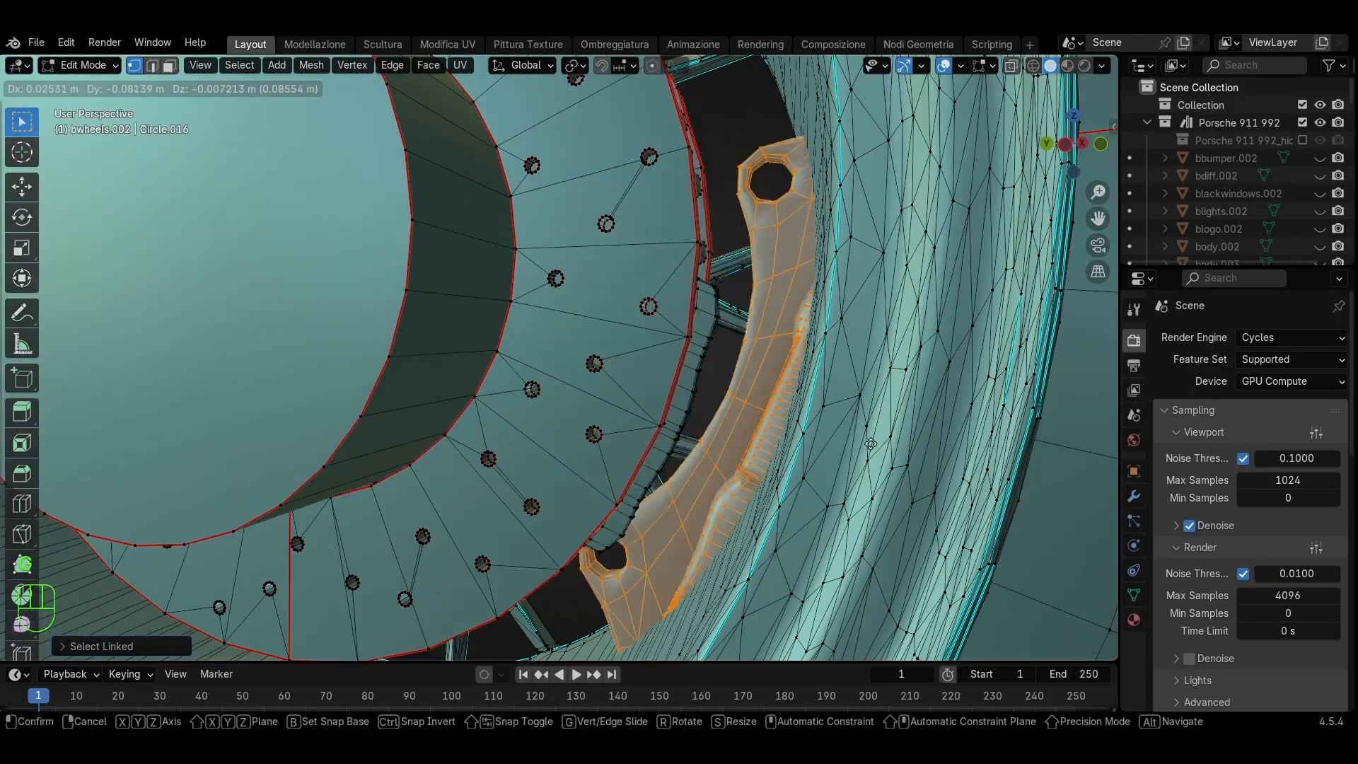
right_click(829, 428)
Hide and reveal the selected caliper as a check, and separate it into its own object
middle_drag(824, 428, 609, 403)
scroll(608, 425, down, 3)
scroll(566, 428, up, 5)
key(h)
shift+middle_drag(608, 403, 481, 364)
middle_drag(481, 364, 572, 376)
key(alt+h)
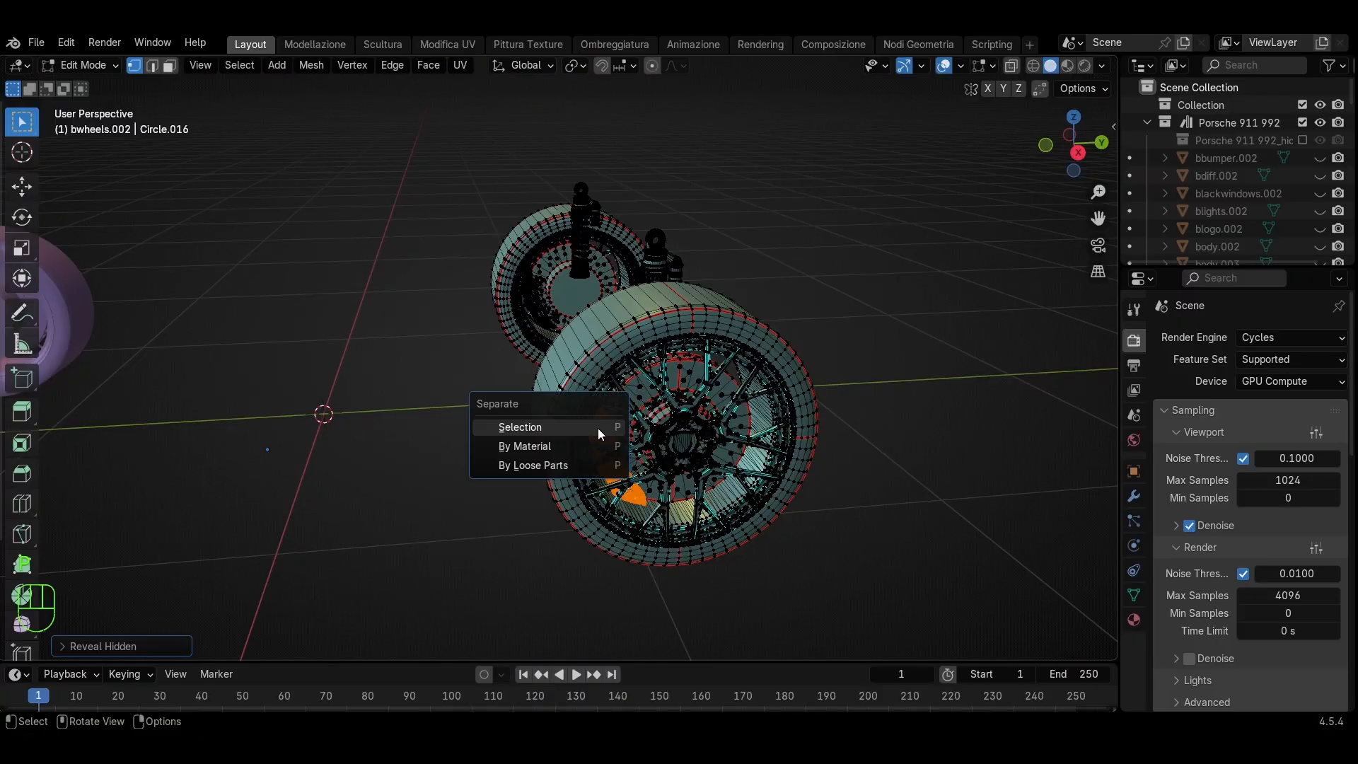
click(597, 429)
Select the linked upper mount, collar and spring pieces of the shock absorber beside the wheel
scroll(598, 428, up, 3)
shift+middle_drag(597, 429, 517, 365)
middle_drag(396, 283, 599, 305)
scroll(545, 300, up, 3)
key(l)
key(l)
key(l)
key(l)
key(l)
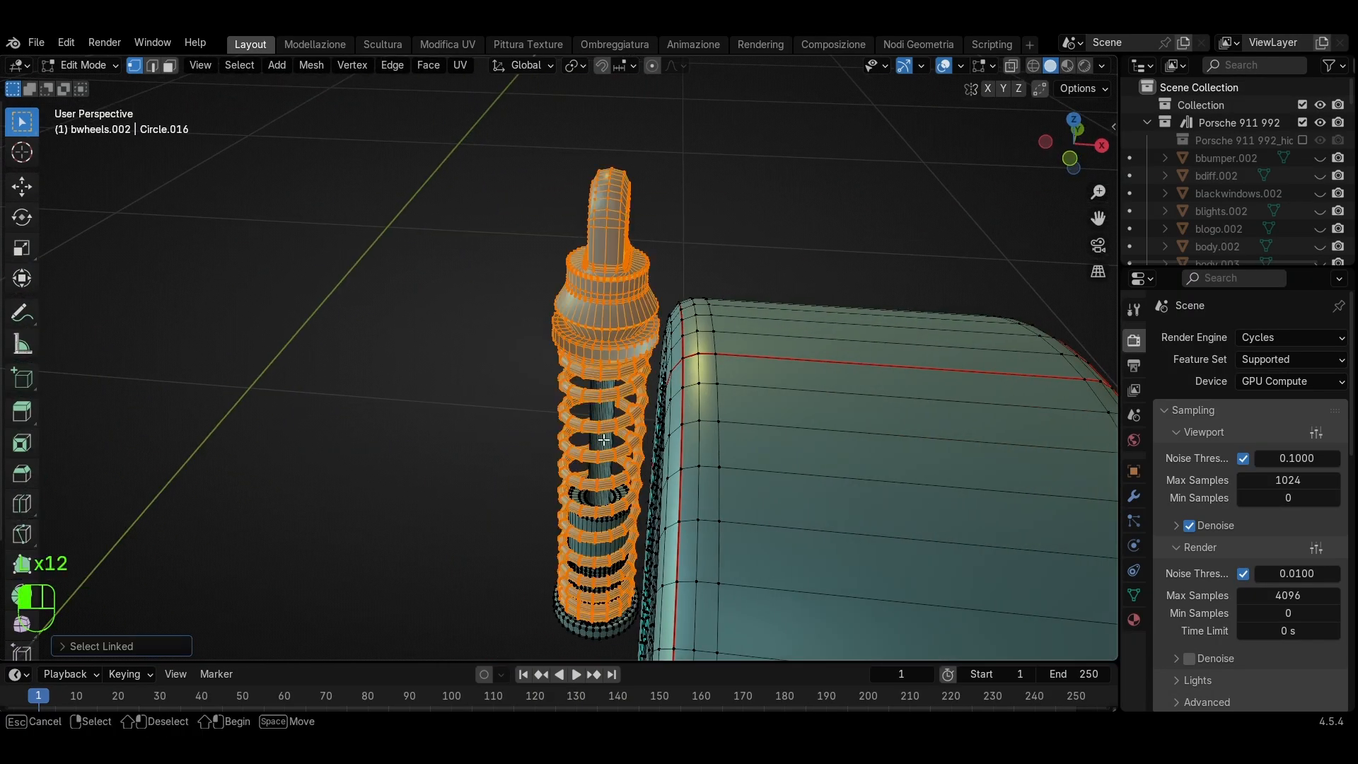
Add the linked lower spring, threaded body and base pieces to the shock absorber selection
drag(603, 440, 599, 433)
key(l)
key(l)
drag(666, 185, 533, 458)
key(l)
key(l)
key(l)
key(l)
key(l)
key(l)
Switch to face selection and add the linked inner damper rod to the shock absorber selection
middle_drag(581, 418, 545, 152)
scroll(596, 370, down, 1)
scroll(537, 504, up, 4)
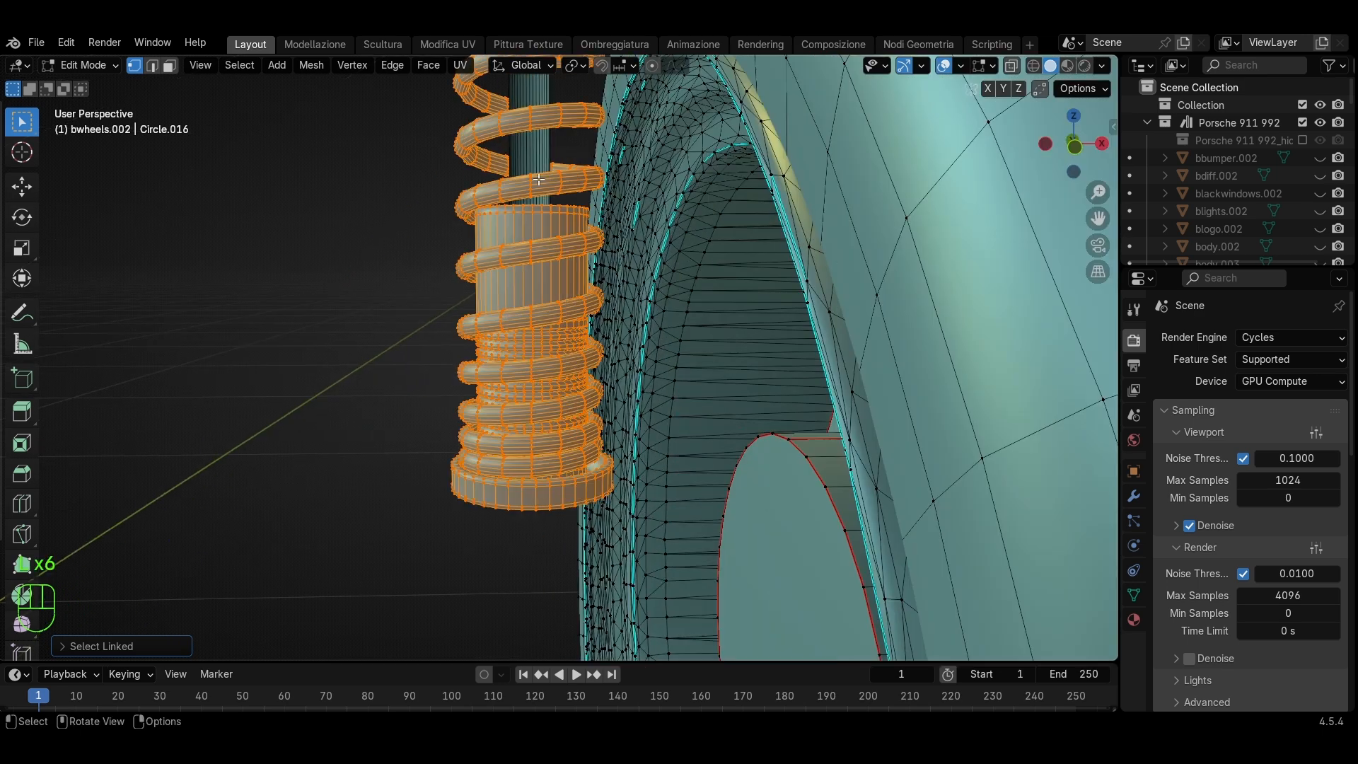
shift+middle_drag(521, 163, 495, 438)
scroll(495, 410, up, 4)
shift+middle_drag(488, 283, 695, 291)
scroll(427, 394, down, 4)
scroll(565, 311, up, 4)
shift+middle_drag(538, 311, 657, 467)
scroll(565, 368, up, 2)
shift+middle_drag(502, 304, 510, 391)
click(170, 66)
scroll(324, 302, down, 3)
shift+middle_drag(495, 537, 545, 375)
key(l)
Verify the shock absorber selection with a cancelled test move and separate it into its own object
scroll(502, 393, down, 4)
scroll(502, 403, down, 2)
middle_drag(545, 375, 417, 354)
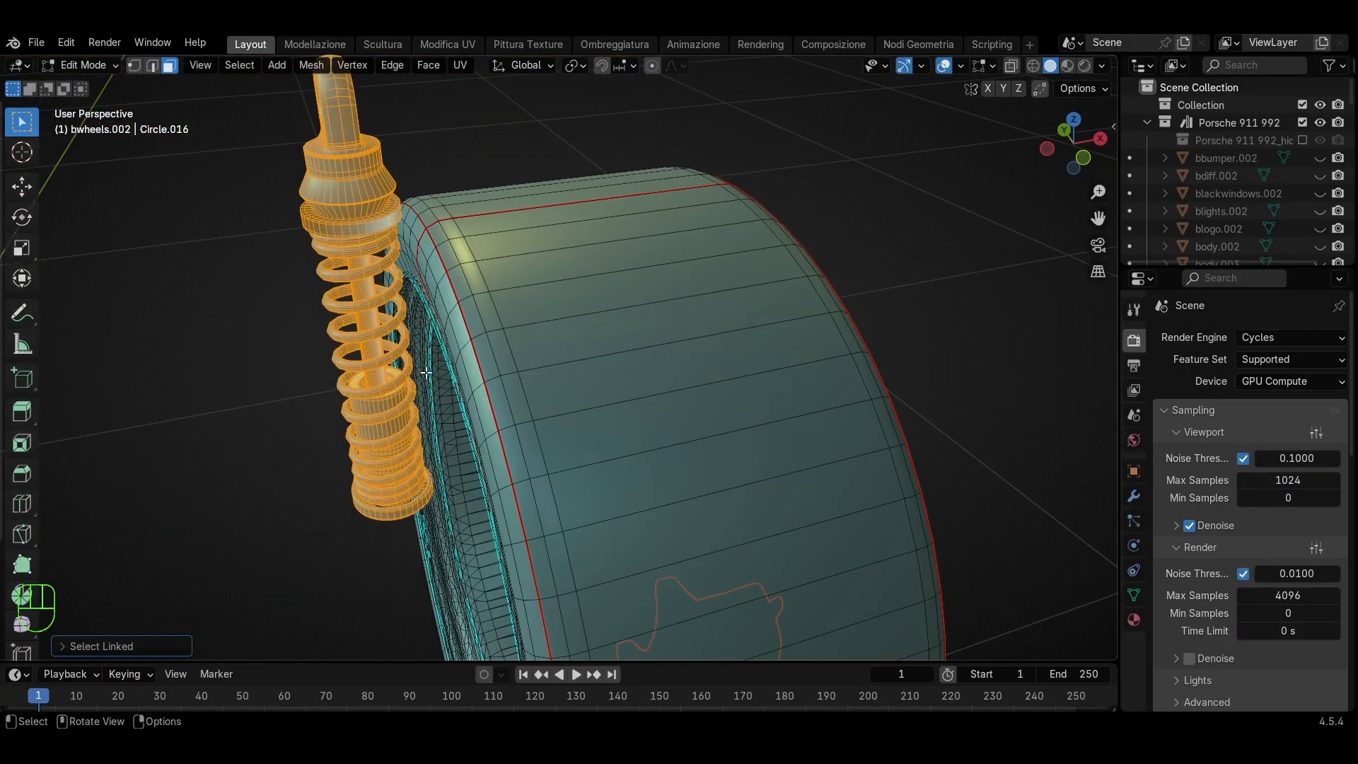
key(g)
key(Escape)
key(p)
click(415, 346)
Select all linked pieces of the opposite rear wheel's shock absorber and separate them into their own object
scroll(415, 346, down, 5)
shift+middle_drag(177, 424, 453, 311)
scroll(437, 273, up, 4)
key(l)
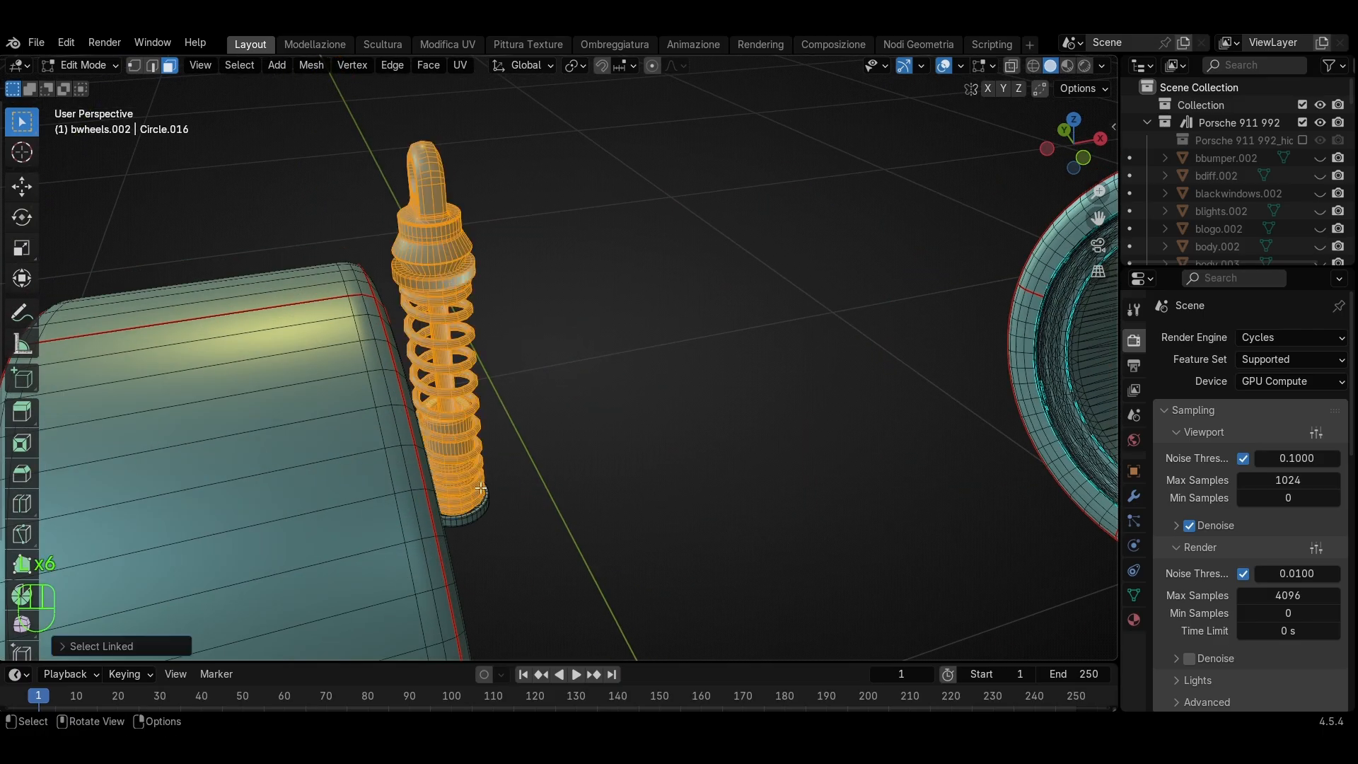
middle_drag(480, 487, 562, 387)
key(p)
click(576, 415)
Select the linked caliper body and mounting bracket on the opposite rear wheel
scroll(562, 387, up, 6)
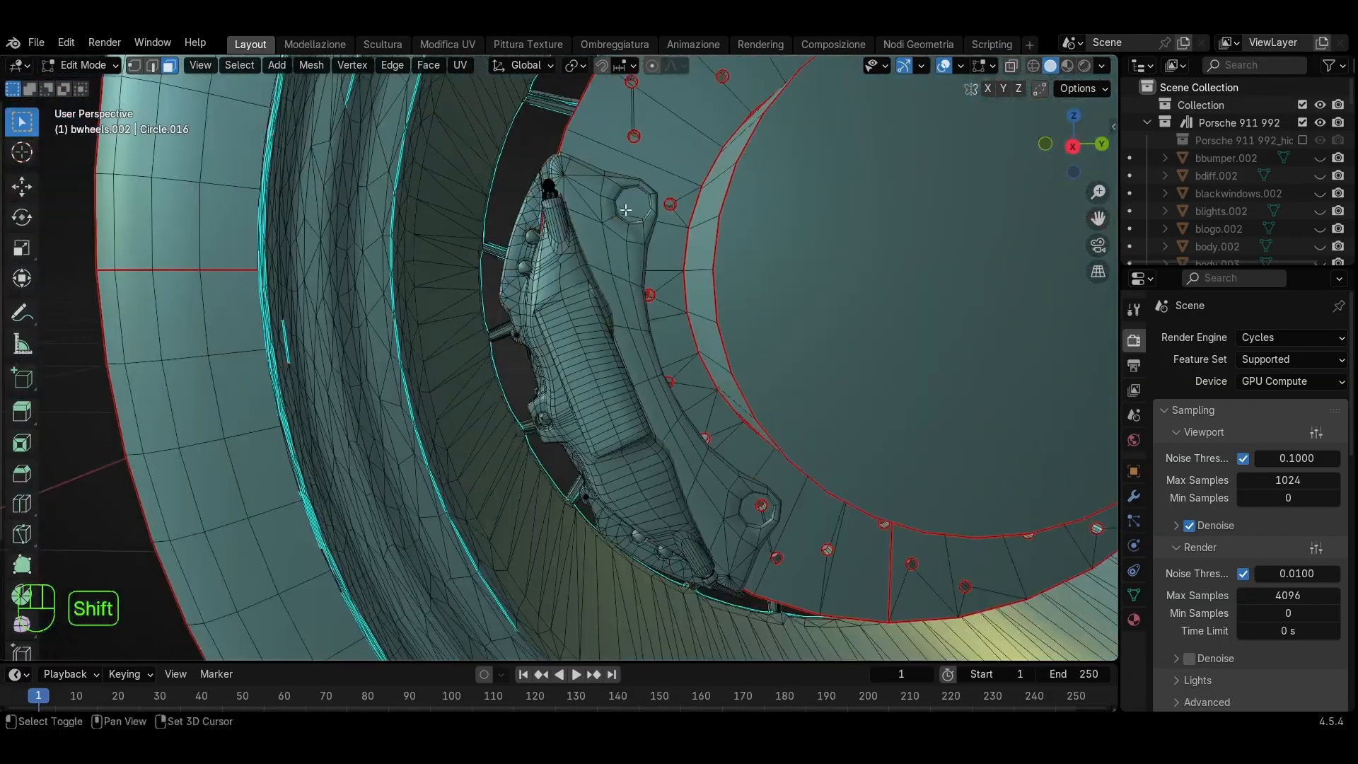
key(l)
key(l)
middle_drag(605, 206, 609, 192)
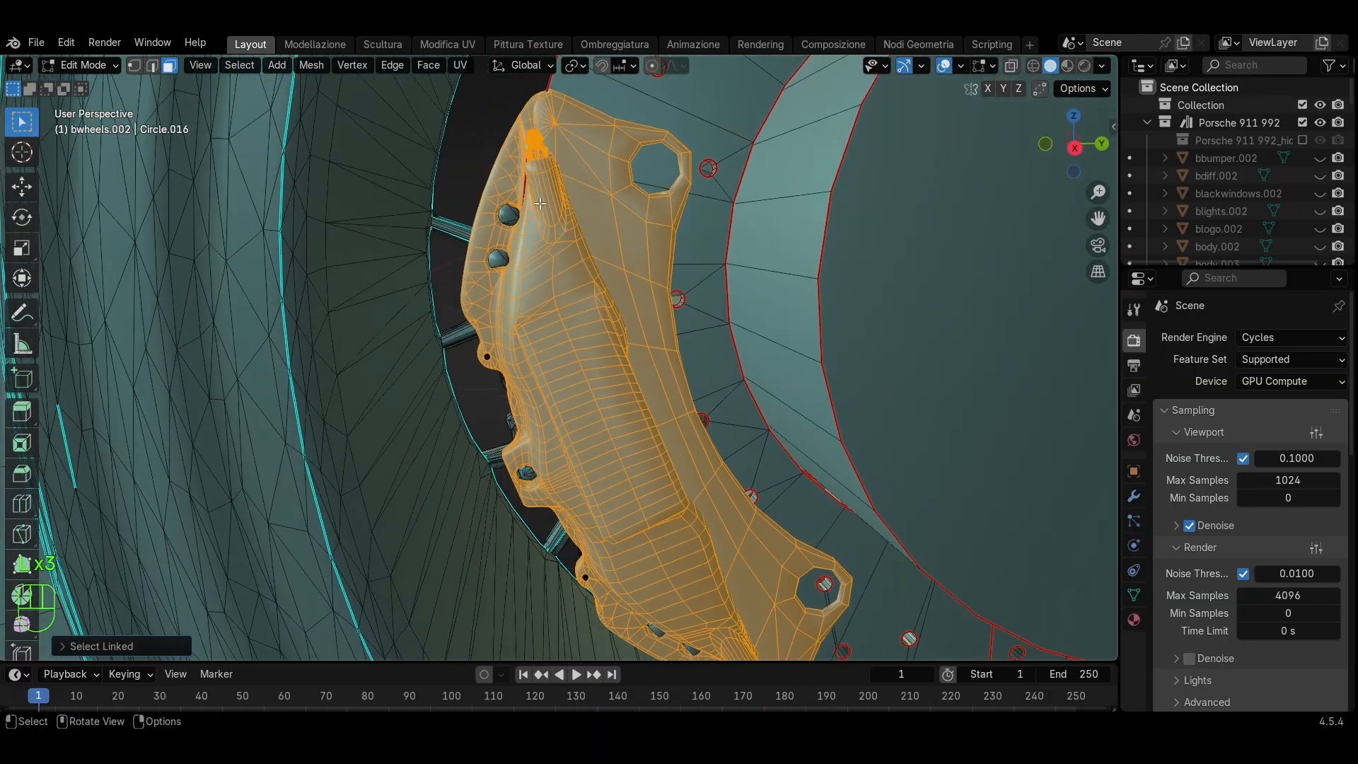
scroll(610, 192, up, 1)
Add the linked bolts and small fittings along the caliper's inner side to the selection
click(565, 268)
key(l)
key(l)
key(l)
key(l)
key(l)
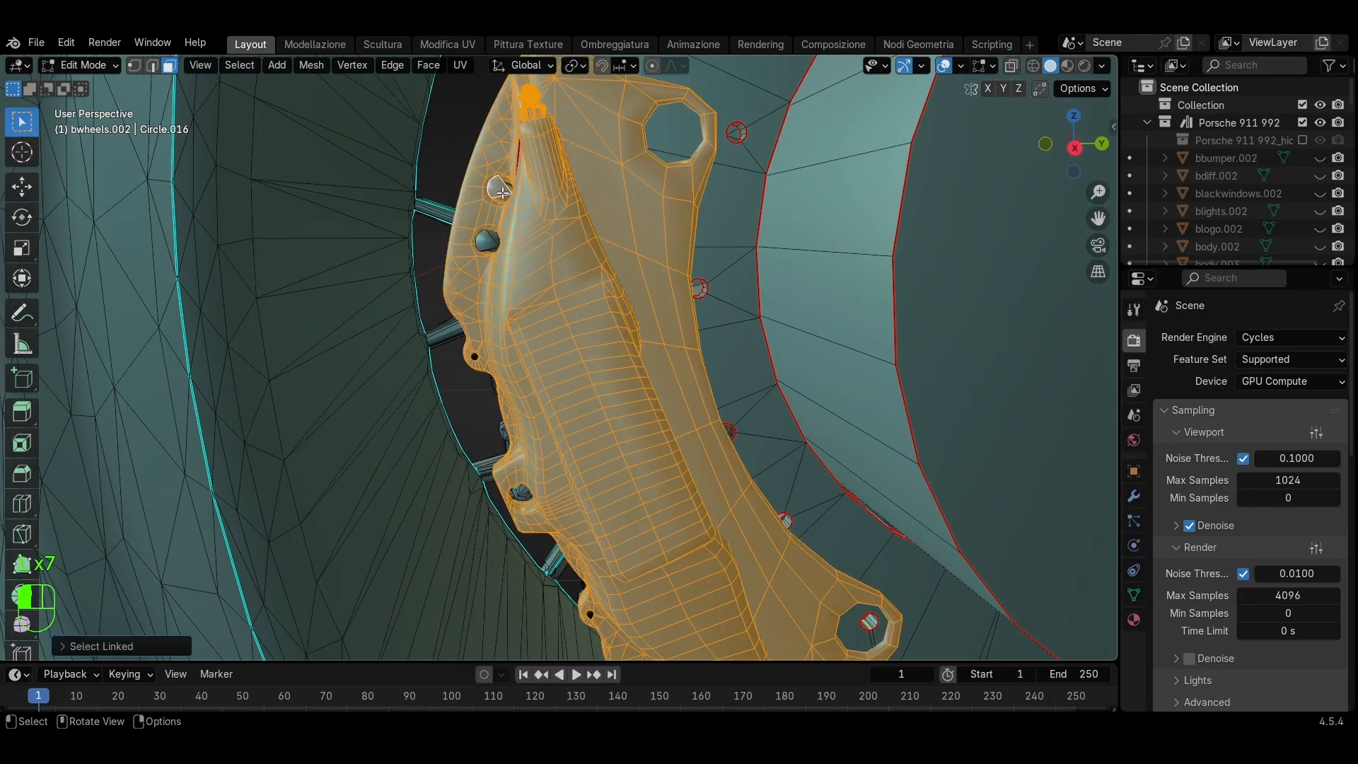
click(502, 191)
key(l)
key(l)
key(l)
Add the second caliper's retaining plate and remaining edge pieces to the selection
middle_drag(486, 246, 869, 387)
middle_drag(660, 259, 700, 386)
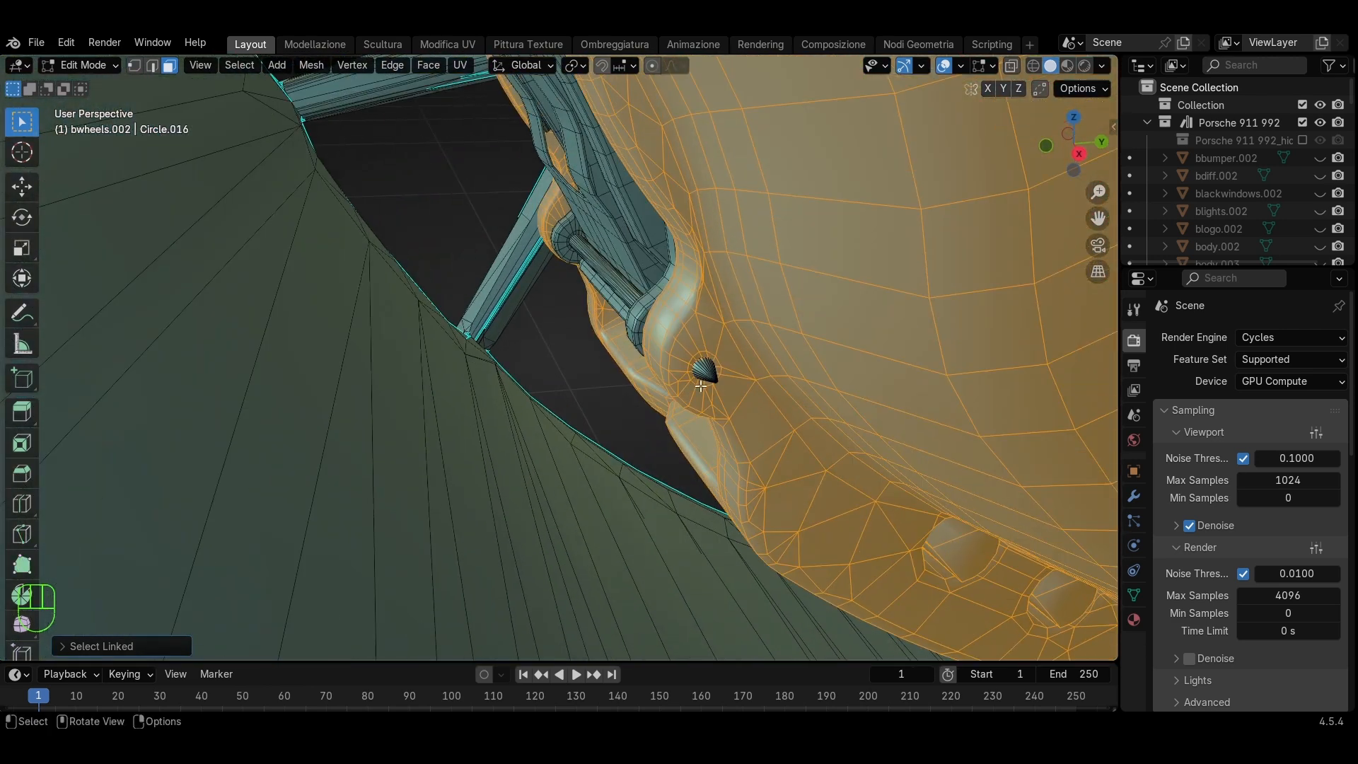
shift+middle_drag(563, 237, 601, 270)
shift+middle_drag(629, 203, 568, 288)
shift+middle_drag(584, 365, 652, 276)
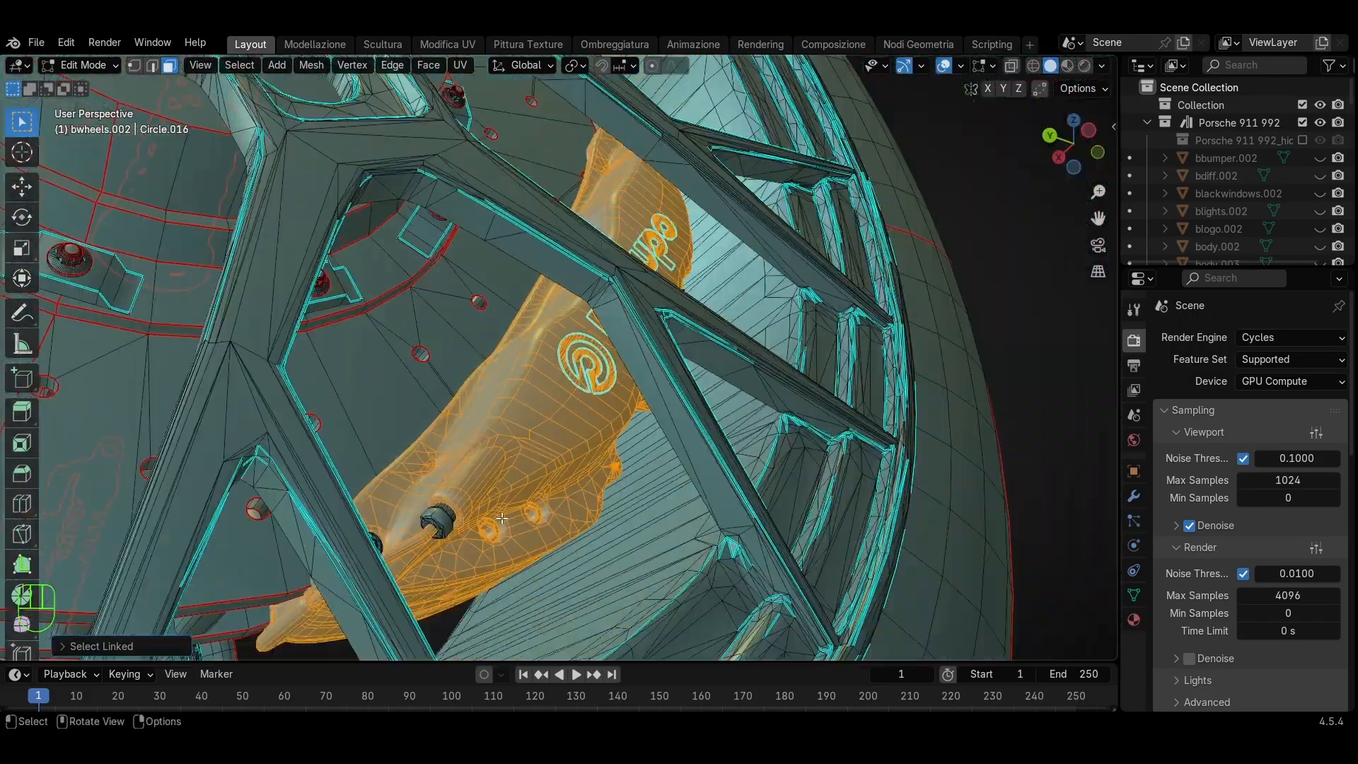
Add the remaining fittings on the second caliper's outer face and check the selection with a cancelled test move
middle_drag(501, 518, 452, 548)
scroll(442, 513, up, 3)
scroll(430, 498, down, 3)
middle_drag(430, 499, 463, 435)
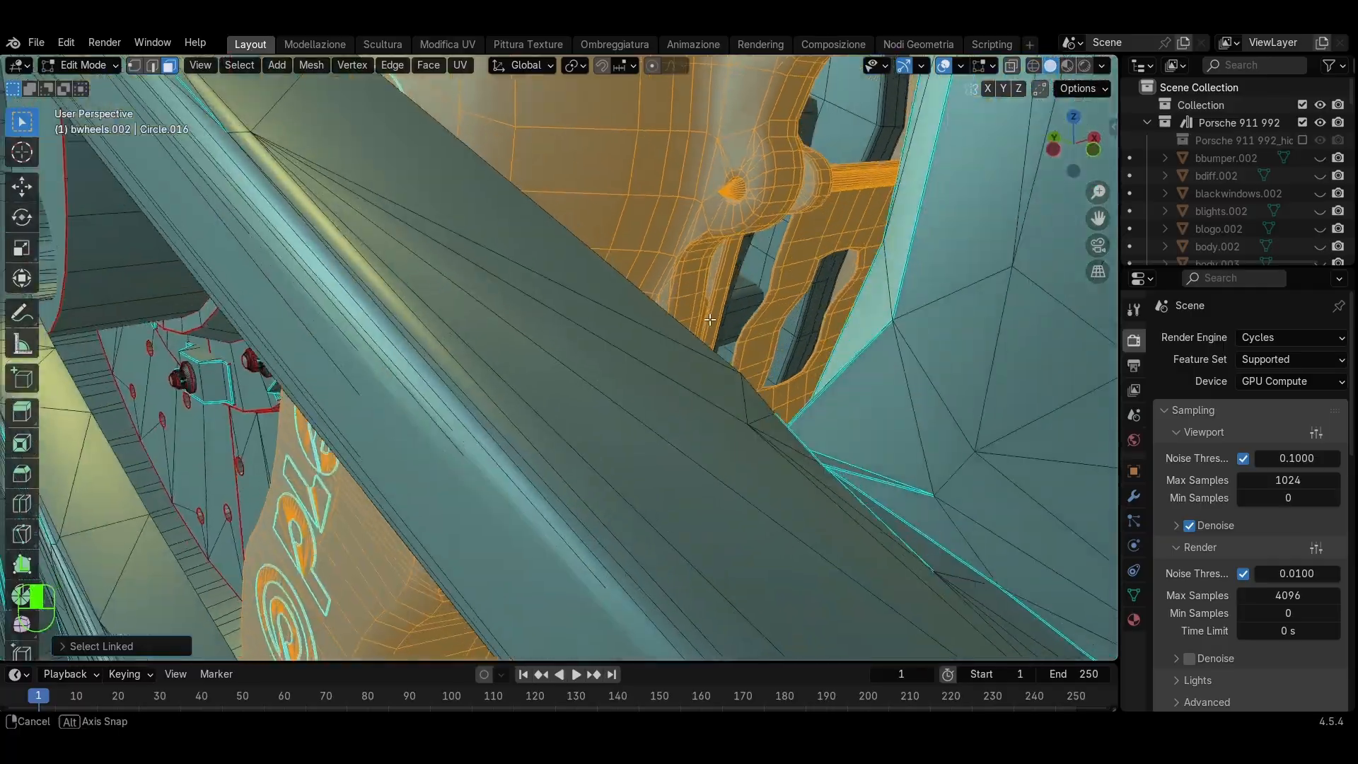
key(g)
key(Escape)
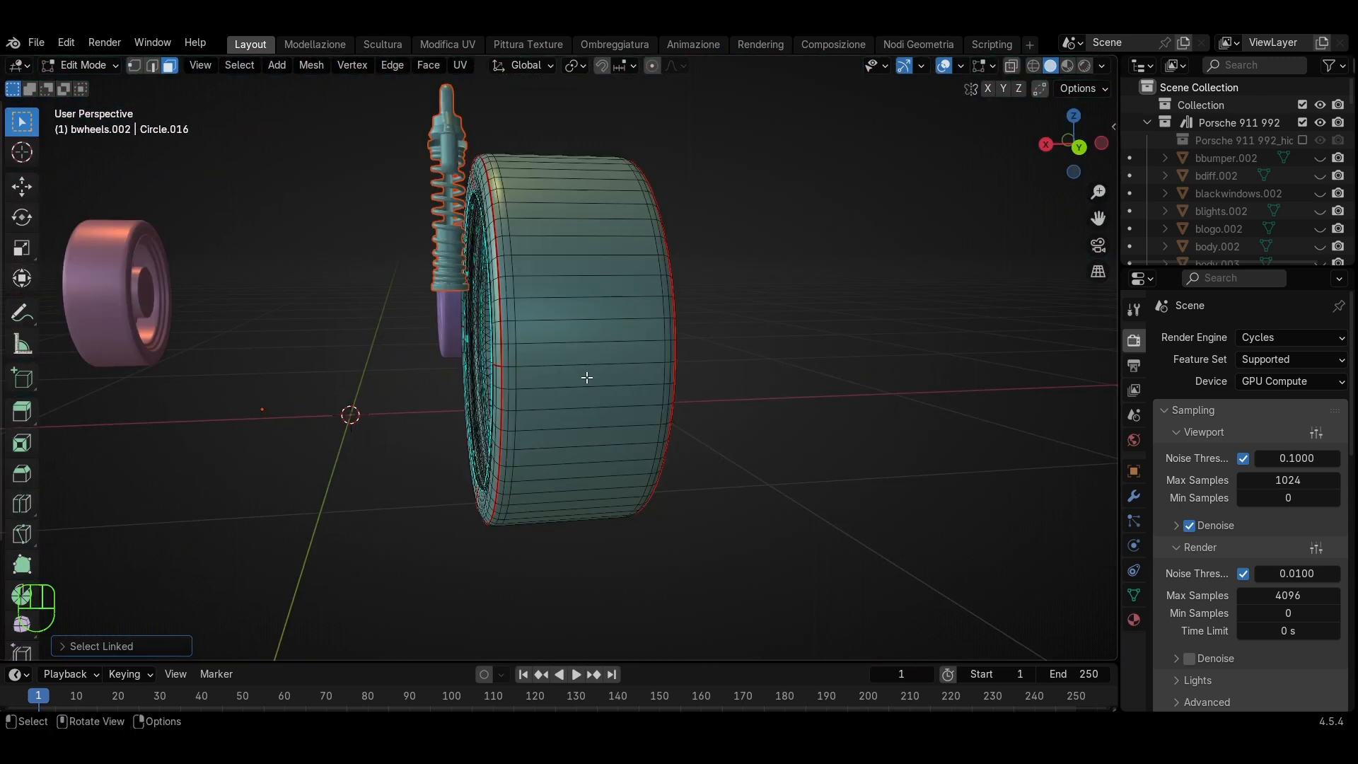
Examine the second caliper from the wheel's inner side for leftover geometry with another cancelled test move
scroll(629, 397, up, 3)
mouse_move(586, 378)
middle_down()
mouse_move(633, 396)
mouse_move(537, 417)
mouse_move(537, 431)
mouse_move(435, 323)
mouse_move(388, 352)
mouse_move(570, 370)
mouse_move(261, 364)
mouse_move(586, 370)
middle_up()
scroll(626, 400, up, 5)
scroll(559, 424, down, 3)
scroll(538, 431, up, 3)
scroll(434, 322, up, 6)
scroll(587, 371, up, 2)
key(g)
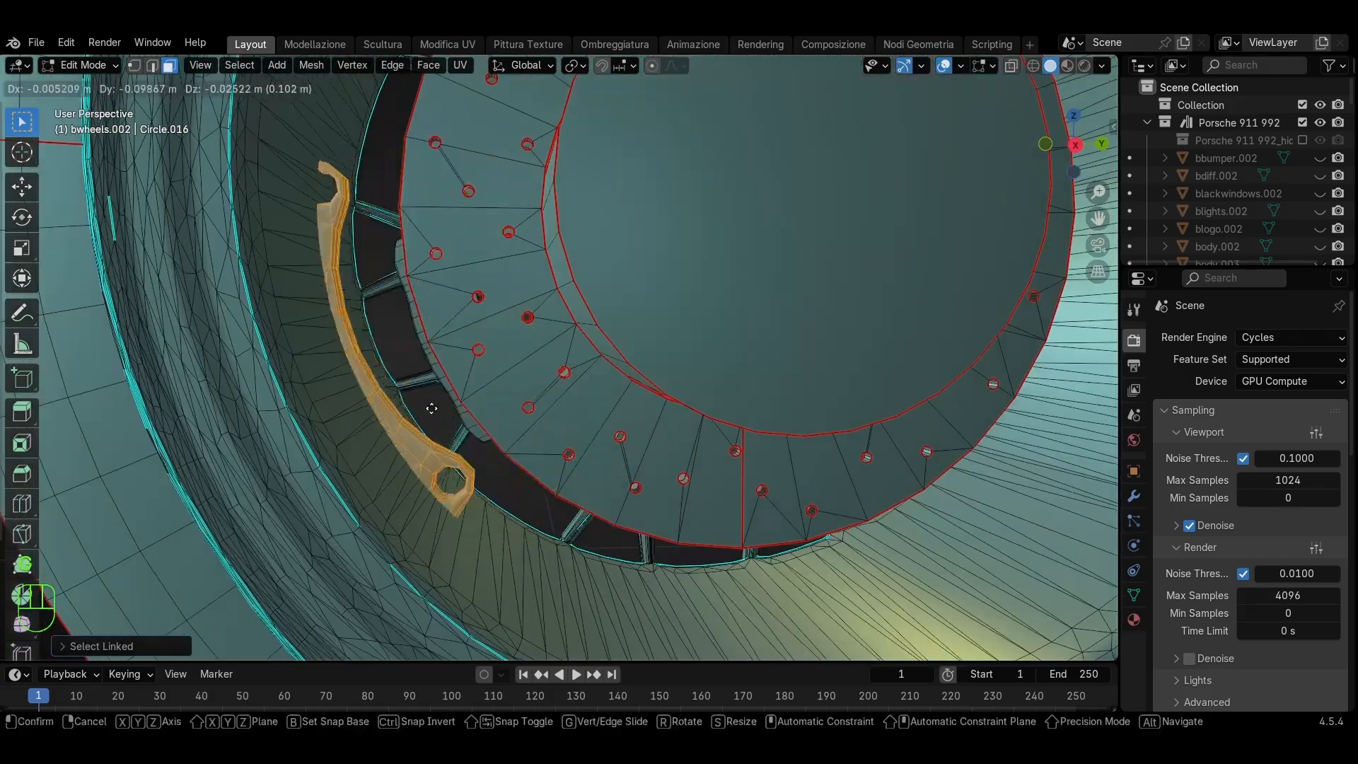
key(Escape)
Separate the selected second caliper into its own object
scroll(440, 412, down, 5)
middle_drag(441, 411, 492, 400)
key(p)
click(658, 373)
Select one entire rear wheel through the mesh with X-ray, grow the selection and separate it
shift+middle_drag(491, 400, 394, 397)
drag(513, 202, 925, 549)
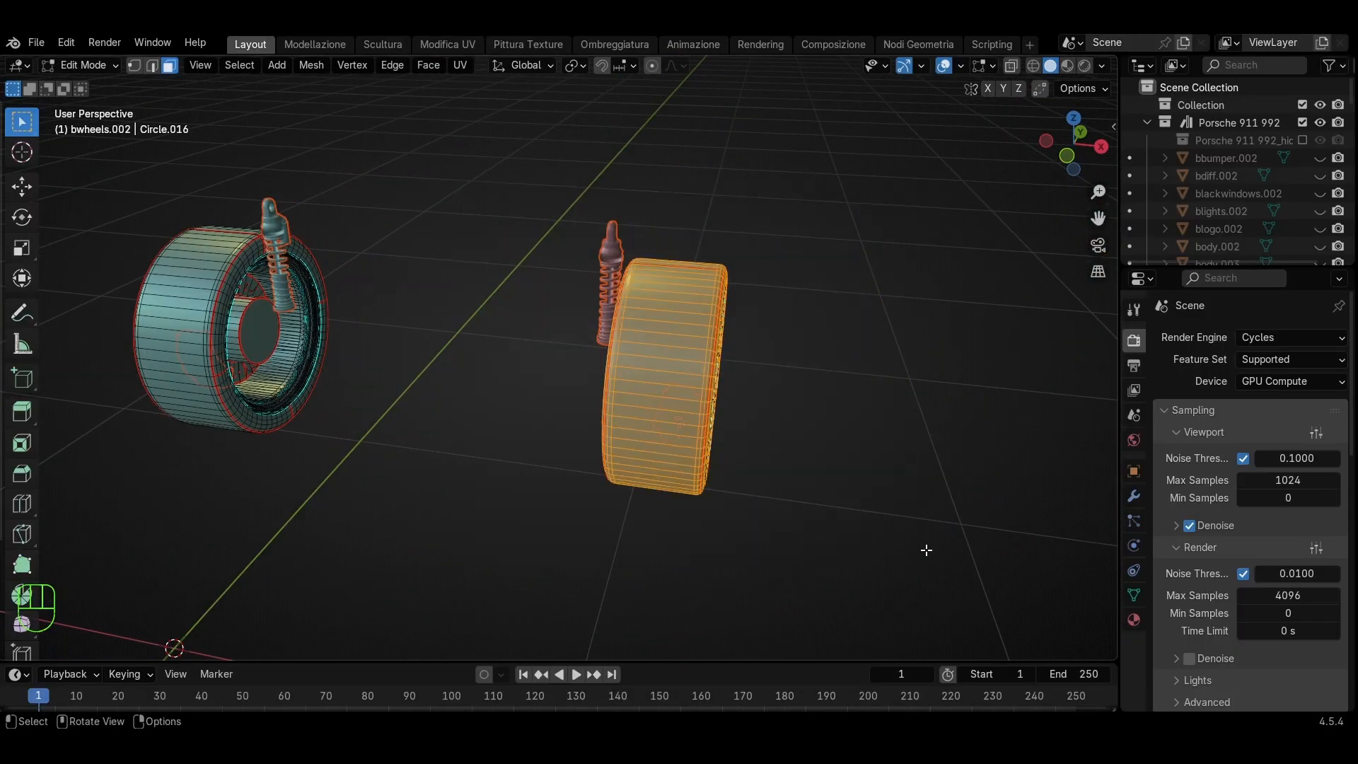
middle_drag(924, 548, 671, 322)
click(1011, 65)
middle_drag(764, 268, 842, 271)
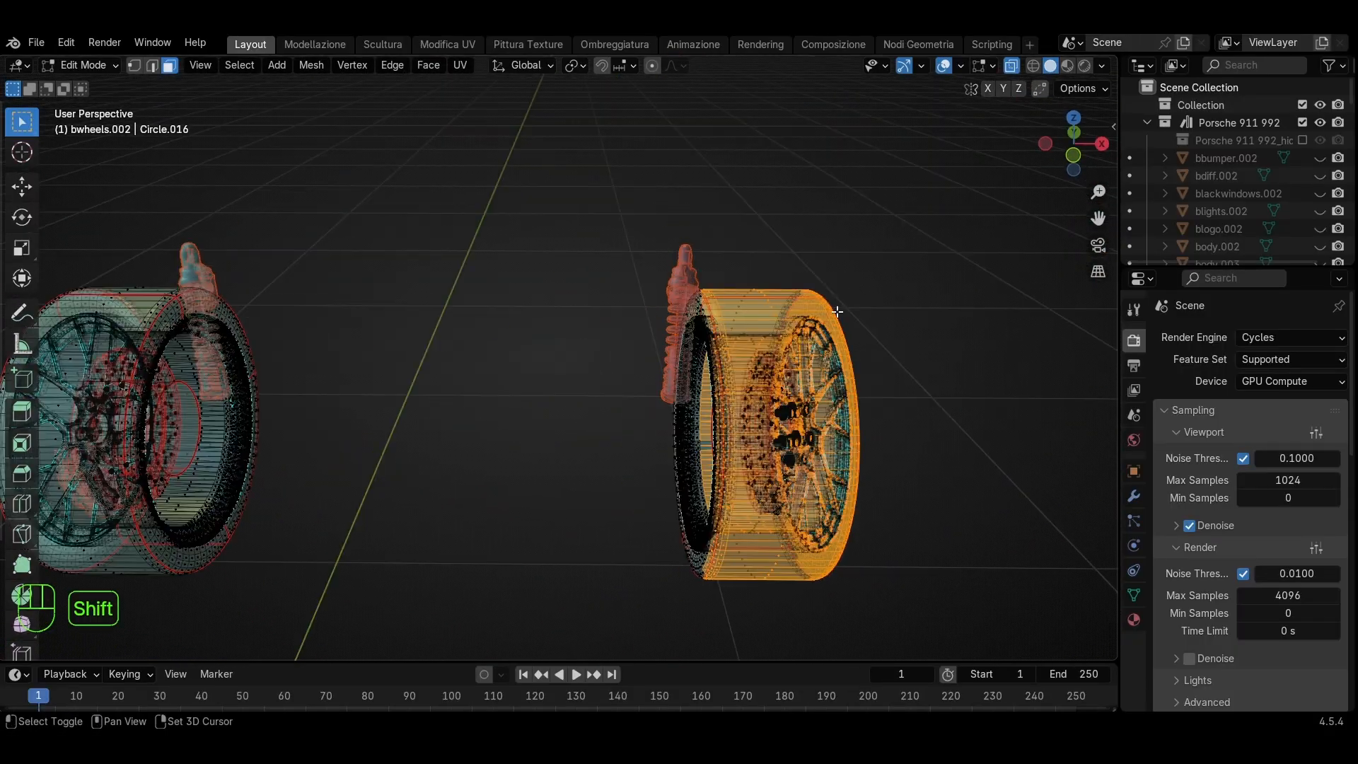
shift+drag(573, 231, 1070, 659)
scroll(798, 413, down, 1)
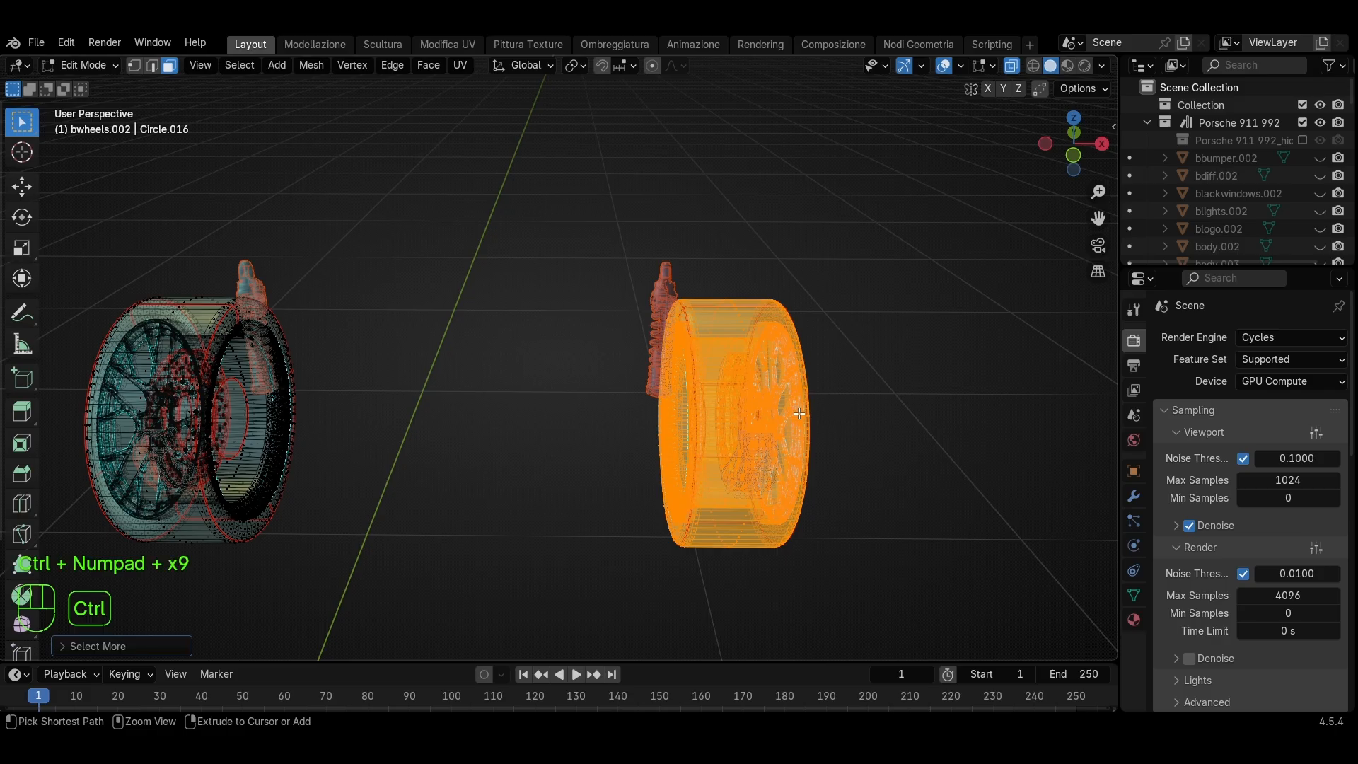
click(800, 413)
Select the entire other rear wheel, separate it into its own object and return to Object Mode
scroll(799, 413, down, 2)
shift+middle_drag(799, 413, 1110, 426)
drag(480, 256, 840, 613)
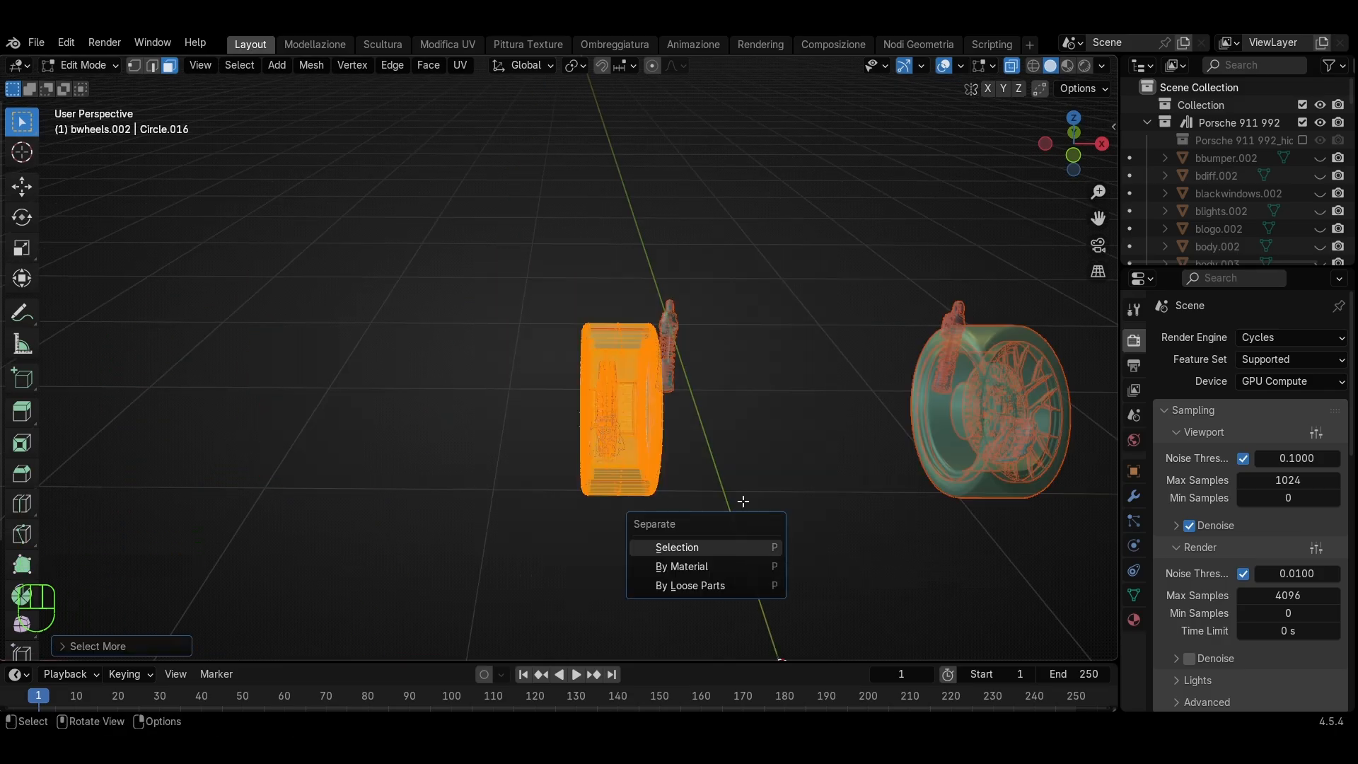
middle_drag(742, 500, 591, 486)
key(Tab)
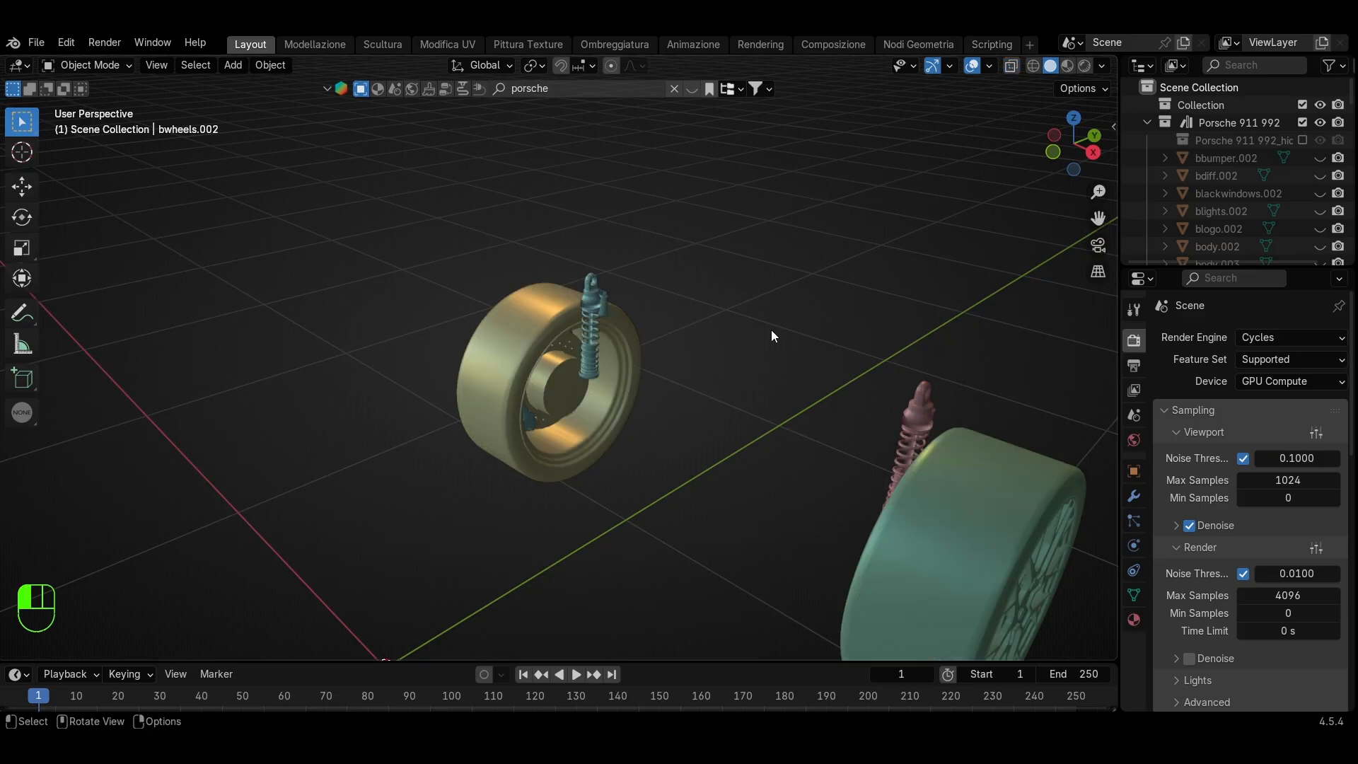
Try hiding a separated rear wheel and revealing all hidden objects, and undo these visibility changes
scroll(658, 381, up, 3)
click(550, 425)
key(h)
key(alt+h)
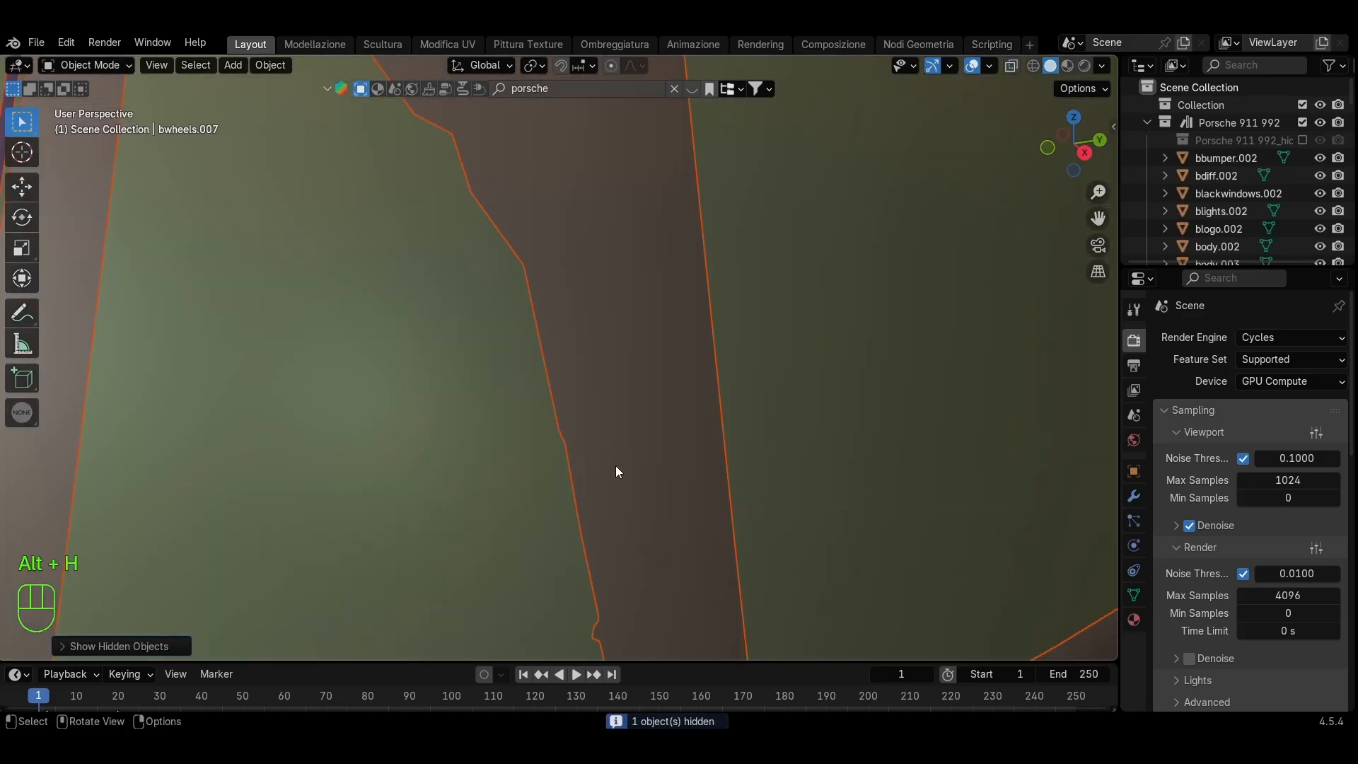
scroll(615, 466, down, 4)
middle_drag(615, 467, 572, 429)
key(ctrl+z)
key(ctrl+z)
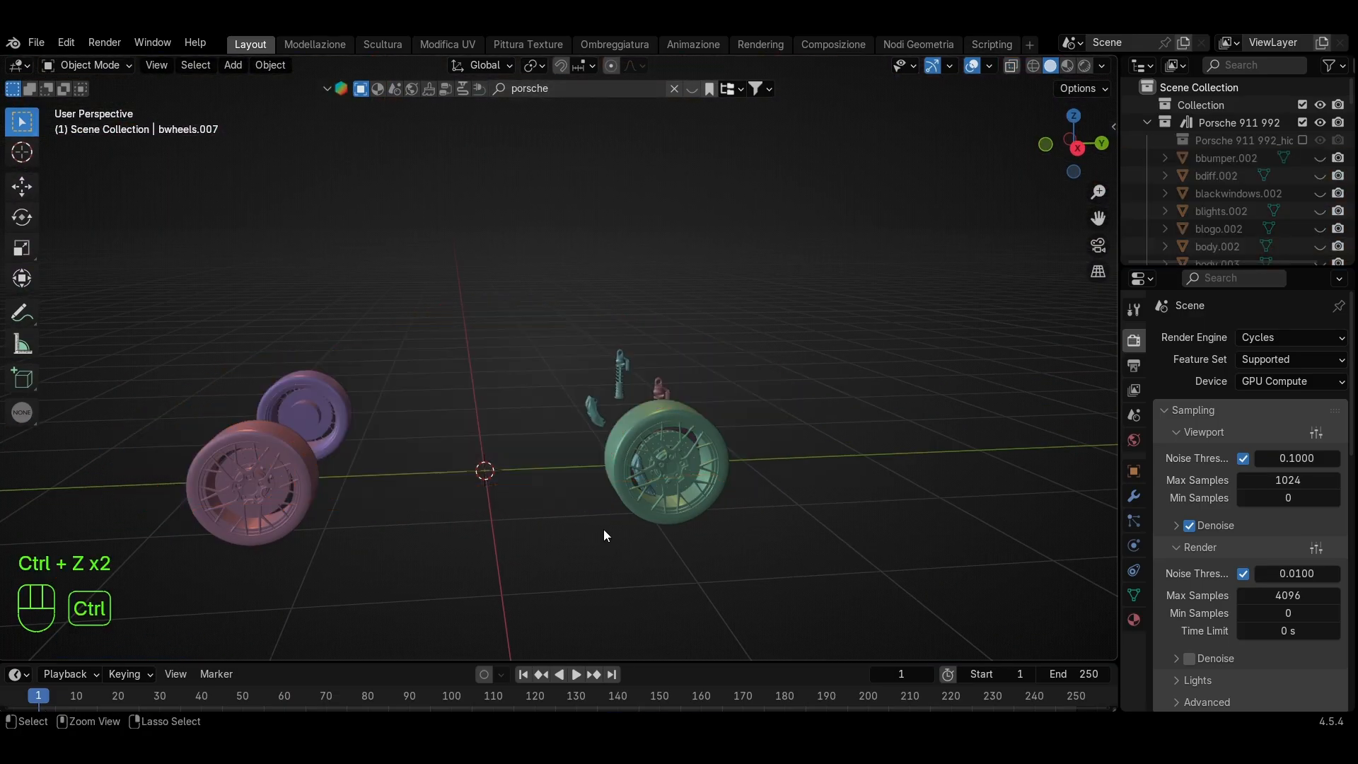
key(ctrl+z)
Hide the separated rear shock absorbers
scroll(604, 523, up, 3)
middle_drag(604, 524, 608, 424)
click(555, 371)
middle_drag(555, 371, 765, 470)
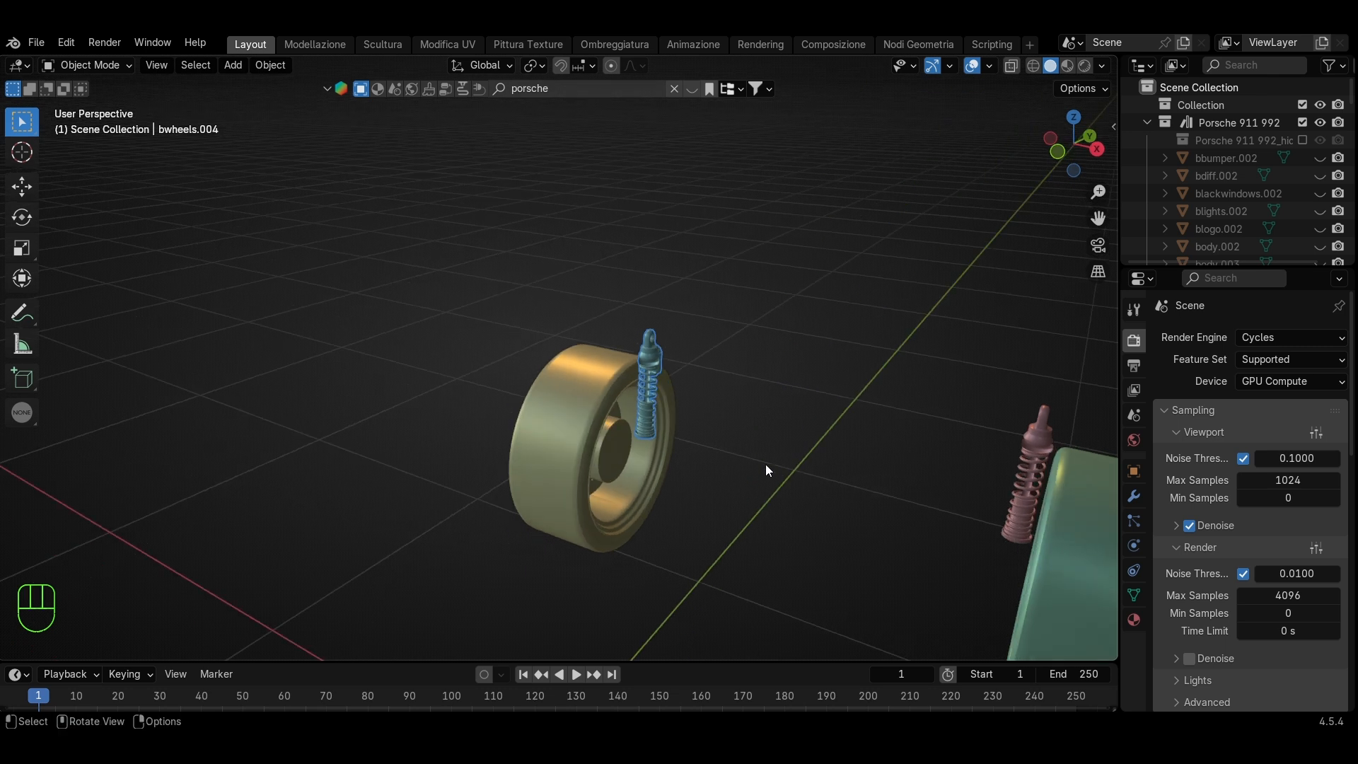
key(h)
scroll(1018, 460, down, 4)
middle_drag(975, 456, 678, 456)
click(439, 463)
middle_drag(438, 463, 490, 449)
scroll(490, 449, down, 3)
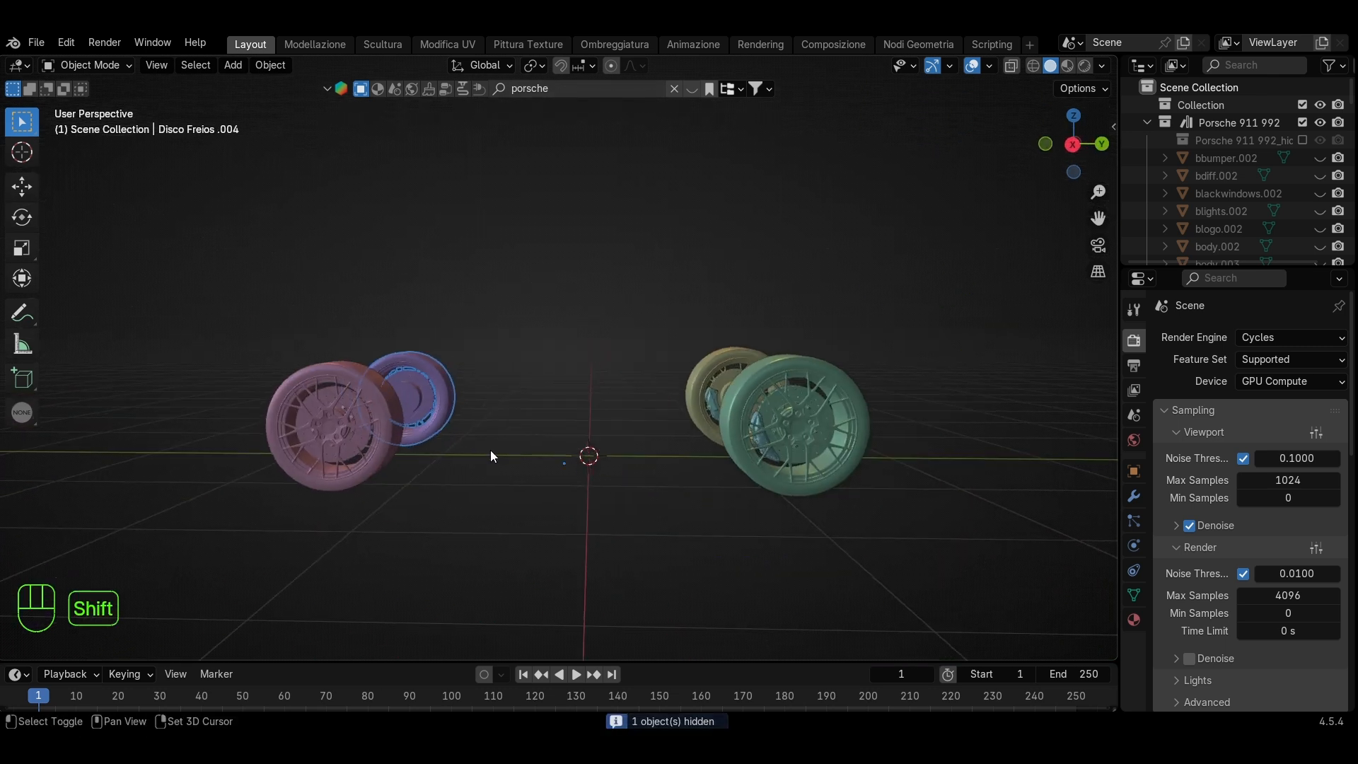
scroll(490, 450, up, 2)
key(ctrl+KP_3)
key(KP_3)
middle_drag(948, 266, 584, 397)
Reveal all hidden objects, then hide the body and remaining parts in side view so only wheels and brakes stay shown
key(alt+h)
key(KP_3)
scroll(637, 233, down, 3)
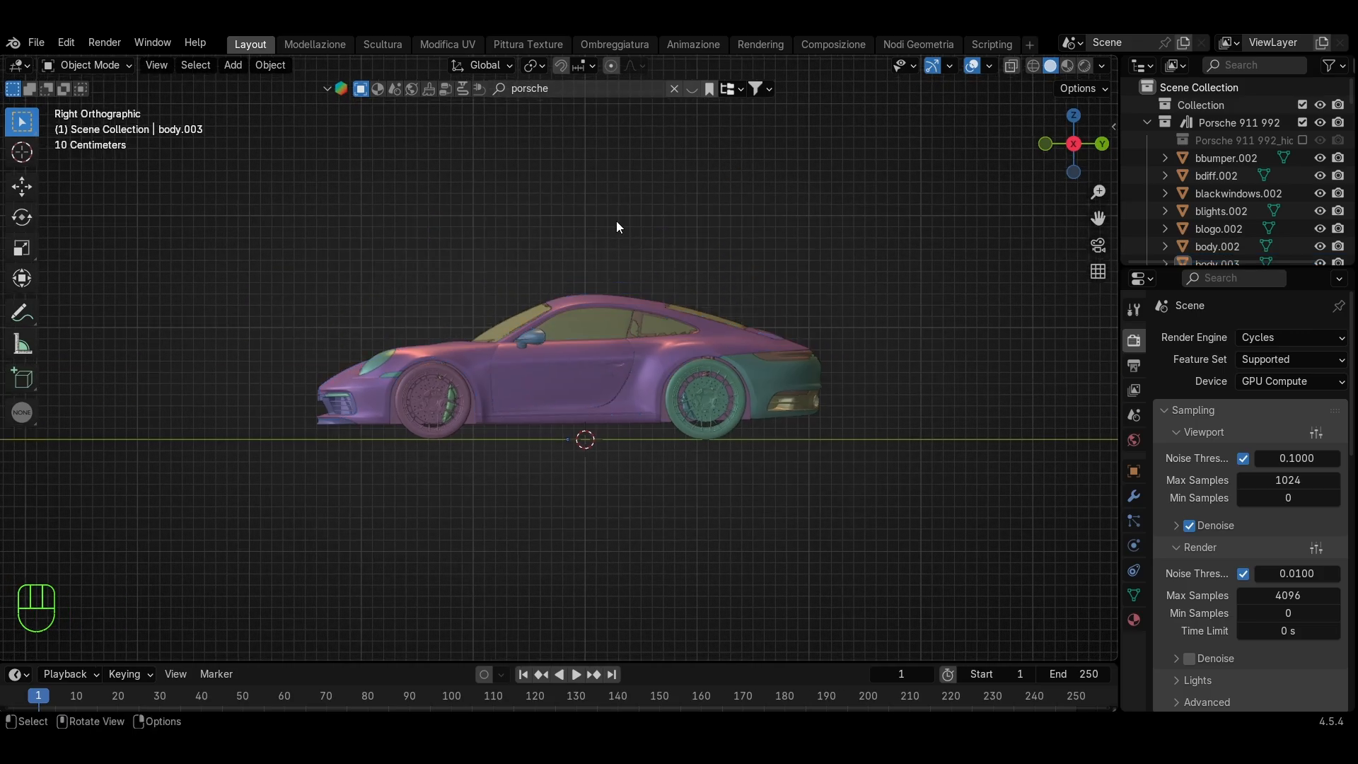
key(h)
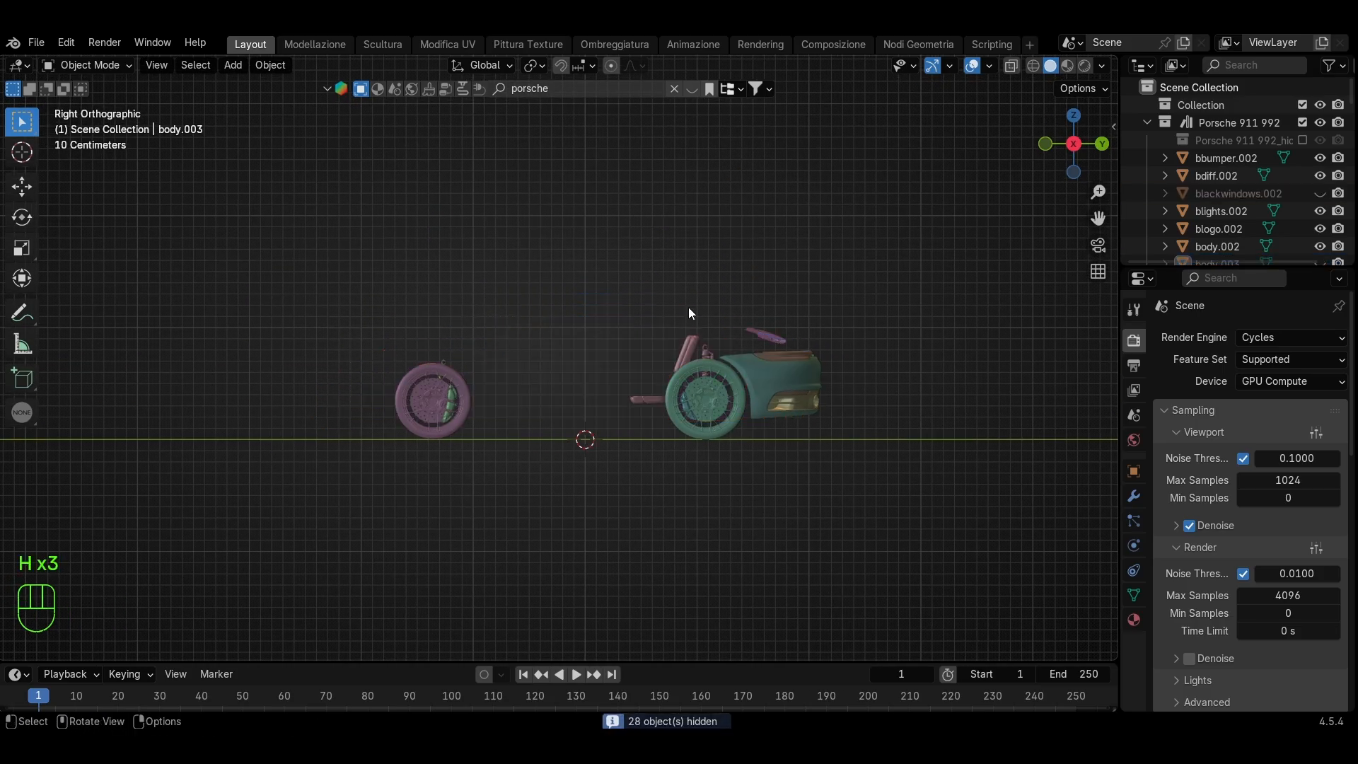
drag(660, 340, 661, 341)
key(h)
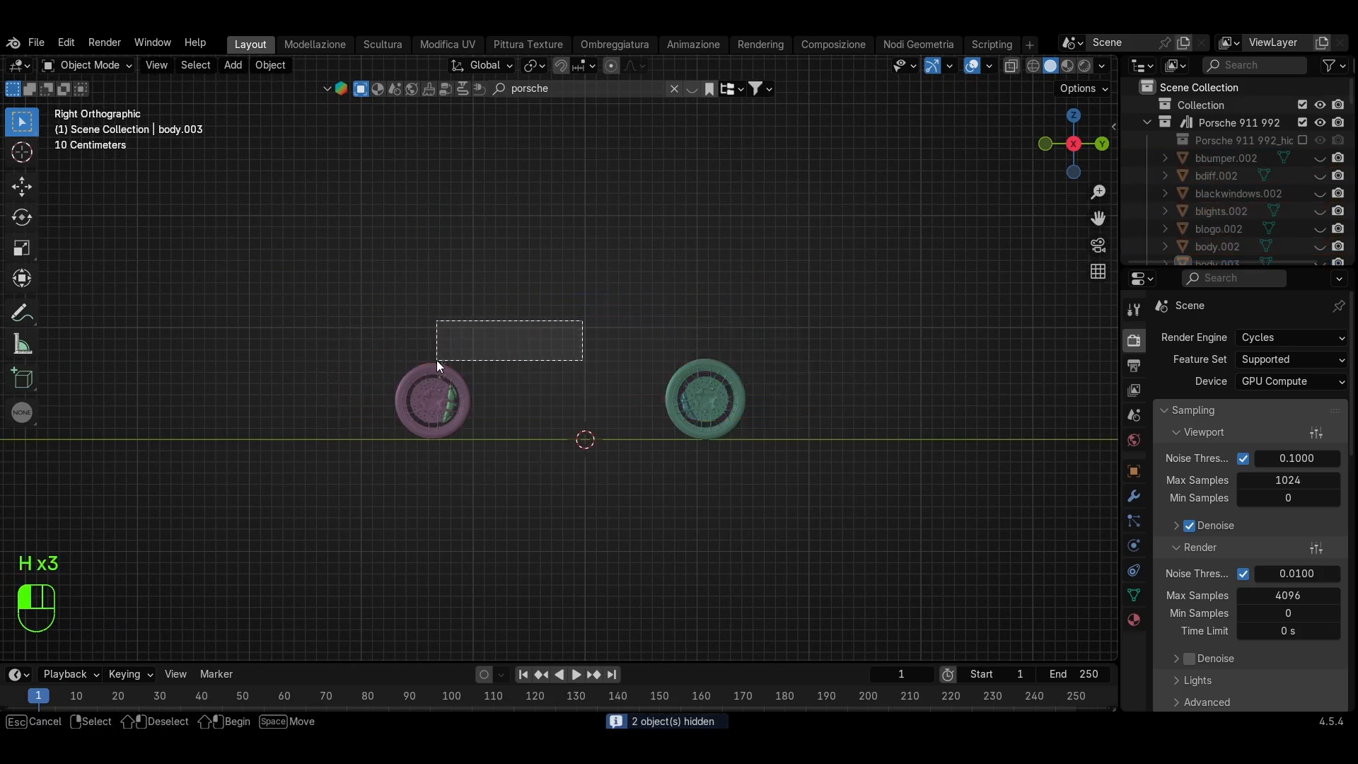
key(h)
mouse_move(754, 472)
middle_down()
mouse_move(945, 456)
mouse_move(603, 472)
mouse_move(677, 420)
mouse_move(633, 494)
mouse_move(758, 516)
mouse_move(579, 406)
mouse_move(643, 436)
mouse_move(413, 467)
mouse_move(495, 452)
mouse_move(736, 461)
mouse_move(752, 387)
mouse_move(765, 433)
mouse_move(470, 454)
mouse_move(448, 479)
middle_up()
click(453, 461)
key(g)
key(Escape)
click(765, 433)
Select a front wheel, select its entire mesh in Edit Mode and snap the 3D cursor to the selection
click(469, 454)
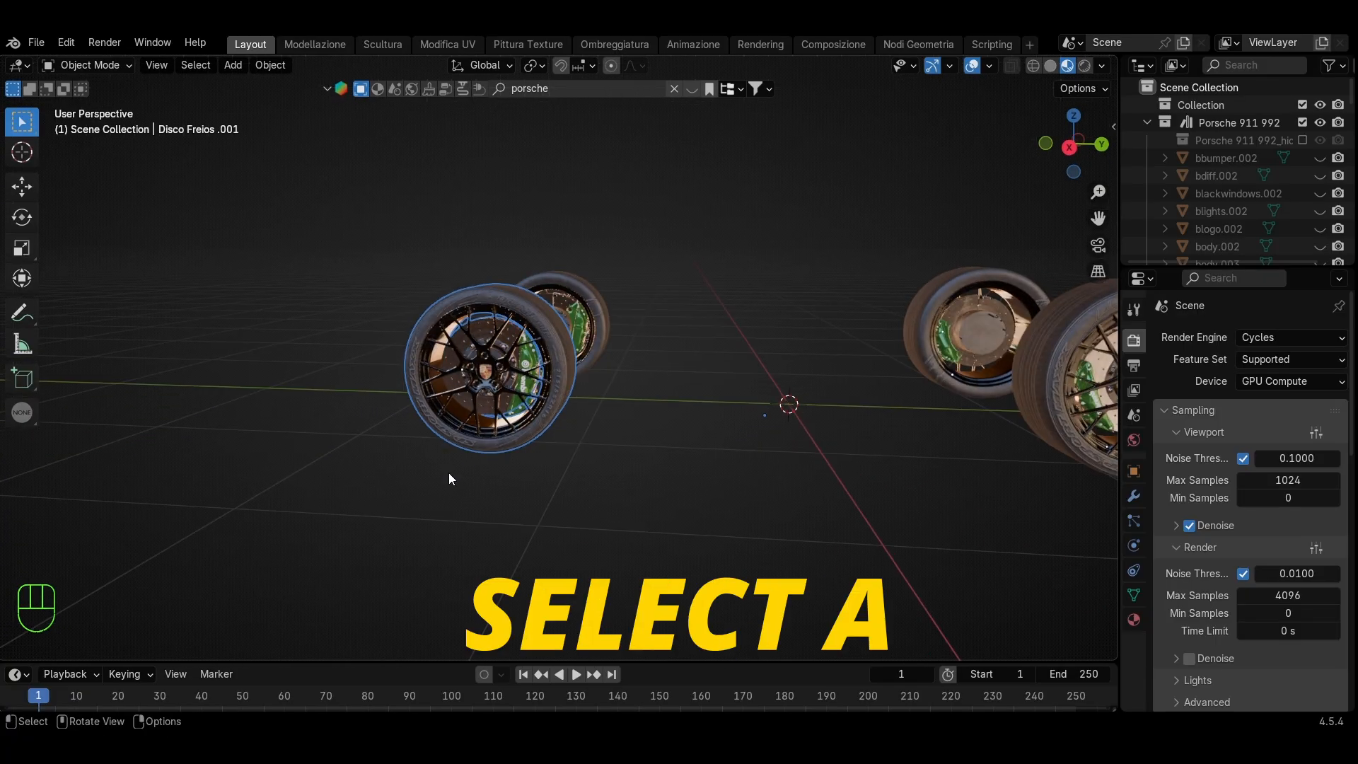
click(1072, 150)
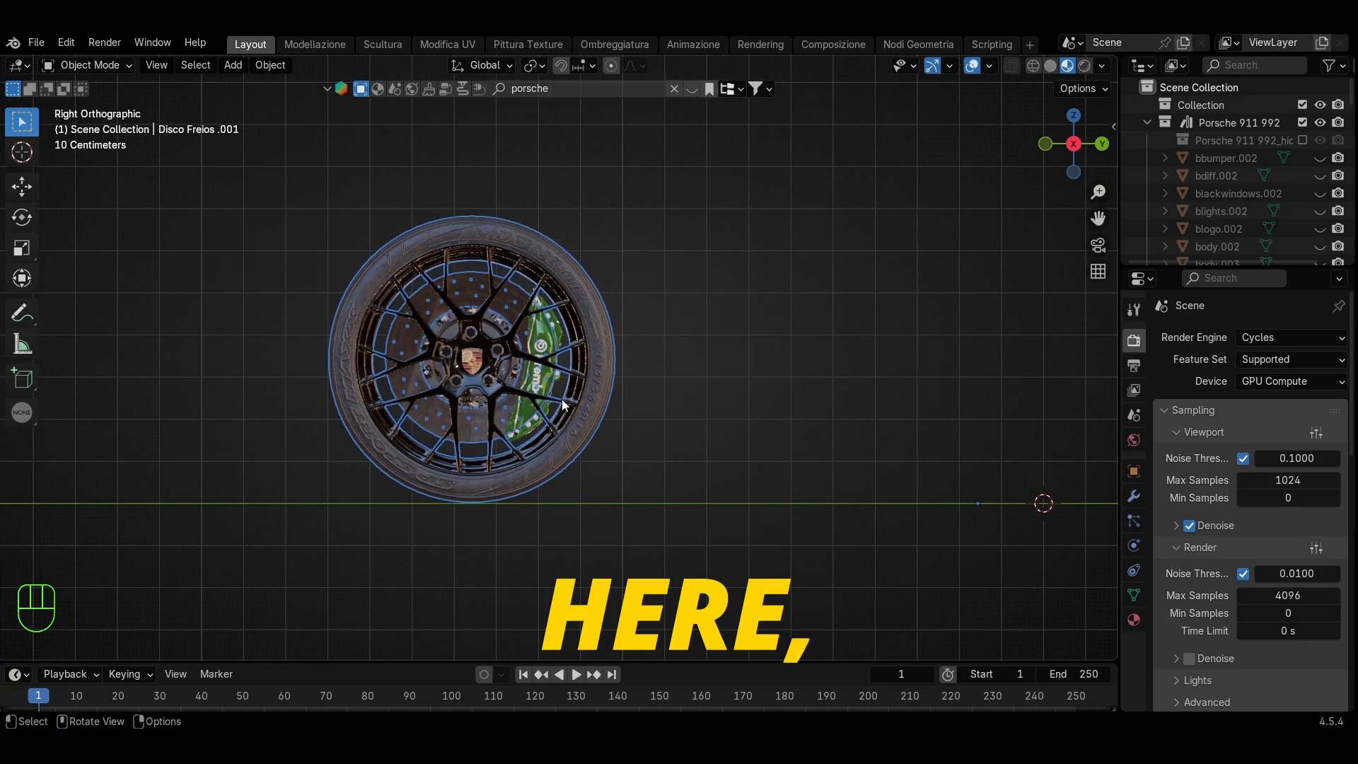
key(Tab)
scroll(562, 399, down, 2)
key(a)
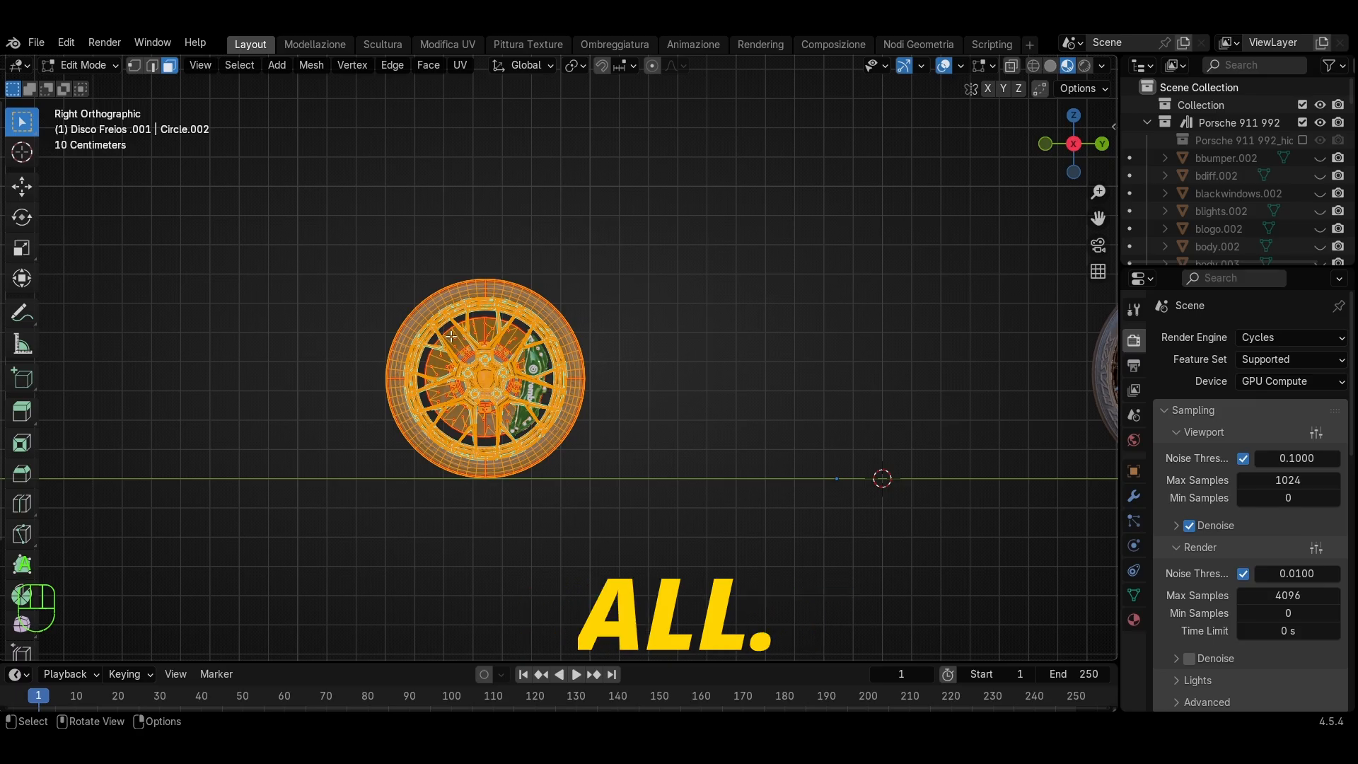
key(shift+s)
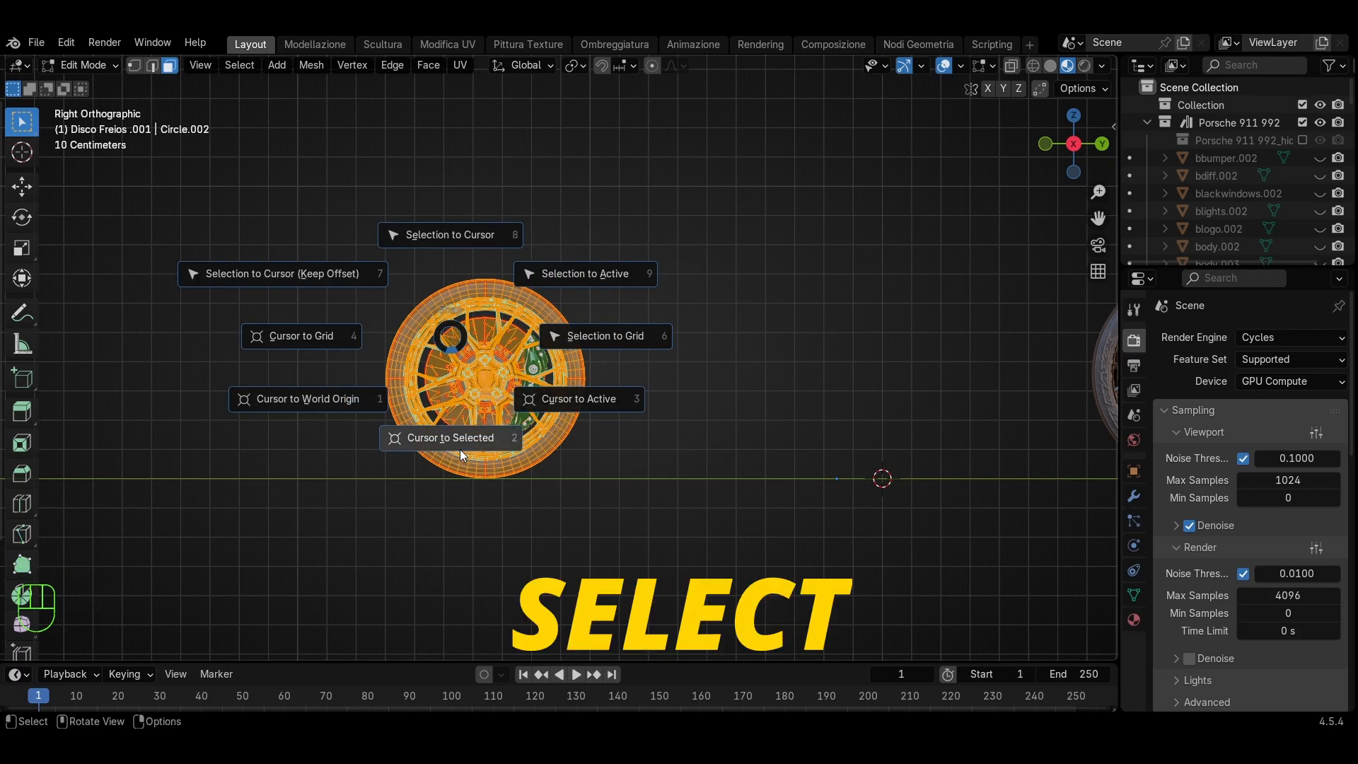
click(435, 433)
scroll(435, 433, down, 1)
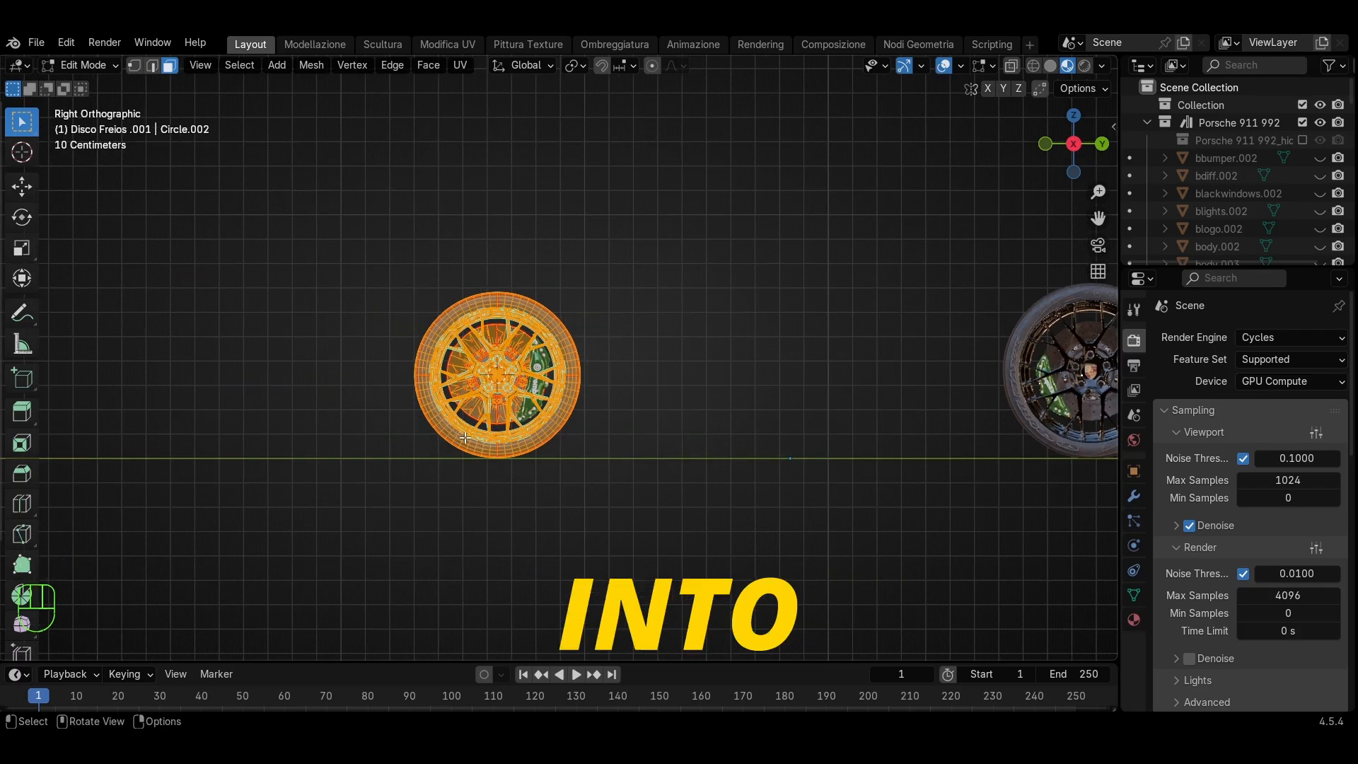
Return to Object Mode and set the front wheel's origin to the 3D cursor
key(Tab)
right_click(455, 341)
mouse_move(455, 341)
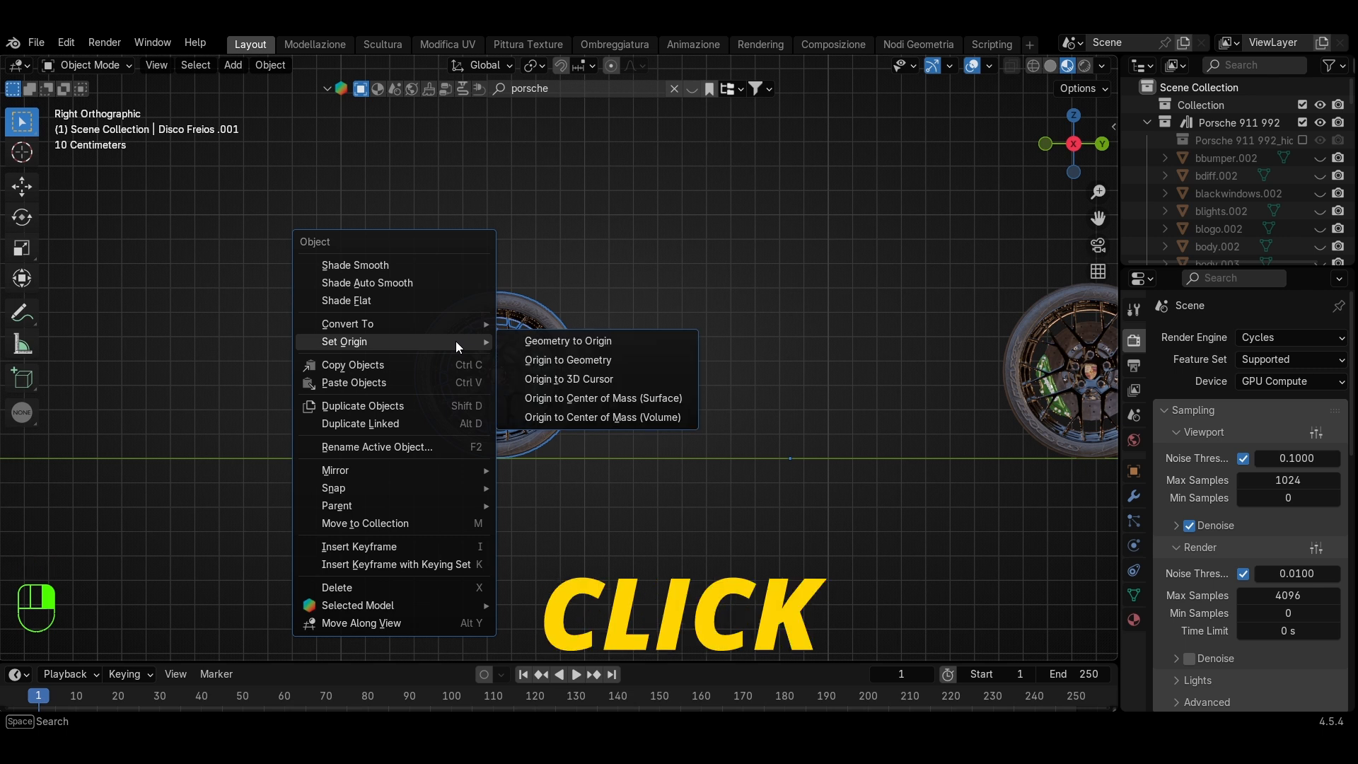
click(578, 388)
Set the origin of the green brake caliper in this front wheel to the 3D cursor
scroll(532, 385, up, 4)
scroll(486, 376, up, 3)
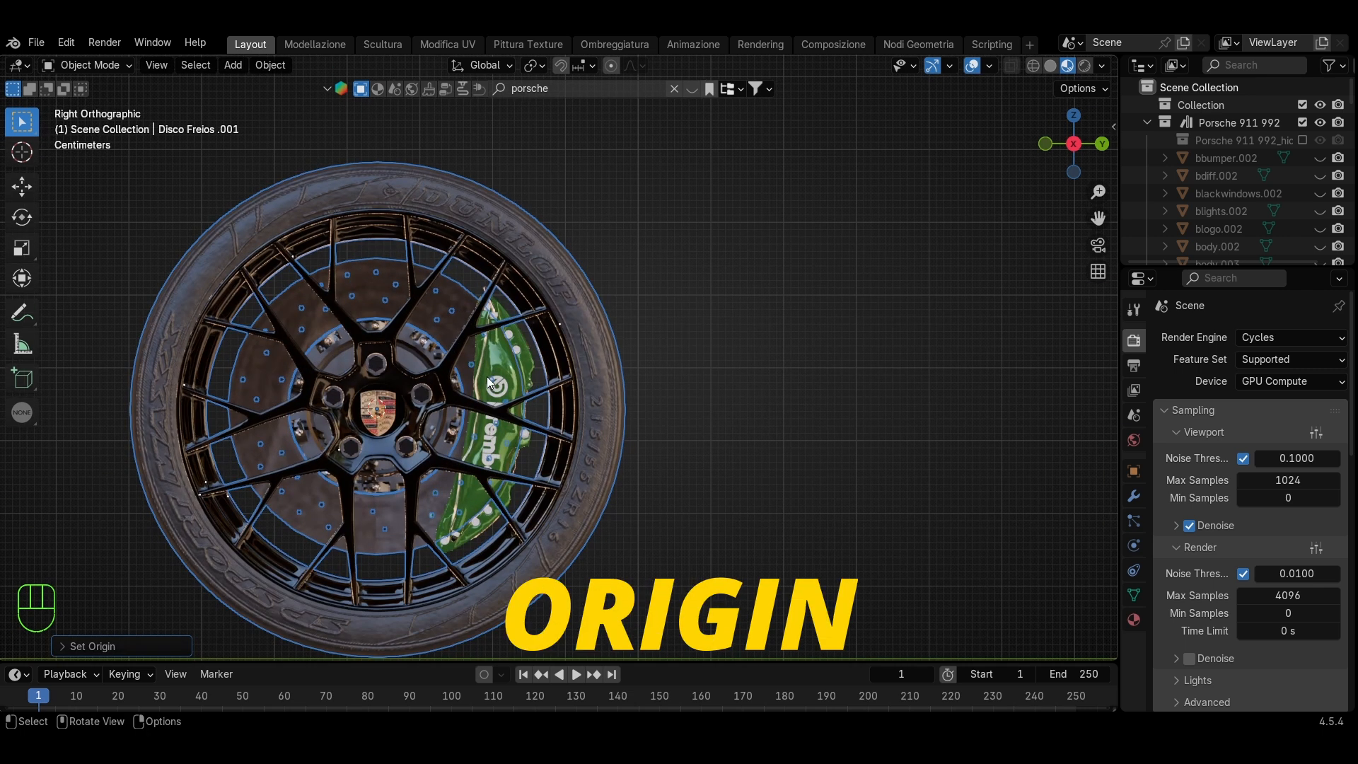
click(486, 377)
right_click(486, 376)
mouse_move(493, 377)
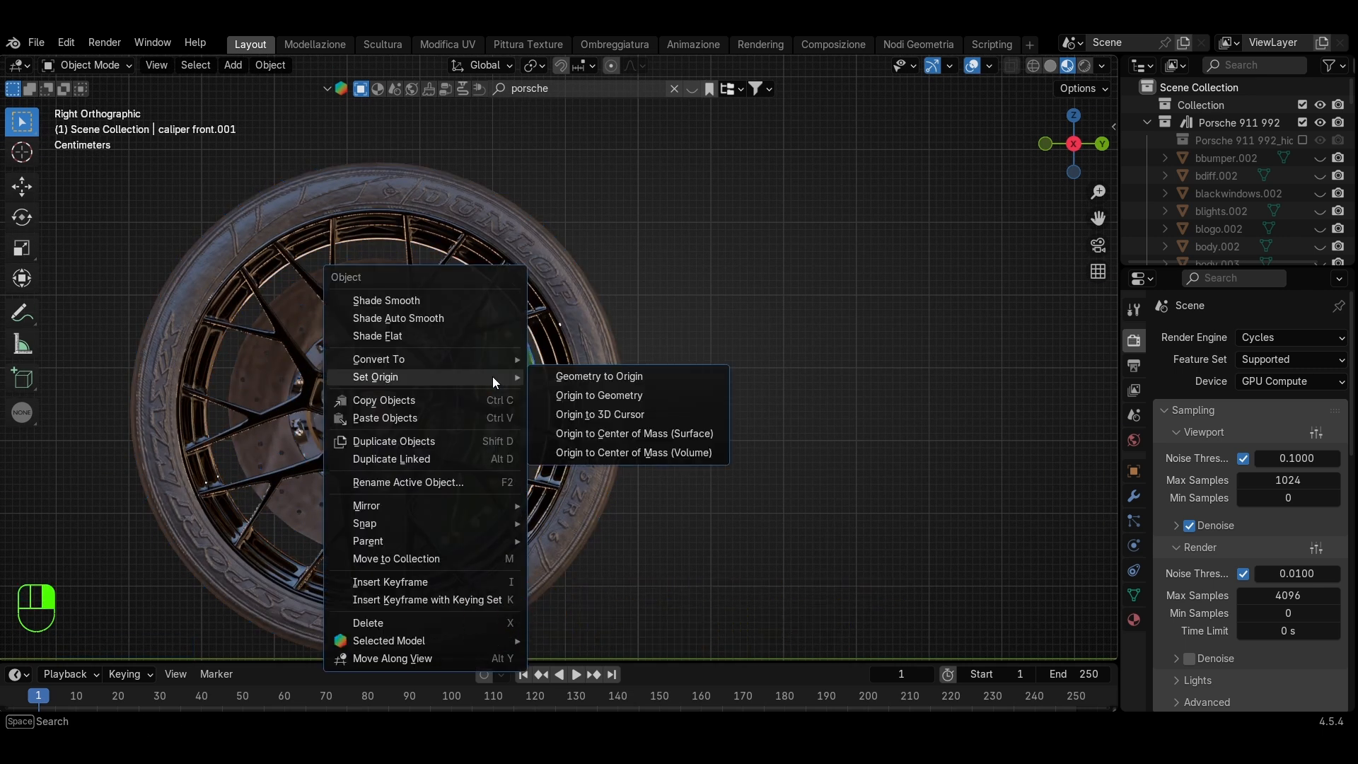
click(633, 414)
Test the rotation of the front caliper and the front wheel around their new origins, cancelling both rotations
scroll(559, 402, down, 2)
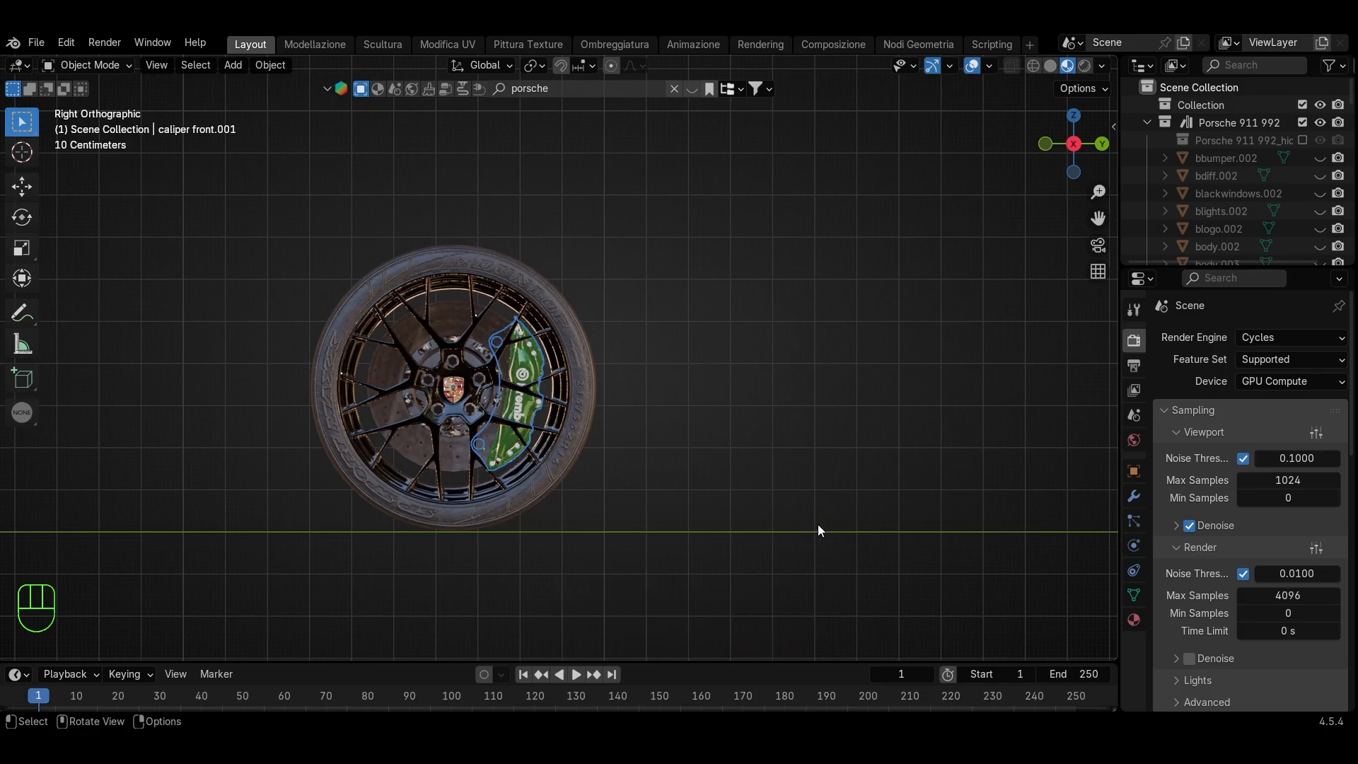
key(r)
key(Escape)
click(411, 453)
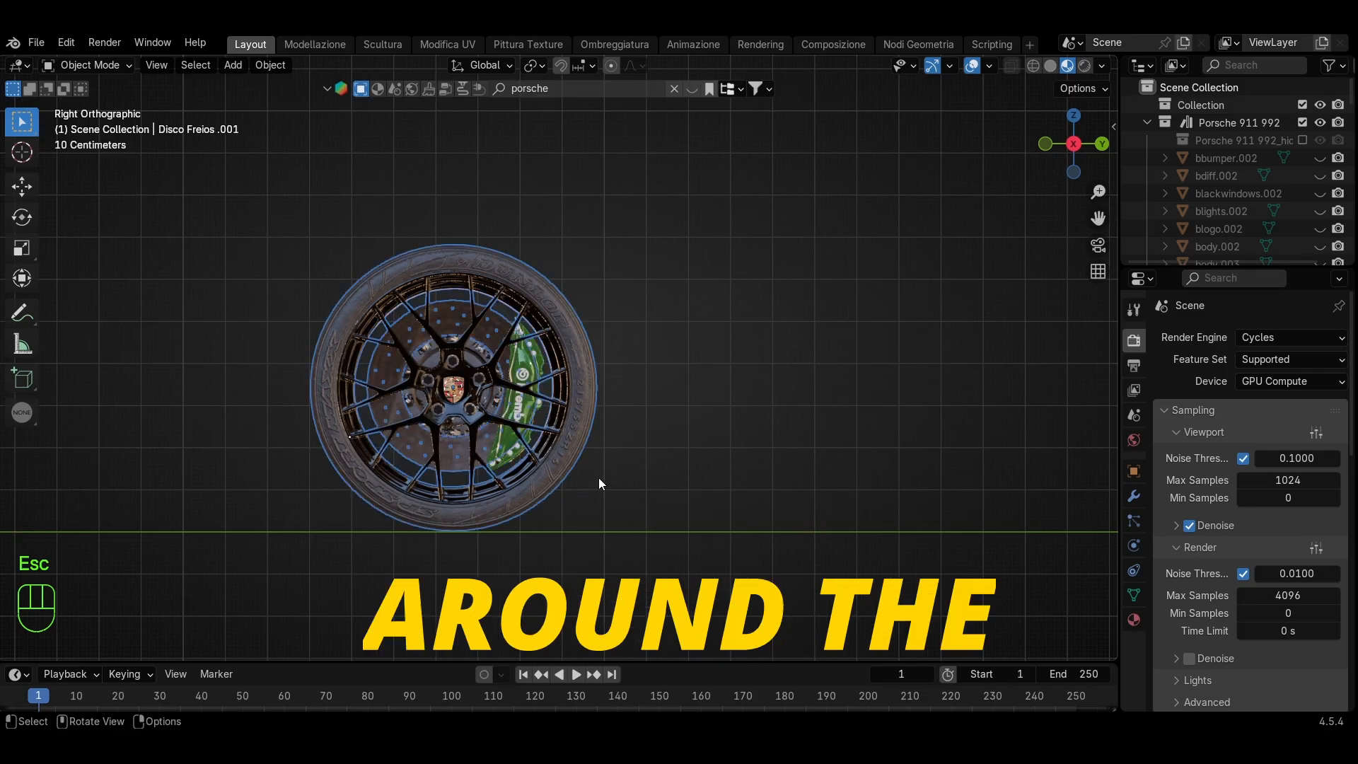
key(r)
key(Escape)
Select the opposite front wheel, select its whole mesh in Edit Mode and snap the 3D cursor to the selection
middle_drag(413, 440, 813, 519)
shift+middle_drag(594, 265, 827, 169)
click(614, 279)
click(1060, 153)
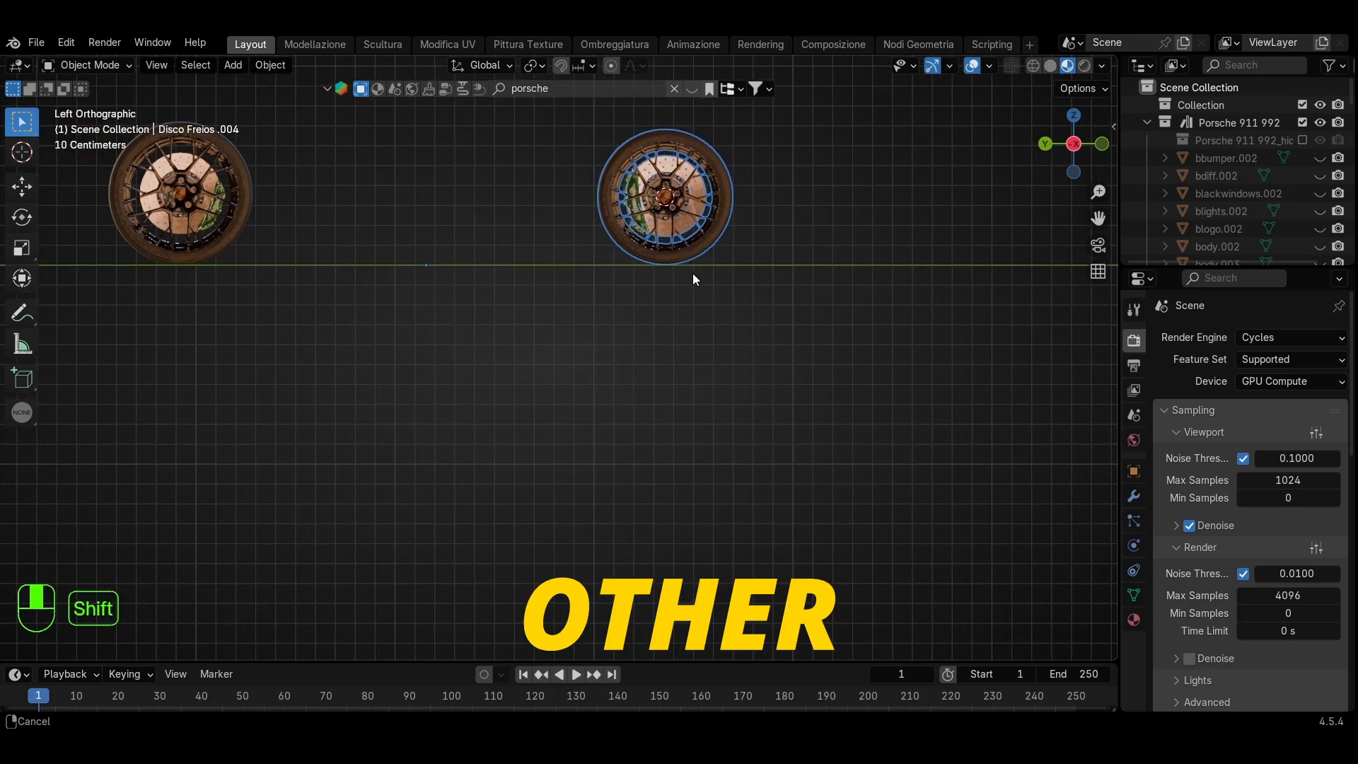
key(KP_Decimal)
key(Tab)
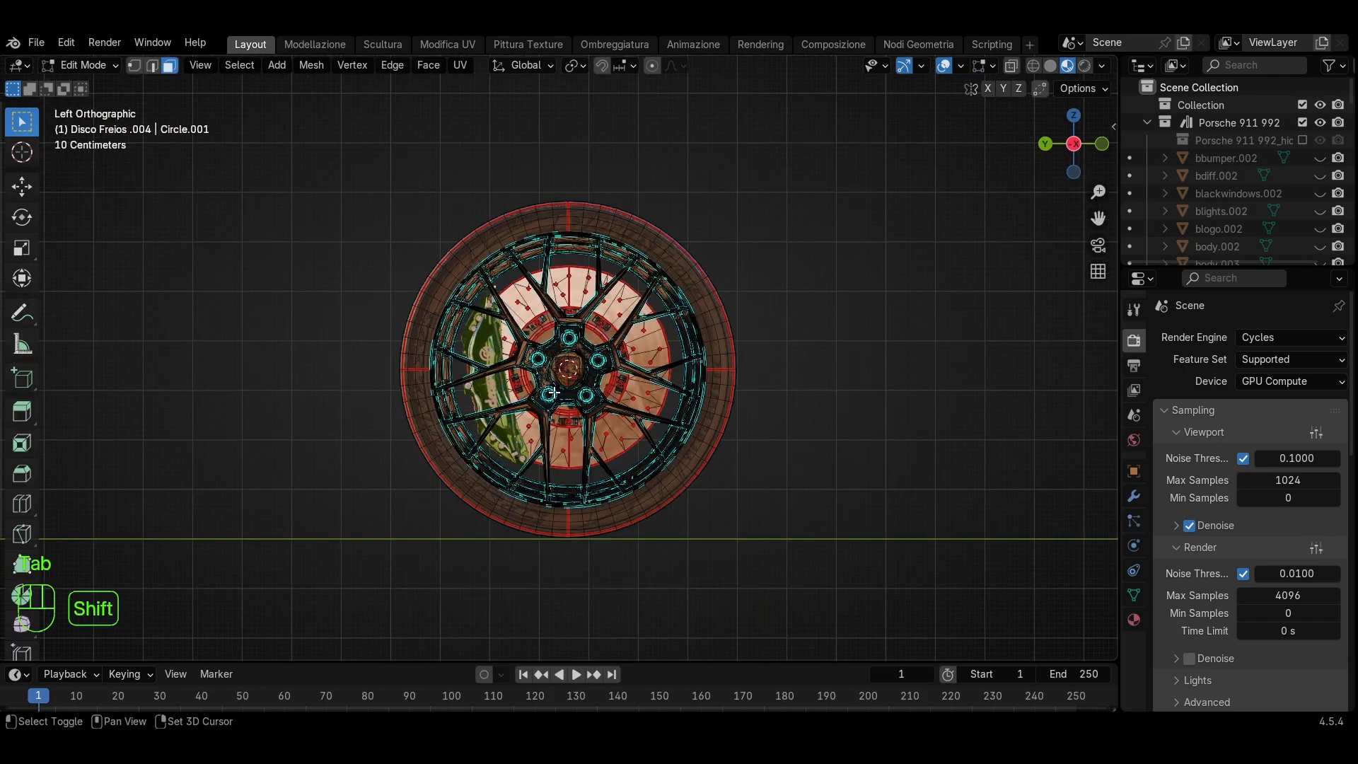
key(a)
key(shift+s)
click(539, 507)
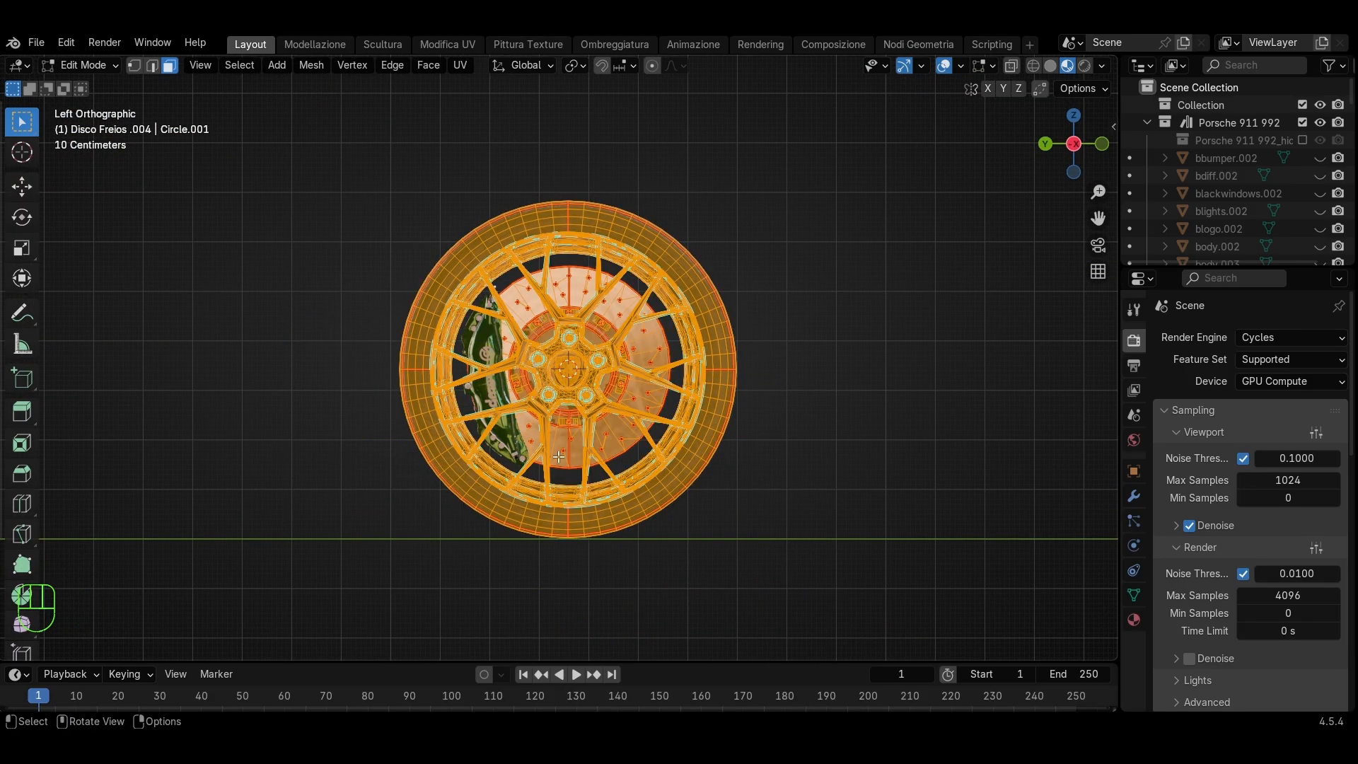
Set the origins of the opposite front wheel and its caliper to the 3D cursor in Object Mode
key(Tab)
right_click(494, 346)
mouse_move(494, 345)
click(638, 392)
click(470, 333)
right_click(471, 333)
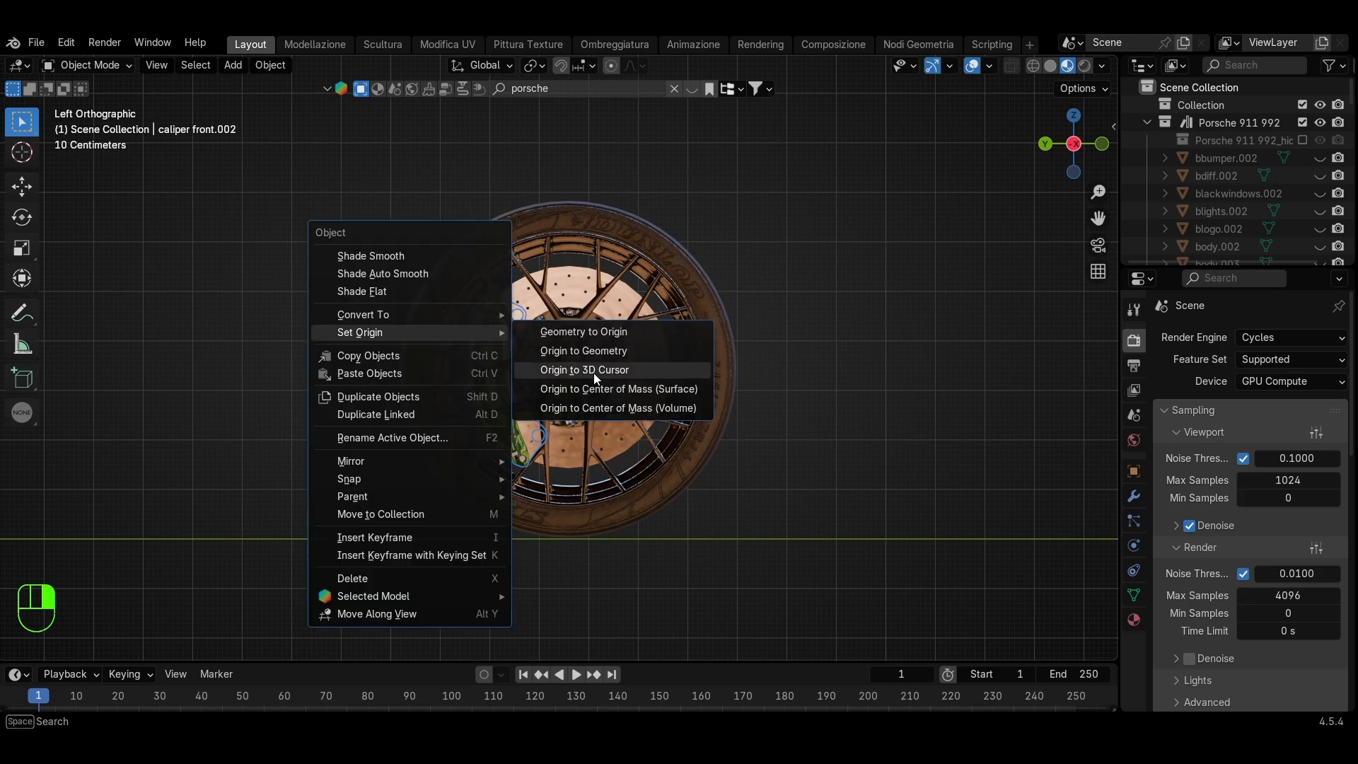
click(594, 376)
Select the rear wheel on this side, select its whole mesh and snap the 3D cursor to the selection
scroll(580, 382, down, 4)
shift+middle_drag(495, 405, 836, 405)
click(364, 385)
shift+middle_drag(365, 385, 499, 373)
scroll(636, 413, up, 3)
key(Tab)
key(a)
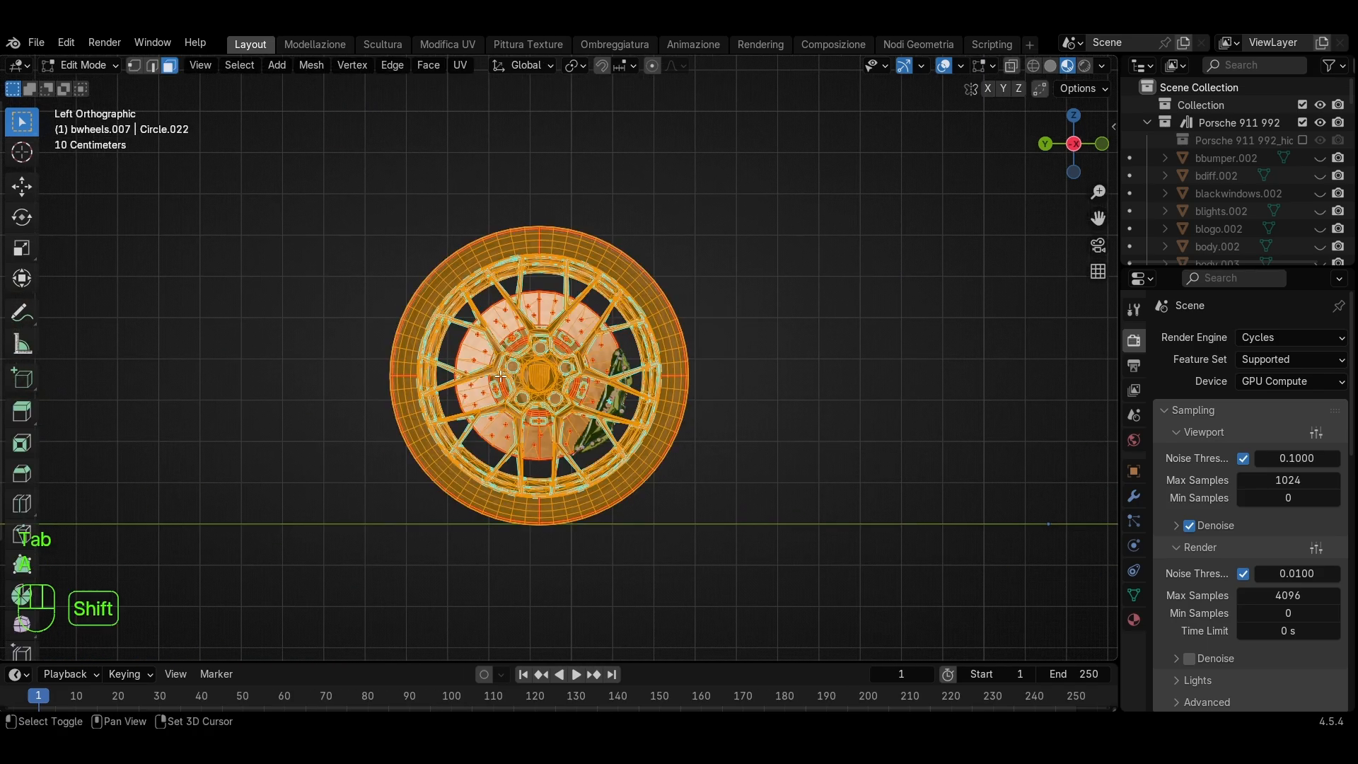
key(shift+s)
click(464, 471)
Set the rear caliper's origin to the 3D cursor in Object Mode and try rotating it
key(Tab)
click(622, 413)
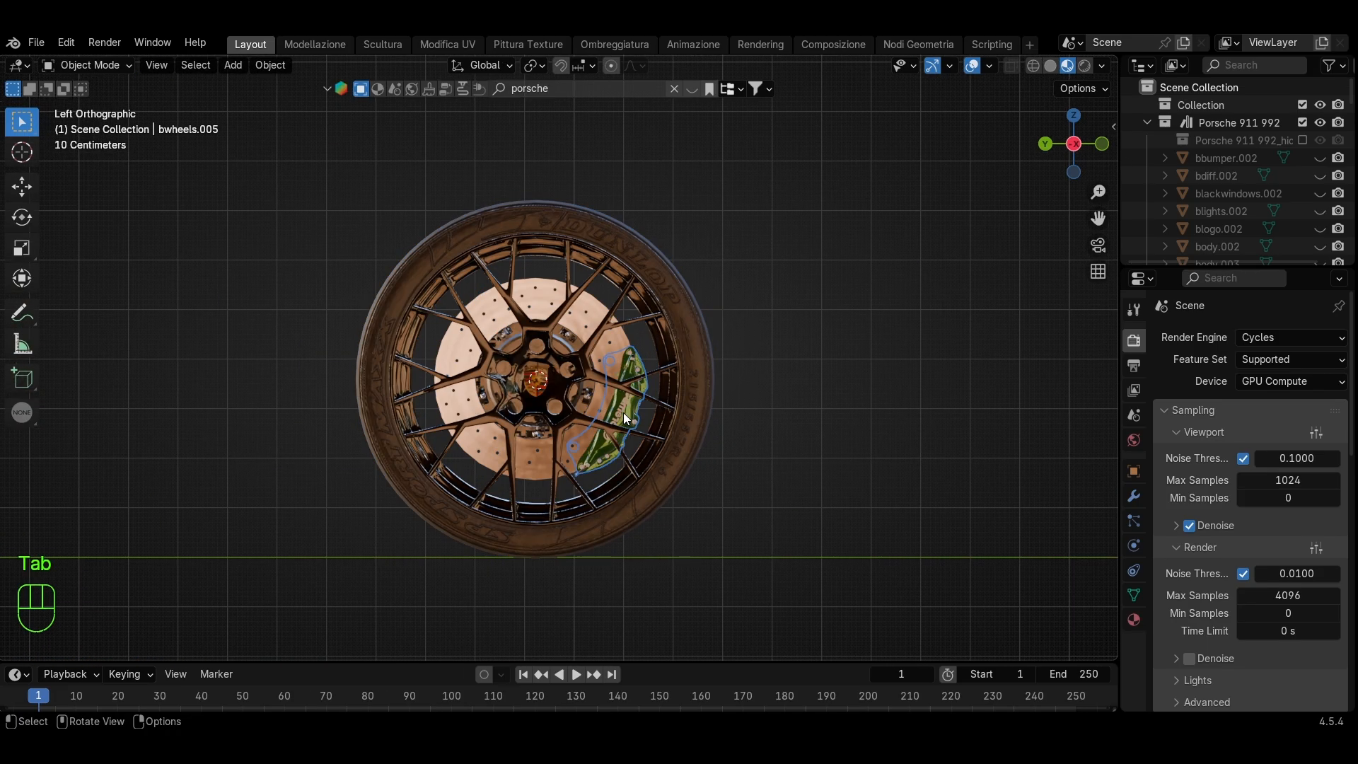
right_click(622, 413)
mouse_move(622, 413)
click(707, 443)
key(r)
key(Escape)
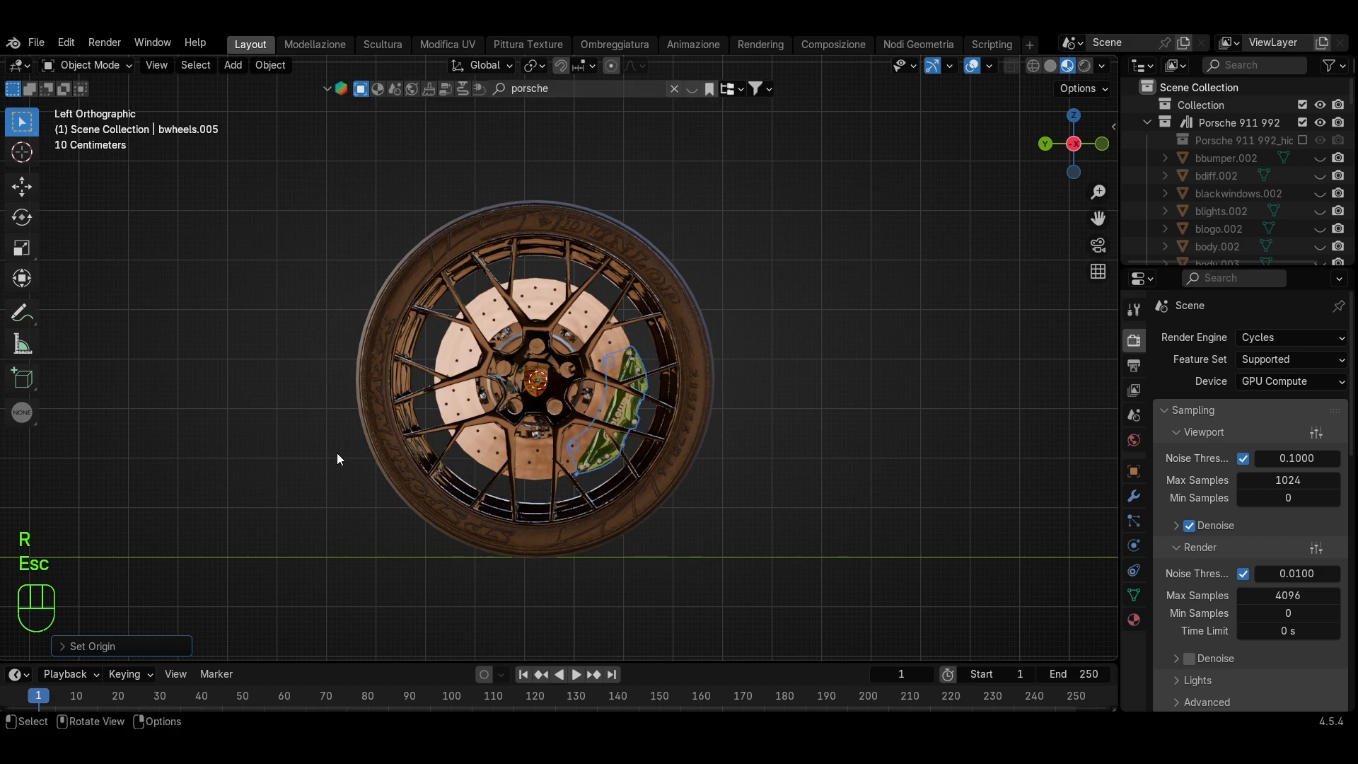
Set the origin of this rear wheel to the 3D cursor and try rotating it
scroll(533, 440, down, 3)
click(535, 438)
scroll(536, 437, up, 3)
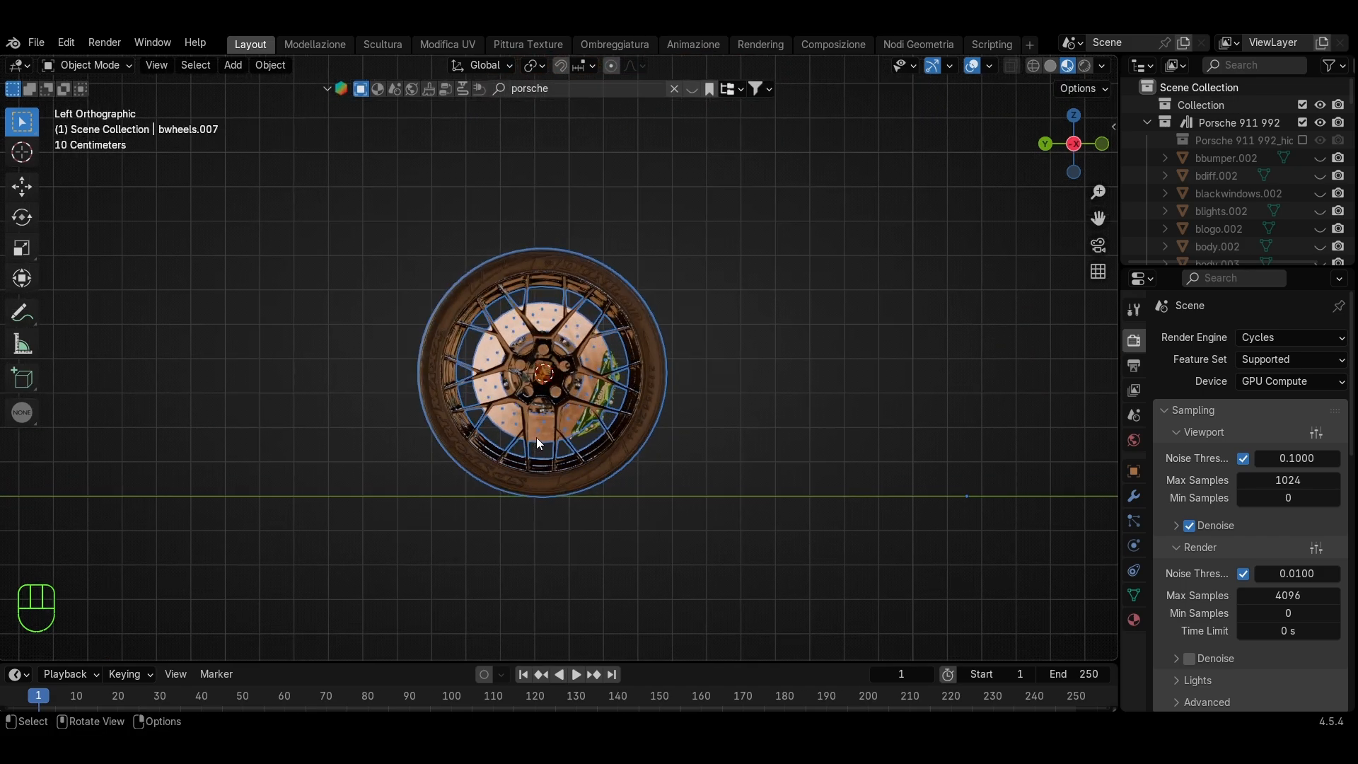
key(Escape)
right_click(527, 348)
mouse_move(527, 348)
click(670, 389)
scroll(687, 503, down, 1)
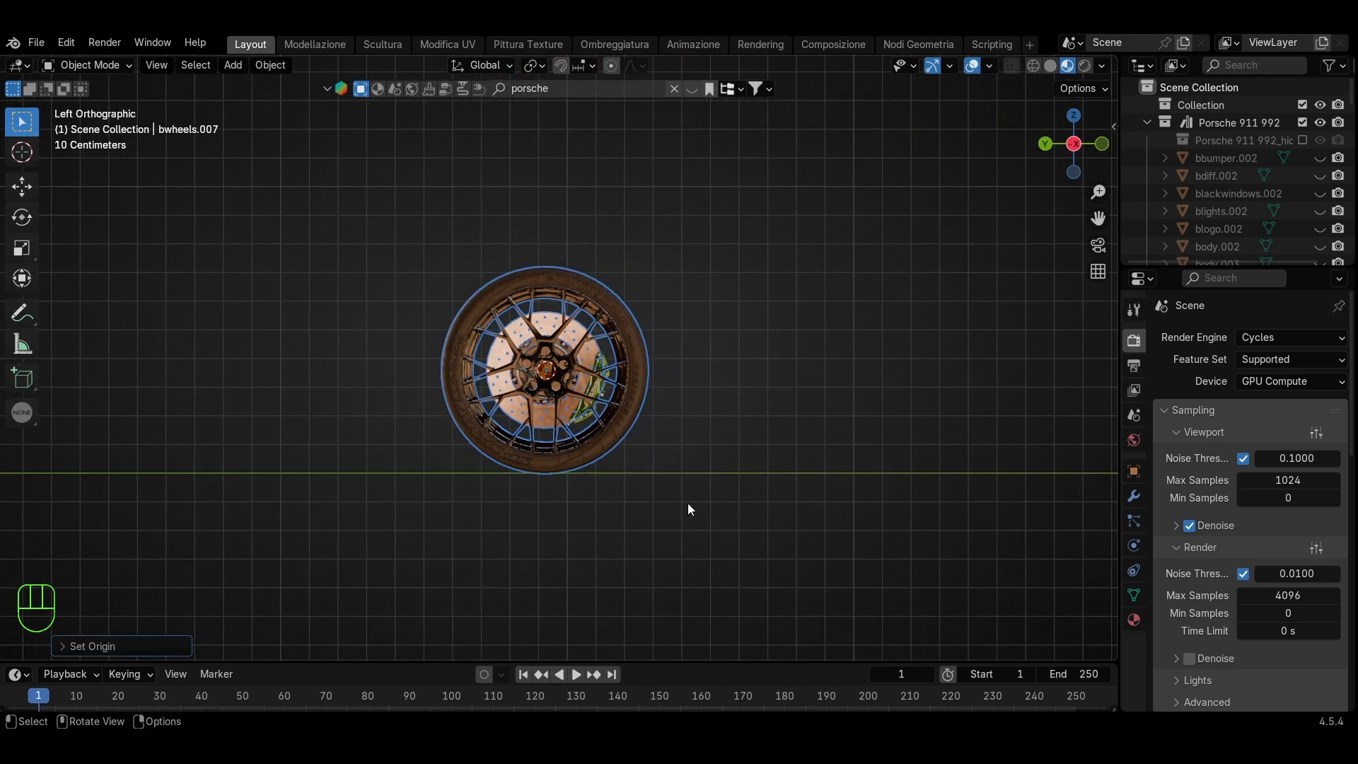
key(r)
key(Escape)
Select the linked rim faces of this rear wheel in Edit Mode and snap the 3D cursor to them
scroll(569, 298, up, 5)
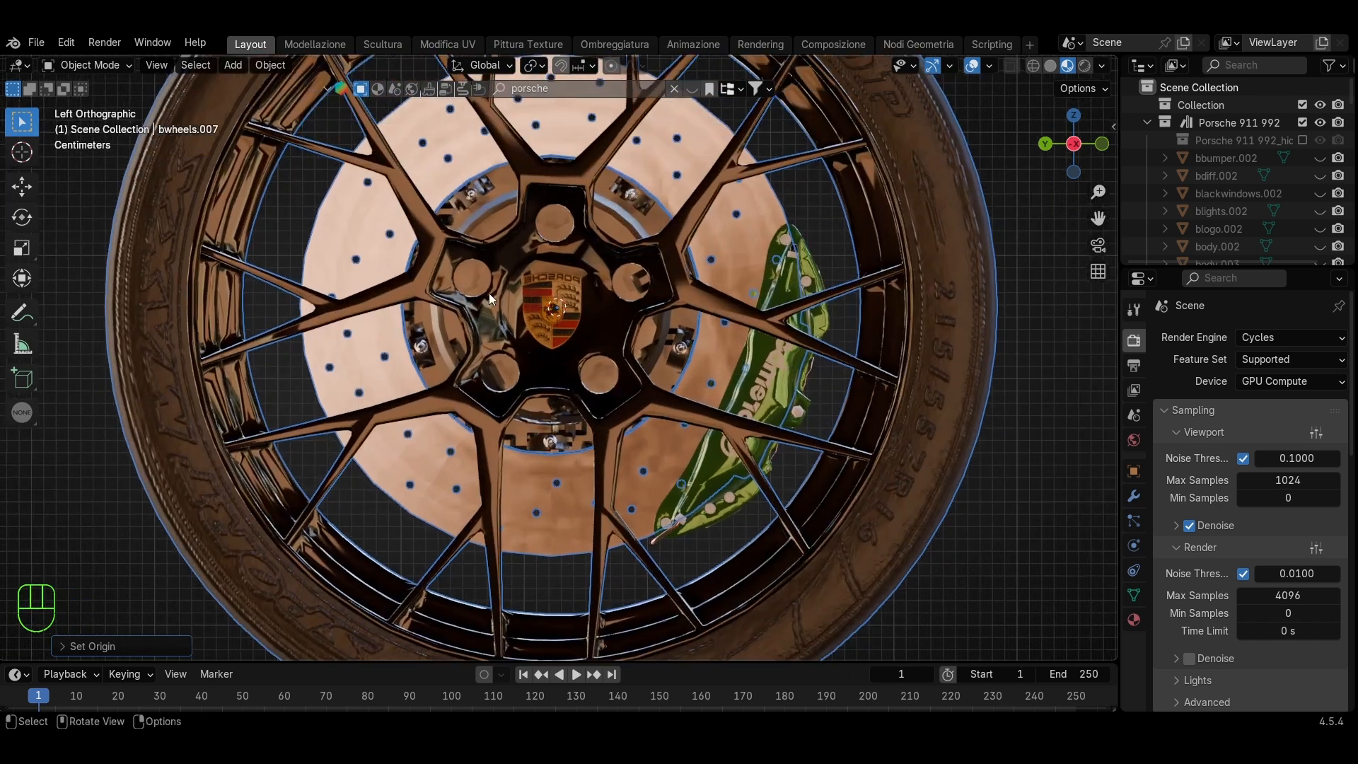
scroll(561, 332, down, 1)
key(Tab)
key(ctrl+l)
scroll(548, 360, down, 1)
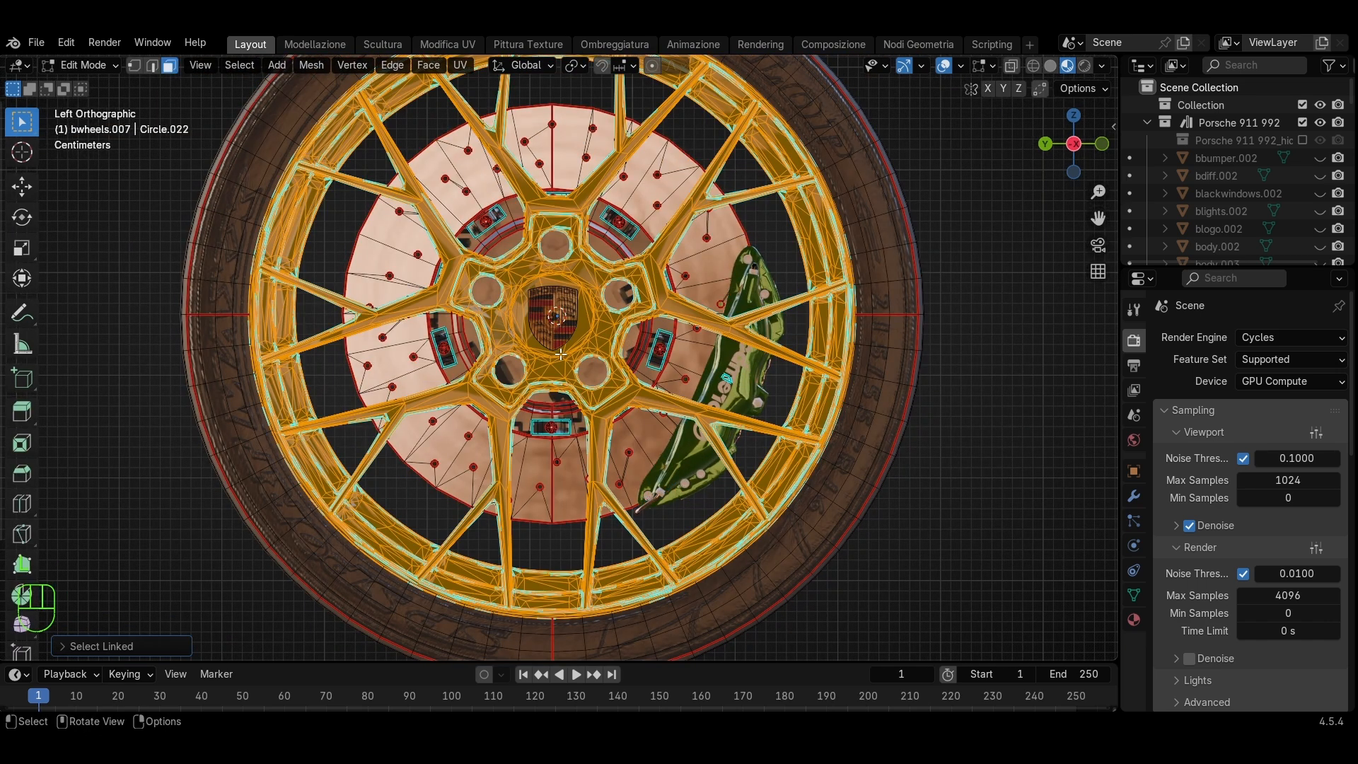
key(shift+s)
click(547, 431)
Set the origins of this rear wheel and its caliper to the rim-centred 3D cursor, and test the wheel's rotation
key(Tab)
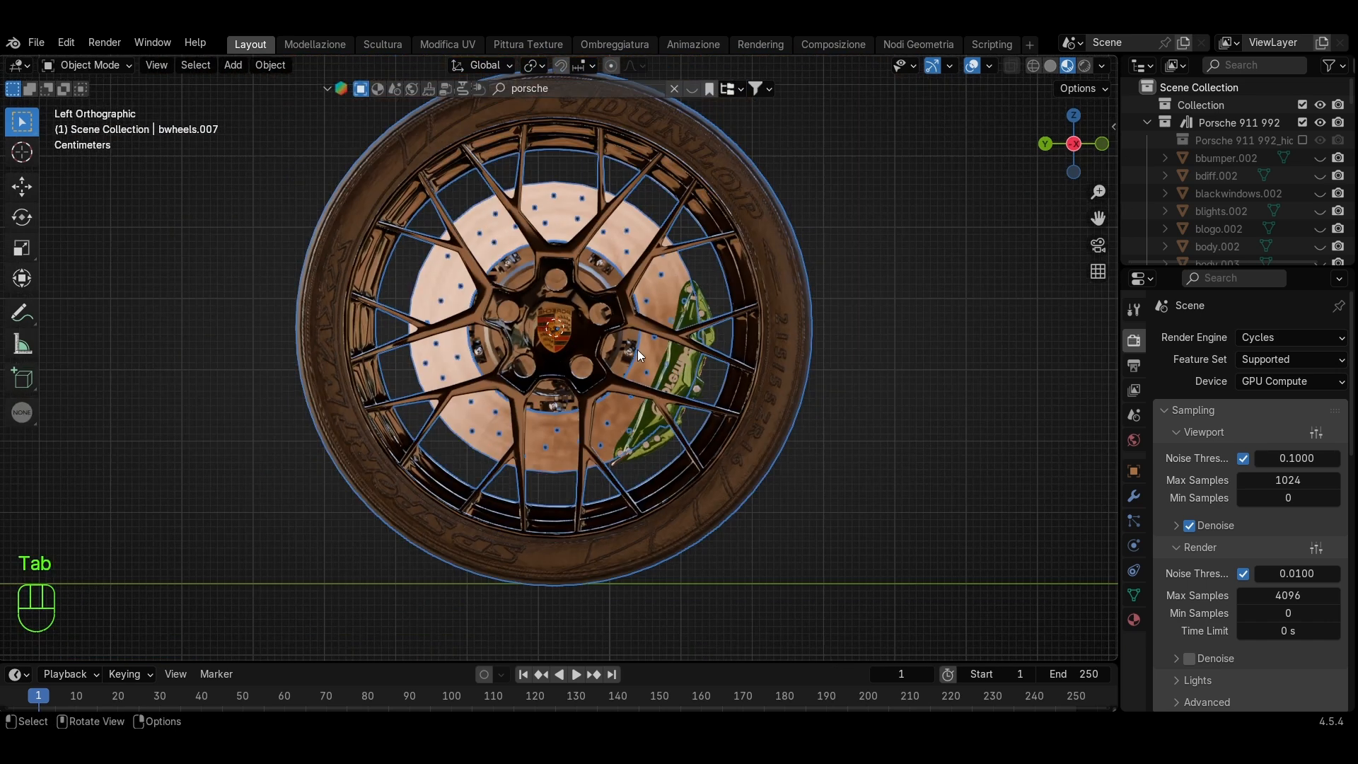
right_click(641, 351)
mouse_move(667, 362)
click(732, 385)
right_click(691, 309)
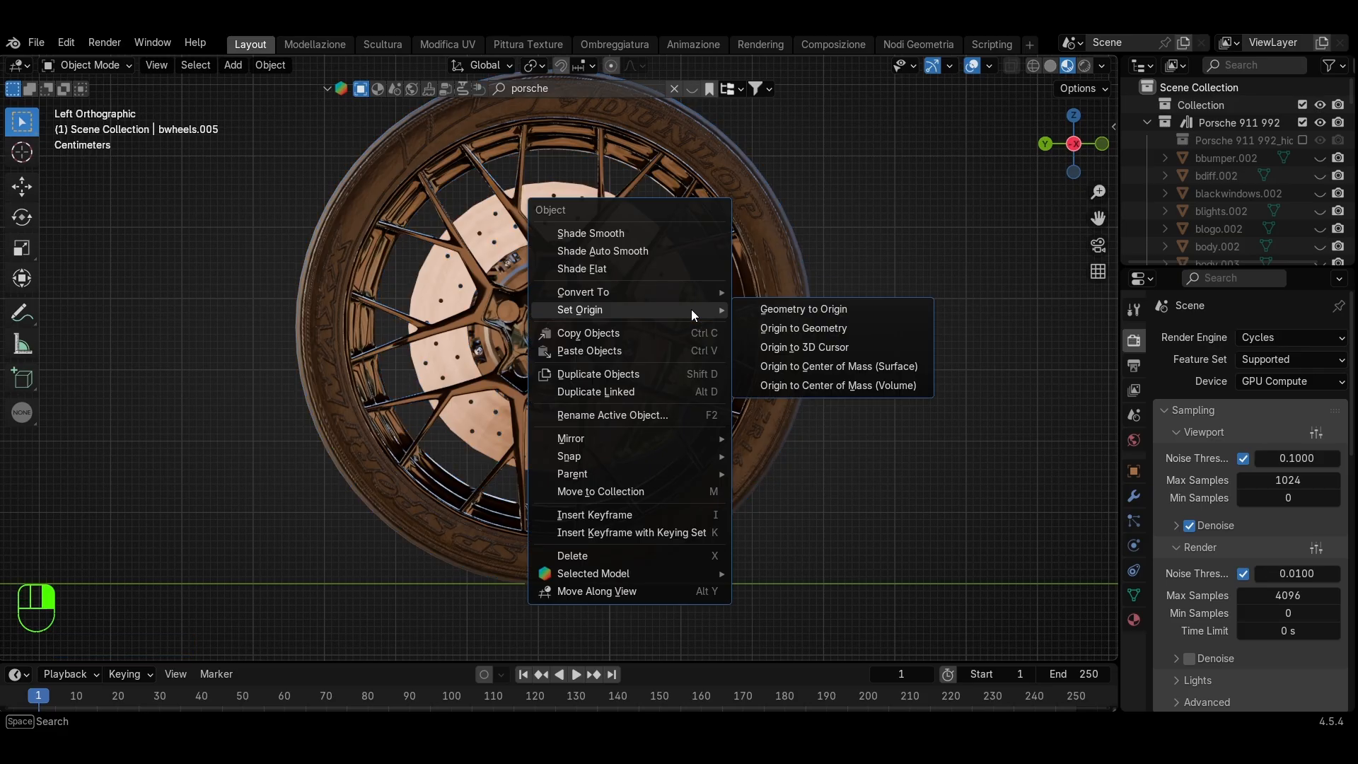
click(778, 348)
scroll(520, 335, down, 5)
scroll(521, 335, up, 3)
key(r)
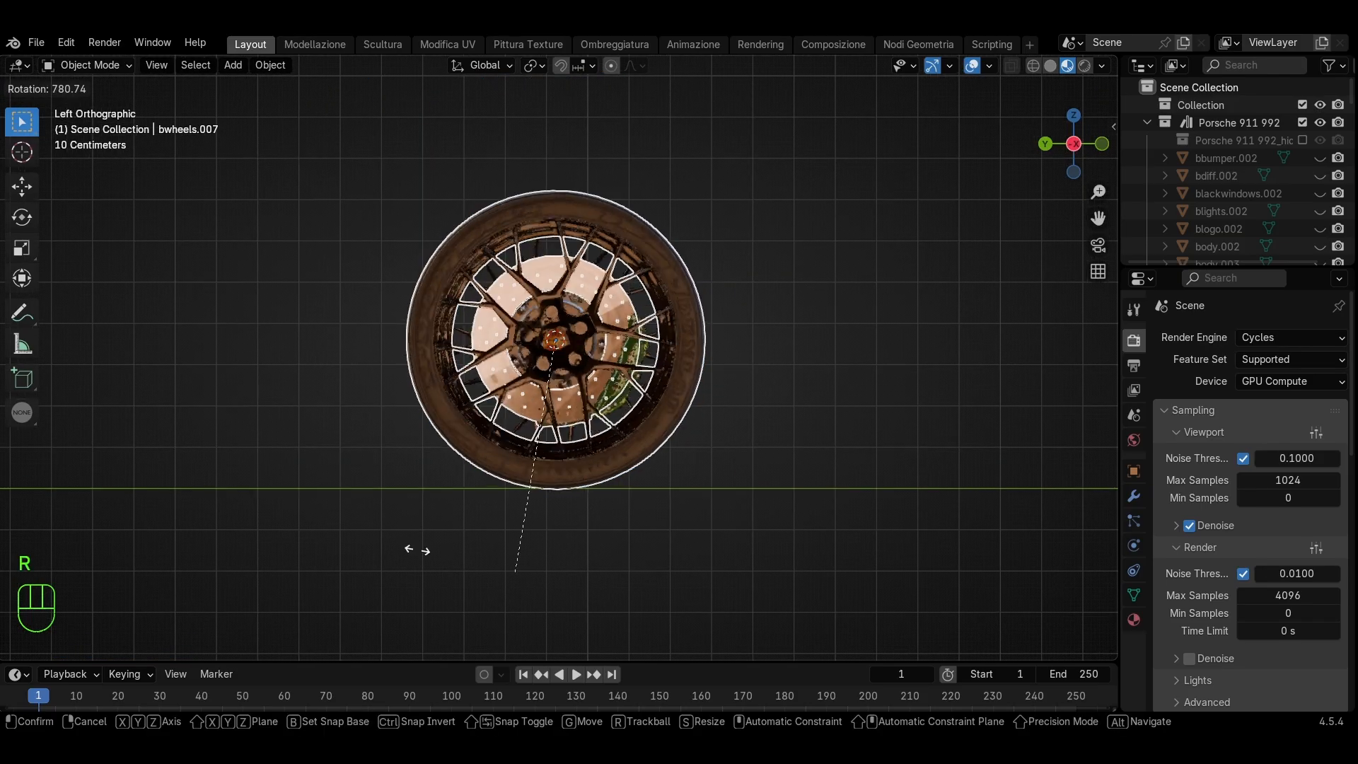
key(Escape)
Select the opposite rear wheel in right view, select its linked rim faces and snap the 3D cursor to them
middle_drag(409, 549, 549, 373)
click(549, 372)
drag(1073, 143, 1064, 152)
click(1064, 152)
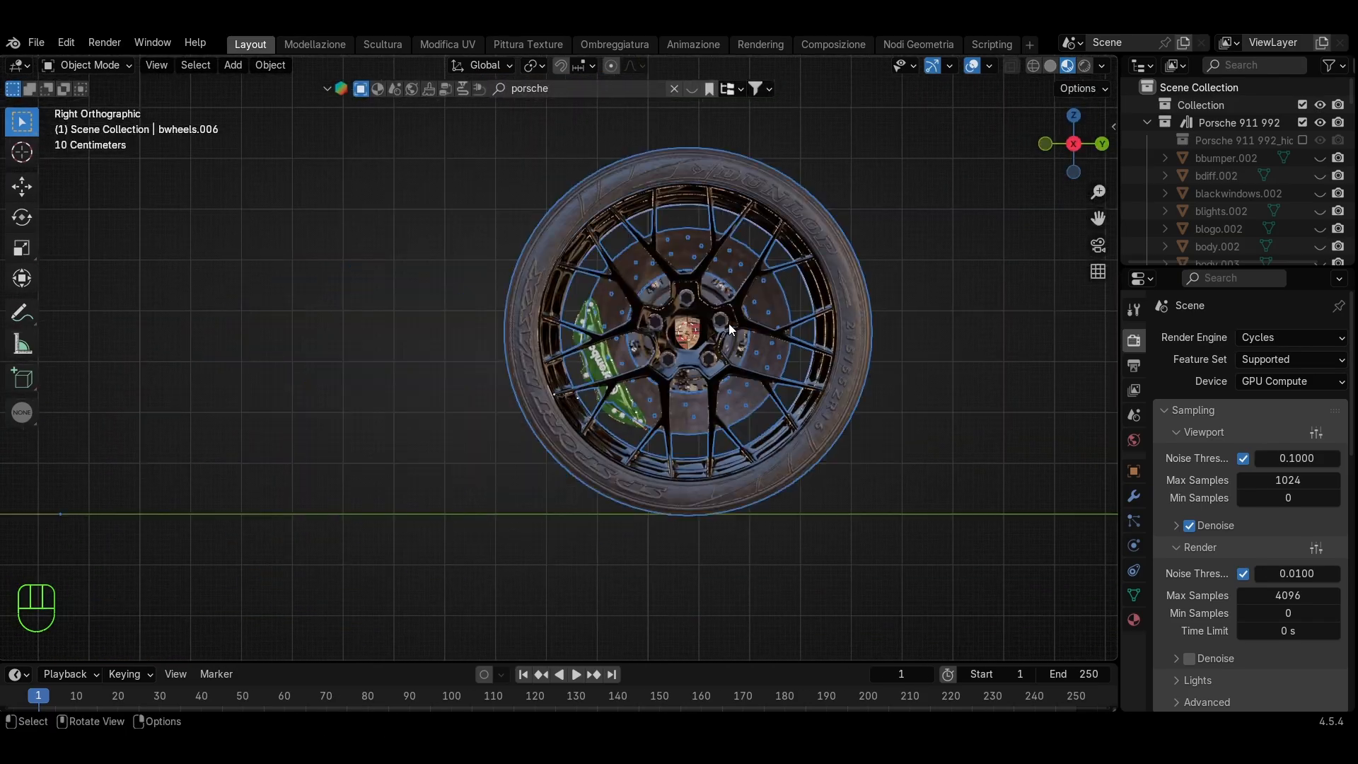
key(Tab)
key(ctrl+l)
key(shift+s)
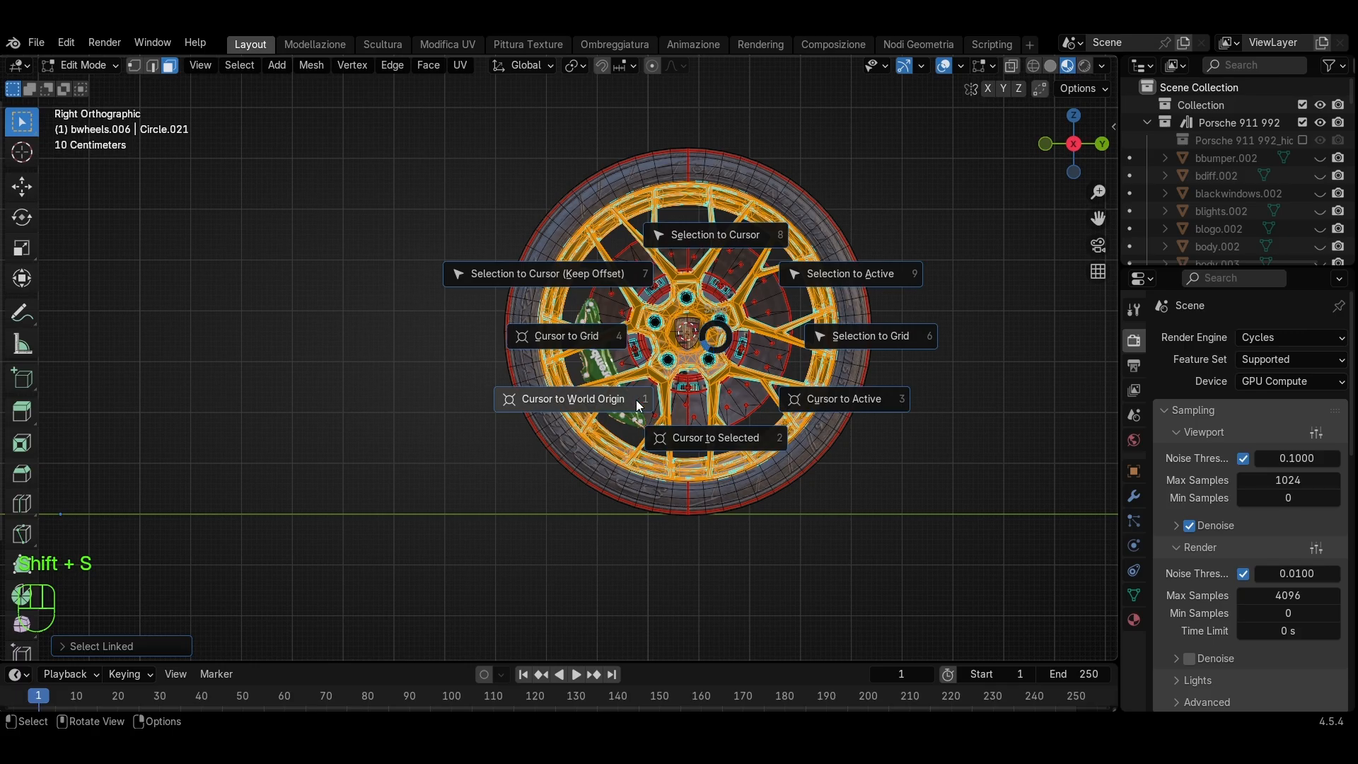
click(714, 437)
Set the origins of the opposite rear wheel and its brake caliper to the 3D cursor in Object Mode
scroll(611, 441, up, 2)
key(Tab)
key(shift+s)
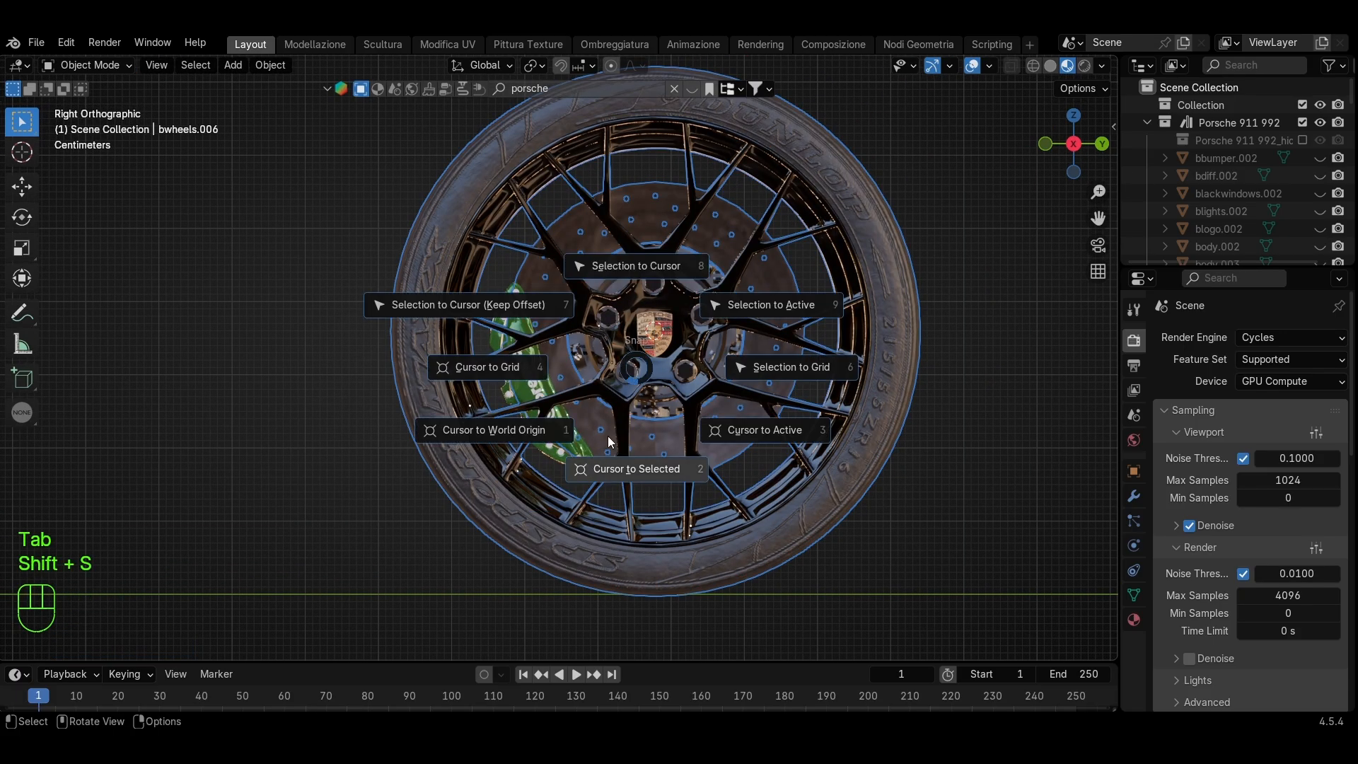
right_click(603, 379)
mouse_move(603, 381)
click(728, 414)
click(523, 381)
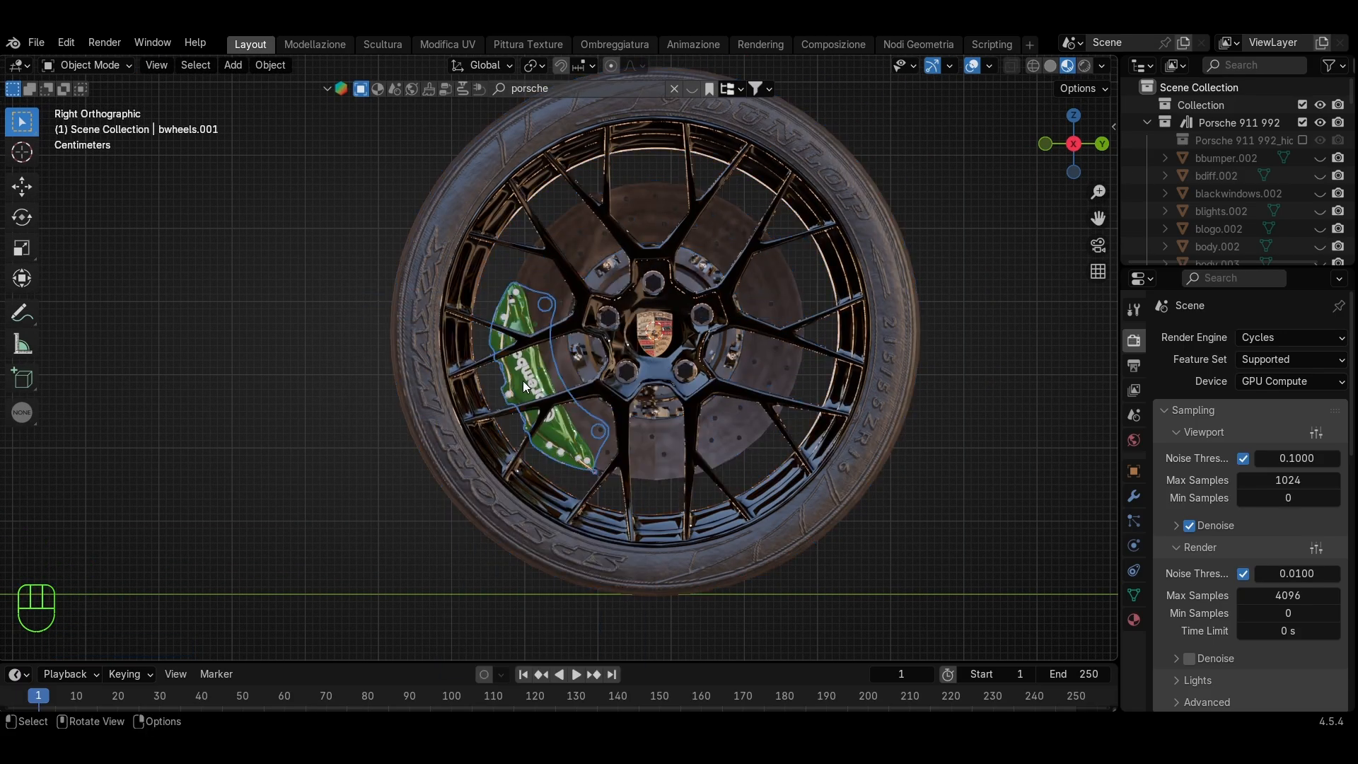
right_click(524, 381)
mouse_move(524, 381)
click(637, 421)
Test the opposite rear wheel's rotation around its new origin, cancel it and select the caliper
scroll(500, 410, down, 4)
key(r)
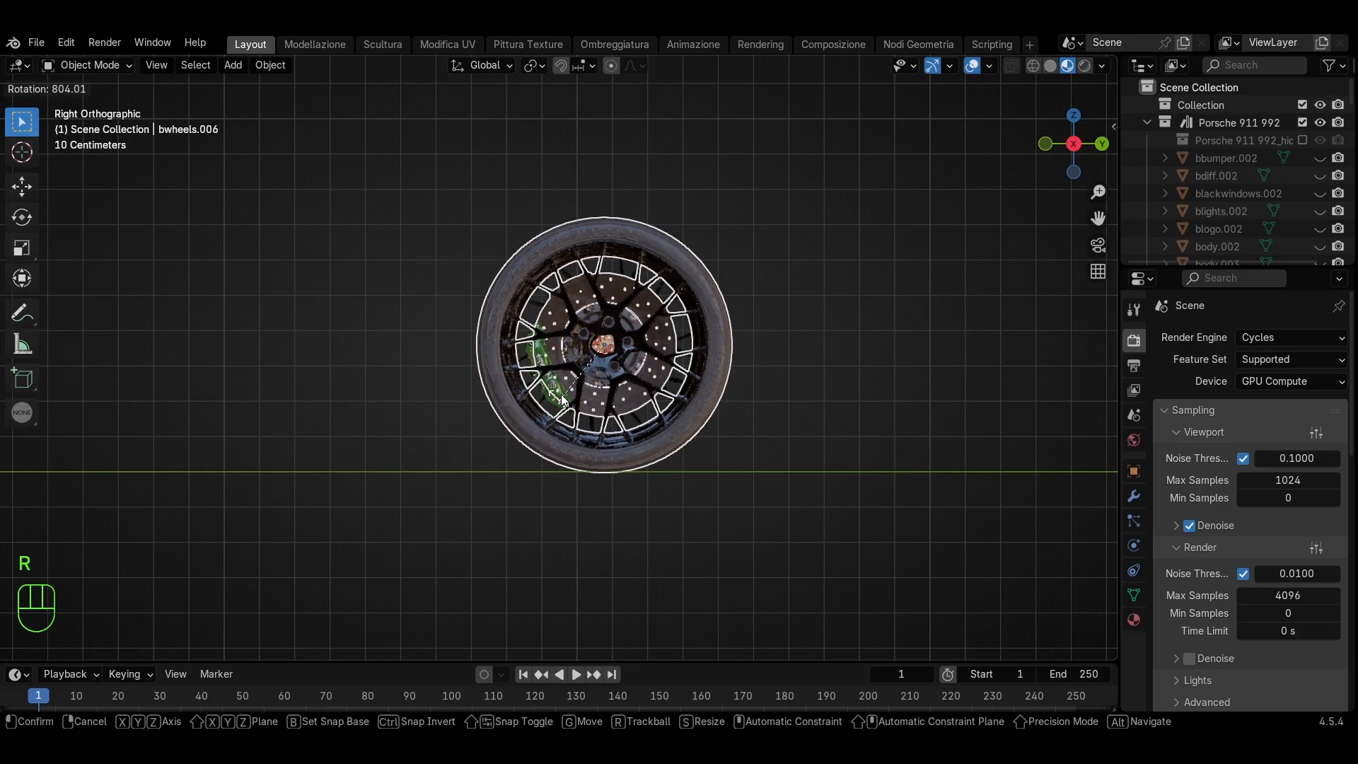
key(Escape)
click(543, 377)
Reveal all hidden parts of the car, clear the selection and select the car body
scroll(504, 380, down, 3)
middle_drag(504, 380, 592, 428)
key(alt+h)
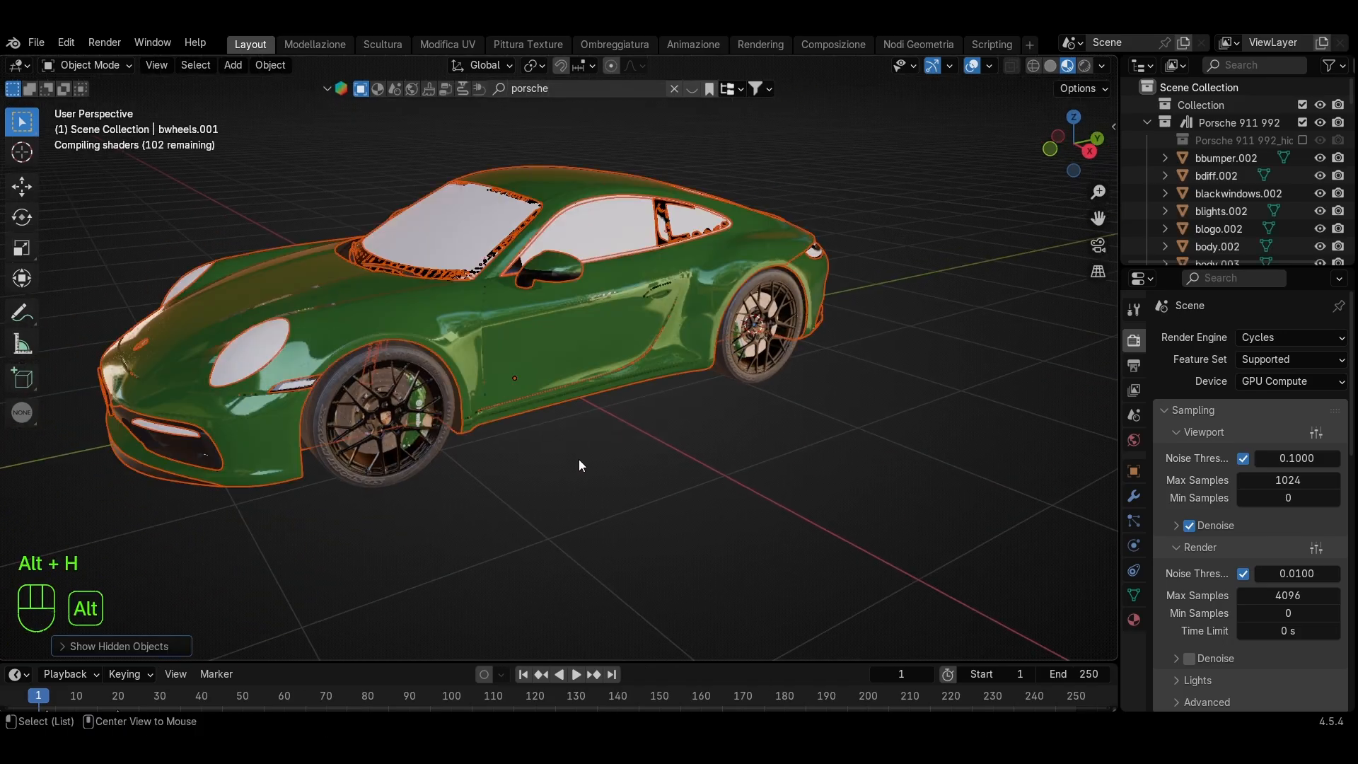
click(556, 460)
middle_drag(511, 431, 651, 382)
click(375, 450)
scroll(405, 447, down, 1)
middle_drag(405, 447, 453, 444)
scroll(453, 444, up, 1)
shift+middle_drag(452, 444, 484, 346)
click(483, 346)
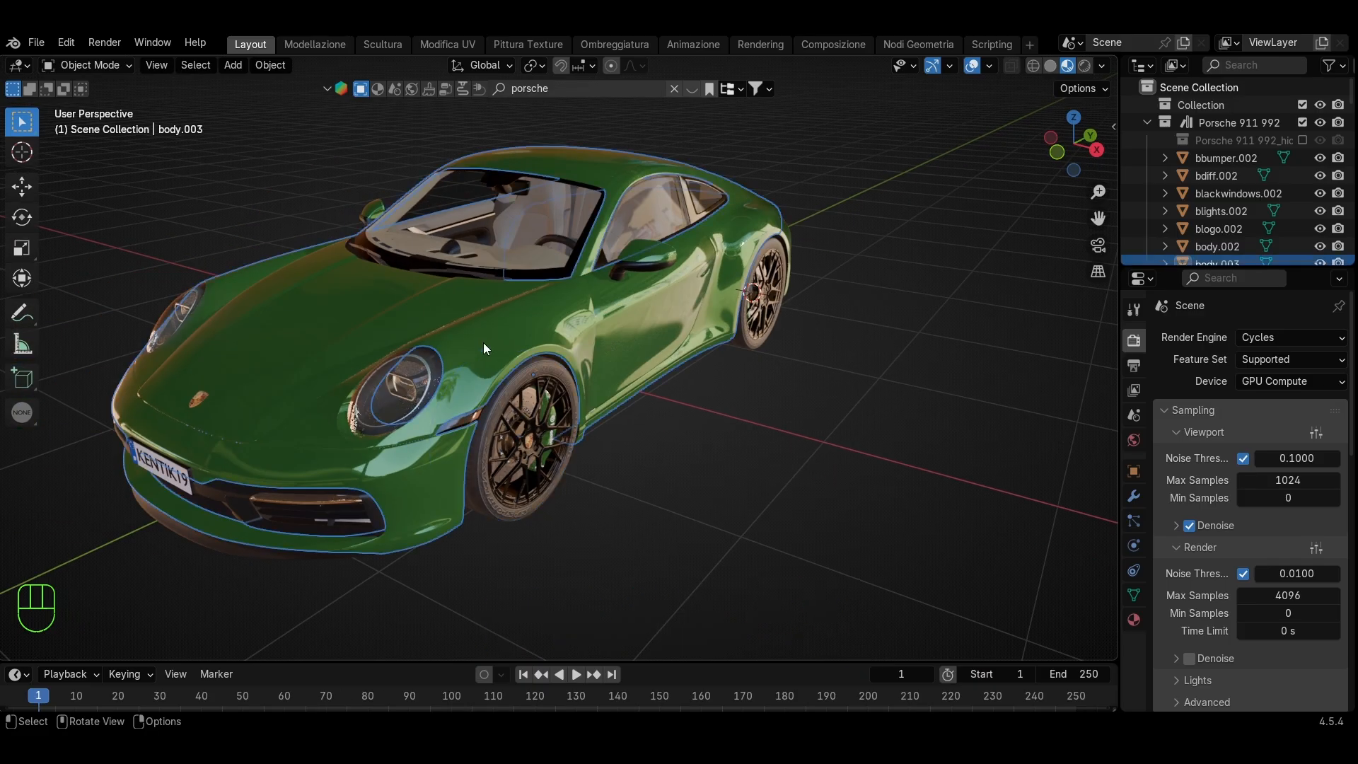
Open the car body's paint material, Material.006, in the Shading workspace to edit its nodes
click(1133, 622)
shift+middle_drag(980, 506, 1022, 564)
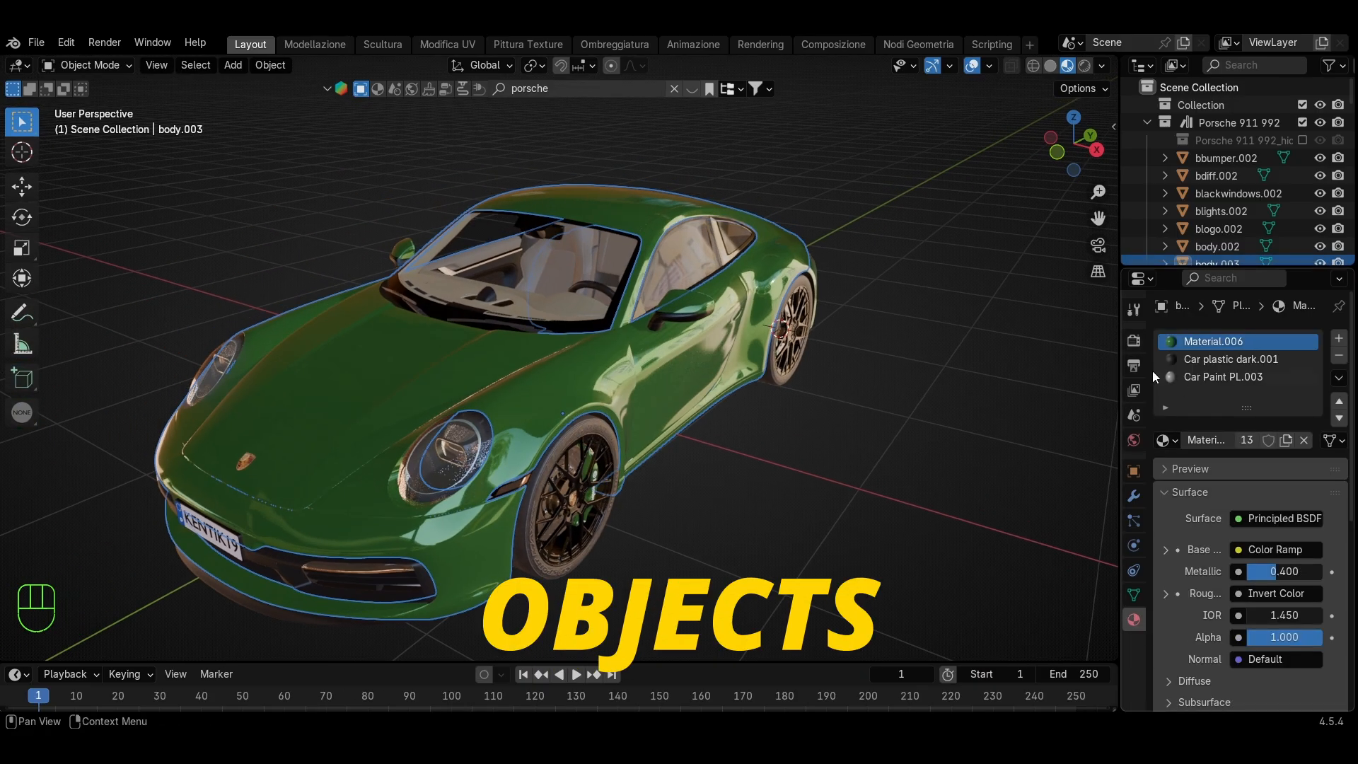
click(648, 48)
scroll(673, 324, up, 3)
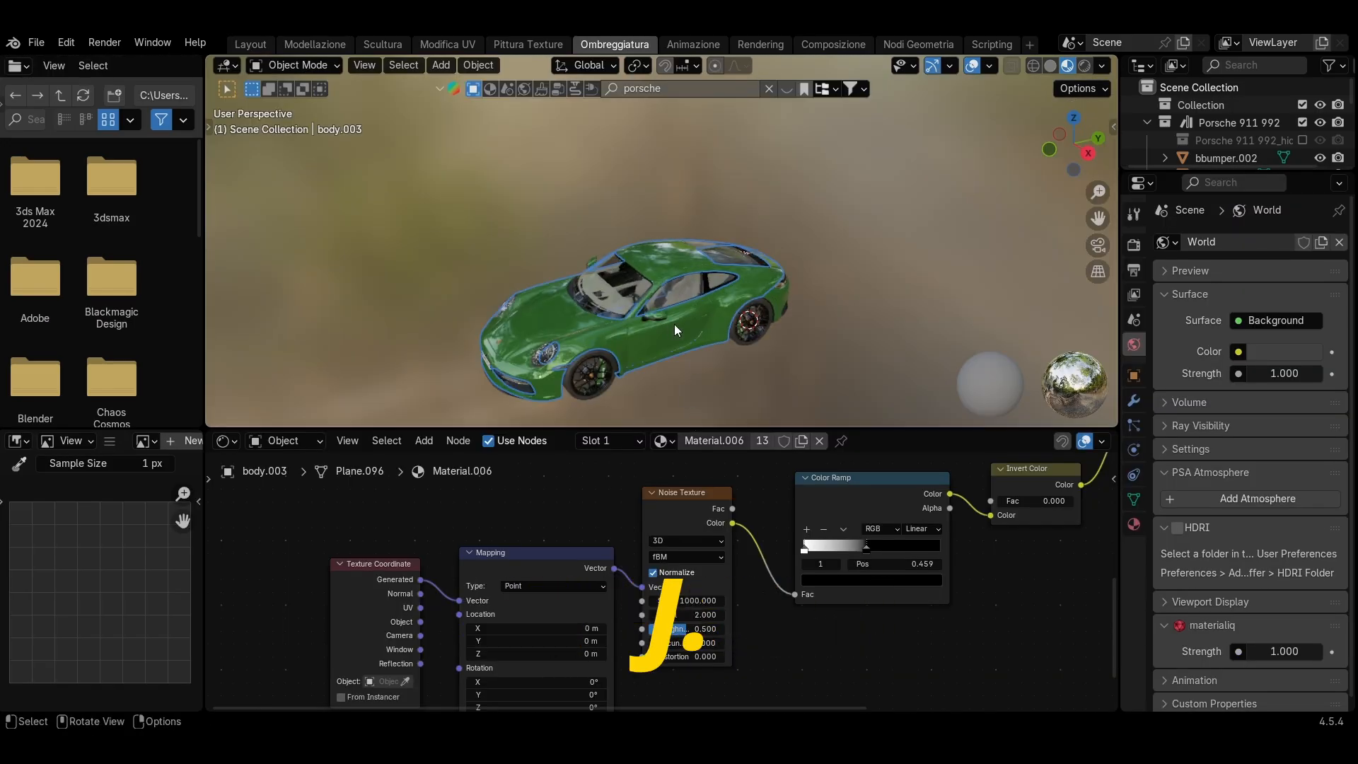
shift+middle_drag(673, 324, 653, 253)
scroll(618, 510, down, 6)
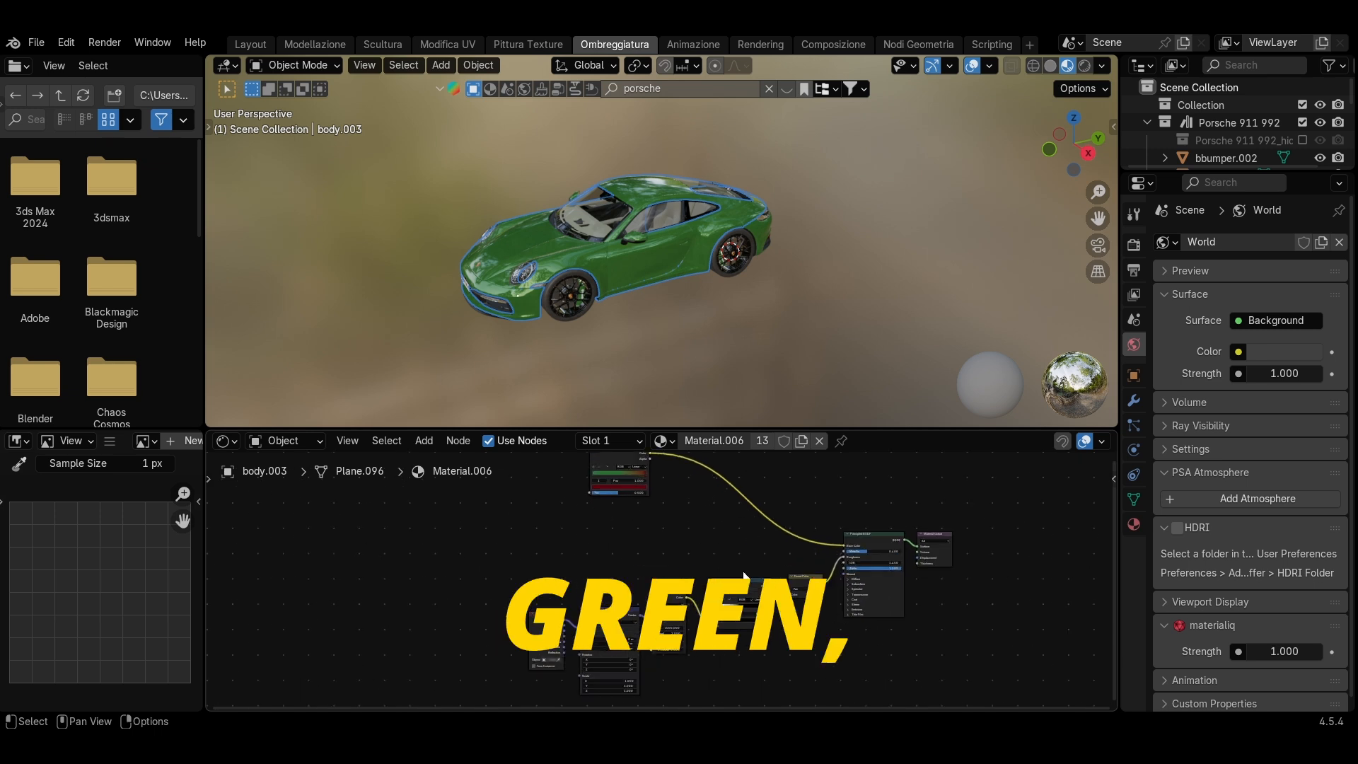
Change the middle colour stop of the paint's Color Ramp to dark blue
scroll(662, 558, up, 6)
middle_drag(581, 495, 649, 611)
scroll(666, 354, up, 5)
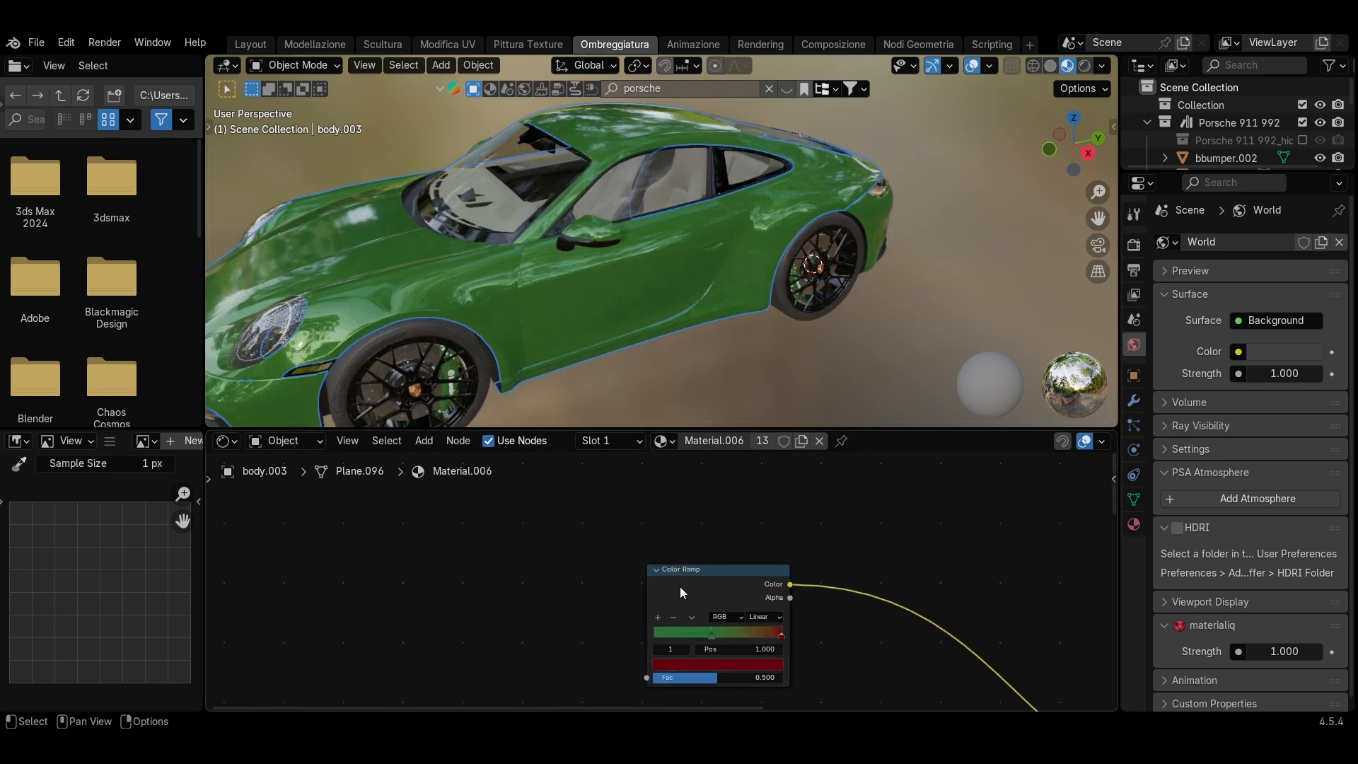
scroll(680, 591, up, 2)
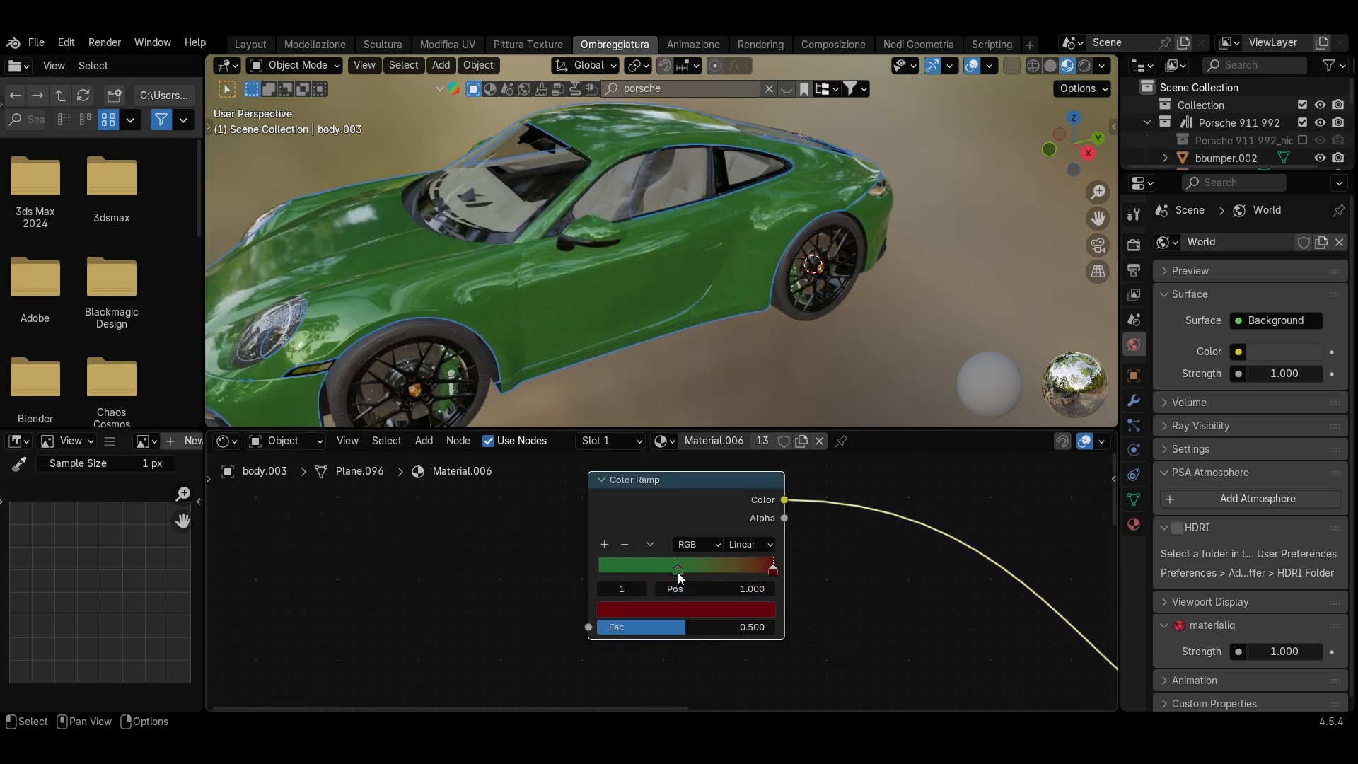
click(679, 609)
drag(636, 396, 732, 391)
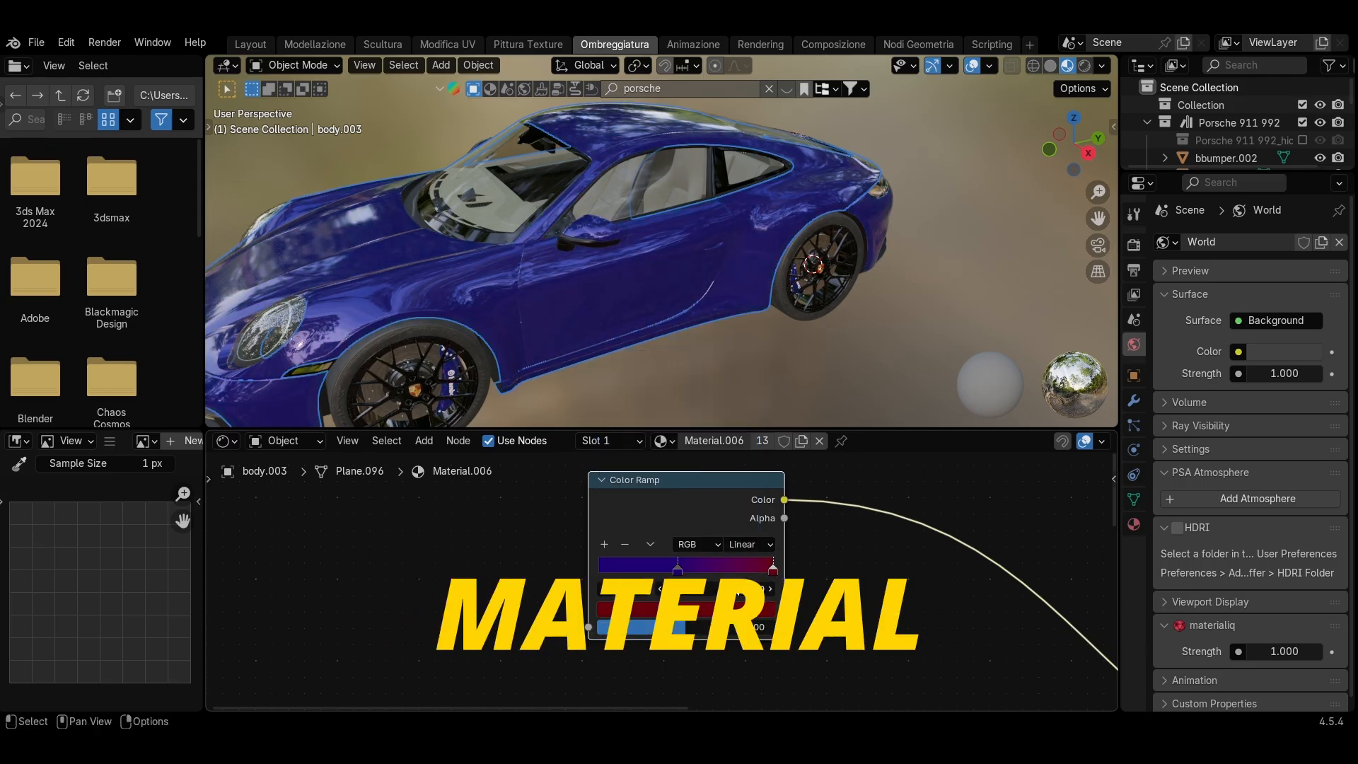
click(737, 607)
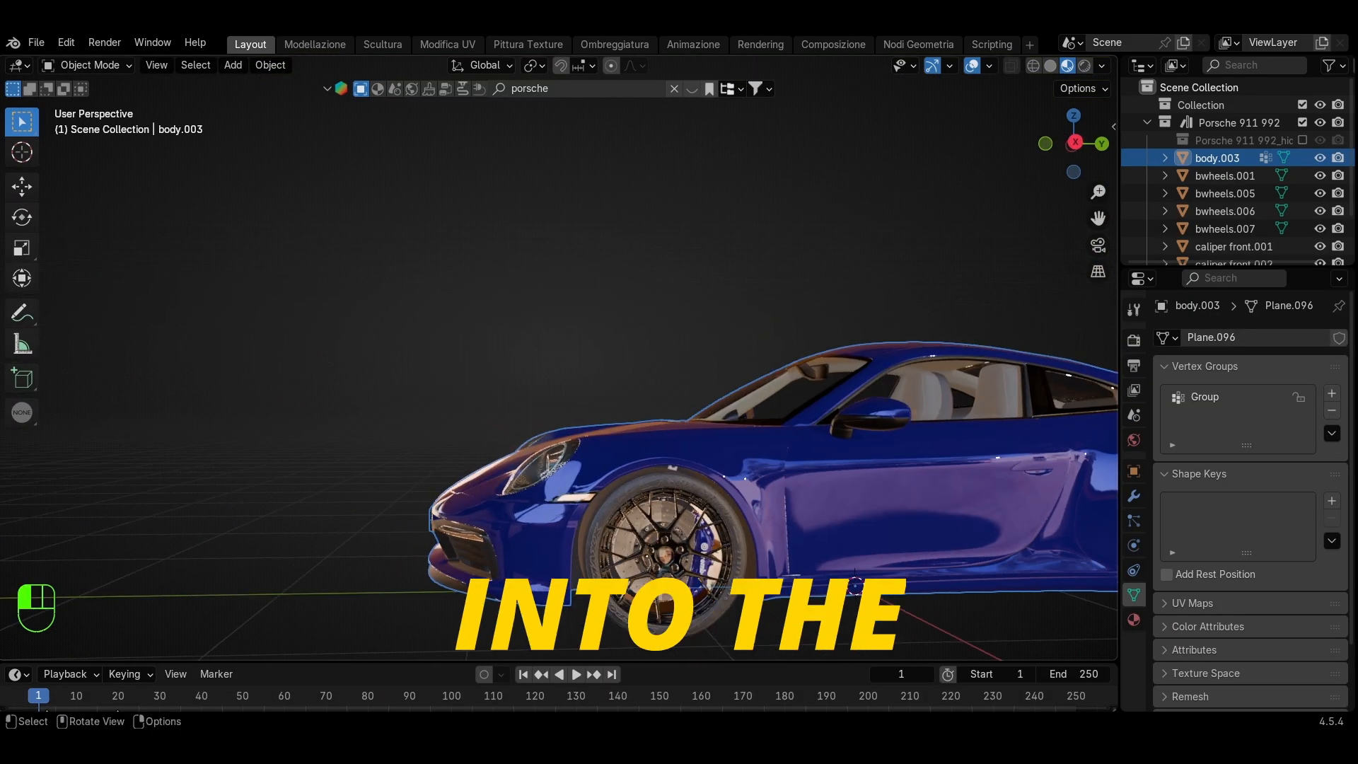
Examine the blue Porsche's body and wheels from several angles in the Layout workspace
click(636, 541)
scroll(636, 541, down, 2)
middle_drag(453, 495, 607, 541)
scroll(607, 541, down, 1)
click(391, 426)
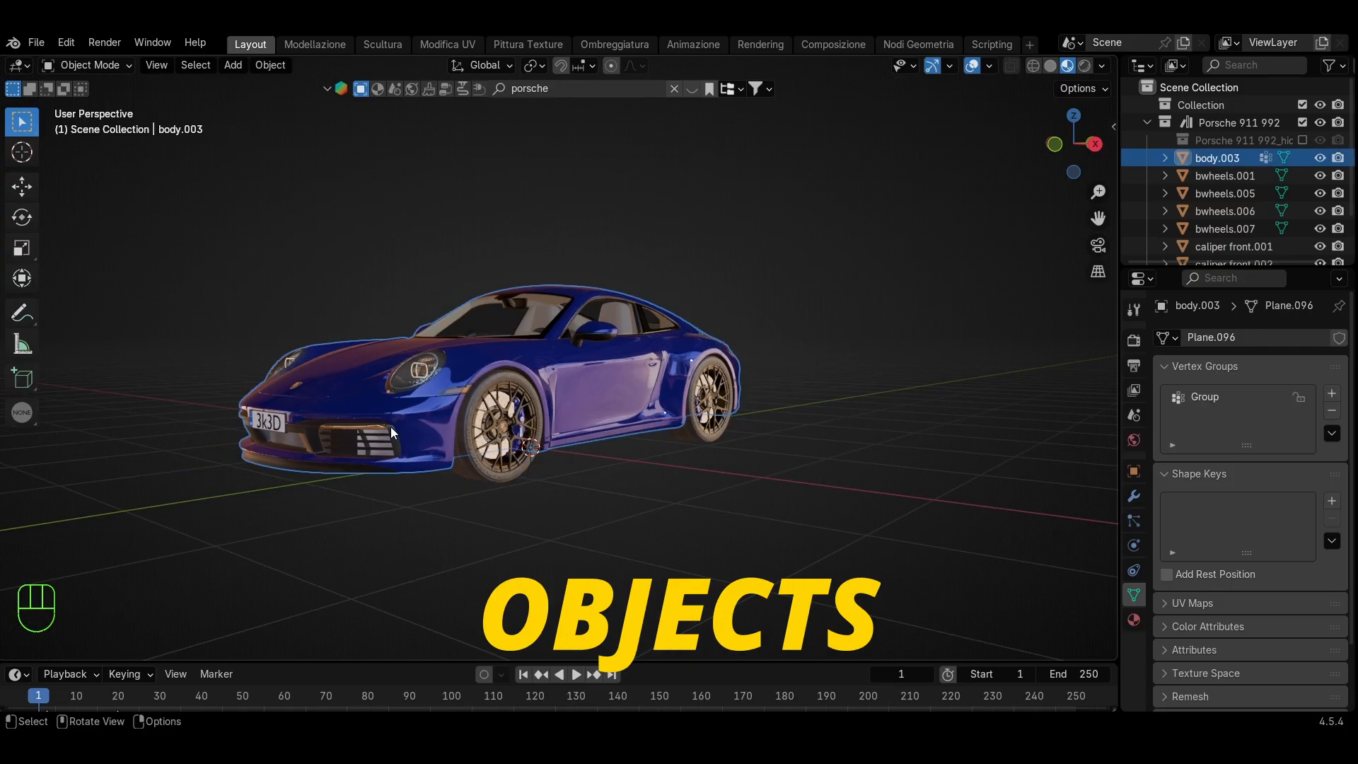
scroll(389, 465, up, 2)
middle_drag(391, 427, 537, 452)
scroll(531, 459, down, 3)
middle_drag(530, 459, 609, 569)
click(571, 474)
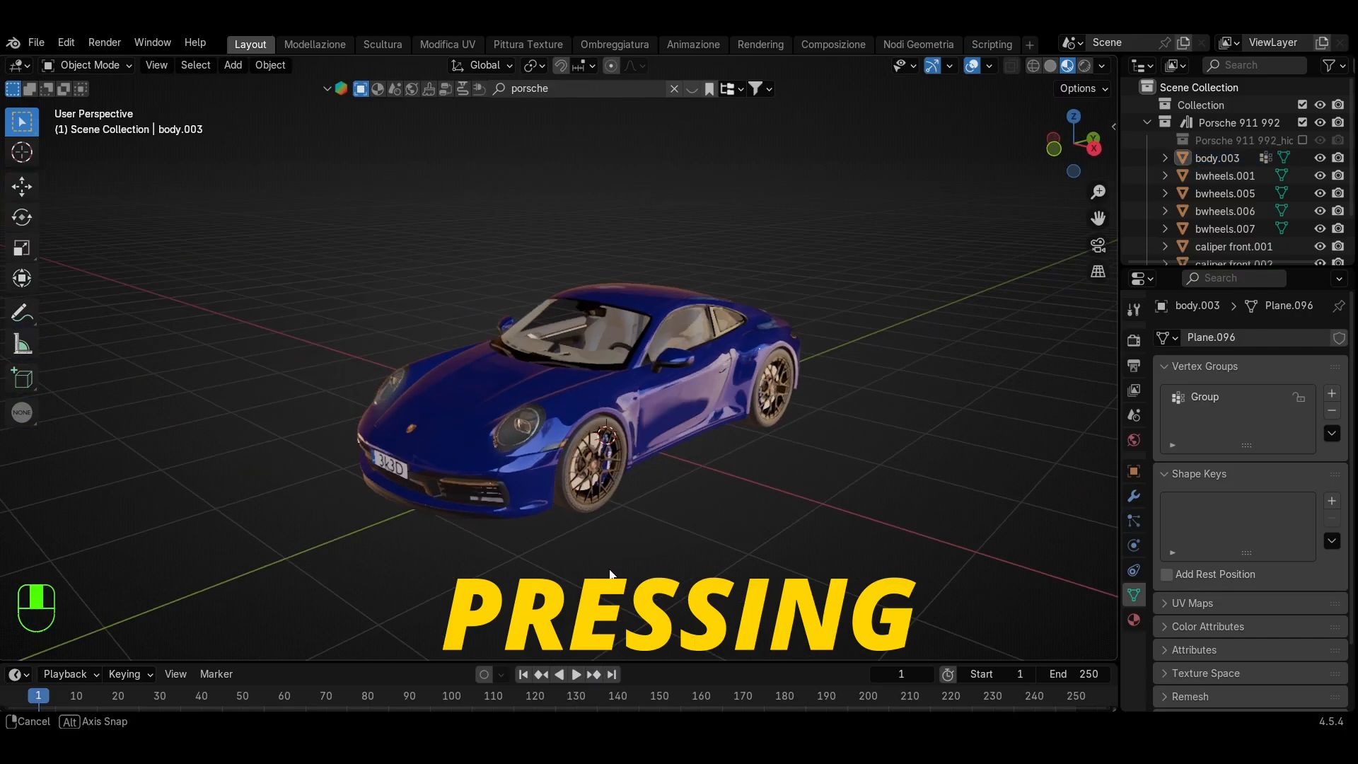
click(566, 407)
click(804, 529)
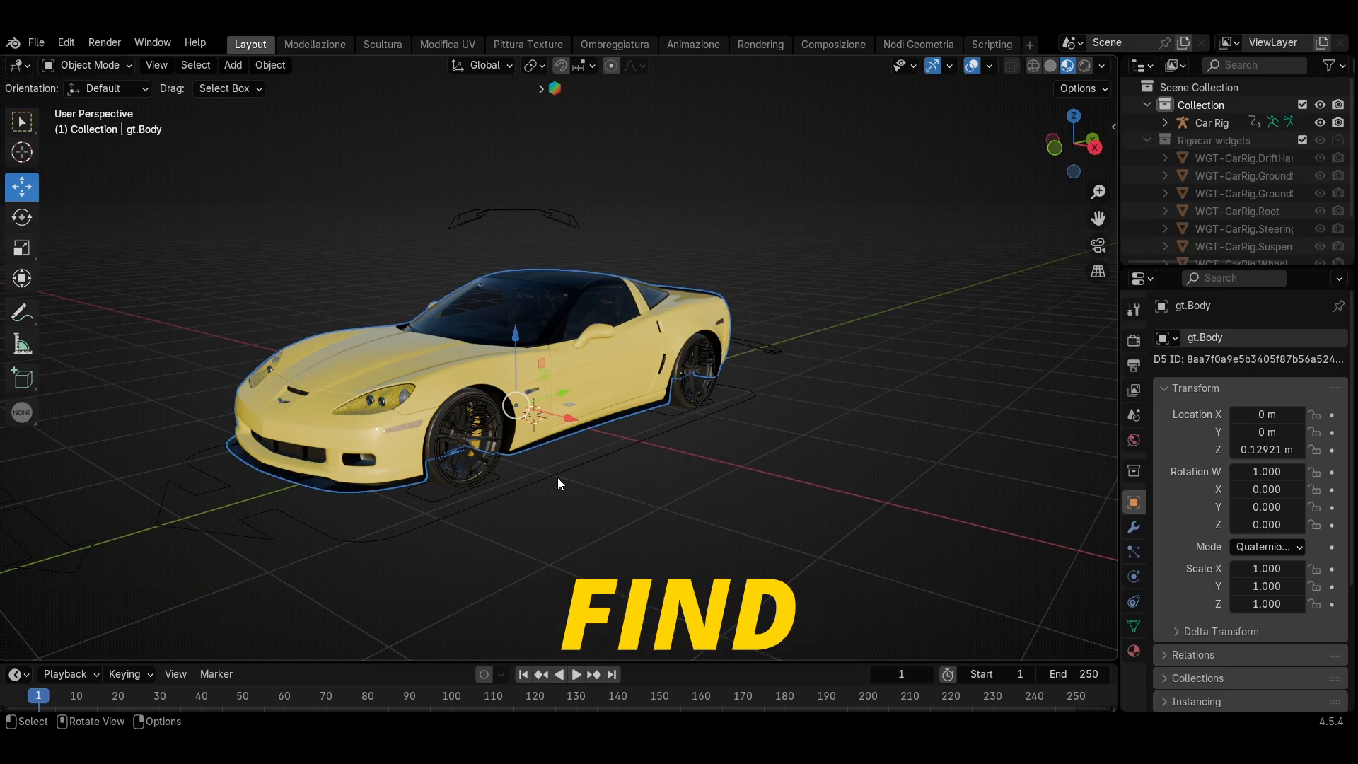
Copy the name of the Corvette's body and rename the Porsche's body as gt.Body
key(F2)
key(Return)
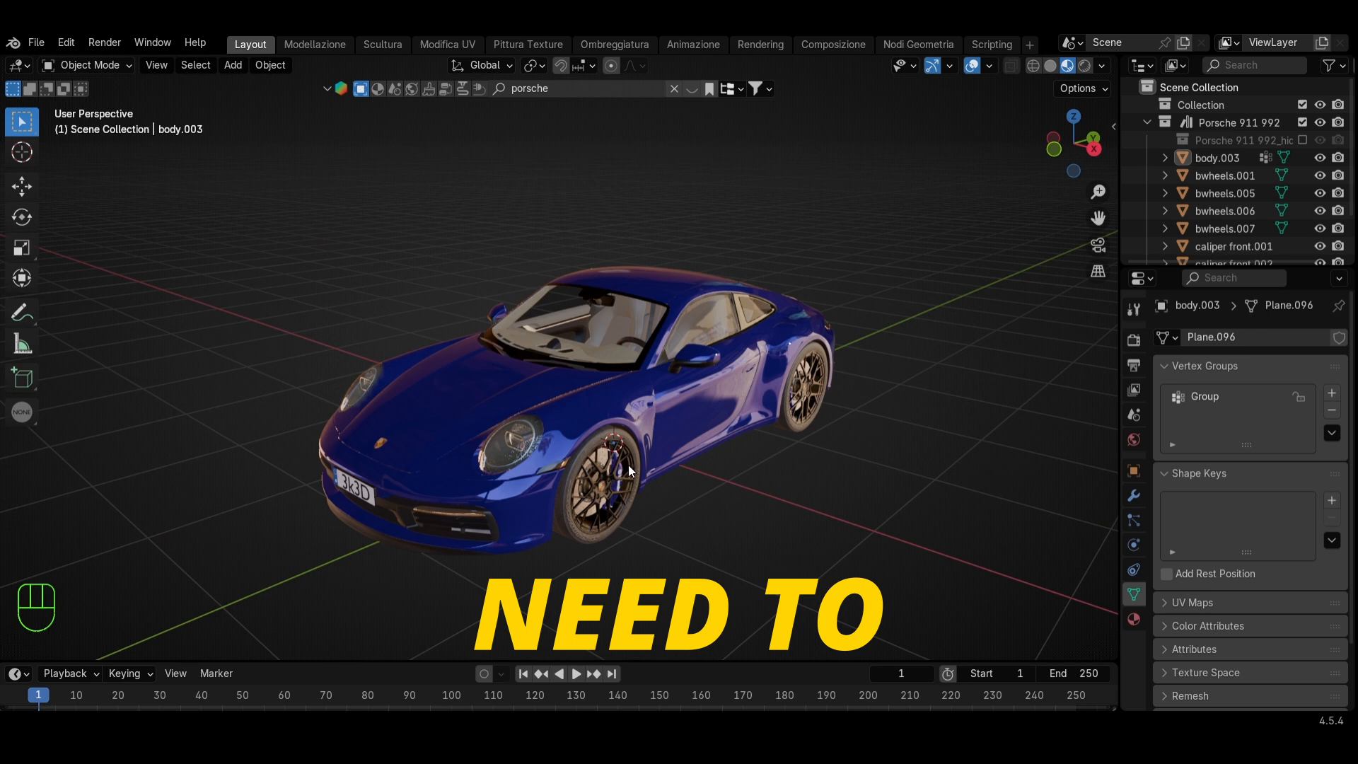
click(681, 410)
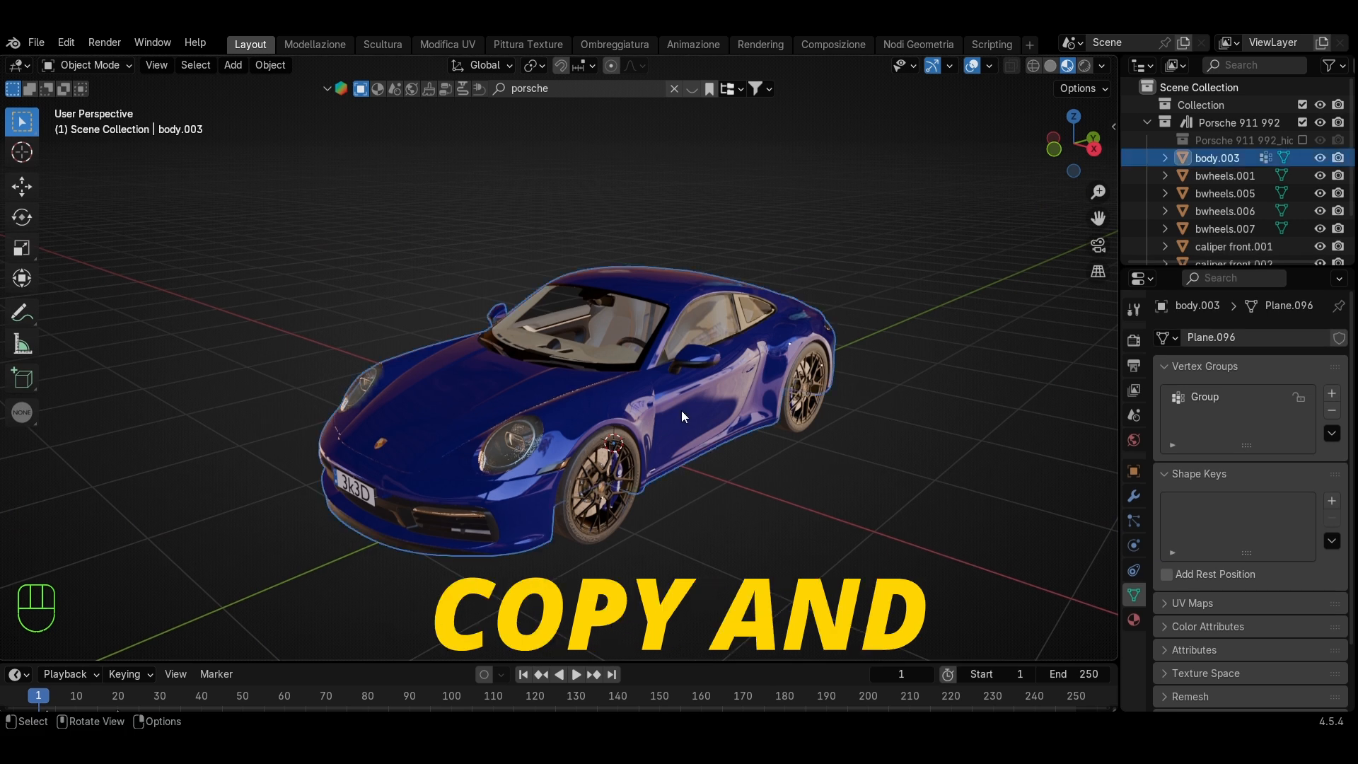
key(F2)
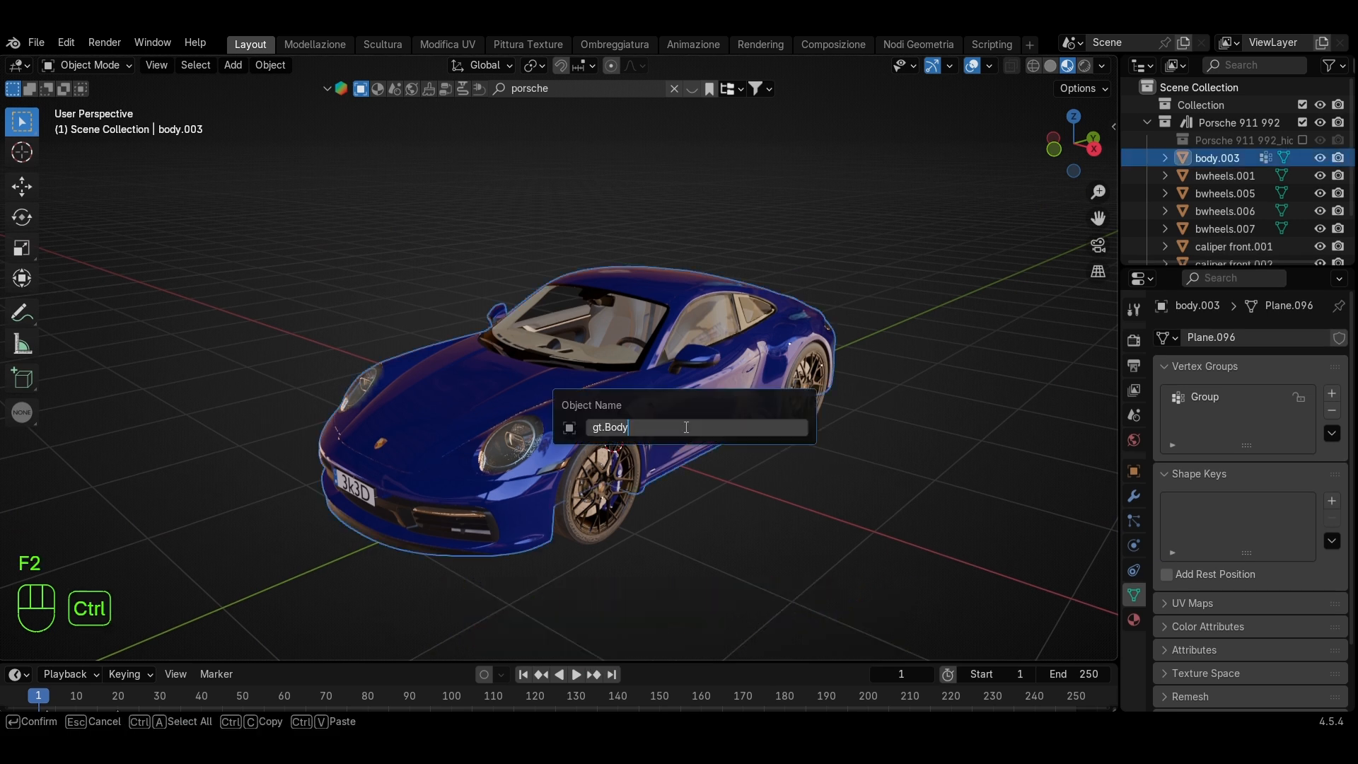
key(Return)
Copy the name of the Corvette's front left wheel and rename the Porsche's front left wheel as gt-Wheel.Ft.L
click(601, 498)
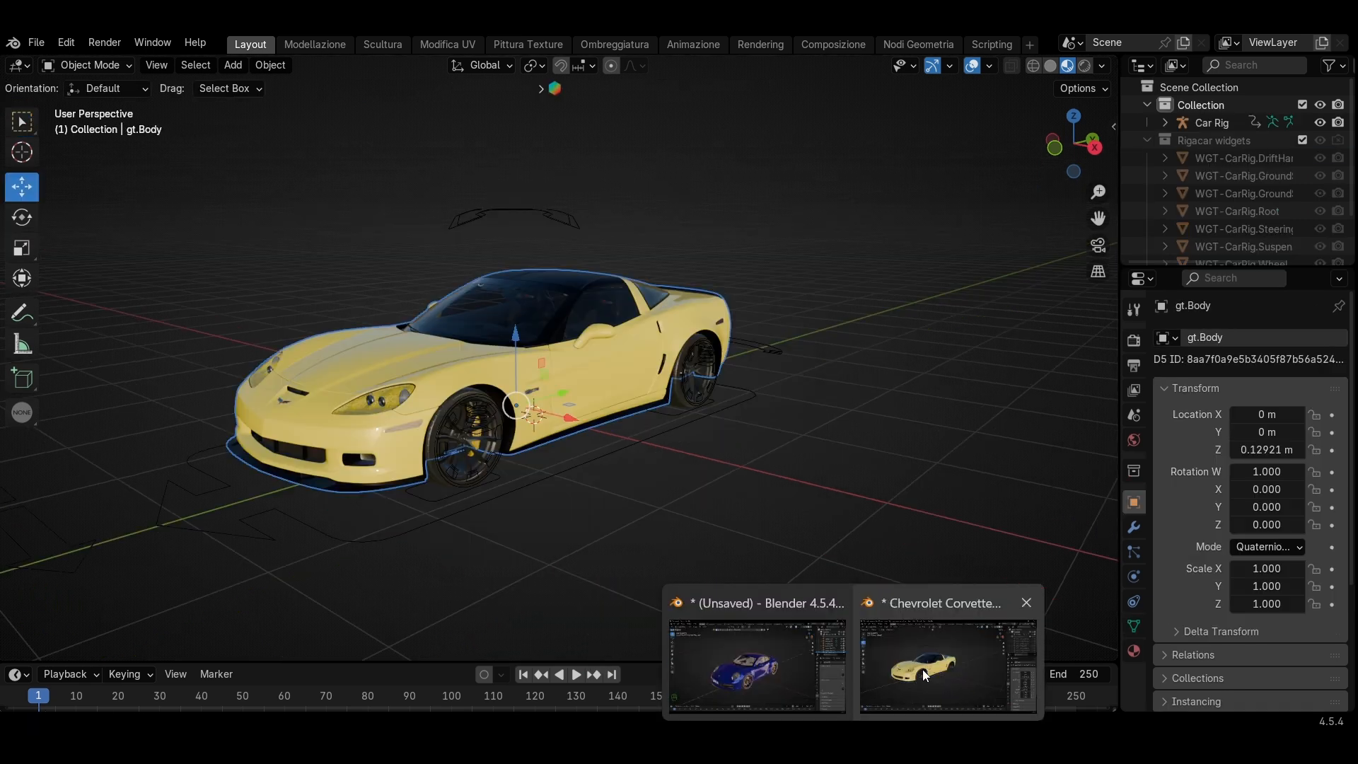
click(922, 675)
click(449, 477)
click(458, 487)
key(F2)
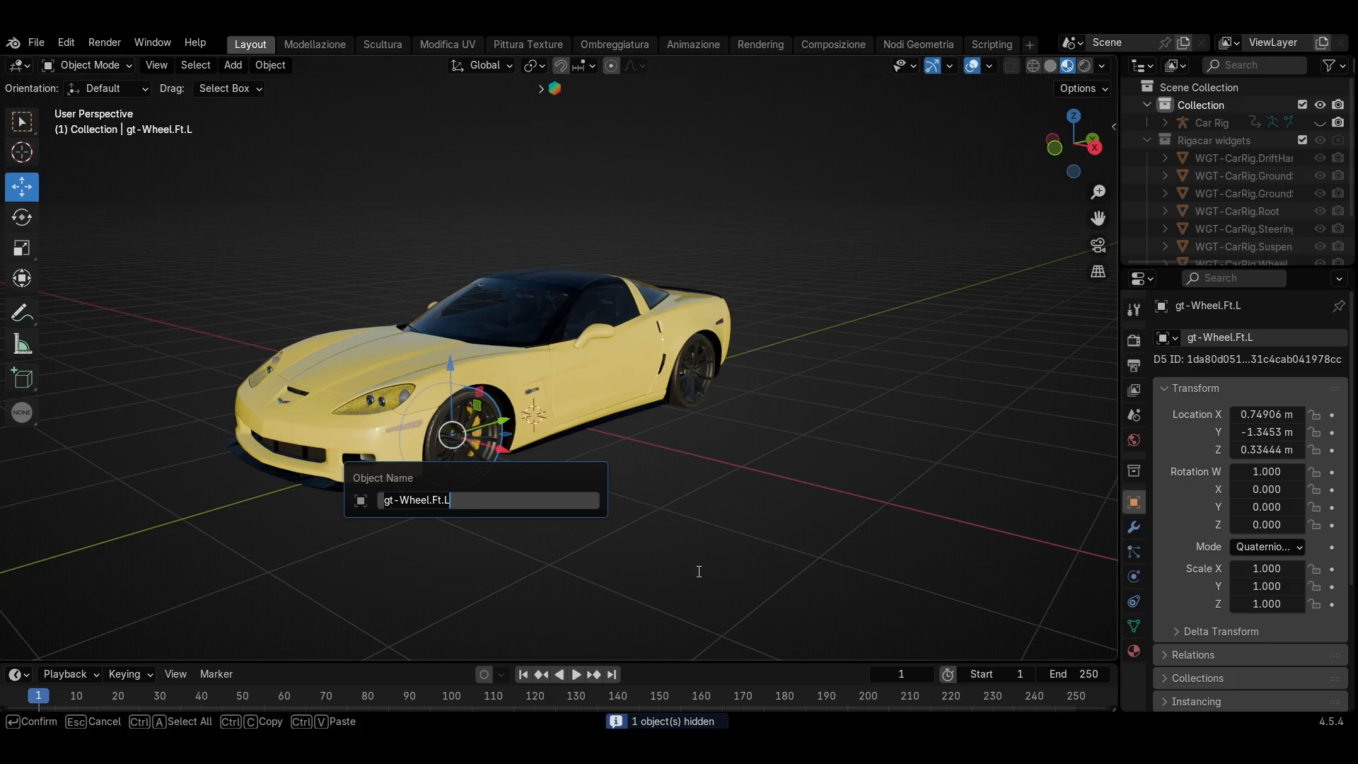
key(ctrl+c)
key(Return)
mouse_move(897, 697)
click(799, 676)
key(F2)
key(ctrl+v)
key(Return)
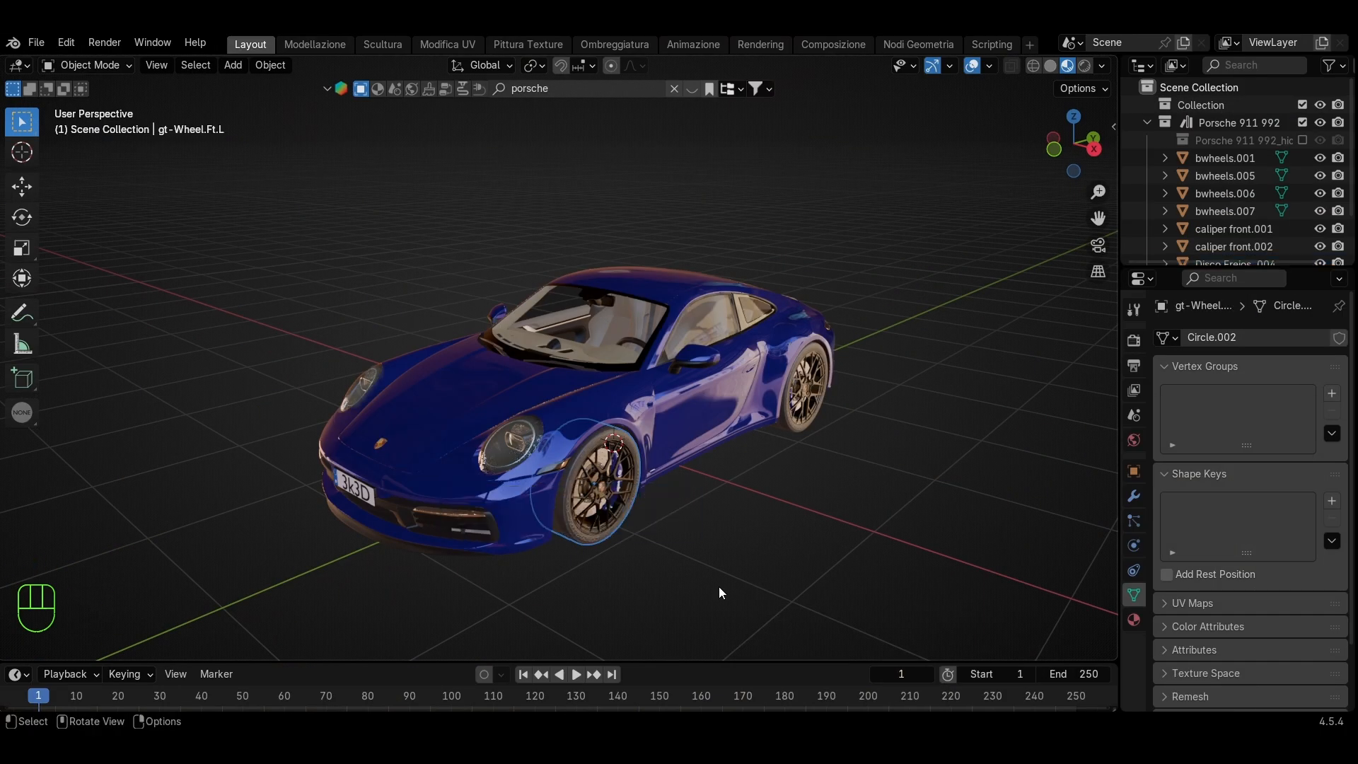
Rename the Porsche's rear left wheel with the Corvette's matching object name, gt-Wheel.Bk.L
scroll(546, 460, up, 4)
mouse_move(851, 719)
click(915, 657)
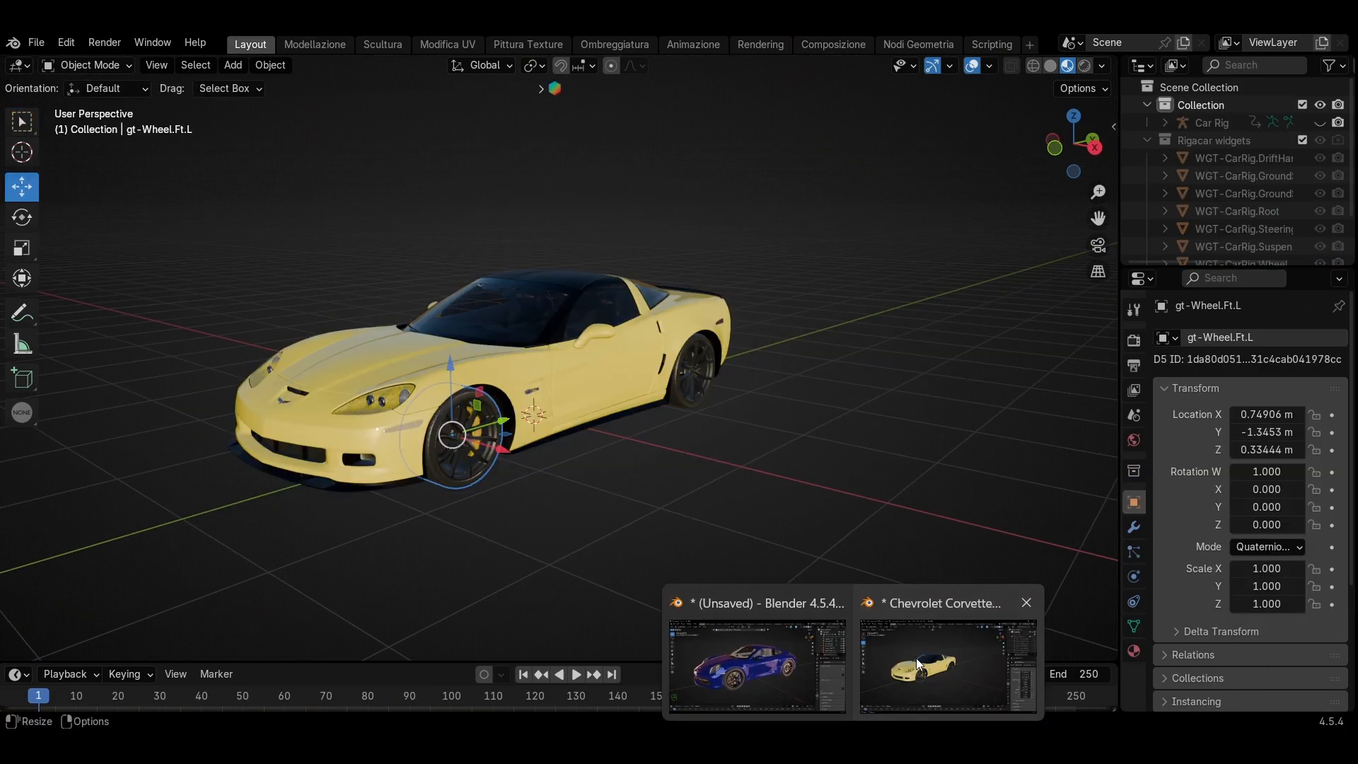
click(695, 387)
click(763, 654)
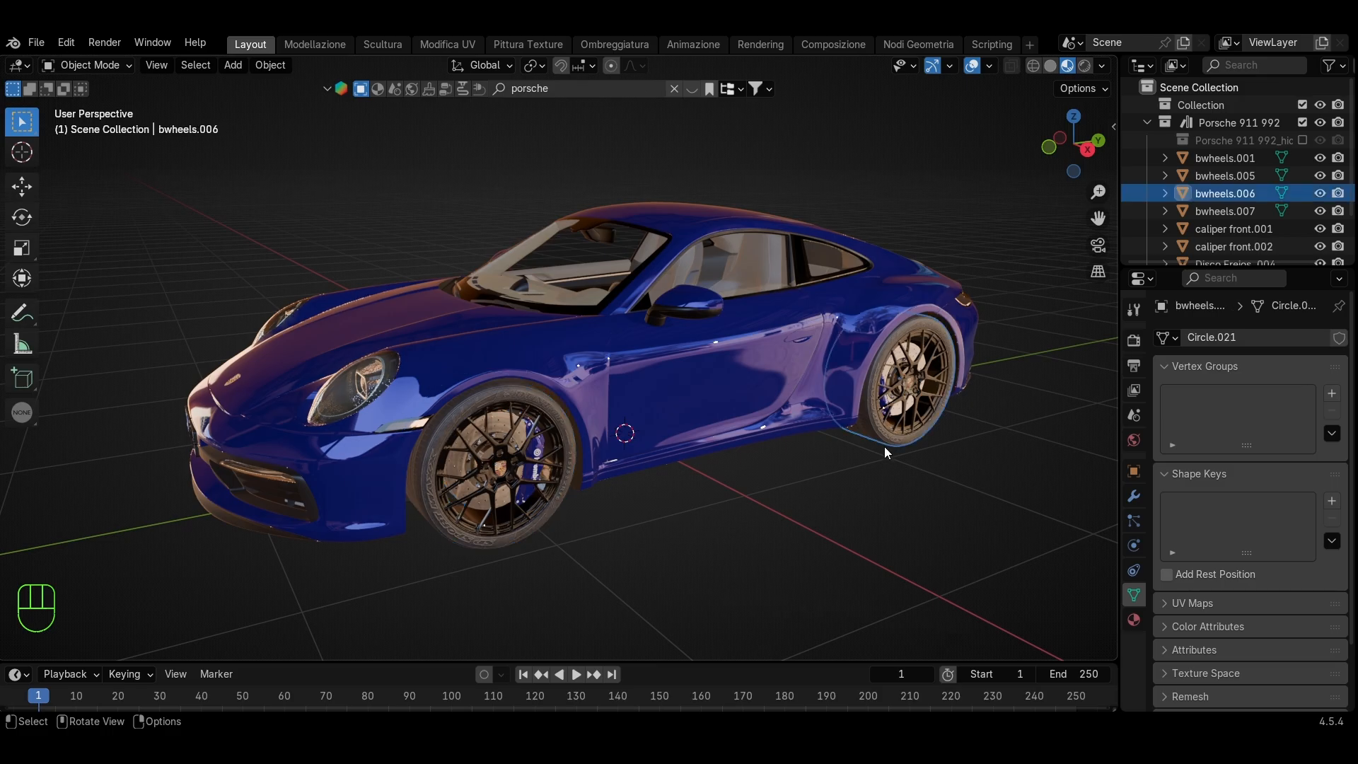
Hide the Porsche's renamed left wheels and body to reach the wheels on the other side
click(516, 534)
key(h)
middle_drag(523, 532, 799, 481)
click(433, 410)
key(h)
middle_drag(468, 431, 428, 470)
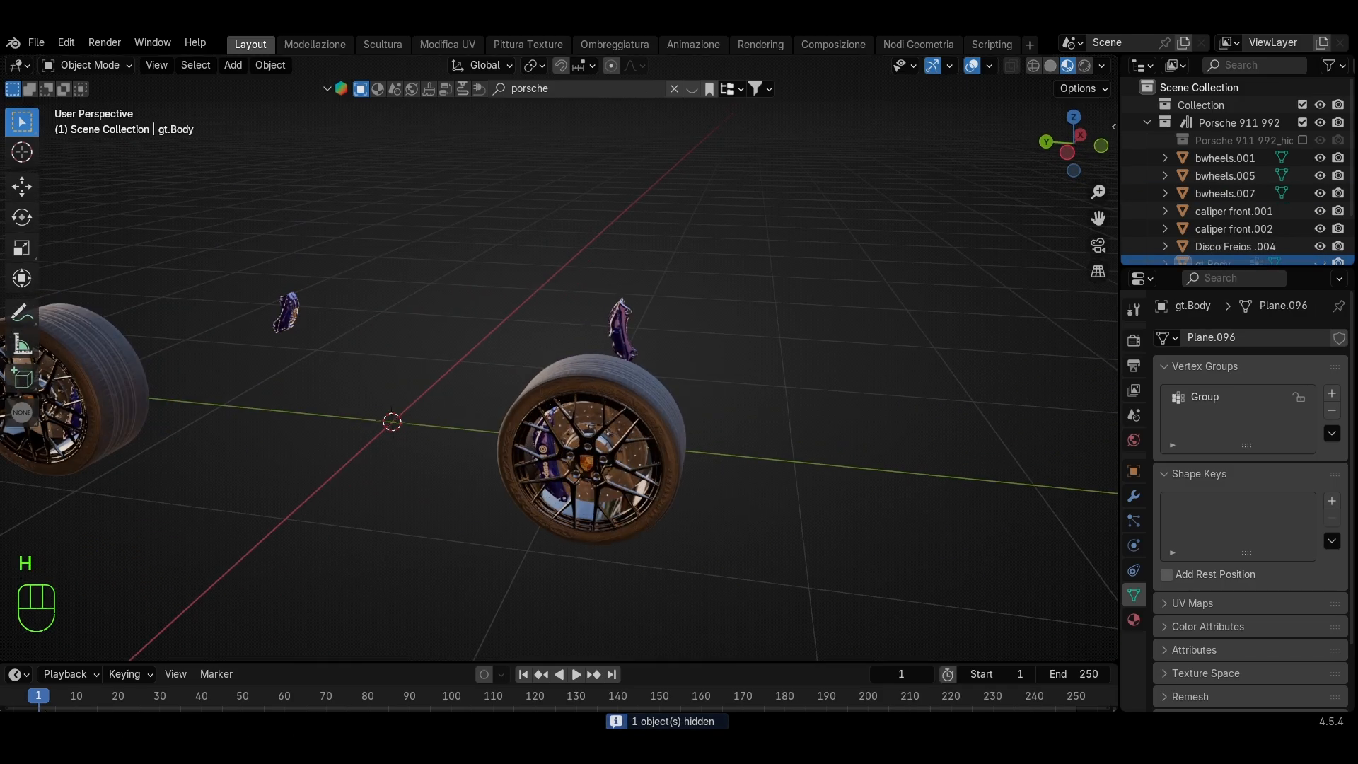
Switch to the Corvette file and hide the car's body to expose its right wheels
mouse_move(852, 720)
click(937, 679)
middle_drag(566, 517, 764, 495)
click(333, 491)
key(h)
Rename the Porsche's front right wheel with the Corvette's matching name, gt-Wheel.Ft.R, and hide it
shift+middle_drag(109, 563, 438, 492)
scroll(519, 474, up, 2)
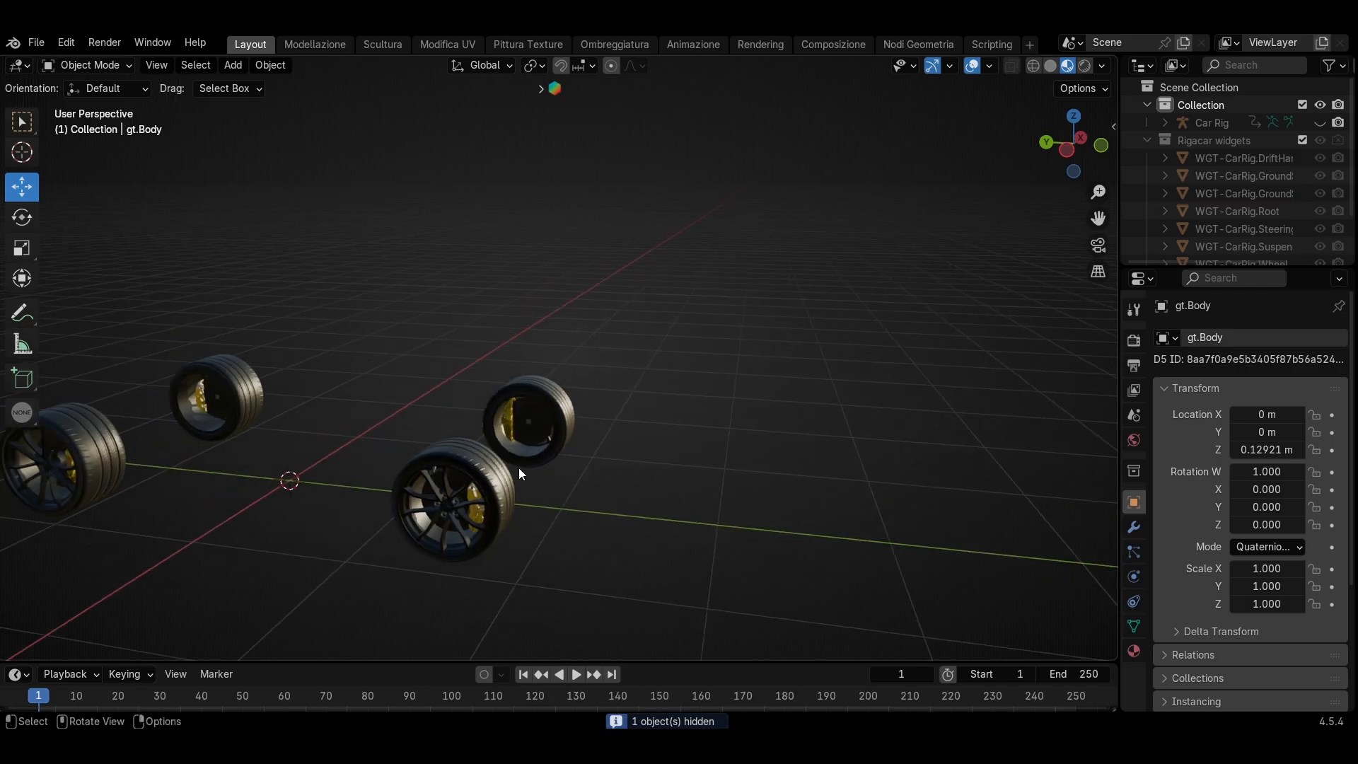
click(770, 664)
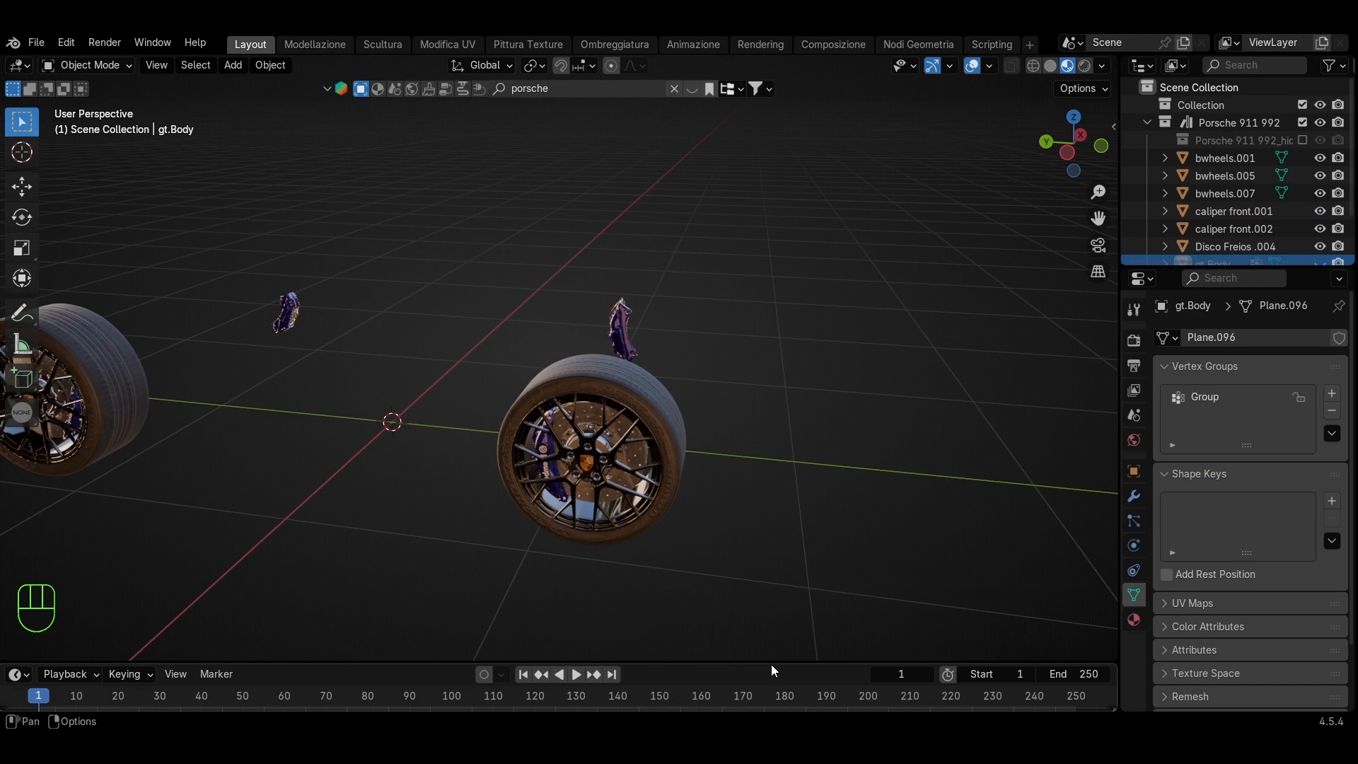
key(ctrl+v)
key(Return)
shift+middle_drag(495, 495, 656, 503)
key(h)
Rename the Porsche's rear right wheel with the Corvette's matching name, gt-Wheel.Bk.R, and hide it
click(290, 431)
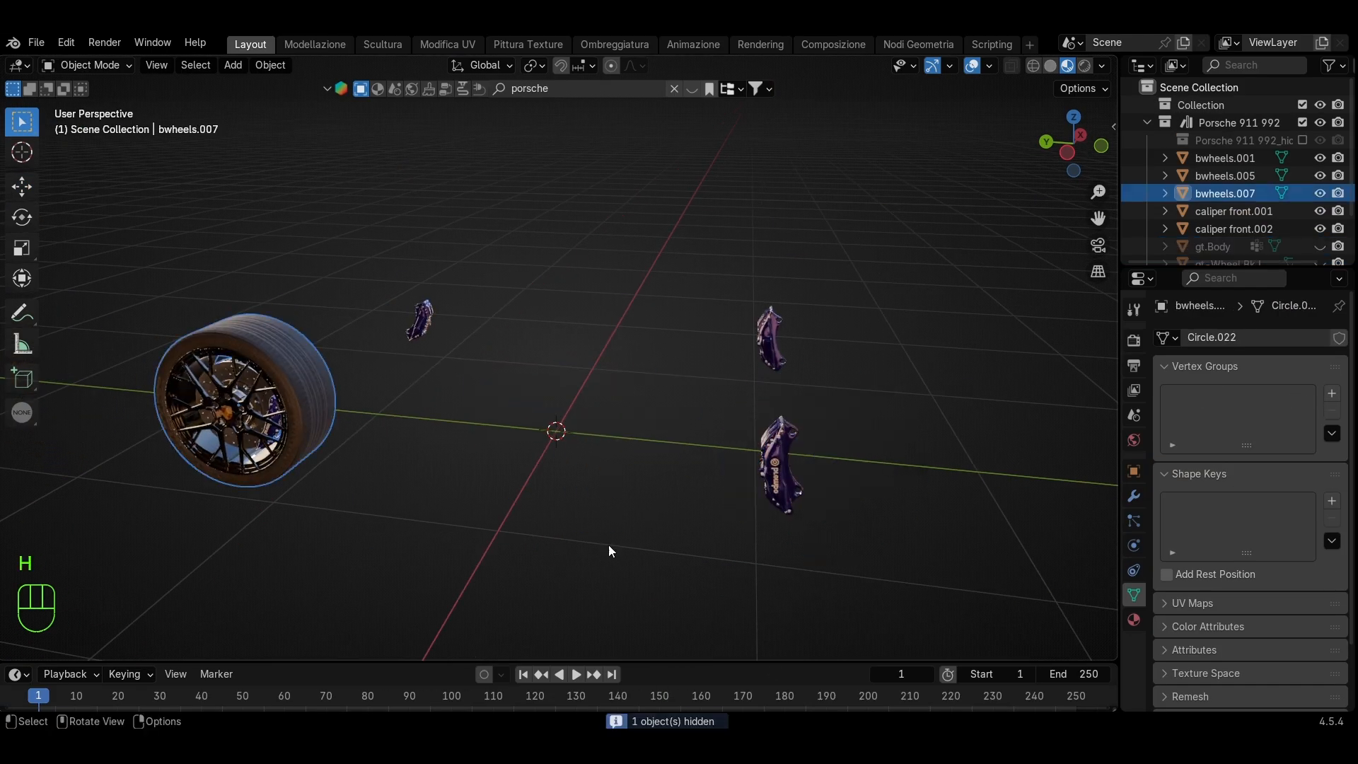
mouse_move(851, 720)
click(924, 677)
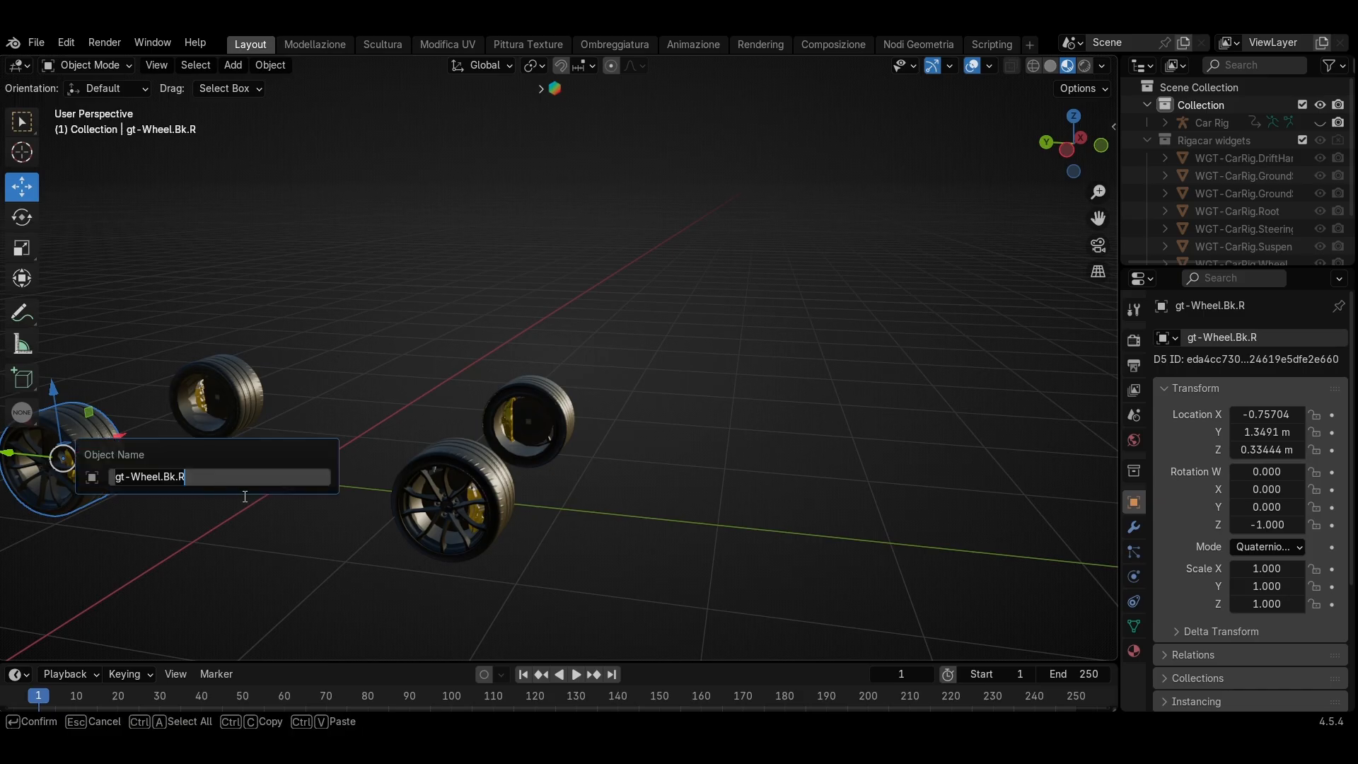
click(771, 664)
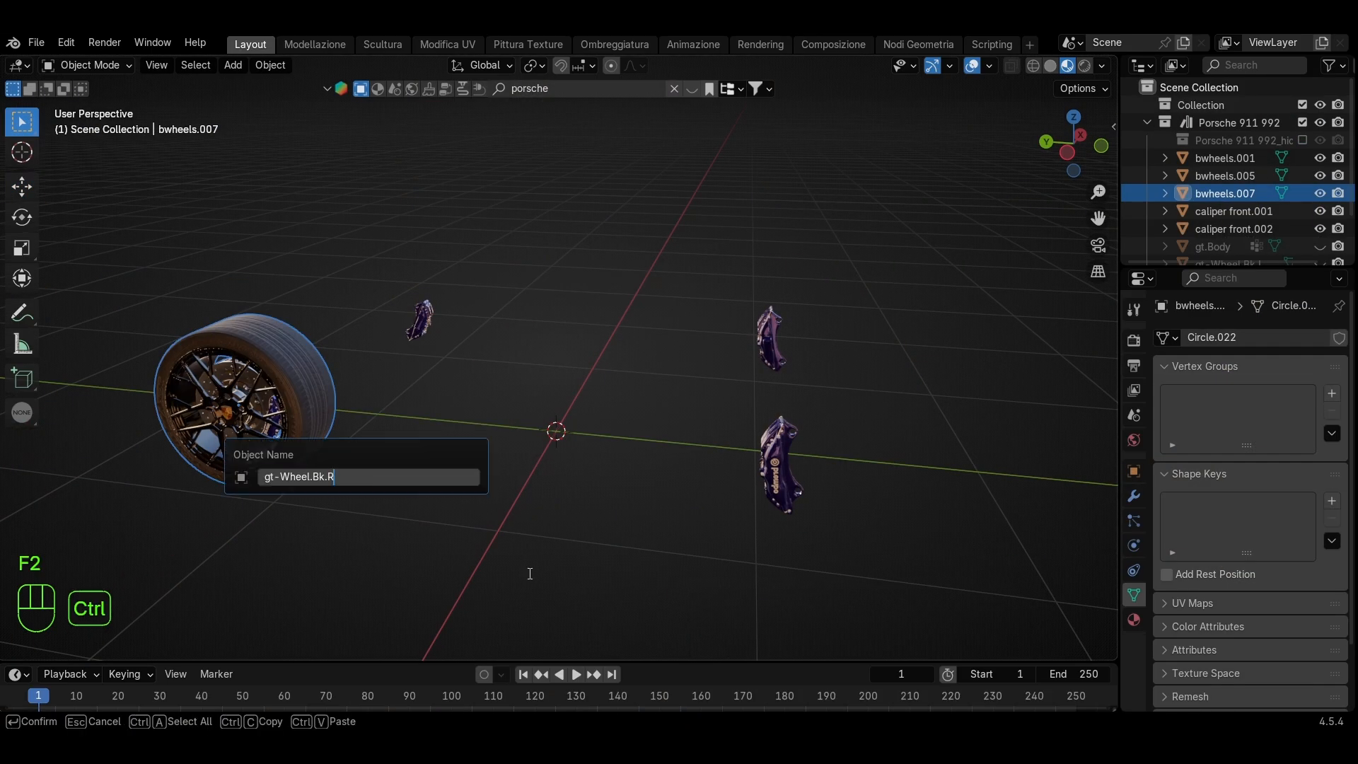
key(Return)
middle_drag(453, 499, 332, 548)
key(h)
Hide the Corvette's wheels to expose its brake calipers and select the front left one
click(924, 677)
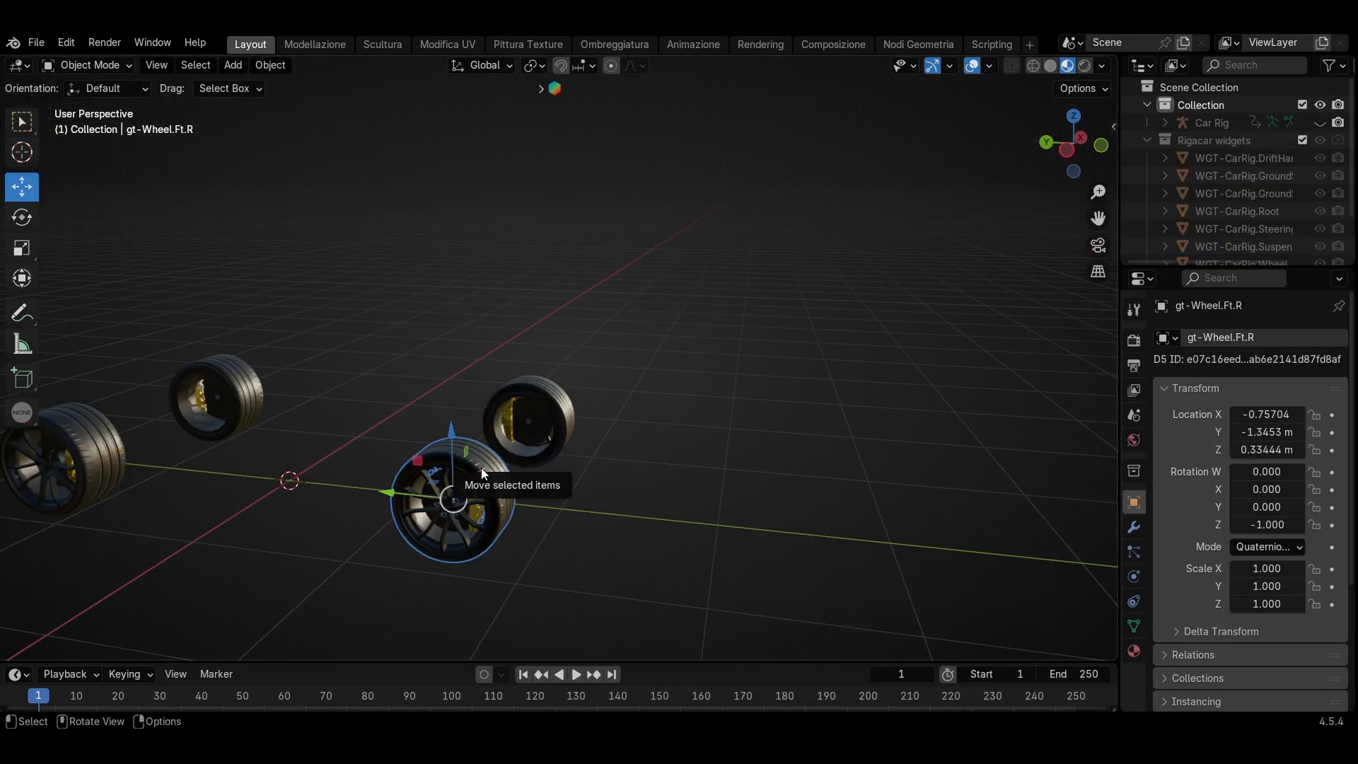
click(511, 422)
middle_drag(488, 467, 261, 474)
shift+middle_drag(611, 564, 426, 506)
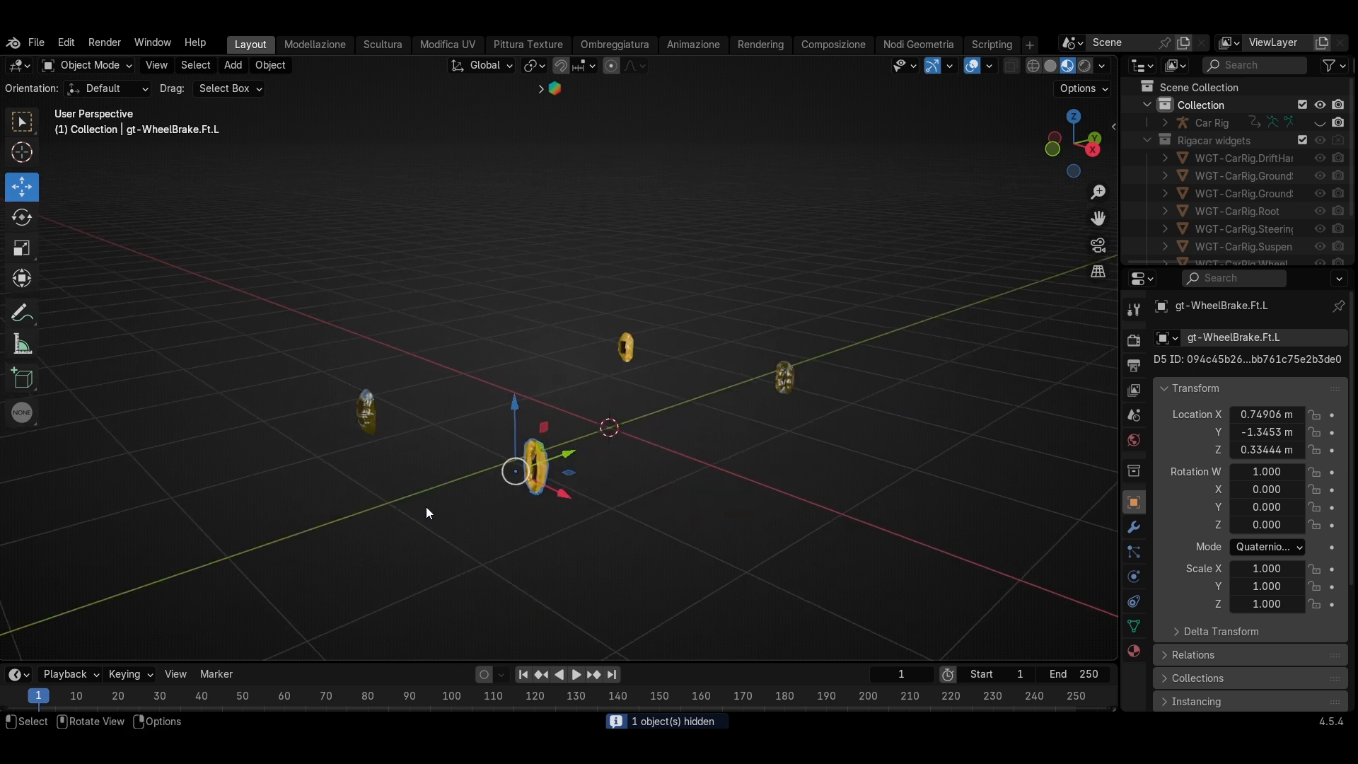
Copy the Corvette's front left brake name and rename the Porsche's front left caliper as gt-WheelBrake.Ft.L
key(F2)
key(Return)
mouse_move(852, 720)
click(784, 665)
middle_drag(799, 495, 894, 433)
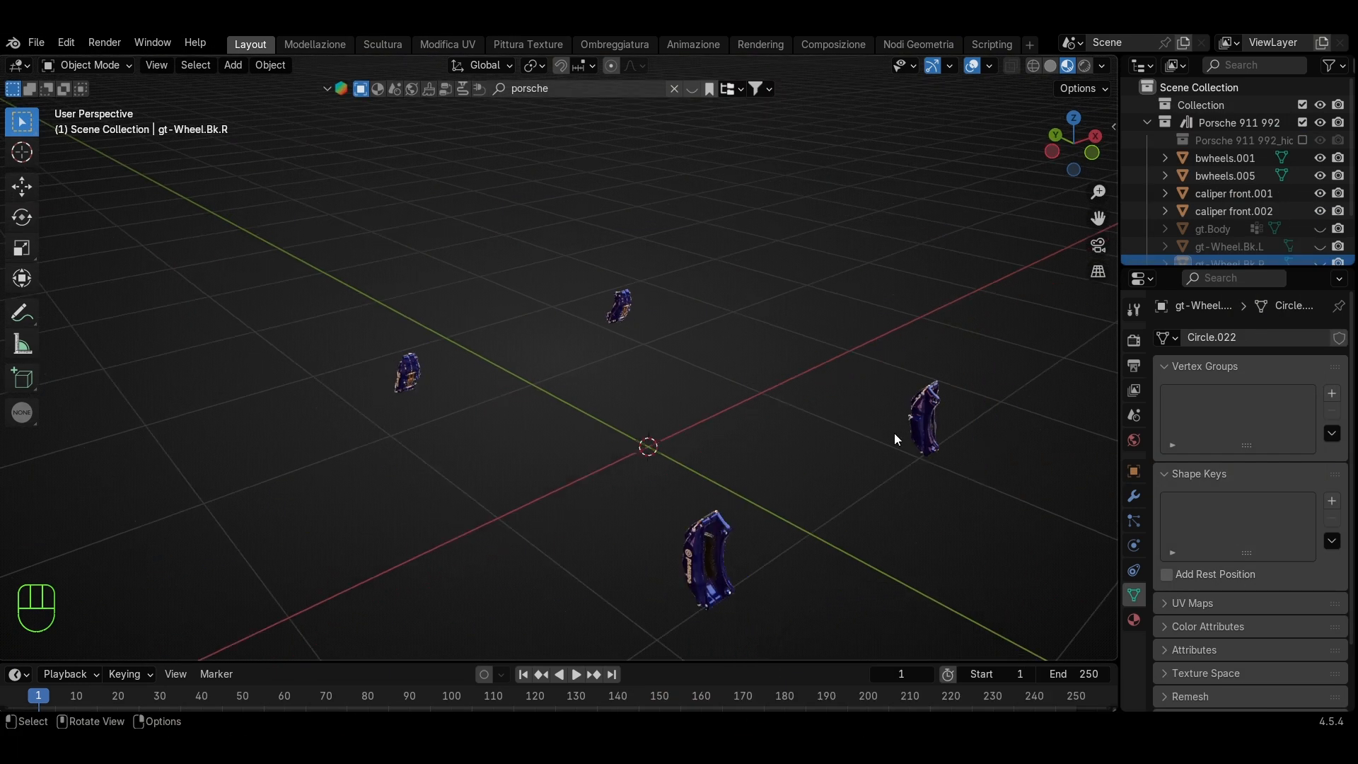
click(709, 548)
middle_drag(709, 548, 844, 467)
shift+middle_drag(735, 459, 560, 476)
key(F2)
key(ctrl+v)
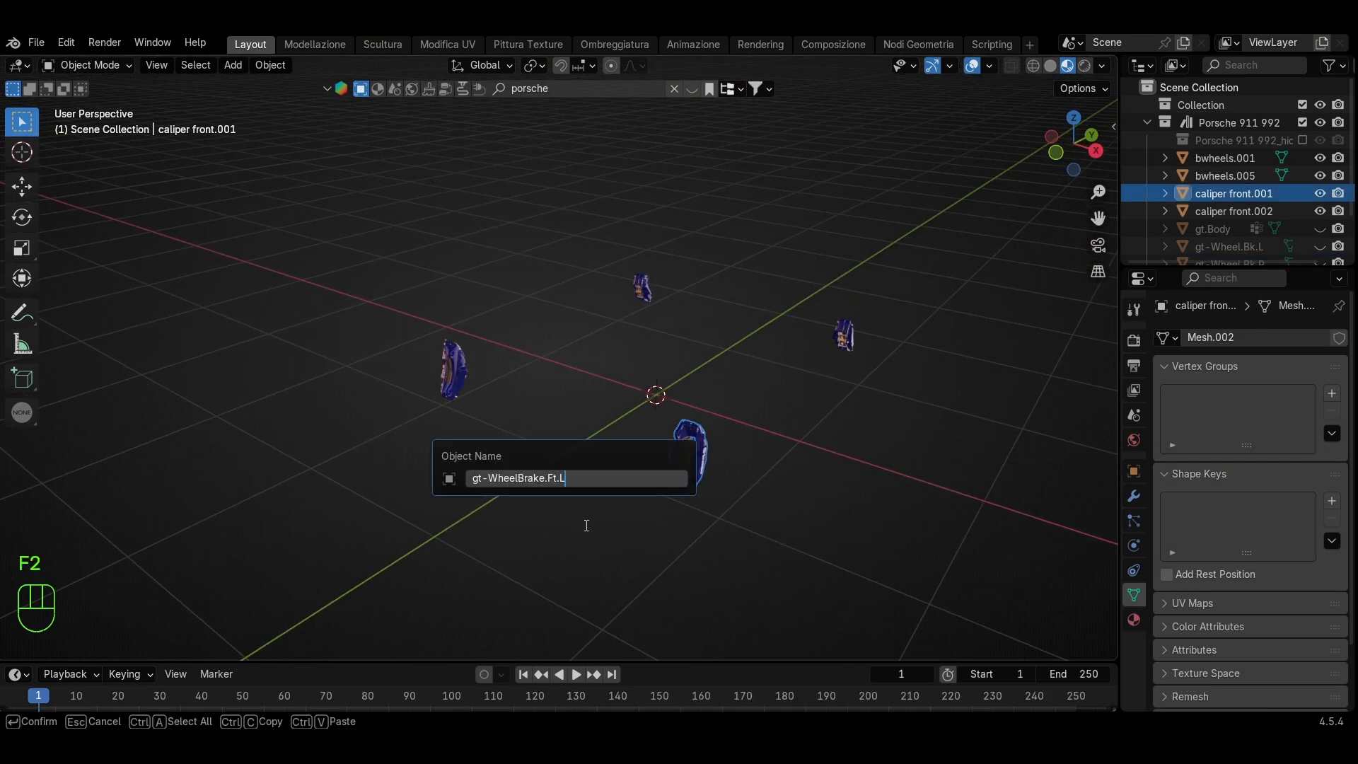
key(Return)
Rename the Porsche's front right caliper with the Corvette's matching name, gt-WheelBrake.Ft.R
mouse_move(851, 720)
click(947, 672)
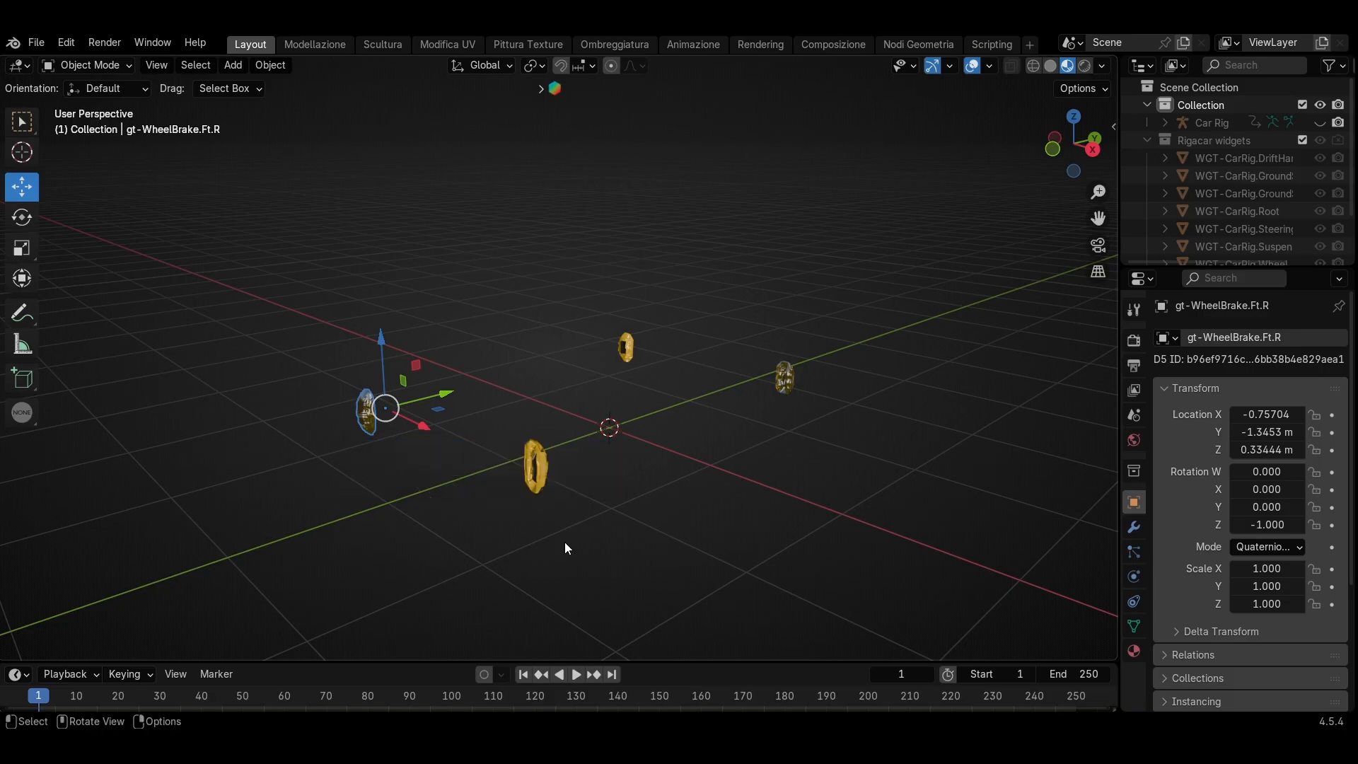
click(792, 667)
key(ctrl+v)
key(Return)
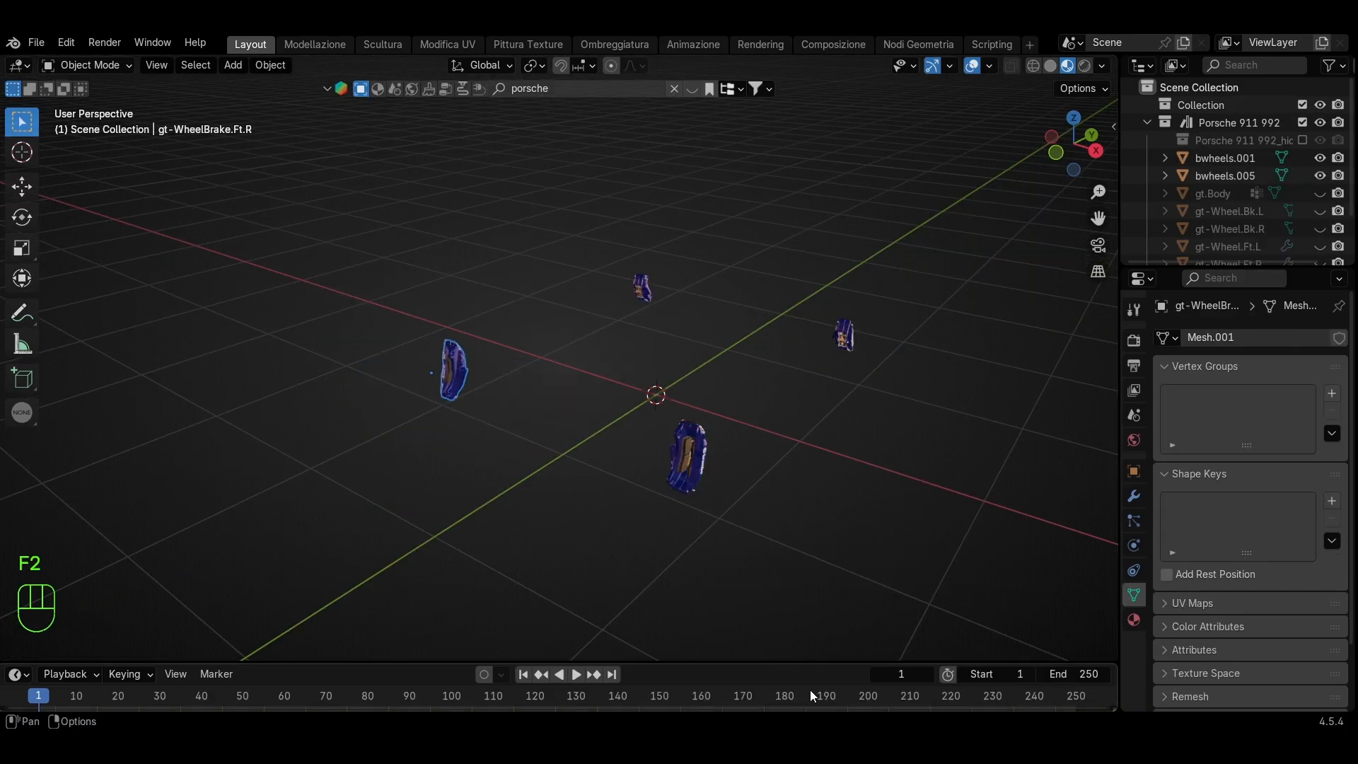
Copy the Corvette's rear left brake name and rename the Porsche's rear left caliper as gt-WheelBrake.Bk.L
click(940, 652)
click(785, 381)
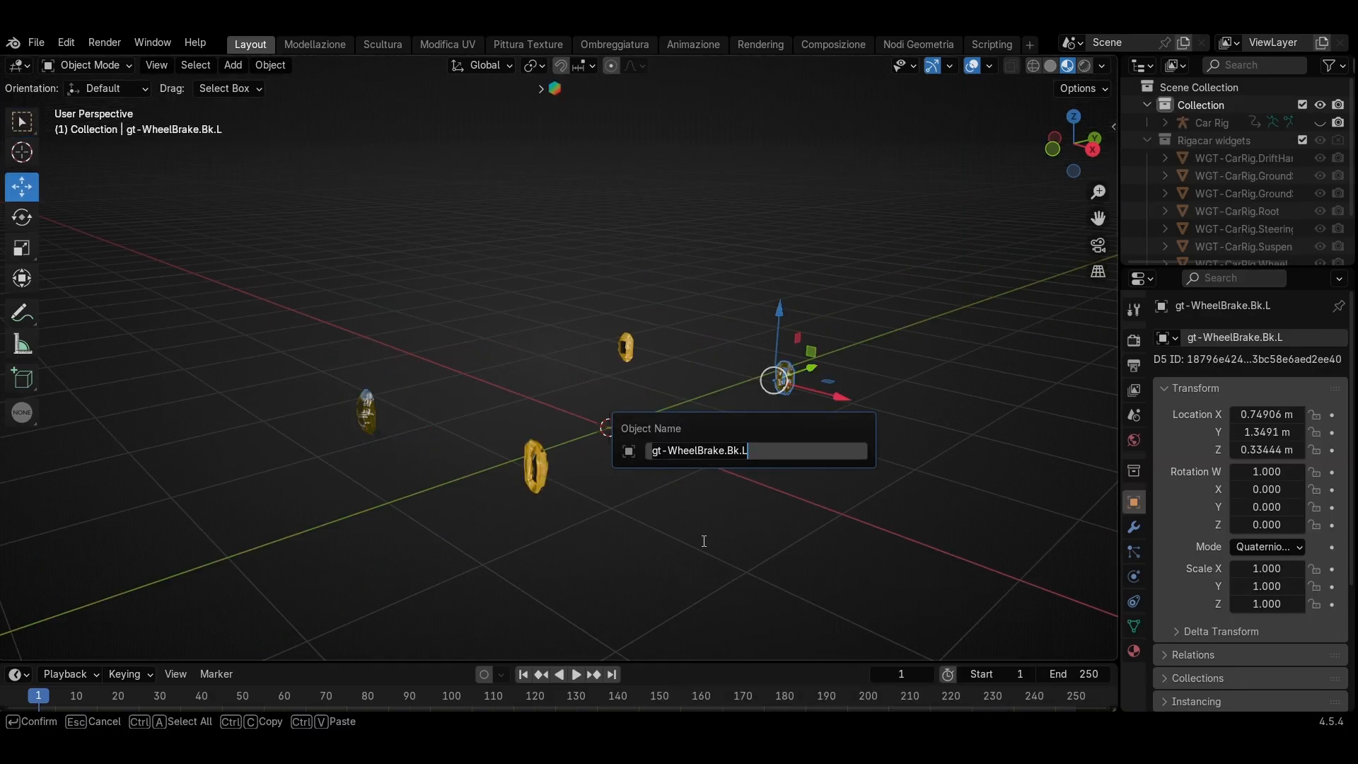
key(ctrl+c)
key(Return)
click(768, 650)
click(850, 347)
key(F2)
key(ctrl+v)
key(Return)
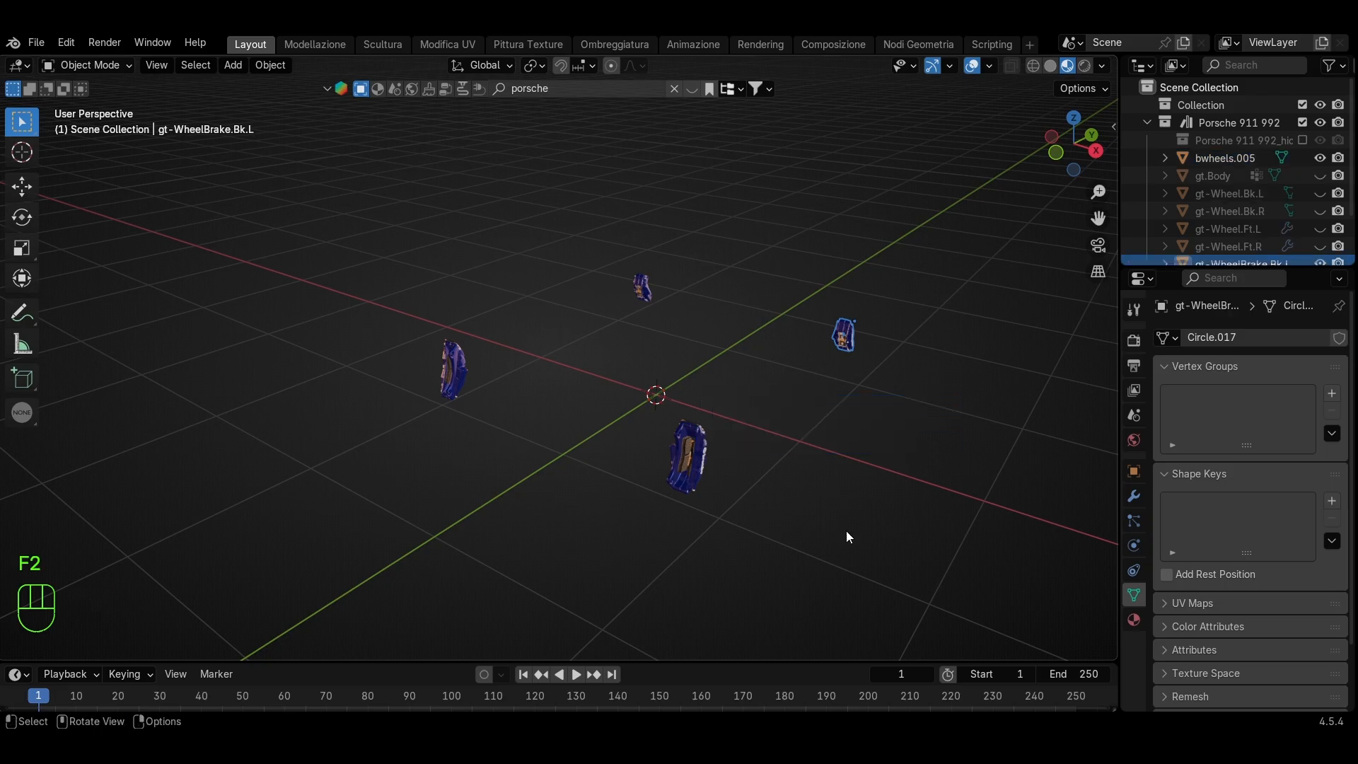
Rename the Porsche's rear right caliper with the Corvette's matching name, gt-WheelBrake.Bk.R
click(957, 673)
click(630, 351)
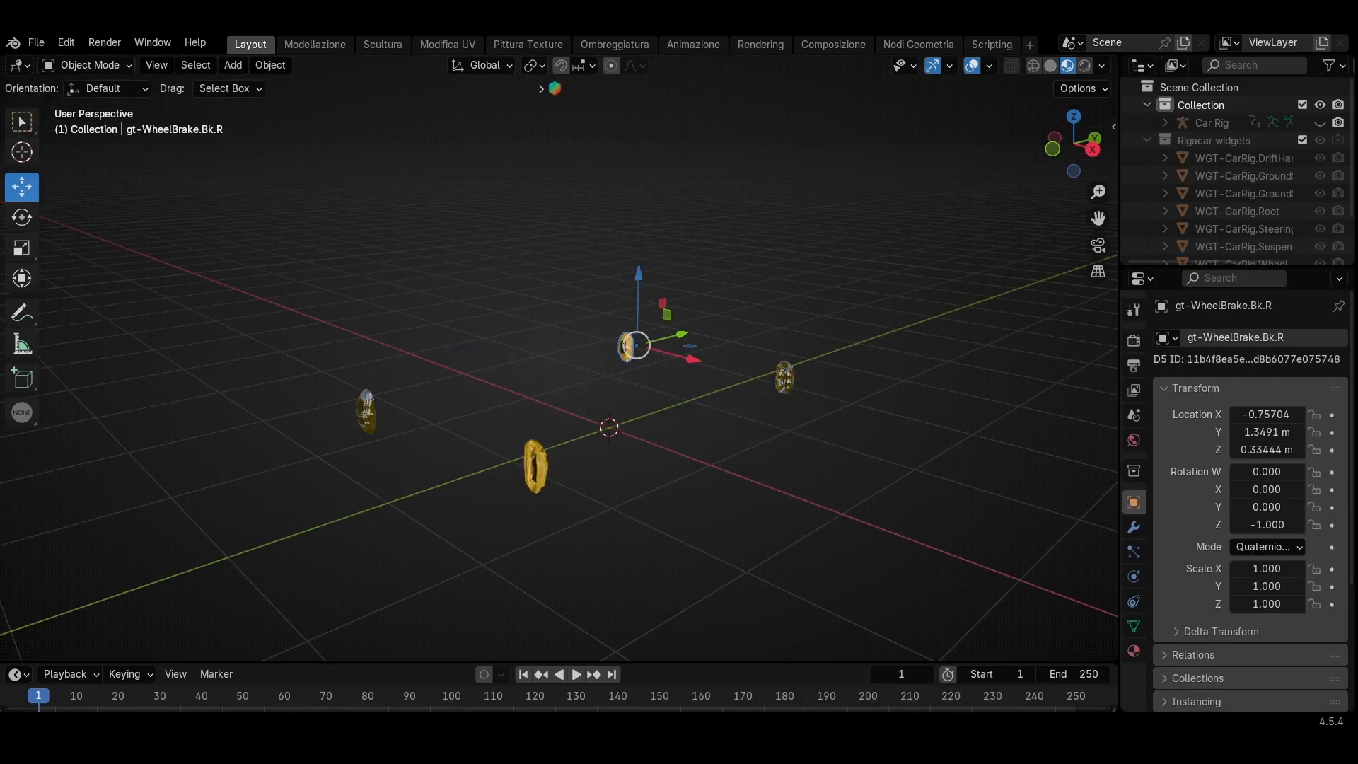
click(770, 656)
click(642, 287)
key(ctrl+v)
key(Return)
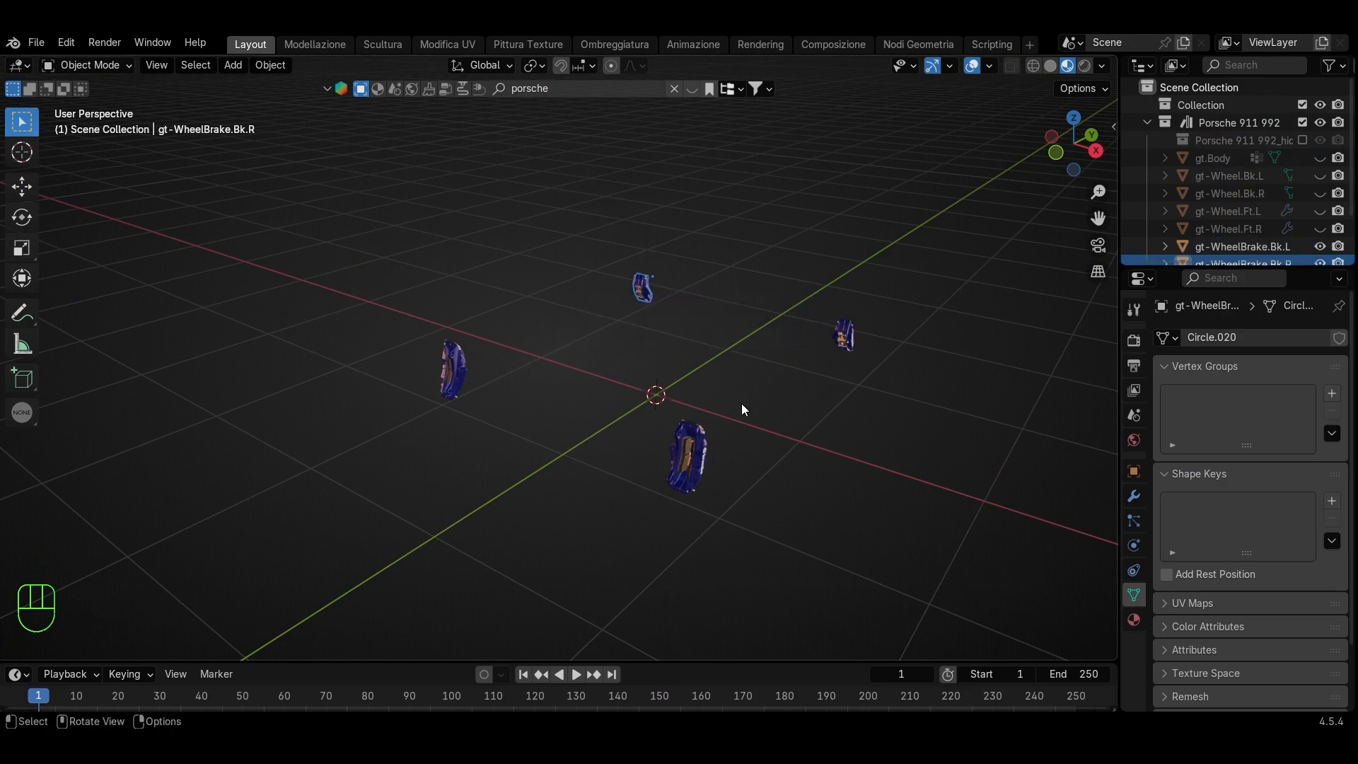
Reveal all hidden parts of the Porsche
middle_drag(741, 403, 596, 468)
key(alt+h)
middle_drag(655, 503, 773, 545)
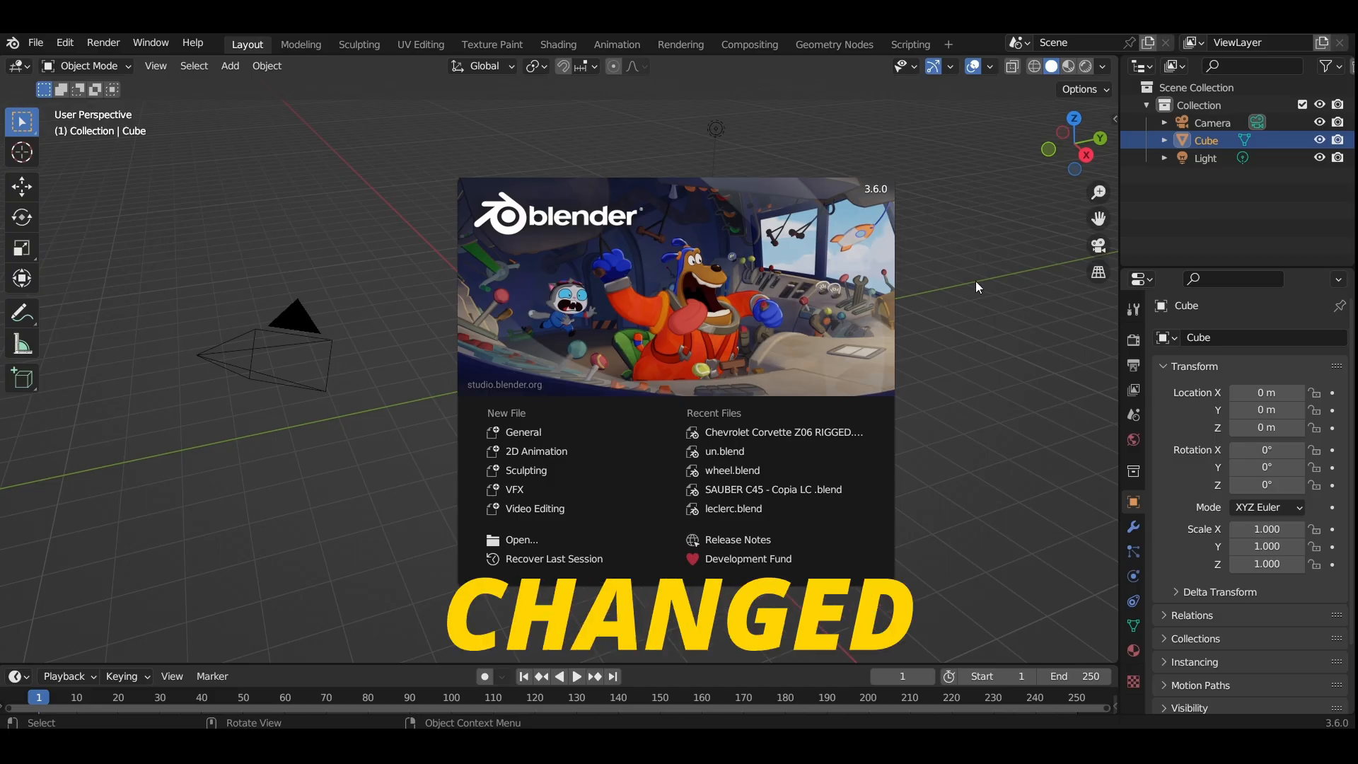
Switch to Blender 3.6.0 and delete all the default objects from its new scene
click(974, 286)
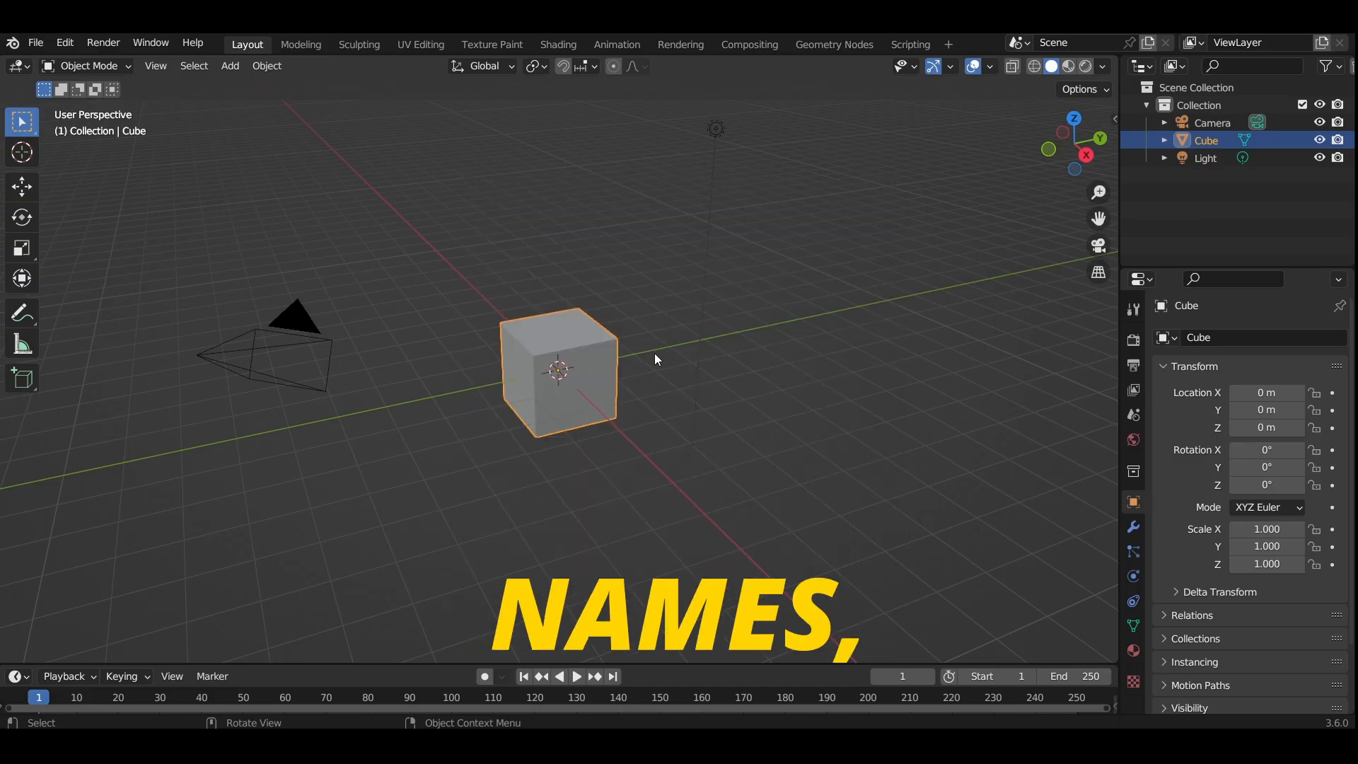
key(a)
key(Delete)
Look up the Rigacar add-on in the preferences and save the preferences with it enabled
click(78, 294)
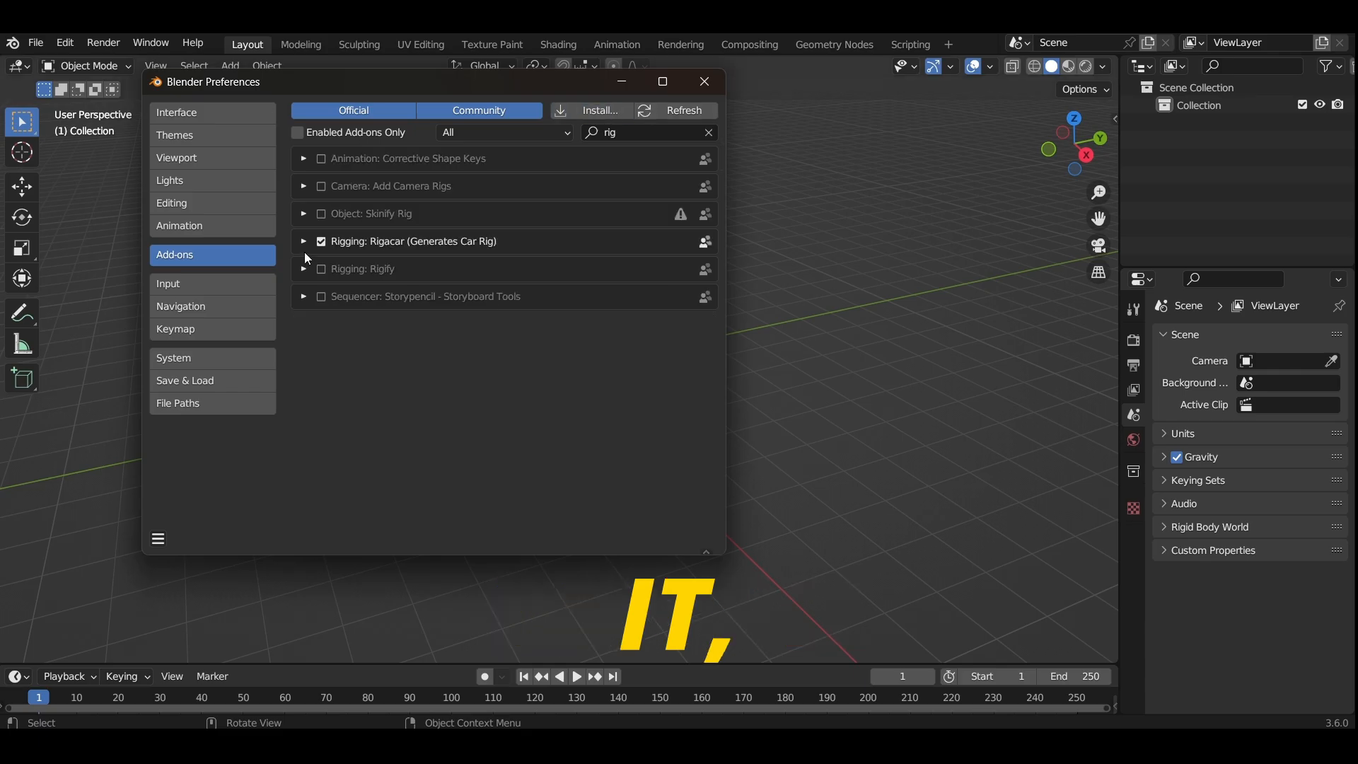
click(158, 539)
click(220, 497)
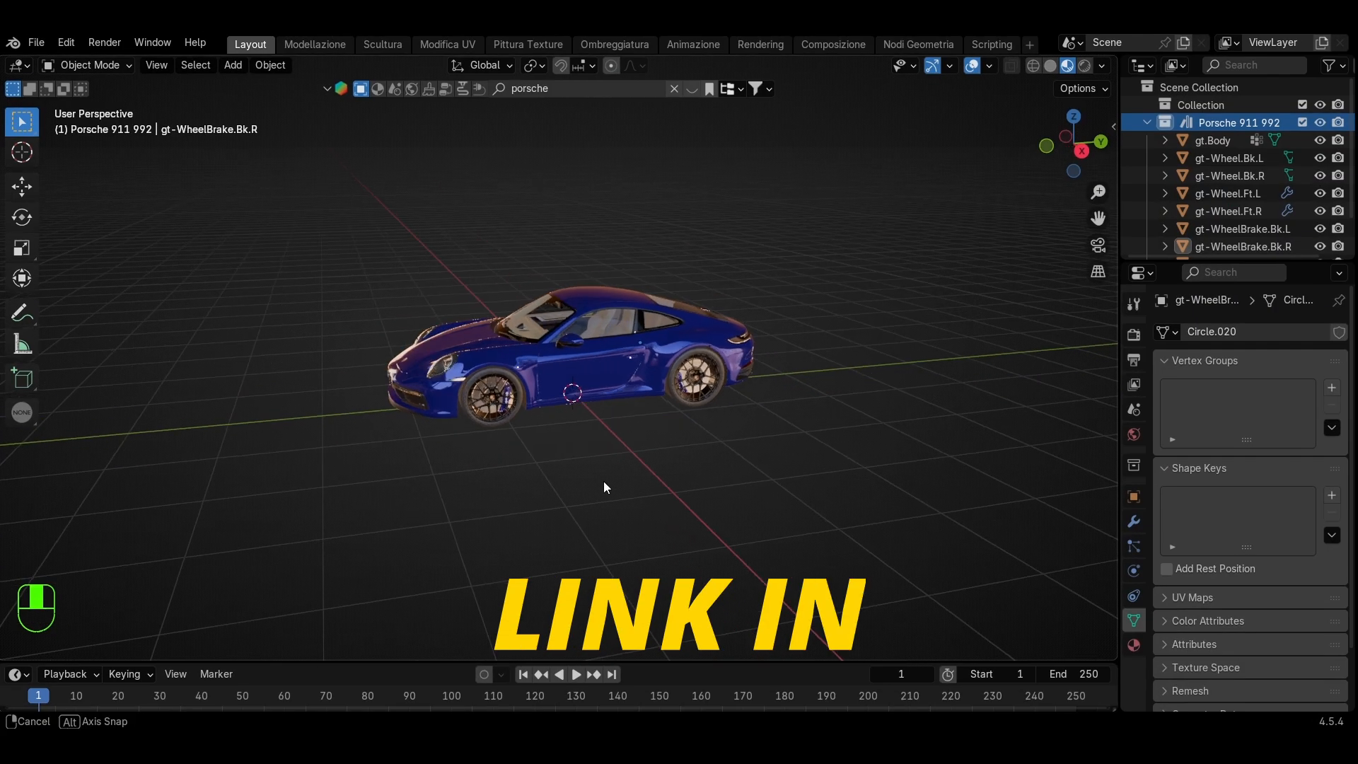
Copy all Porsche parts from the 4.5.4 file into the empty Blender 3.6.0 scene and delete the extra sphere
key(a)
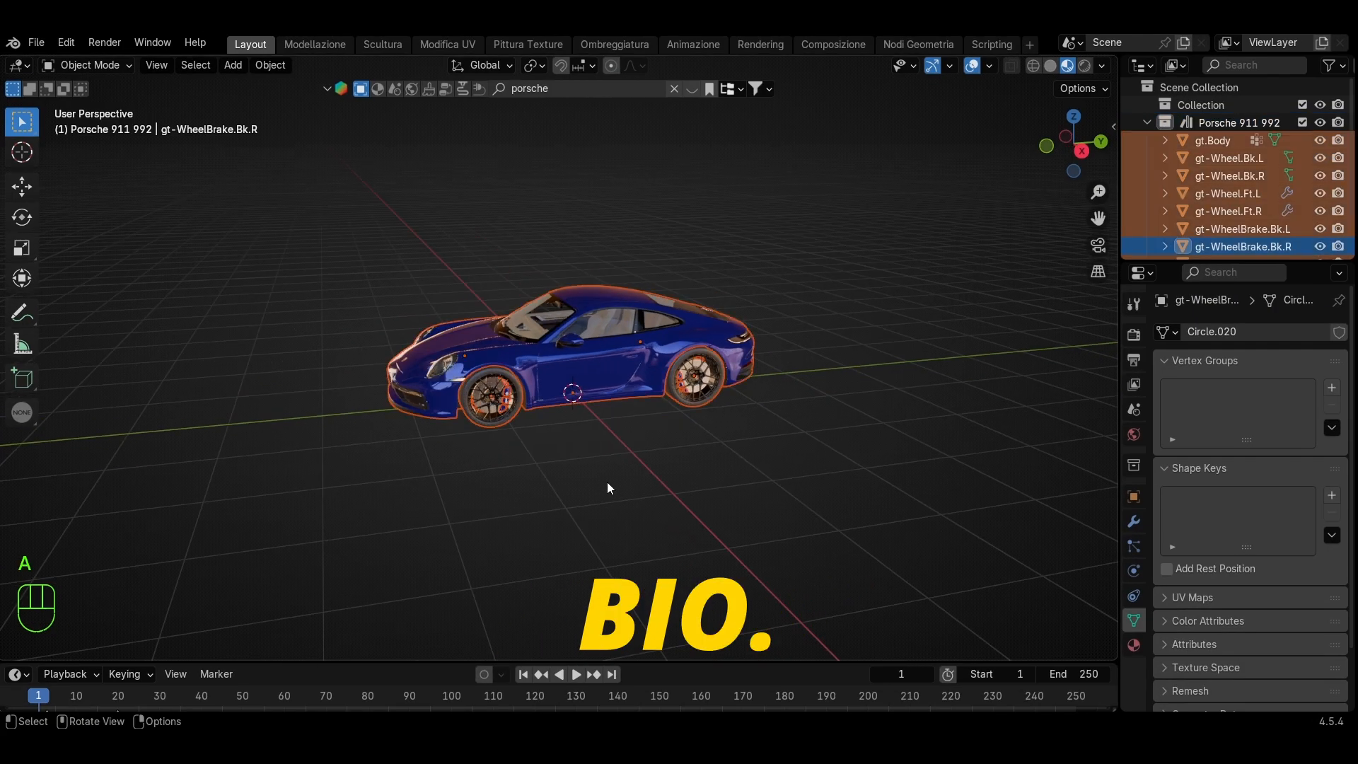
key(ctrl+c)
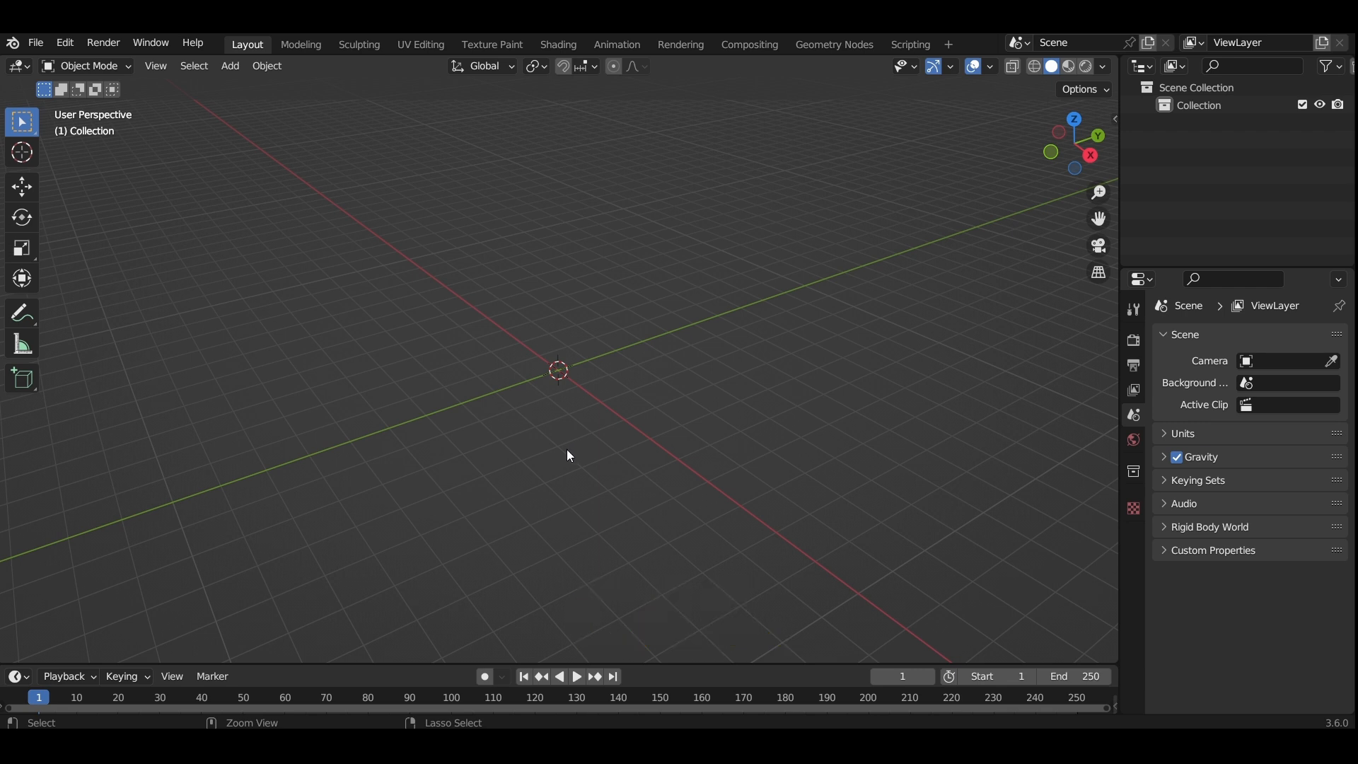
key(ctrl+v)
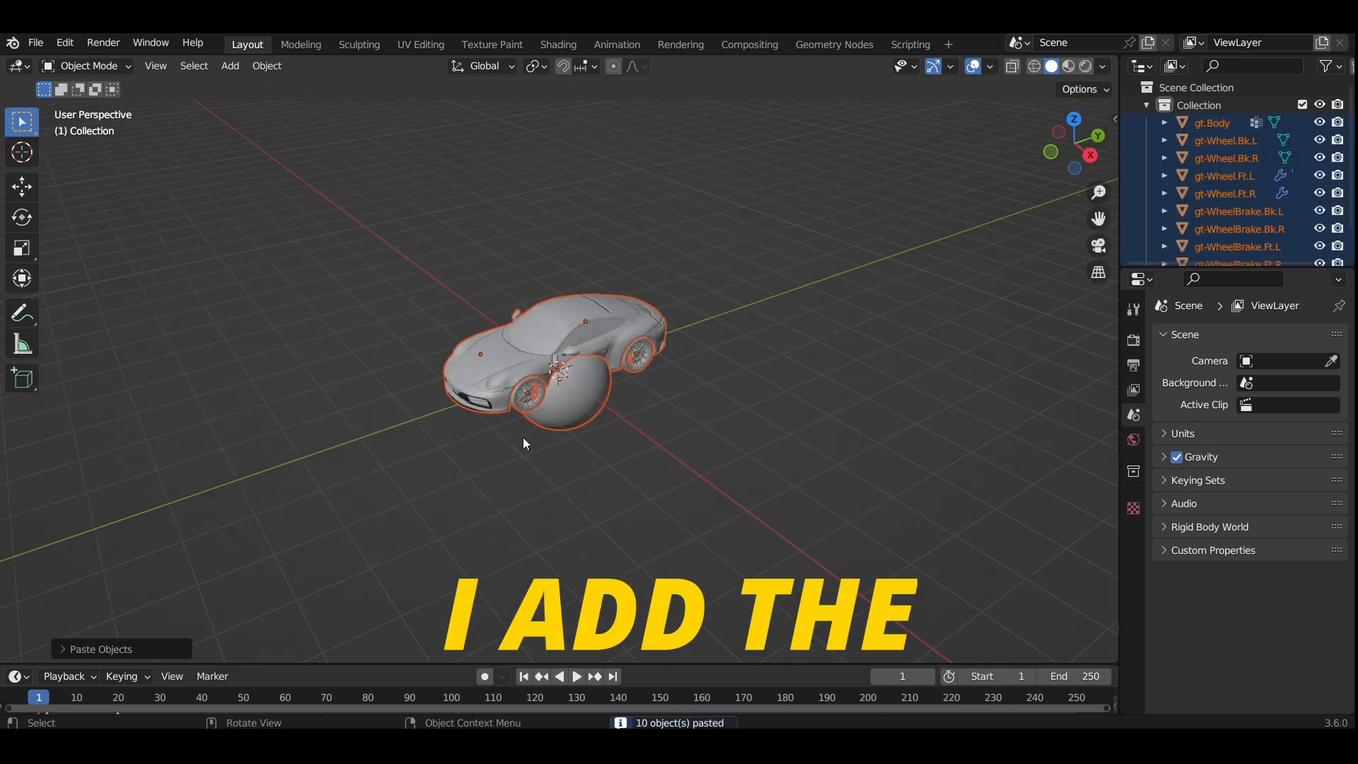
click(601, 477)
key(x)
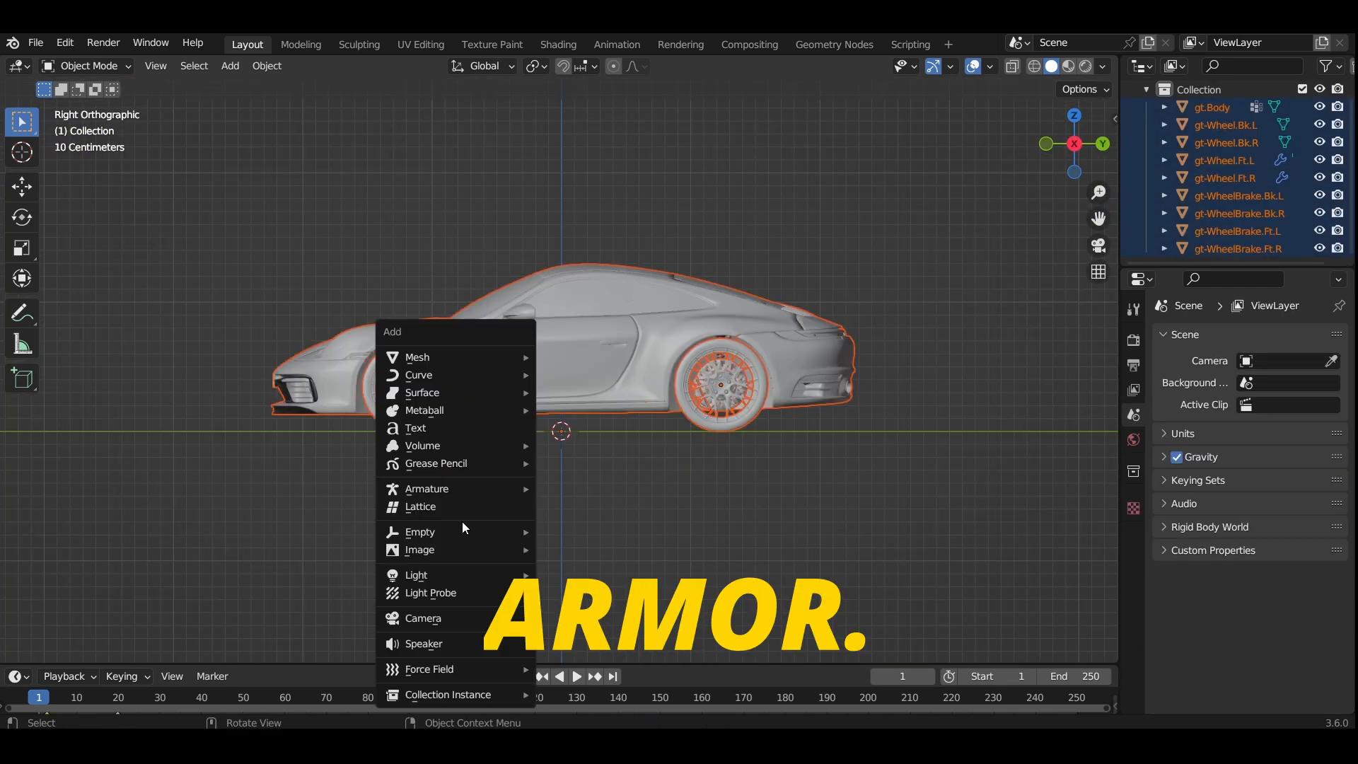
Add a car deformation rig for the Porsche and generate its Rigacar animation rig
mouse_move(438, 483)
click(569, 501)
key(n)
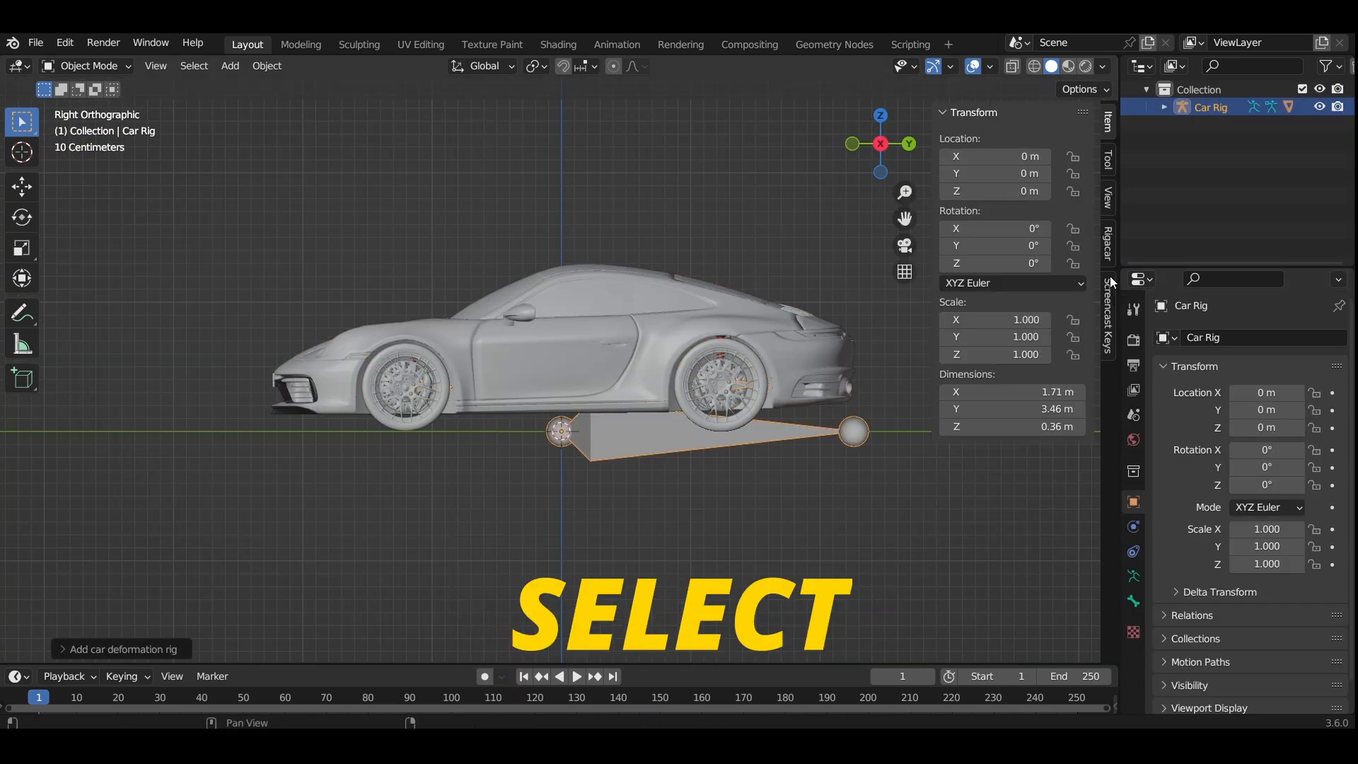
click(1108, 244)
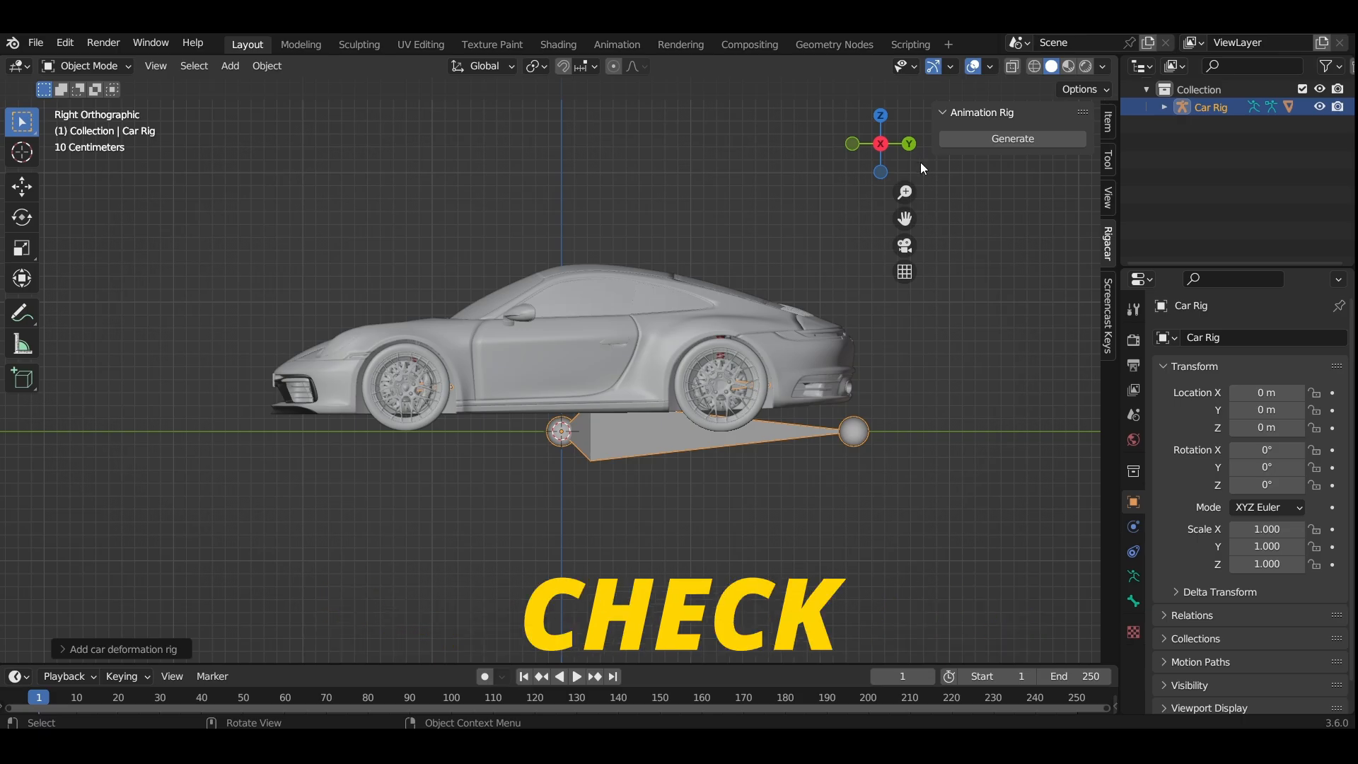
click(1012, 139)
middle_drag(495, 412, 452, 463)
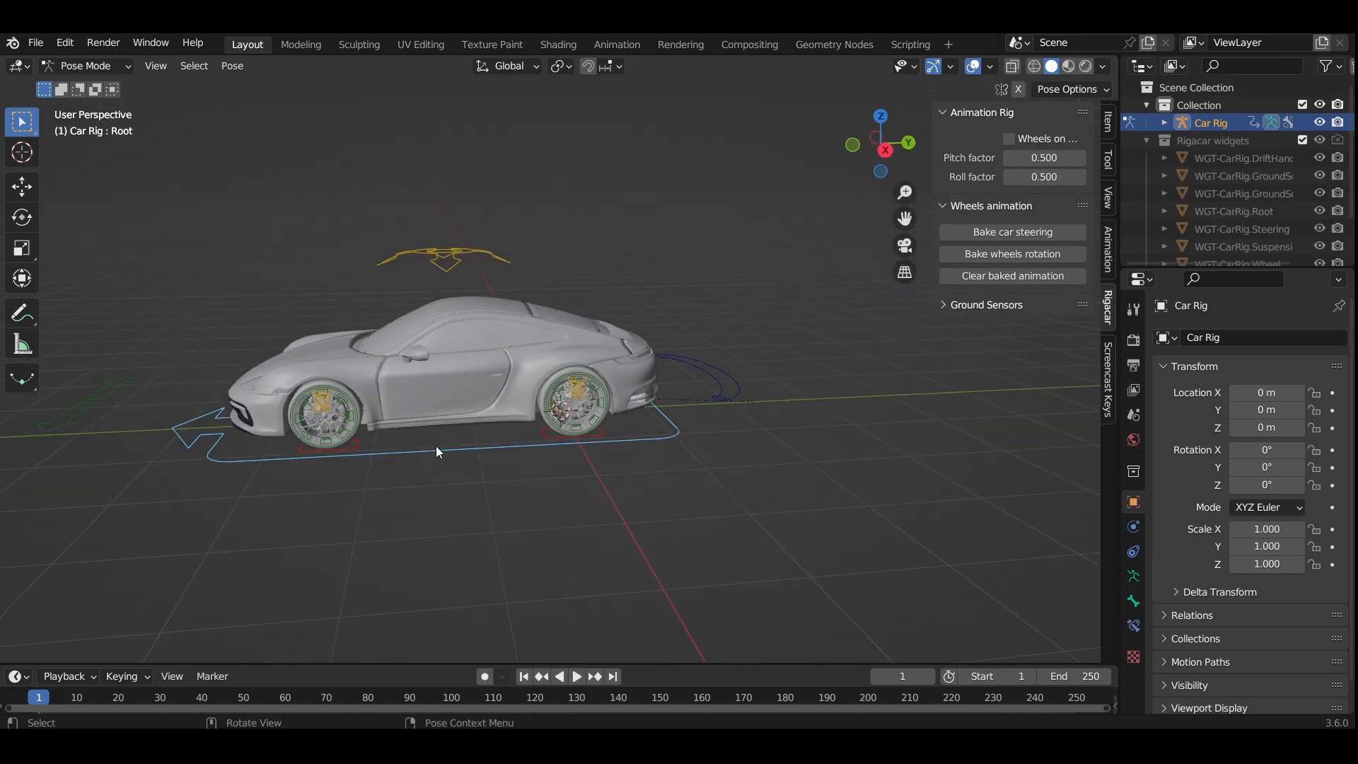
Bring the rigged Porsche back into the Blender 4.5.4 scene, moved aside, and delete the WGT-CarRig widget objects
key(a)
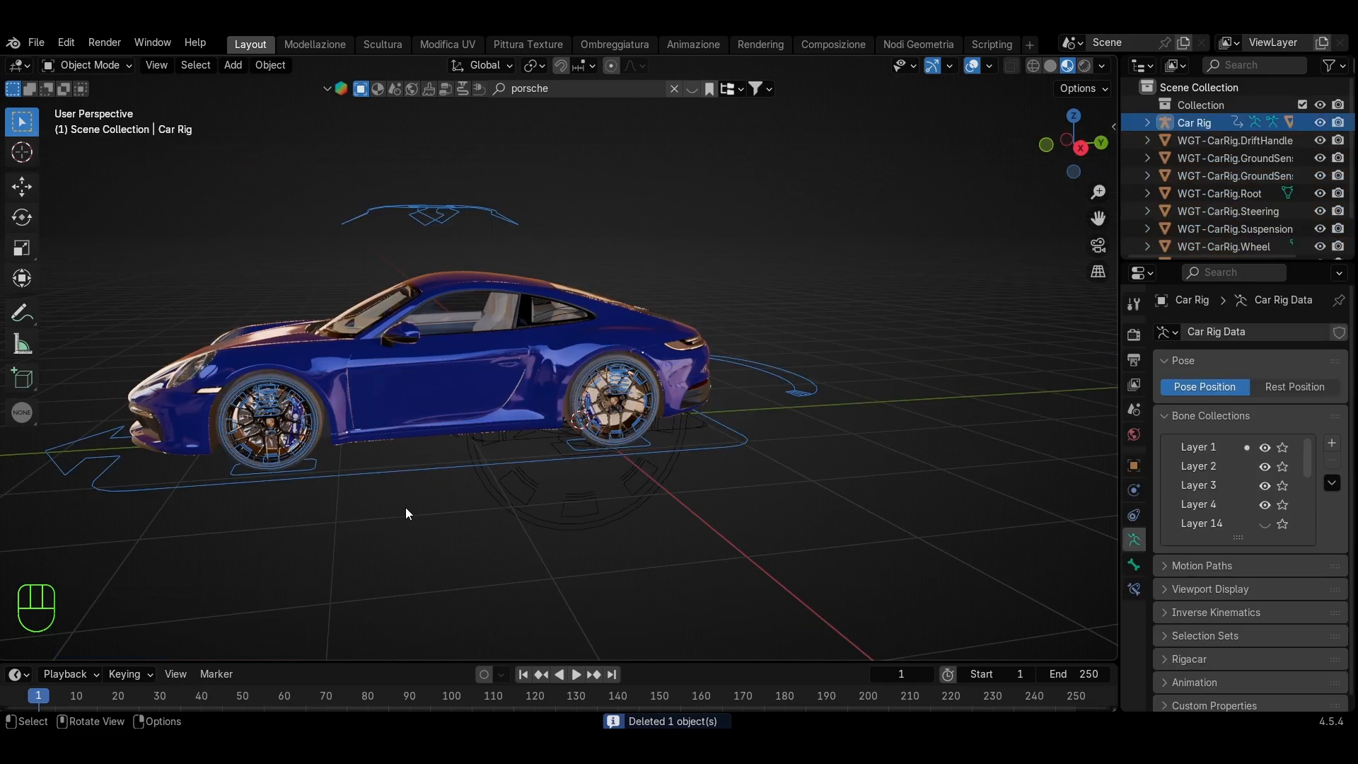
key(g)
click(401, 571)
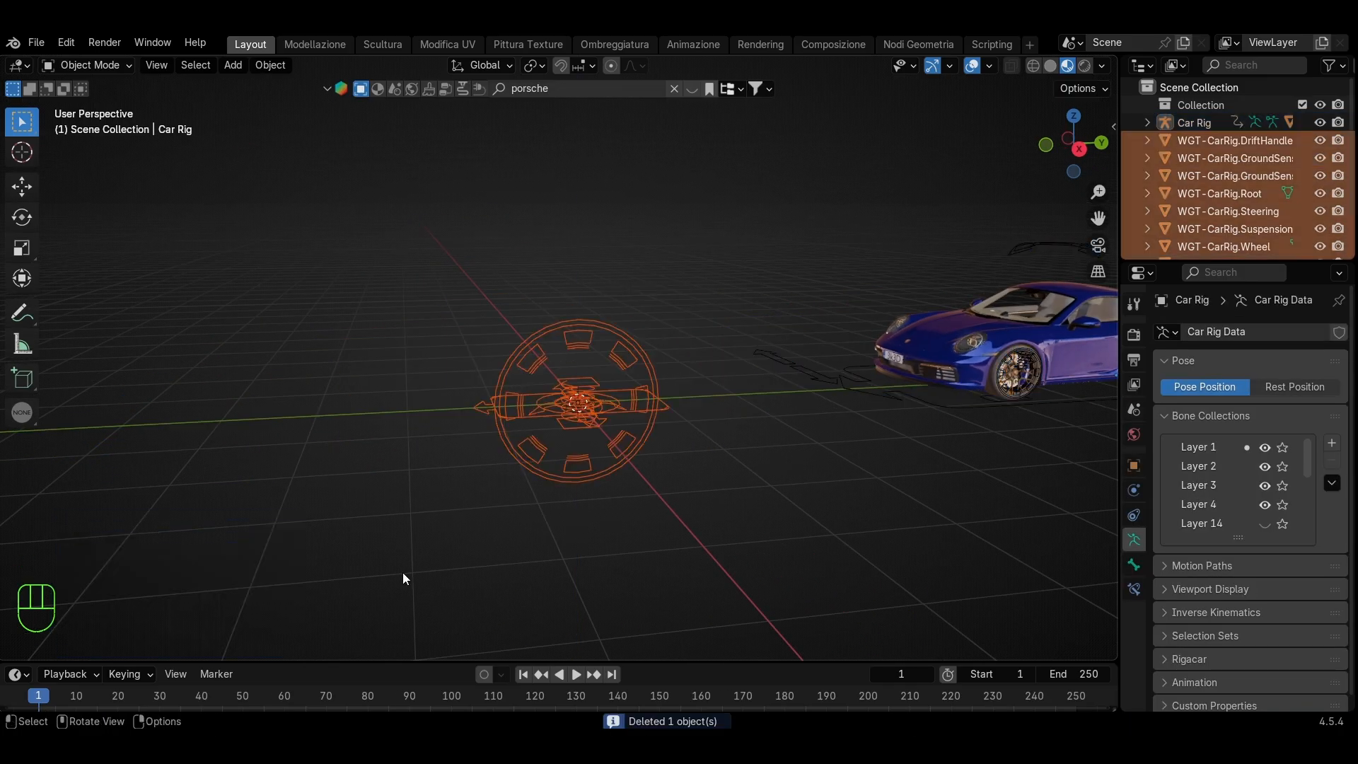
key(x)
click(549, 510)
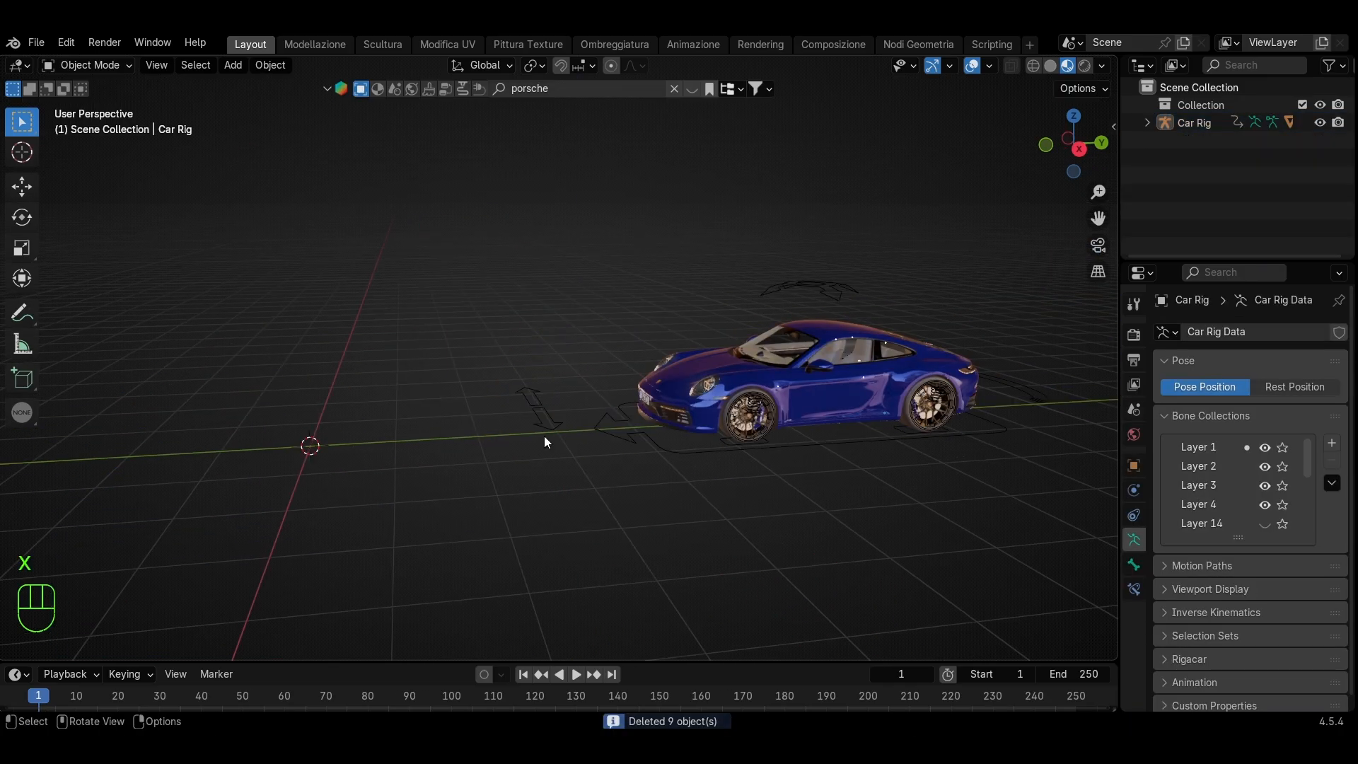
Snap the Car Rig with the Porsche to the 3D cursor at the world origin
key(a)
key(shift+s)
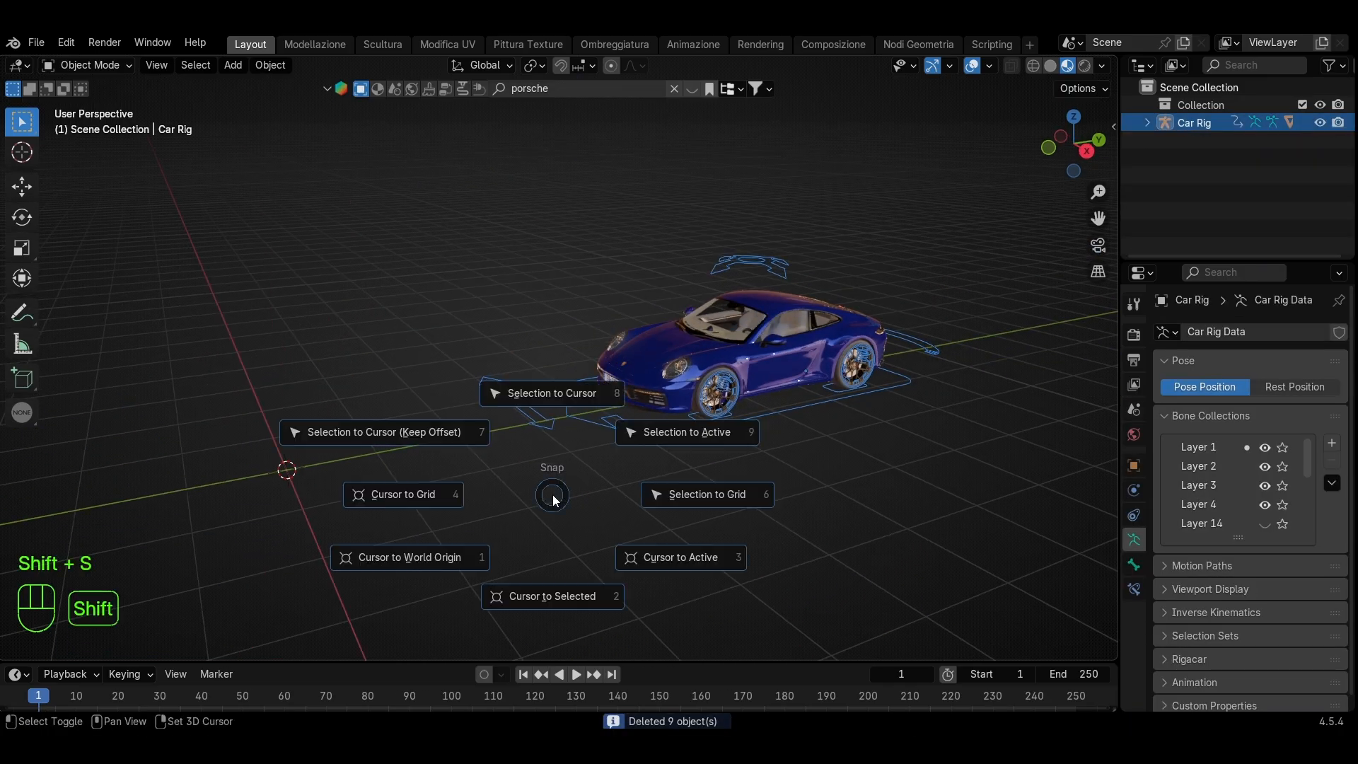
click(532, 420)
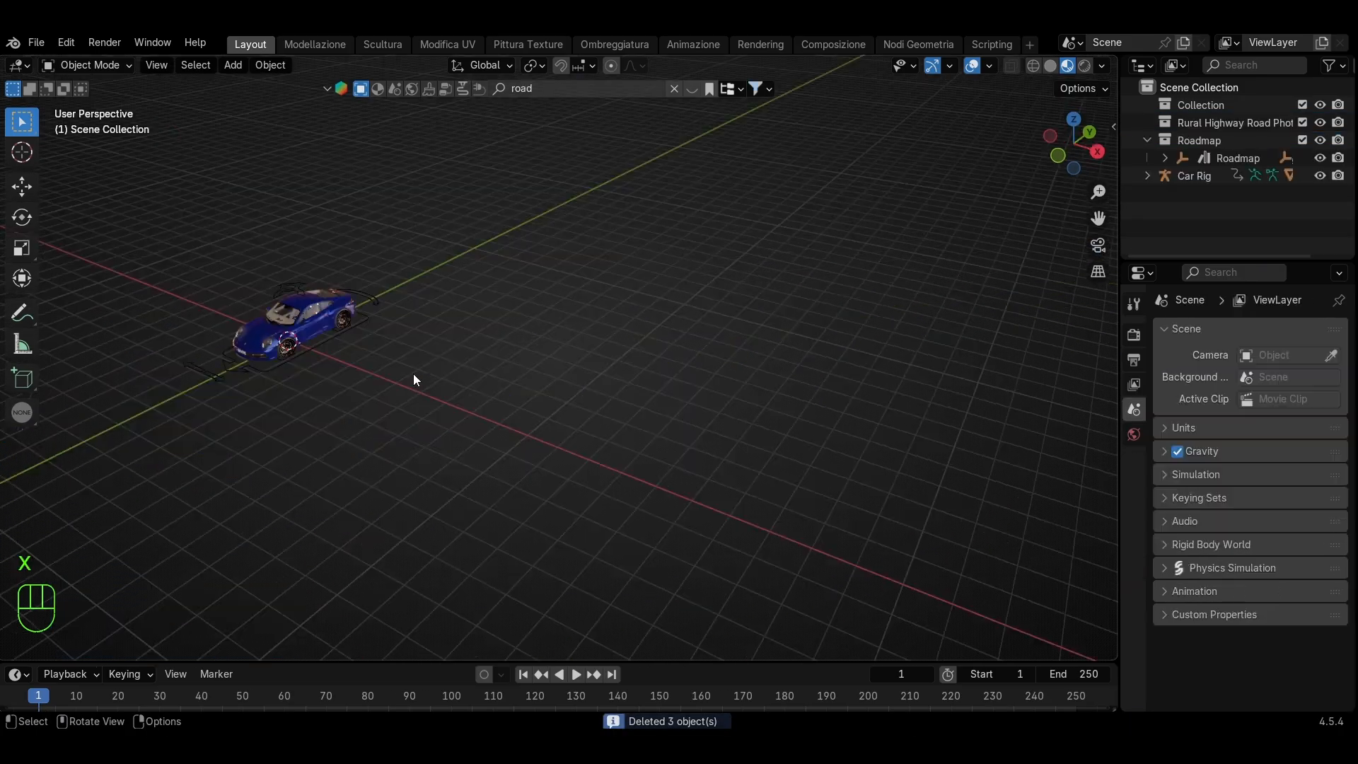
Add a long plane beneath the Porsche as a road and apply the library's Asphalt material to it
key(shift+a)
mouse_move(446, 290)
click(654, 291)
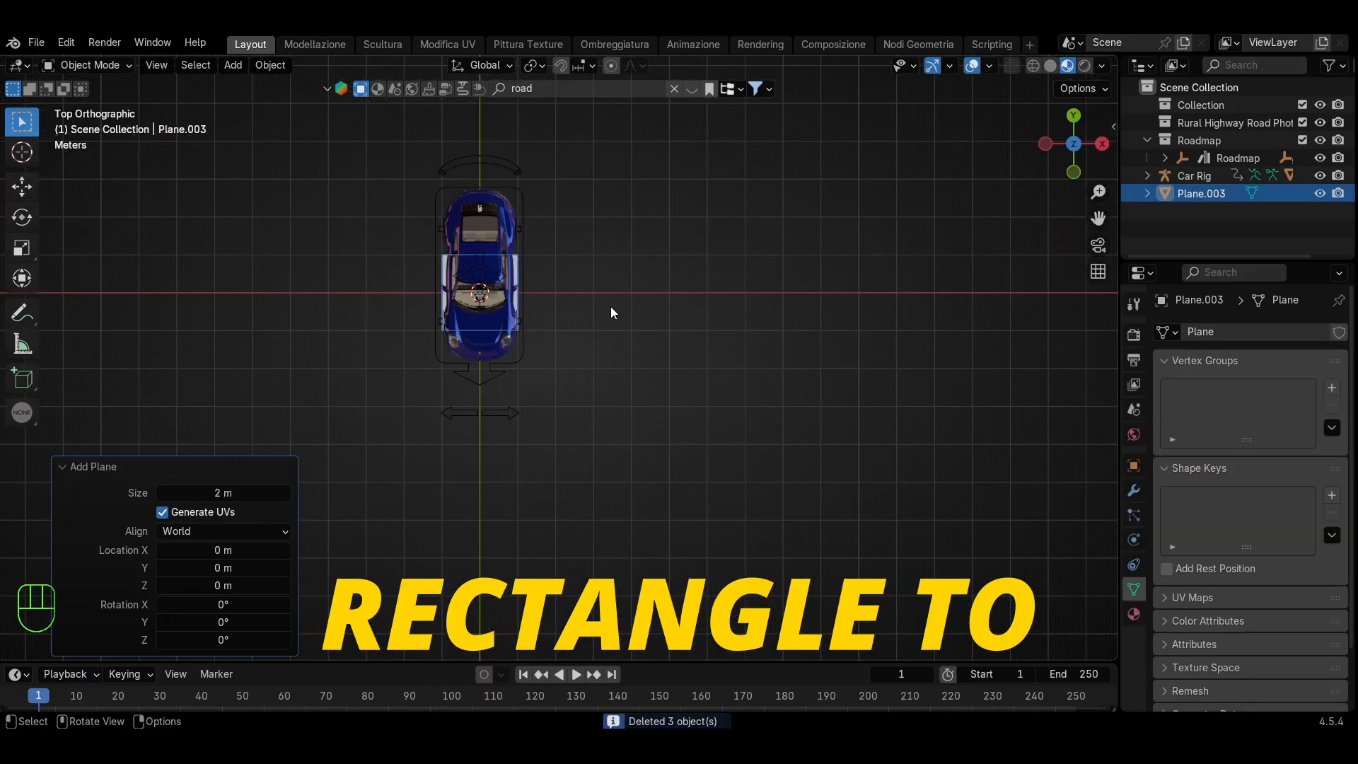
key(s)
key(Escape)
click(177, 491)
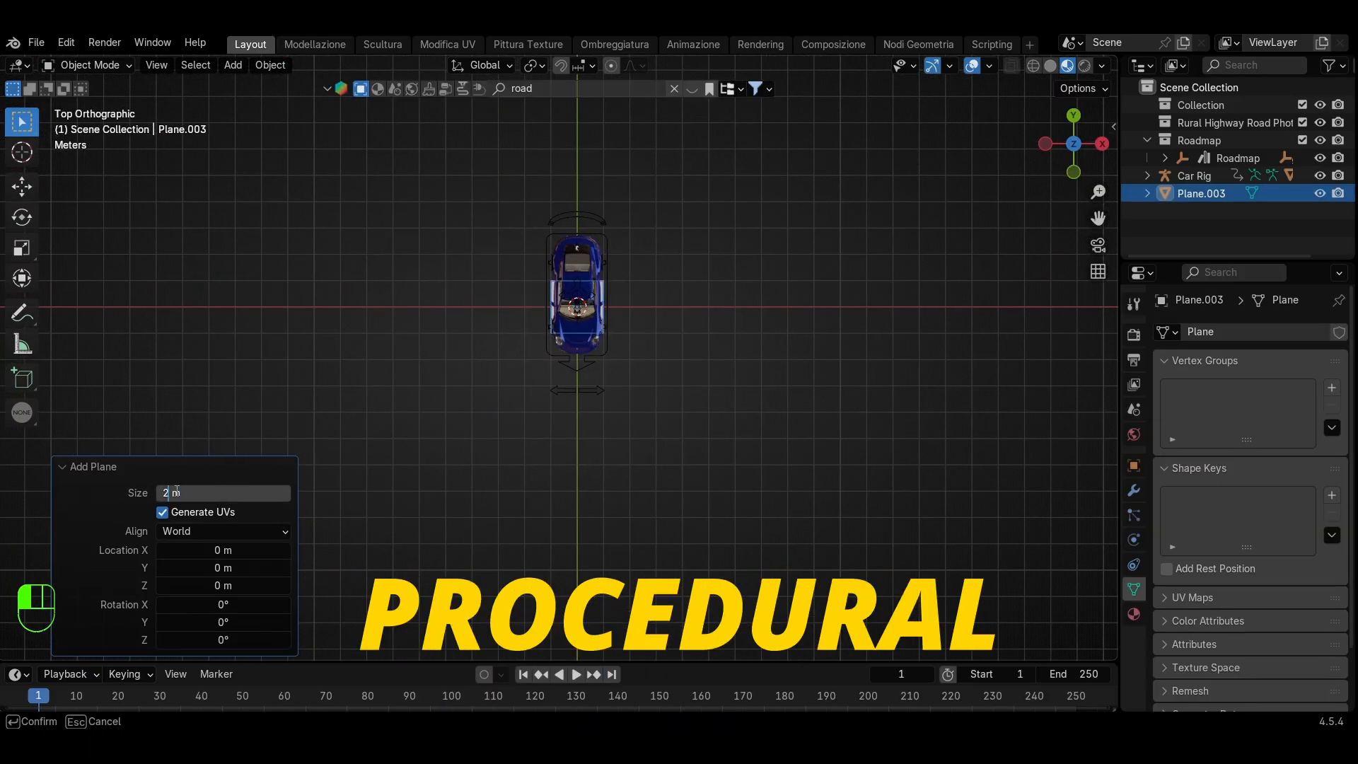
key(Return)
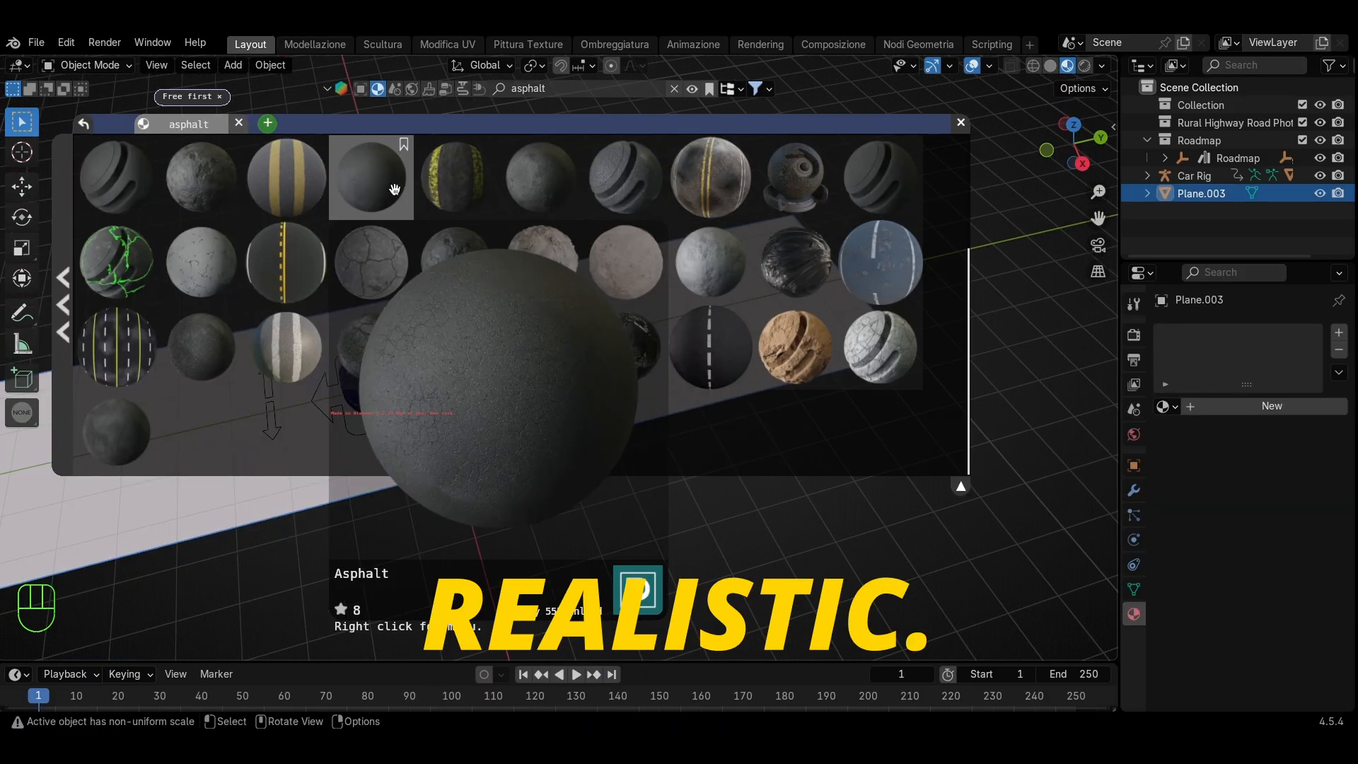
drag(374, 176, 701, 402)
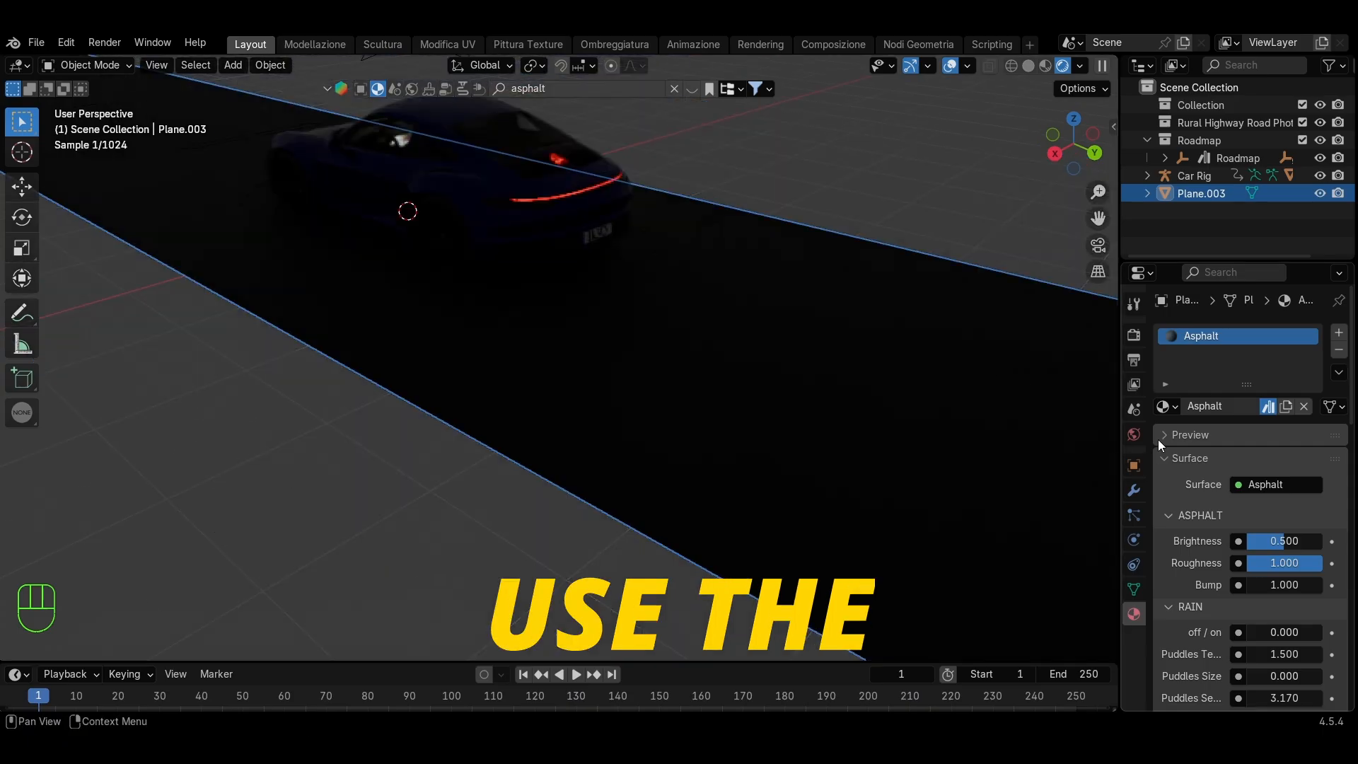
Light the world with a Nishita Sky Texture: sun size 0°, intensity 0.5, elevation 174°, ozone 6.263 and strength 0.8
click(1133, 435)
click(1238, 441)
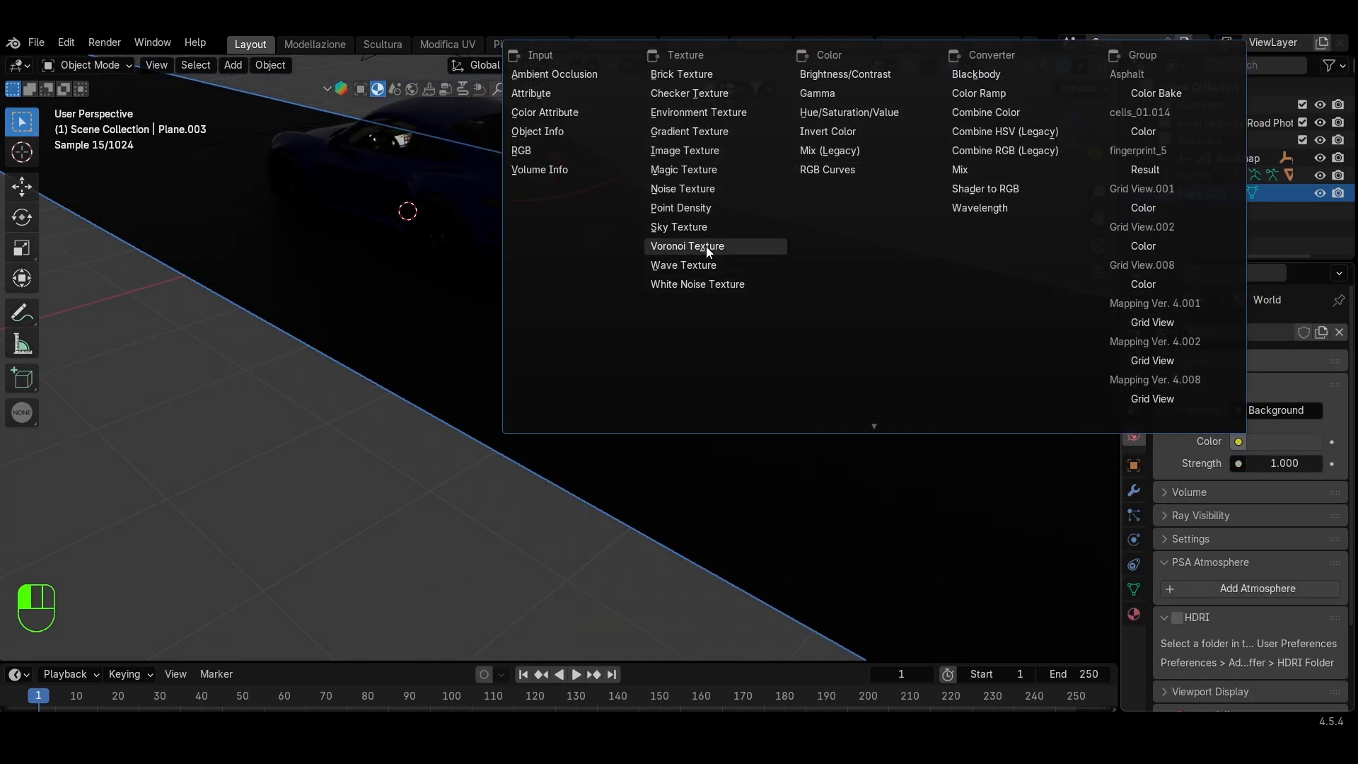
click(700, 228)
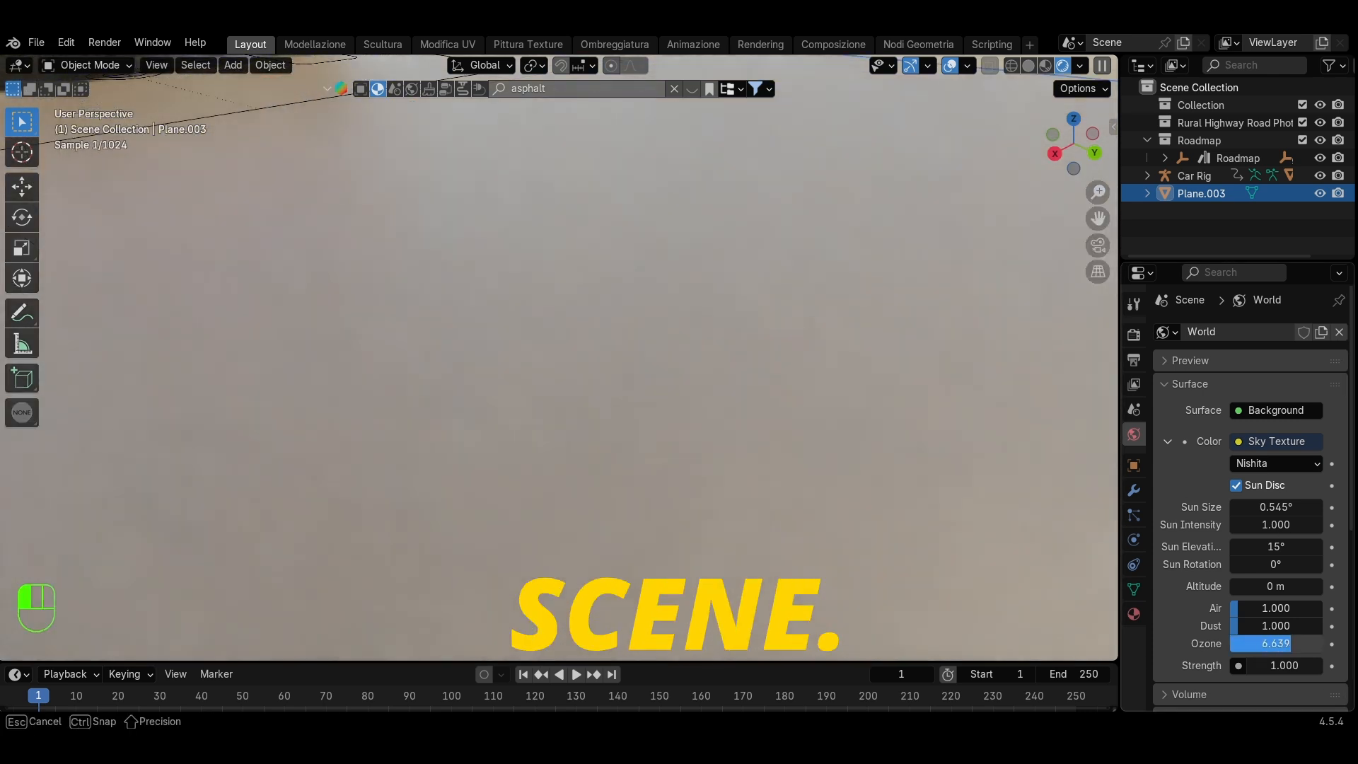
drag(1290, 643, 1309, 642)
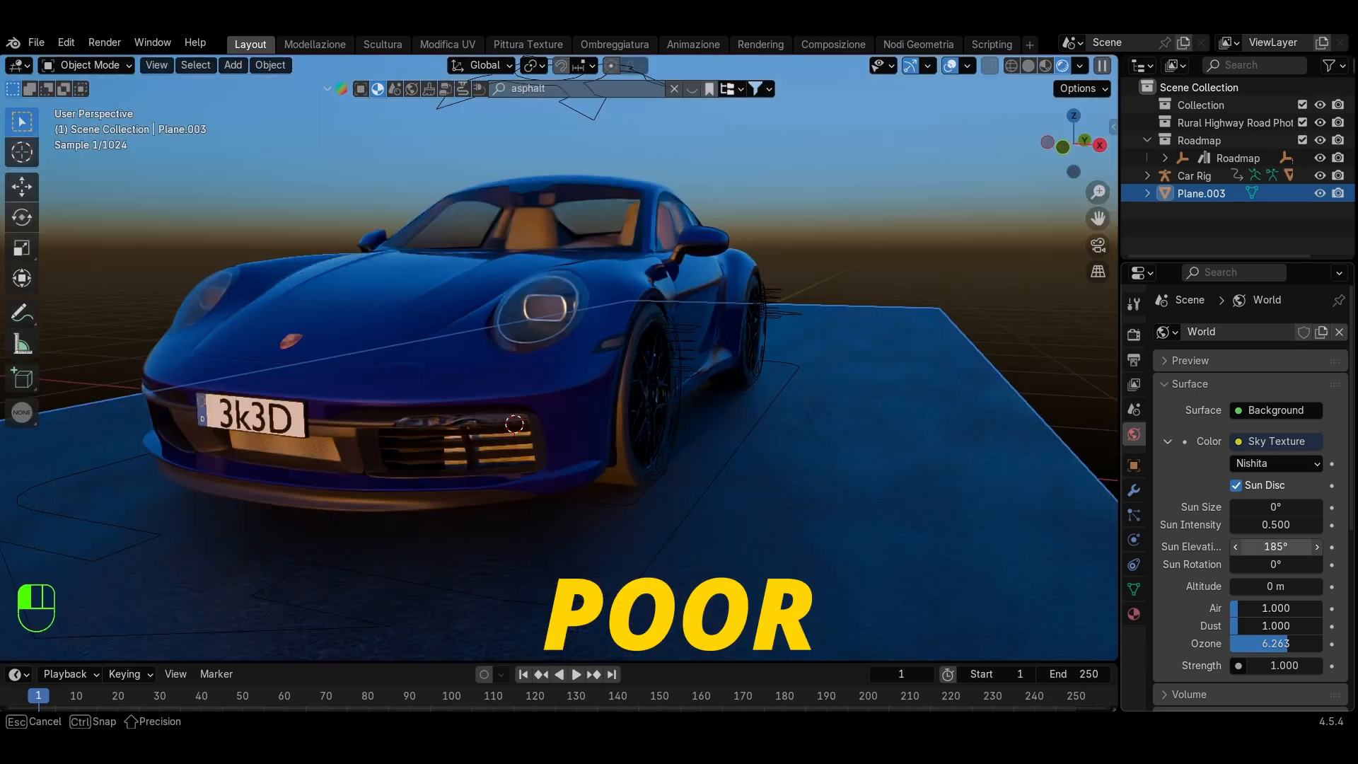
drag(1275, 546, 1265, 546)
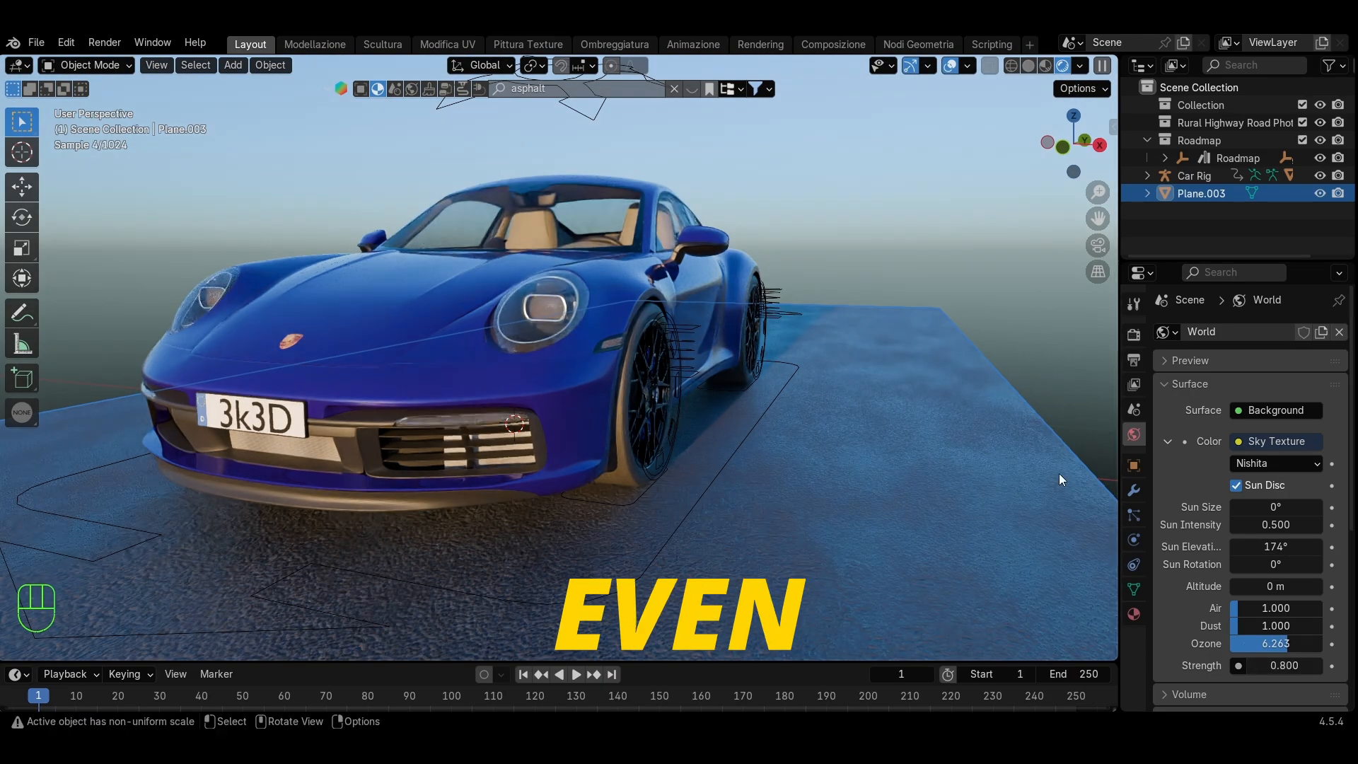
Place the 3D Road Barrier Model from the asset library at the near corner of the road plane
click(926, 307)
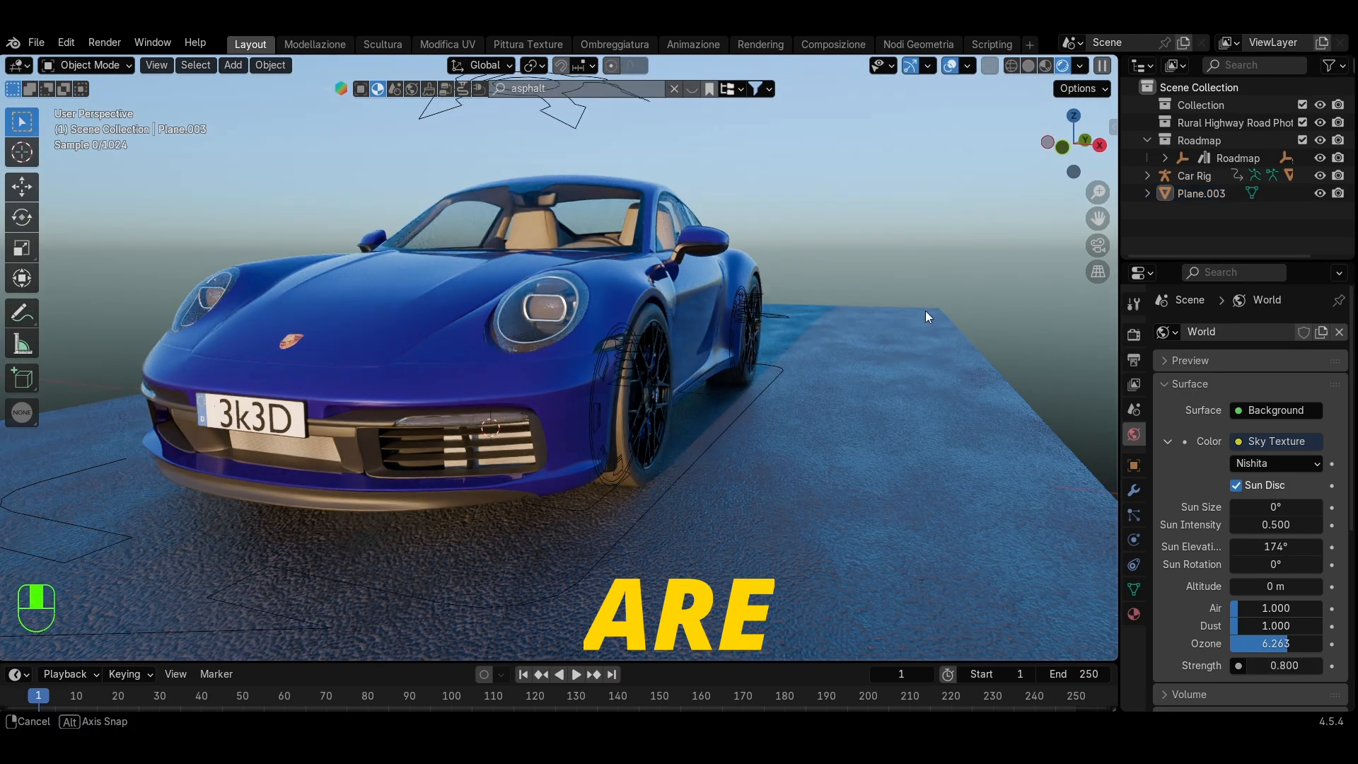
scroll(616, 331, down, 5)
middle_drag(925, 311, 621, 469)
scroll(767, 512, up, 2)
scroll(542, 477, up, 4)
scroll(621, 469, up, 3)
middle_drag(655, 523, 545, 438)
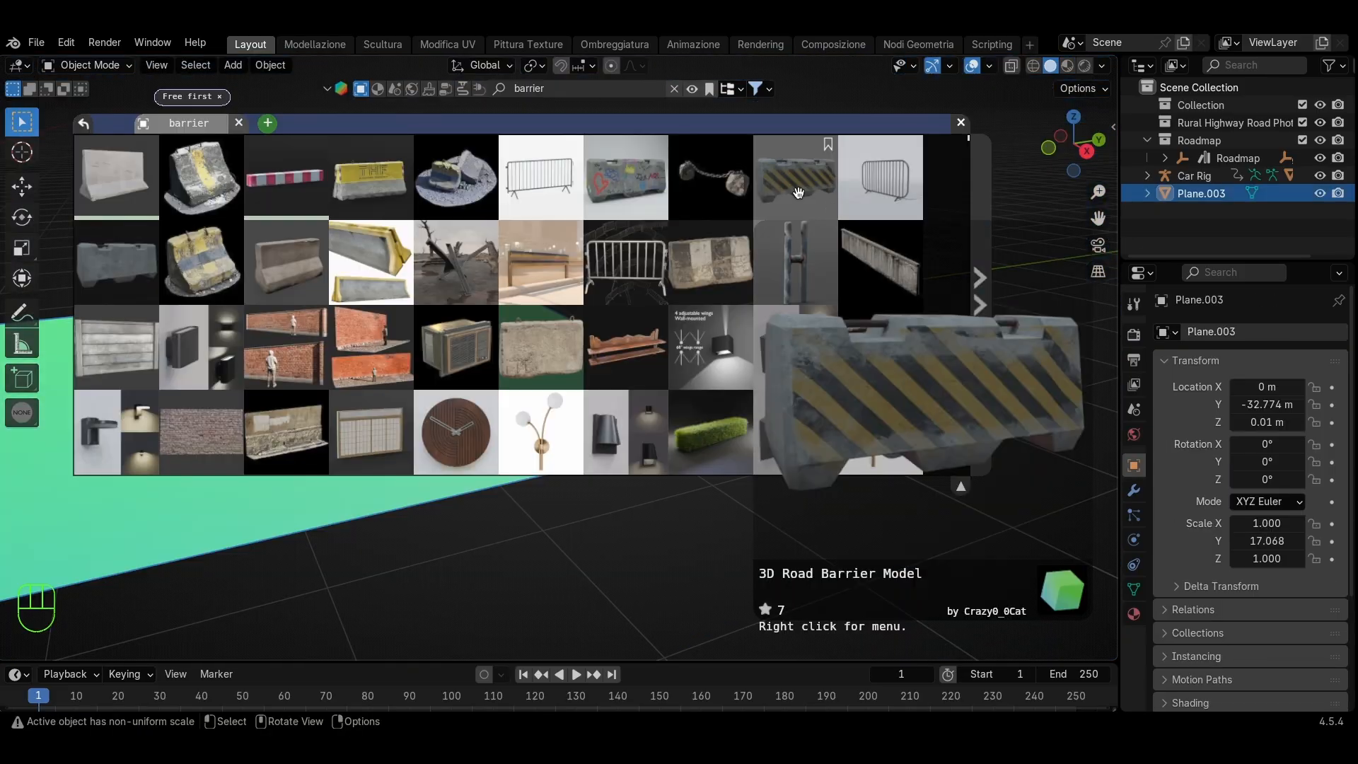
drag(795, 177, 698, 567)
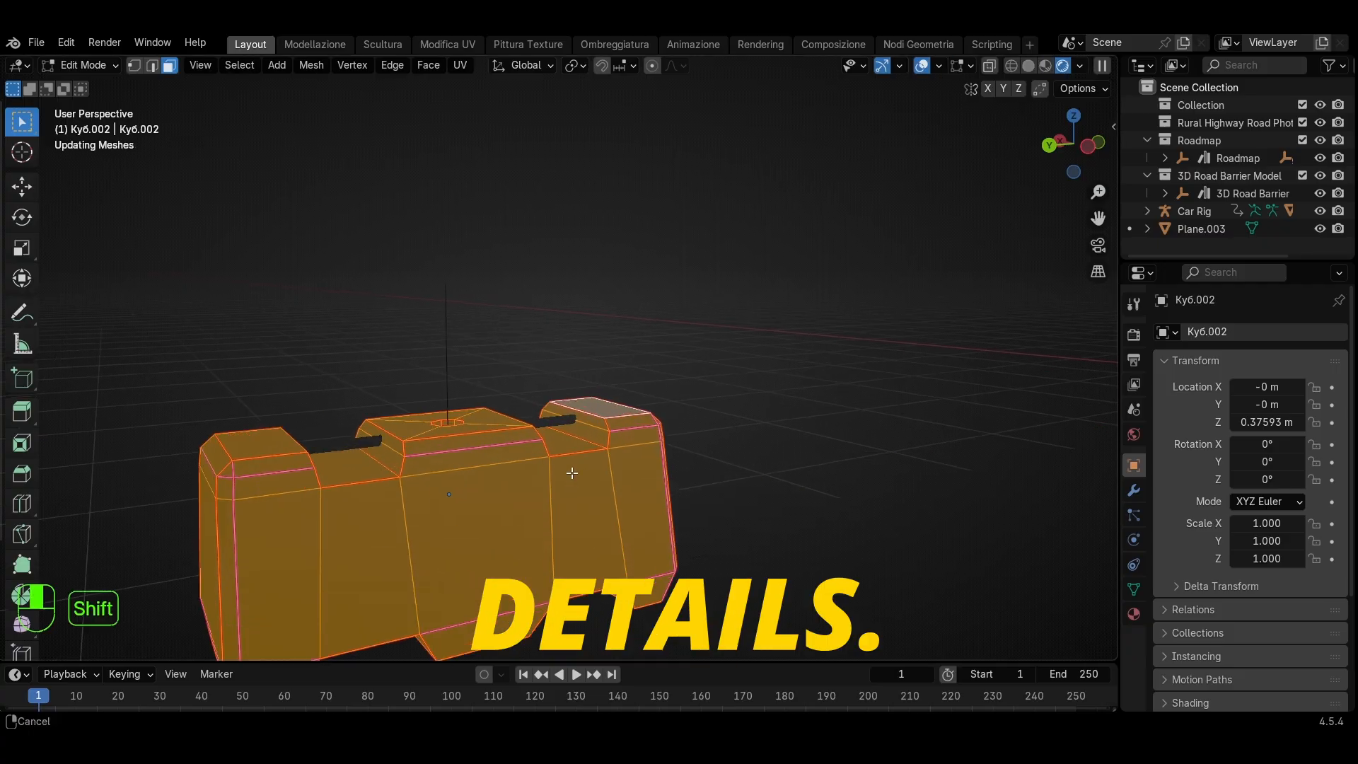
Array the barrier along the road with a relative offset of X 0 and Y 1 and a count of 68
click(1252, 331)
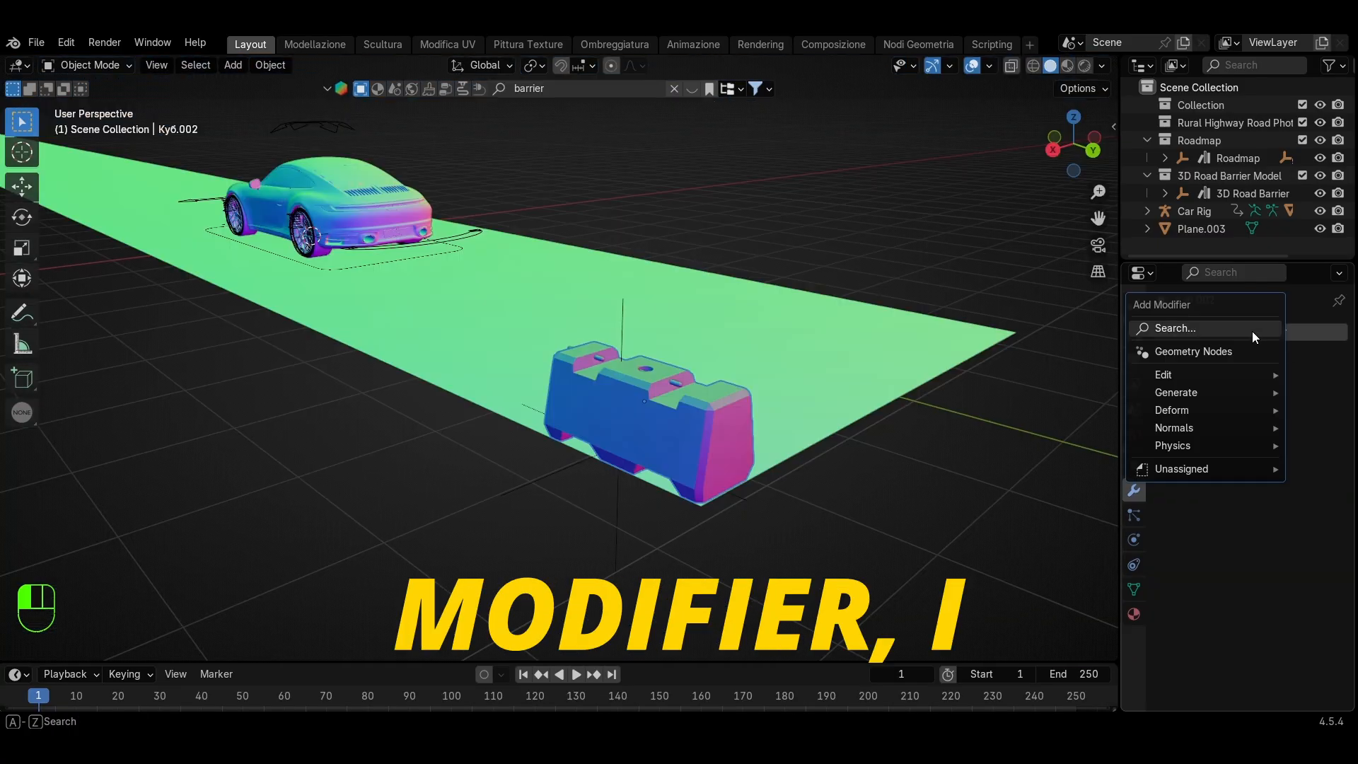
text(arr)
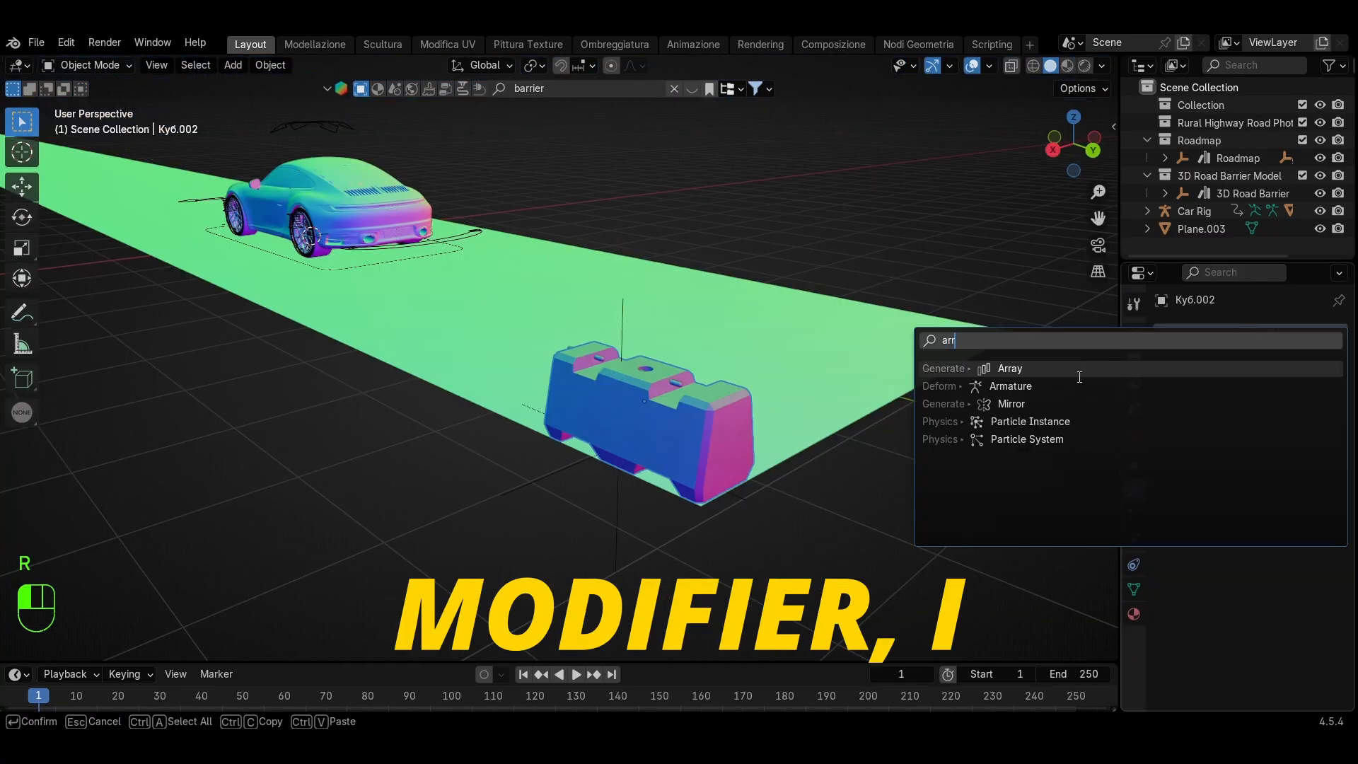
click(1079, 371)
text(0)
key(Return)
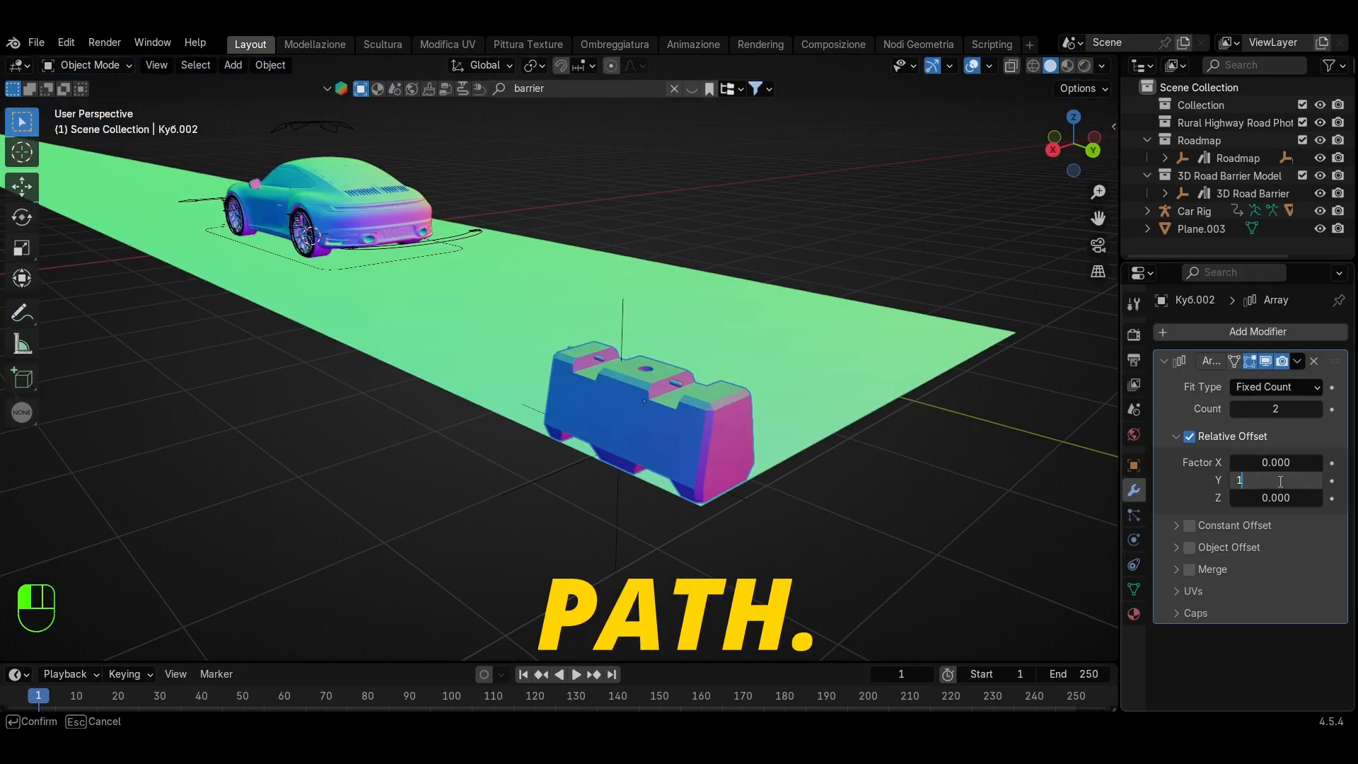
drag(1275, 409, 752, 388)
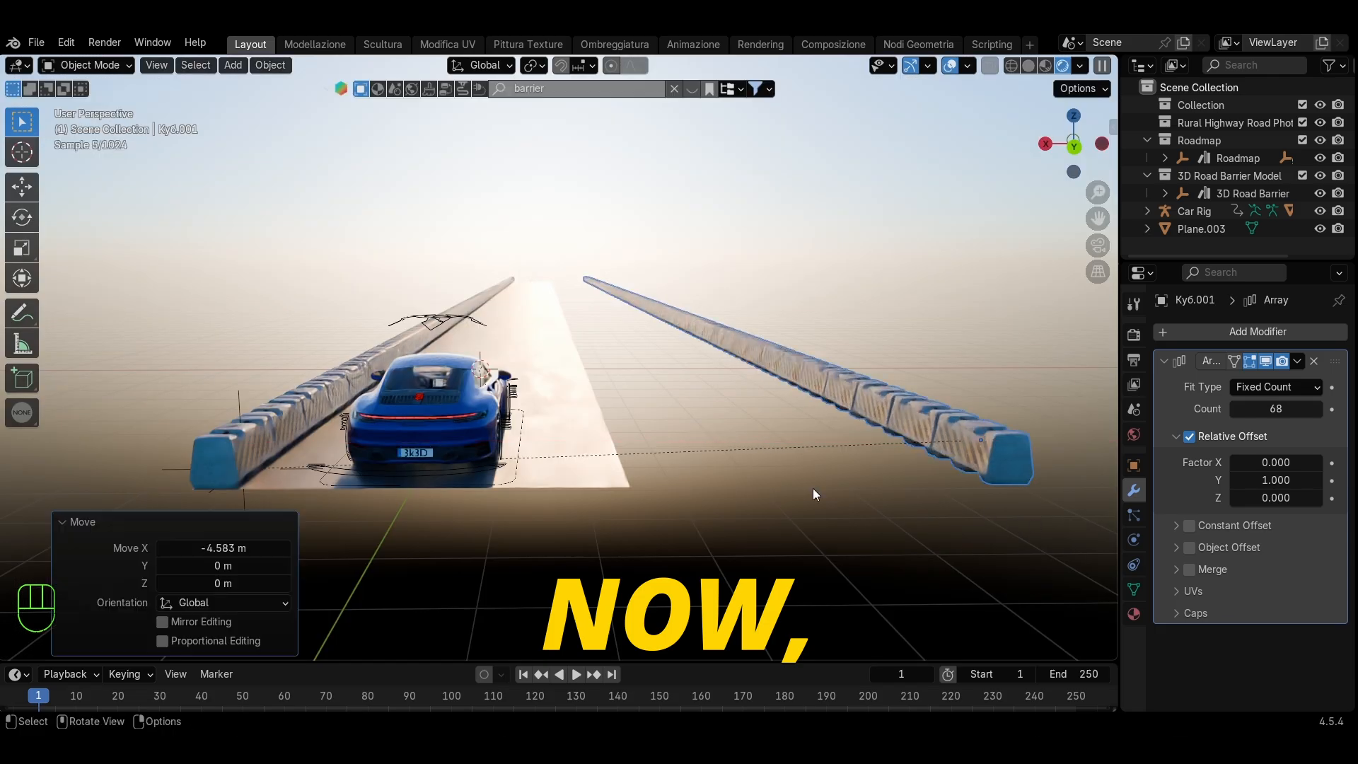
Duplicate the road plane about -5.76 m along X and snap the copy against the original to widen the road
shift+middle_drag(599, 504, 551, 482)
key(shift+d)
middle_drag(637, 498, 700, 502)
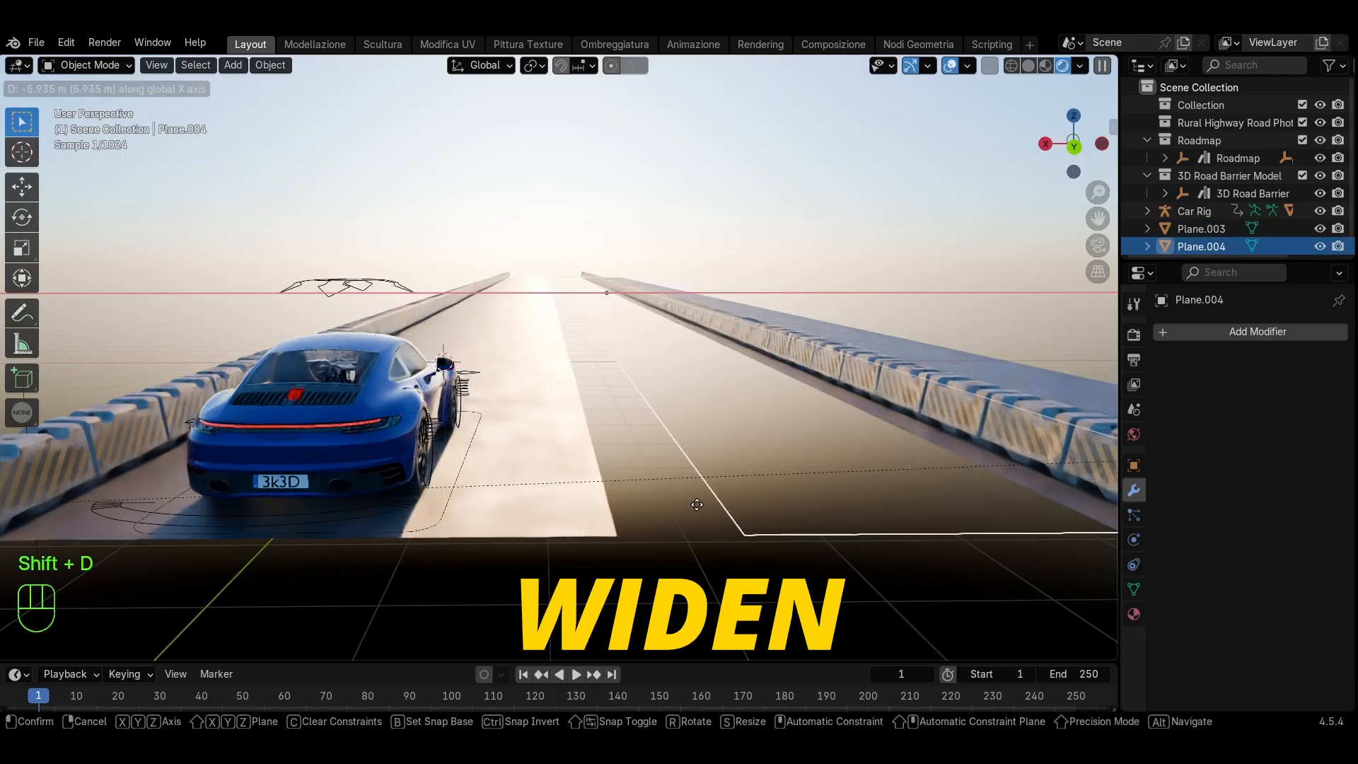
click(716, 530)
key(g)
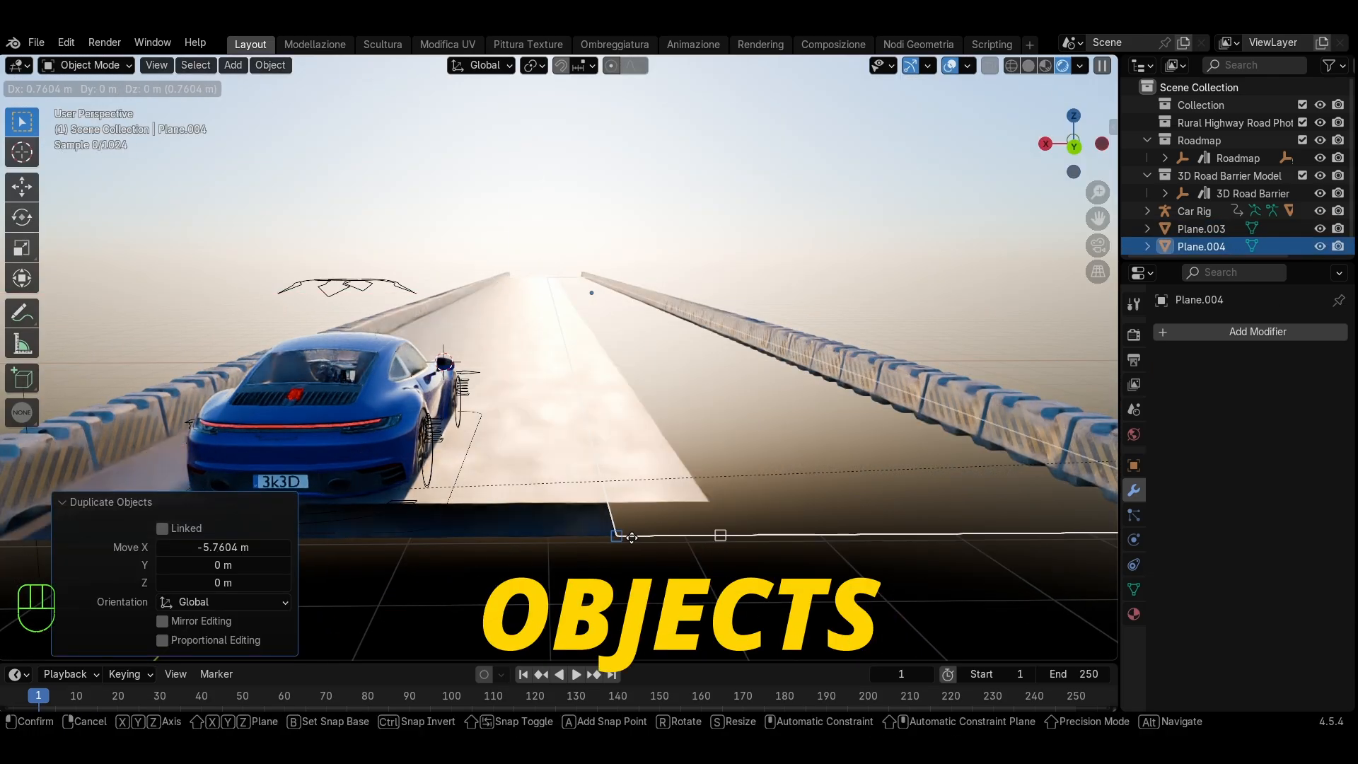
click(712, 565)
click(710, 560)
Switch the viewport from rendered to solid shading
scroll(710, 561, up, 2)
shift+middle_drag(710, 561, 616, 471)
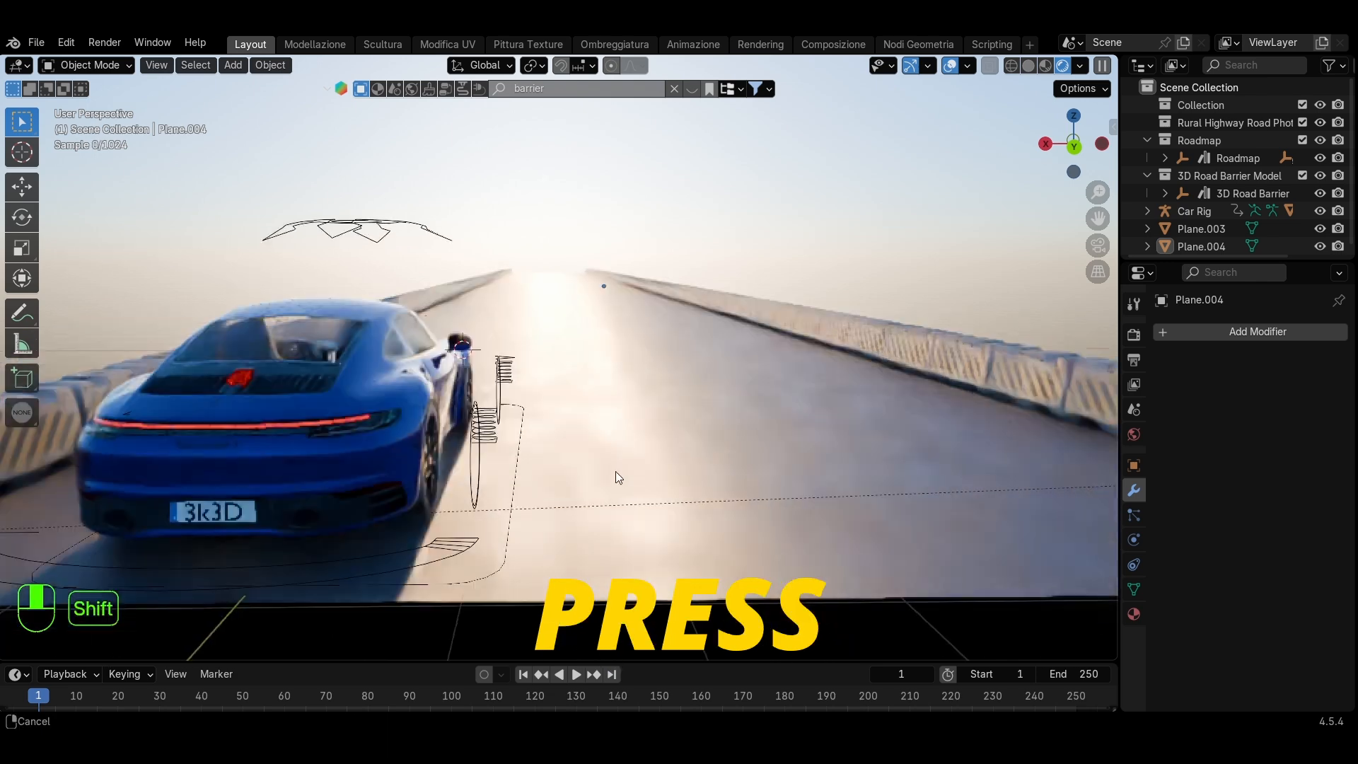
scroll(616, 471, up, 5)
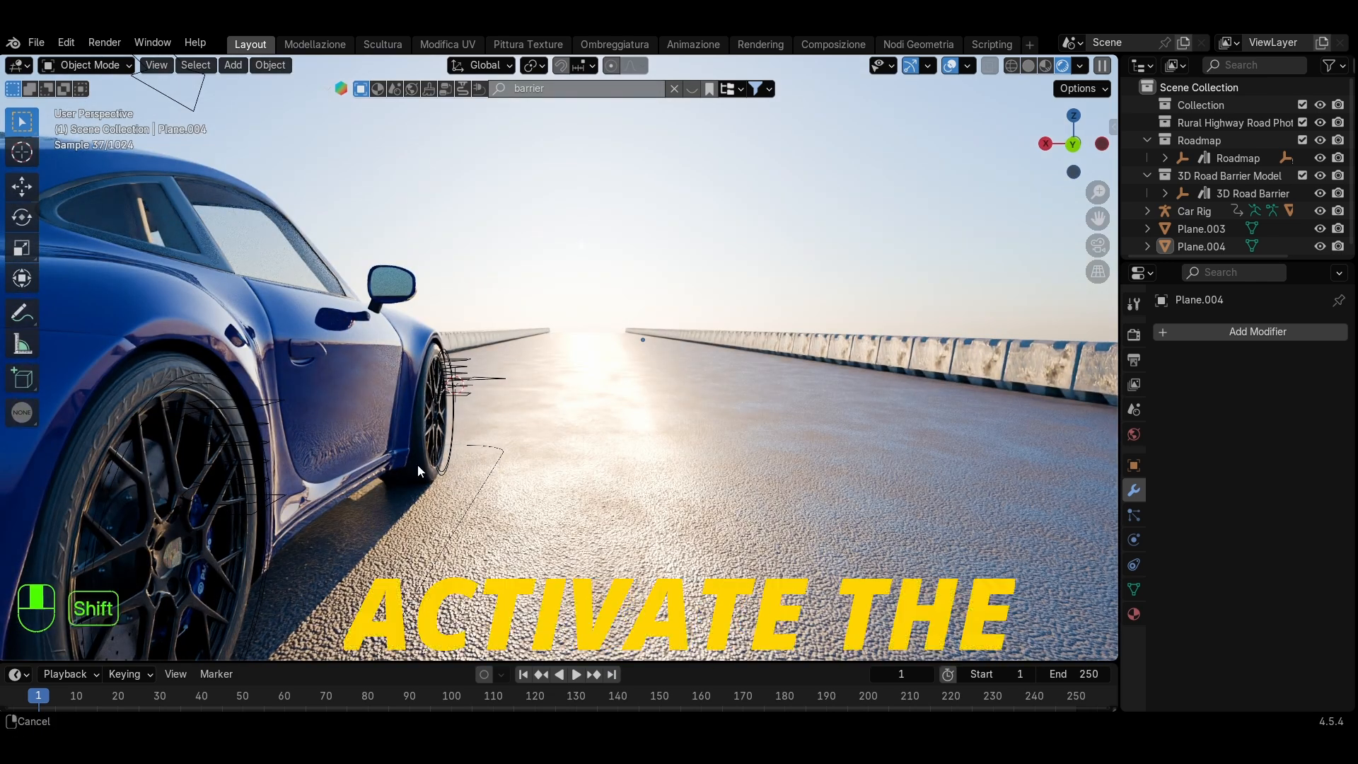
shift+middle_drag(417, 463, 449, 451)
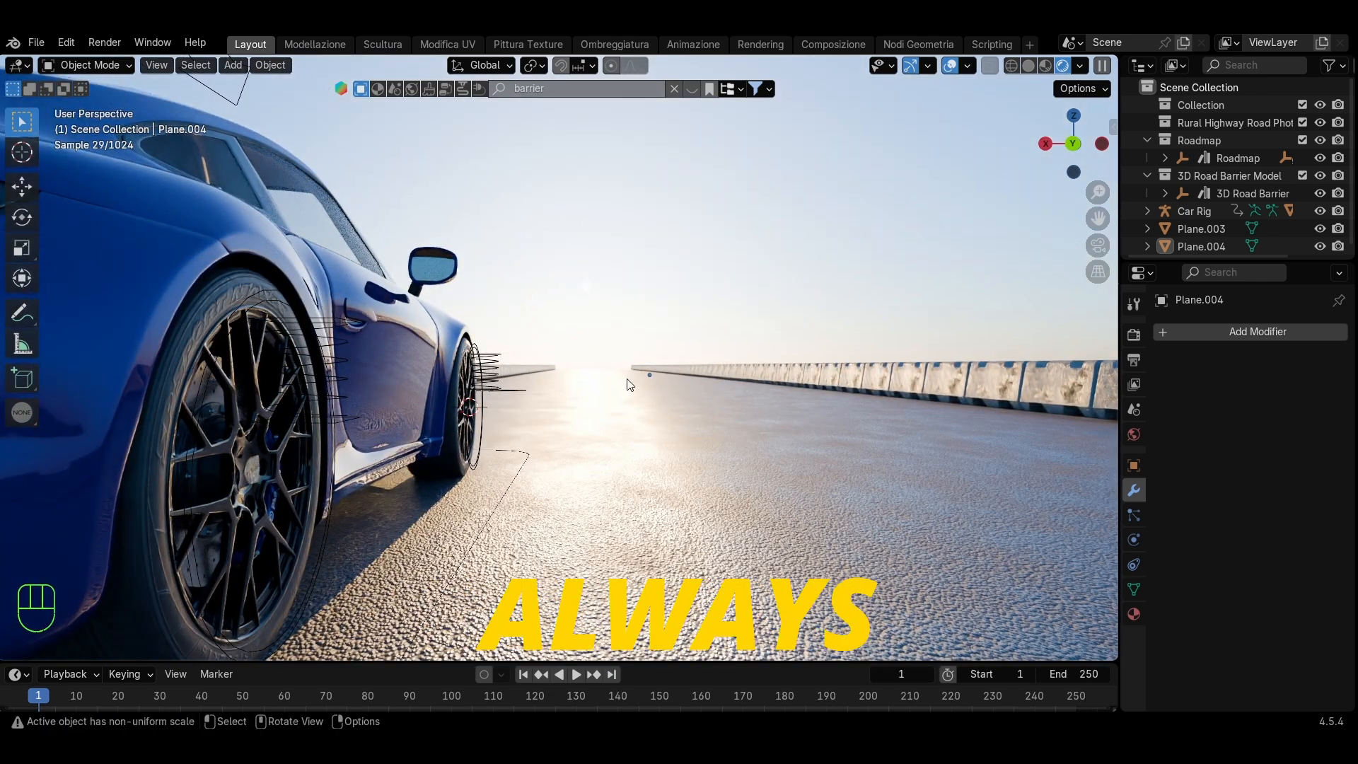
key(z)
middle_drag(721, 288, 570, 431)
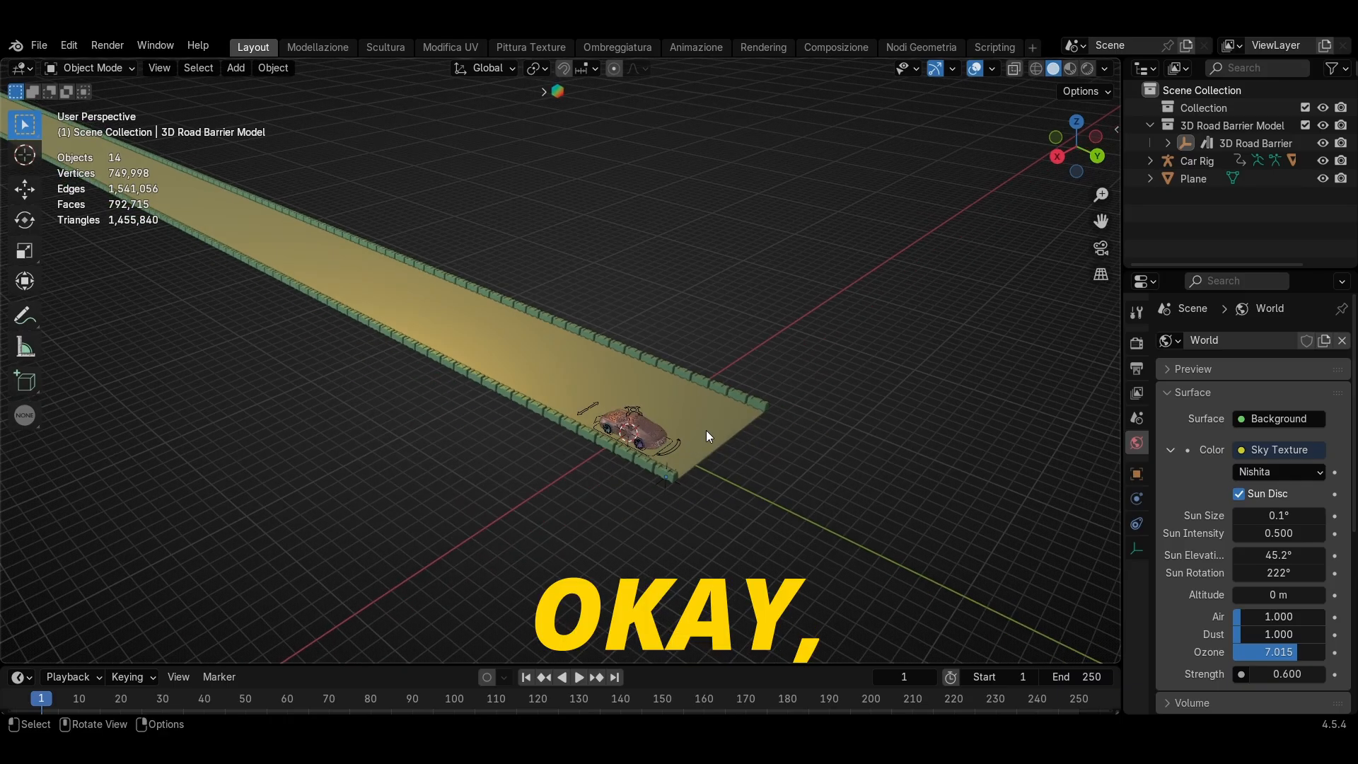
Add a Bézier curve with a 1 m radius at the world origin
middle_drag(706, 430, 643, 473)
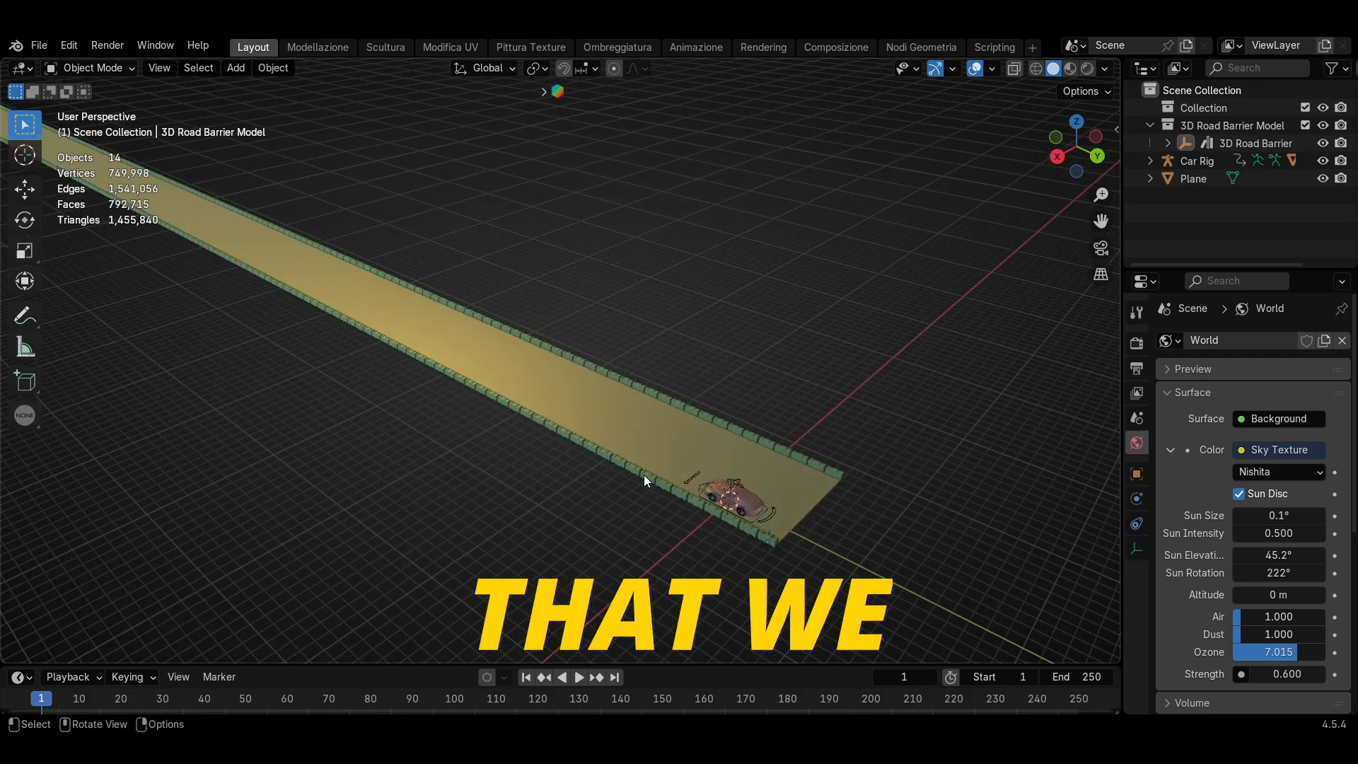
key(shift+a)
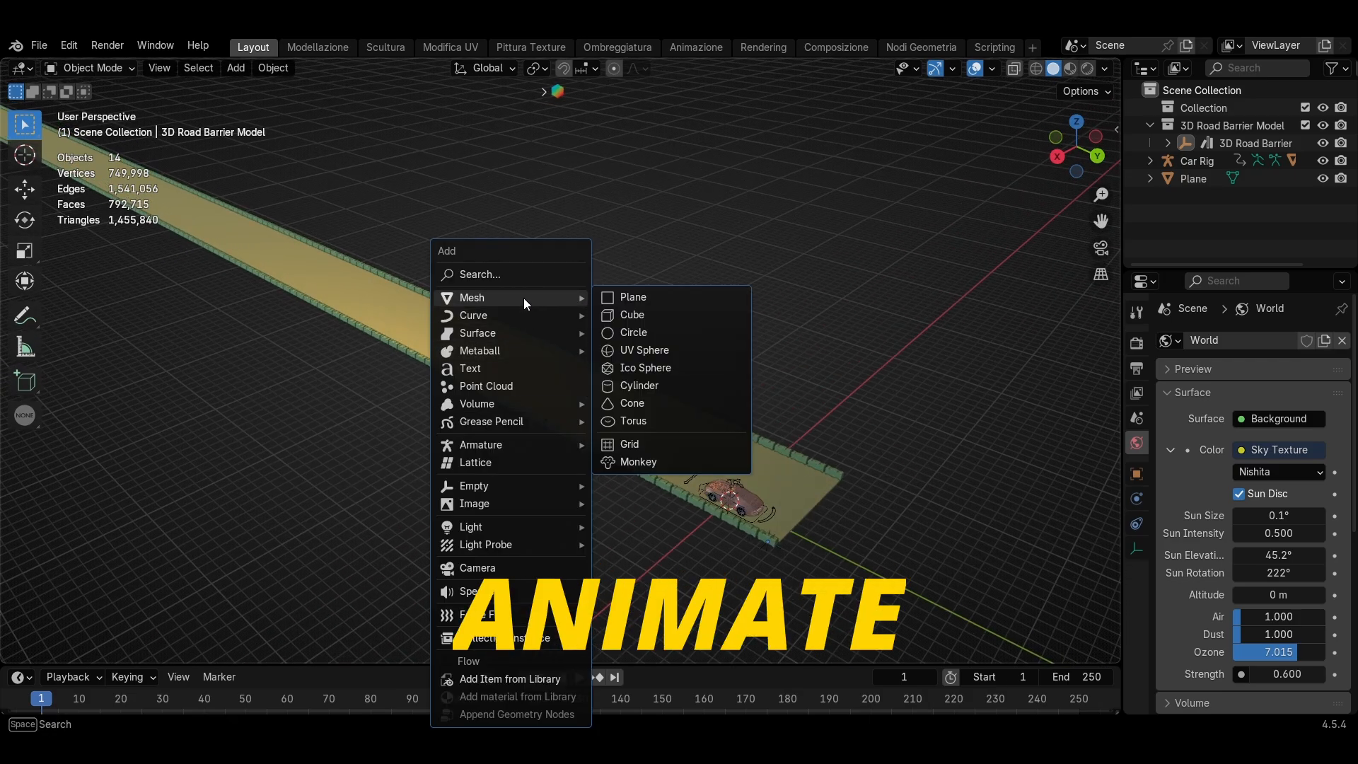
mouse_move(515, 312)
click(634, 313)
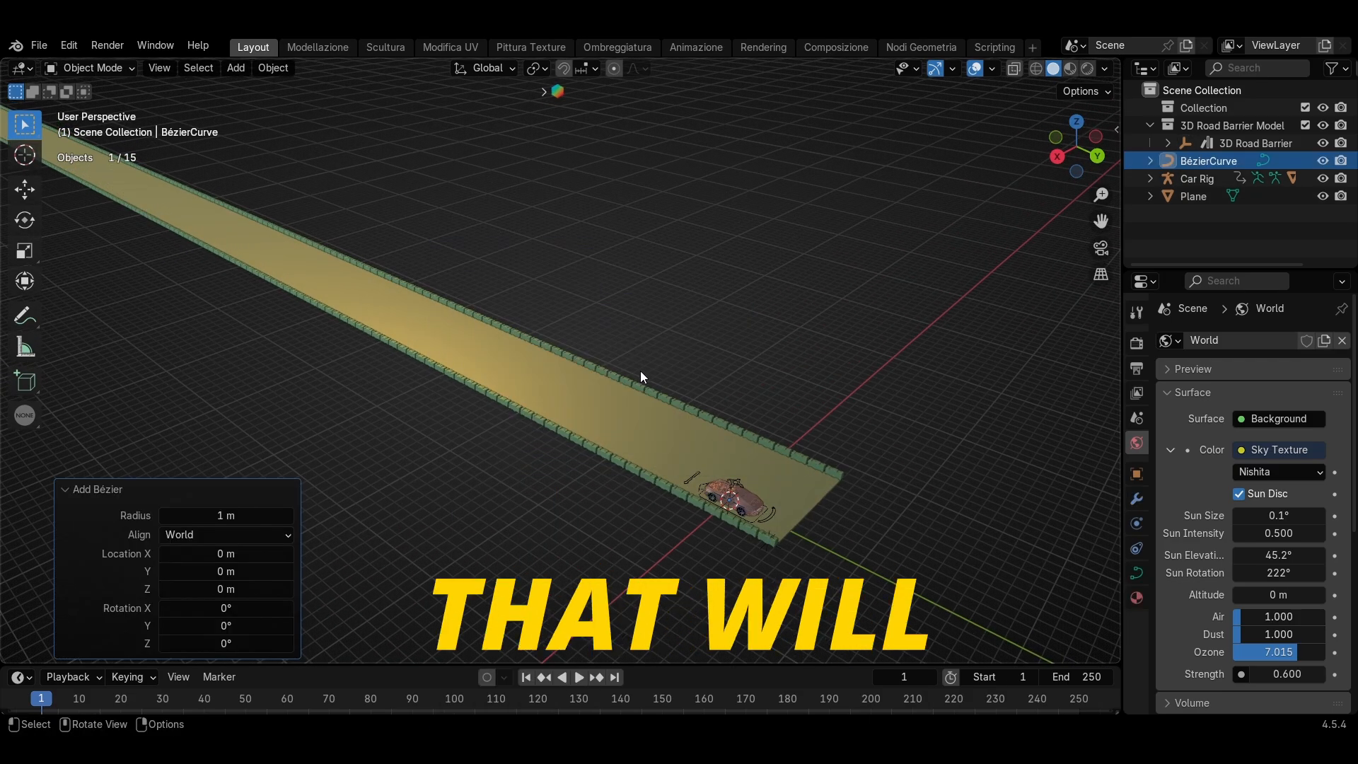
In top-view Edit Mode, rotate the curve's end point in line with the road and move the far end about 12 m along negative Y
middle_drag(639, 371, 941, 368)
click(1076, 119)
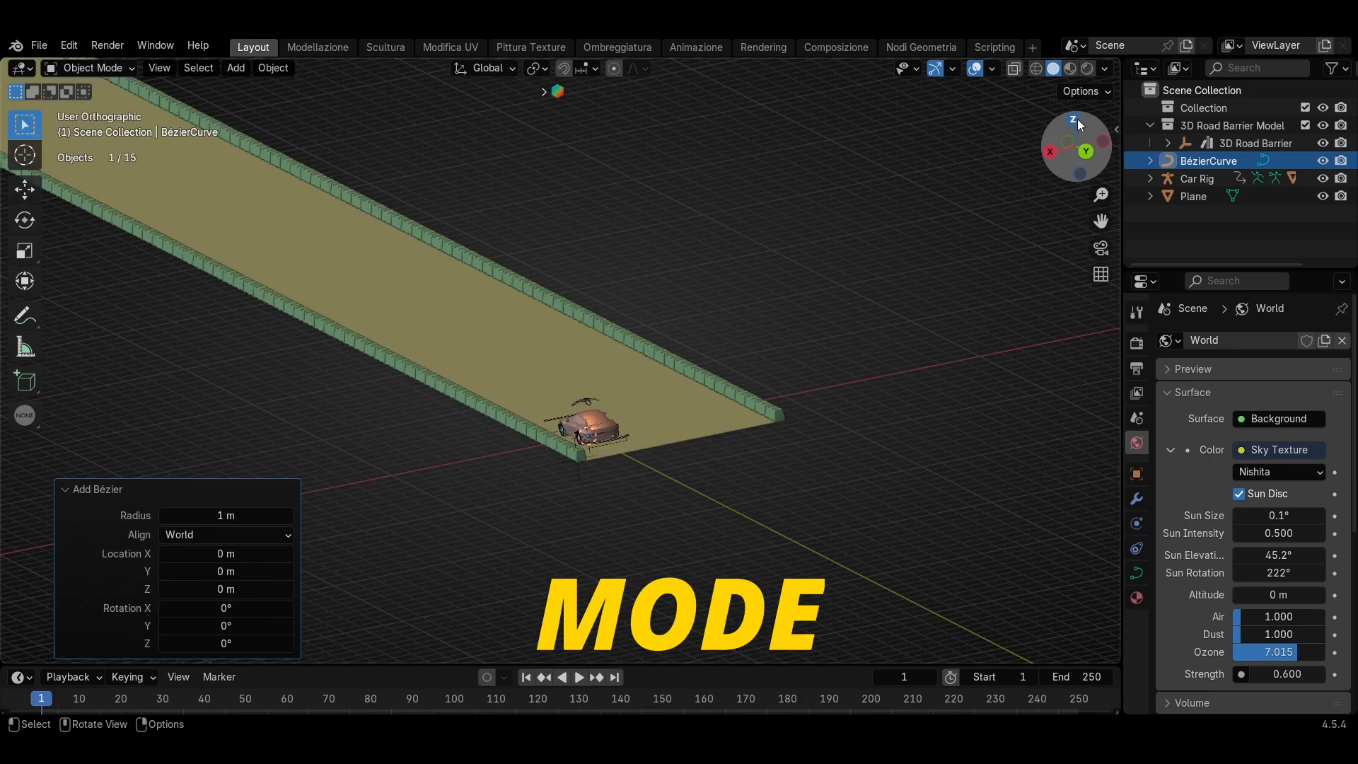
key(Tab)
scroll(829, 352, up, 2)
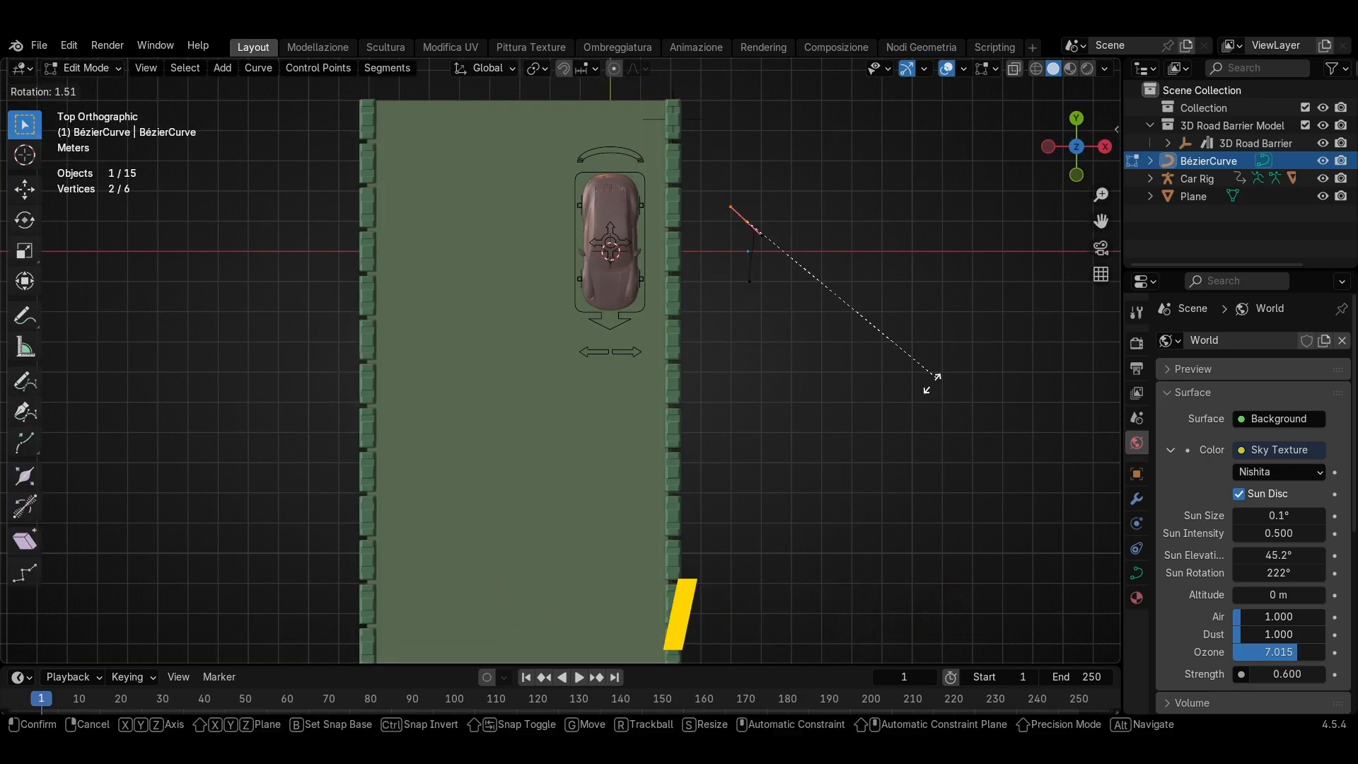
click(761, 474)
scroll(768, 403, down, 2)
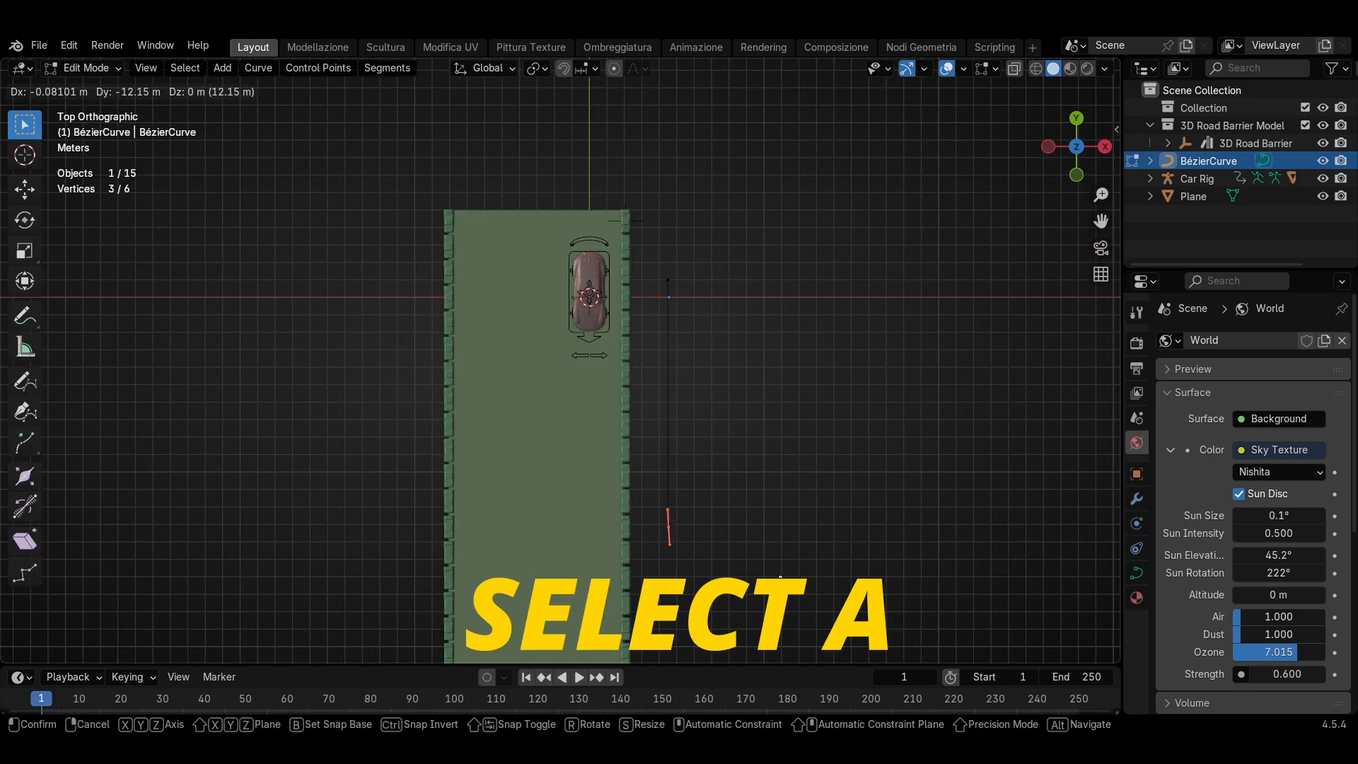
click(780, 576)
Move all curve points -4.2285 m in X and 2.6732 m in Y onto the car, and raise the curve to Z 0.01 m
scroll(717, 314, down, 1)
drag(657, 227, 768, 577)
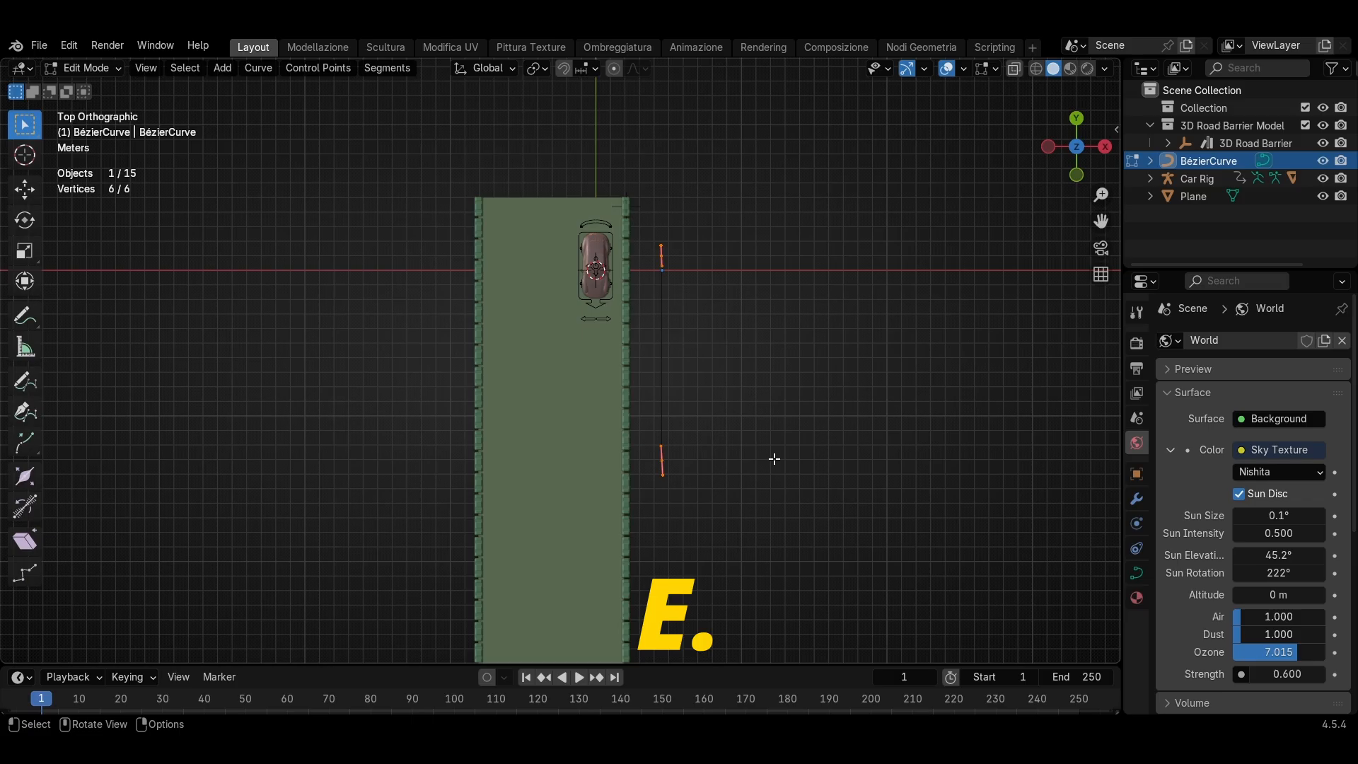
click(708, 427)
middle_drag(708, 427, 635, 540)
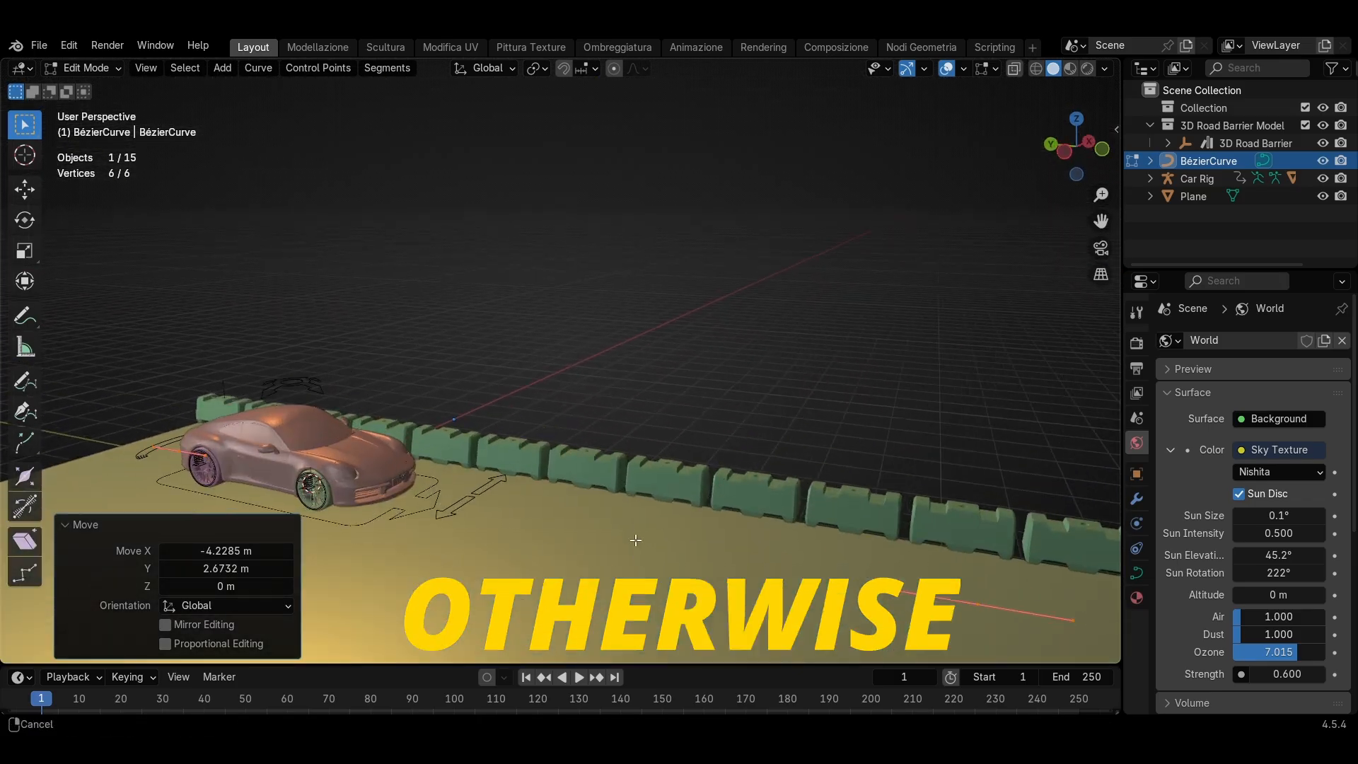
click(1136, 473)
drag(1085, 159, 1067, 137)
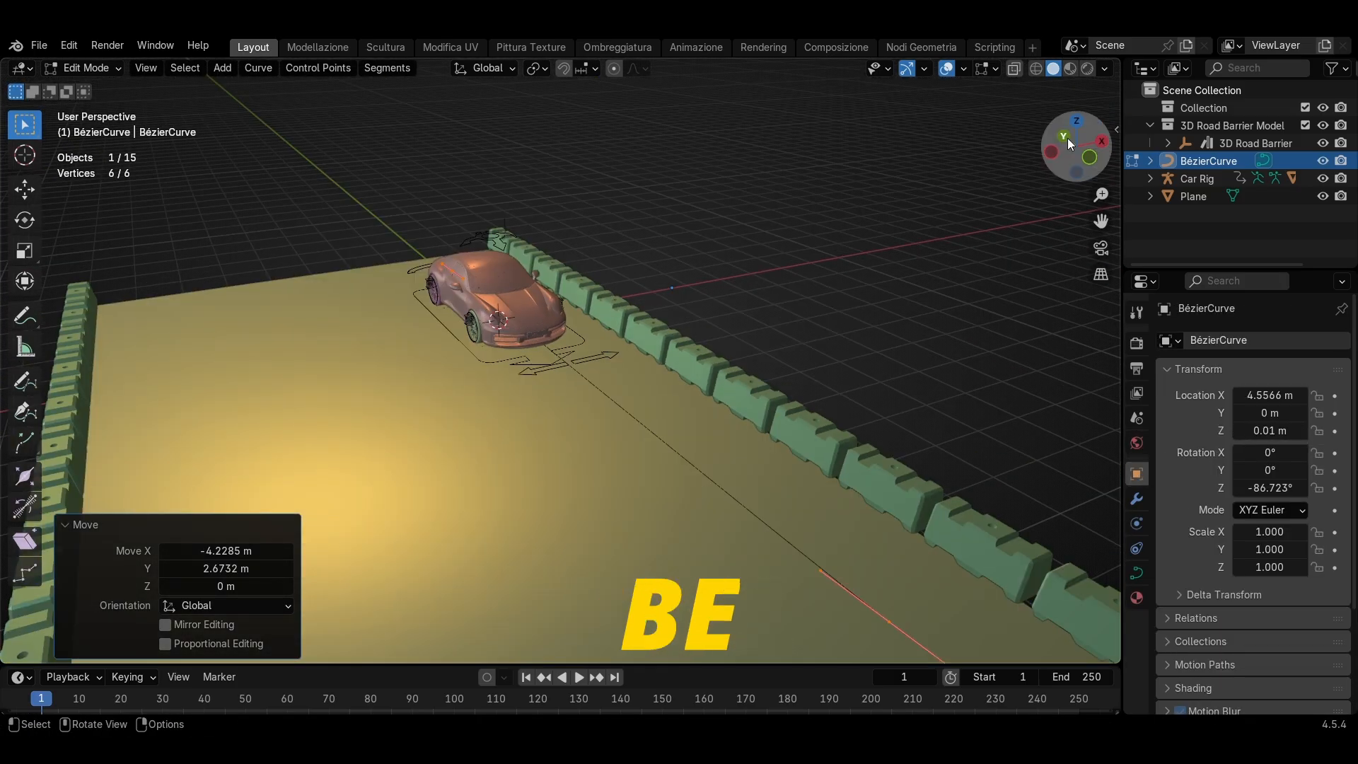
Select the curve's far end point in top view and scale its handles by 3.304
click(1076, 120)
scroll(629, 439, down, 3)
shift+middle_drag(614, 452, 679, 301)
scroll(675, 294, up, 2)
drag(641, 185, 729, 300)
shift+middle_drag(729, 300, 689, 411)
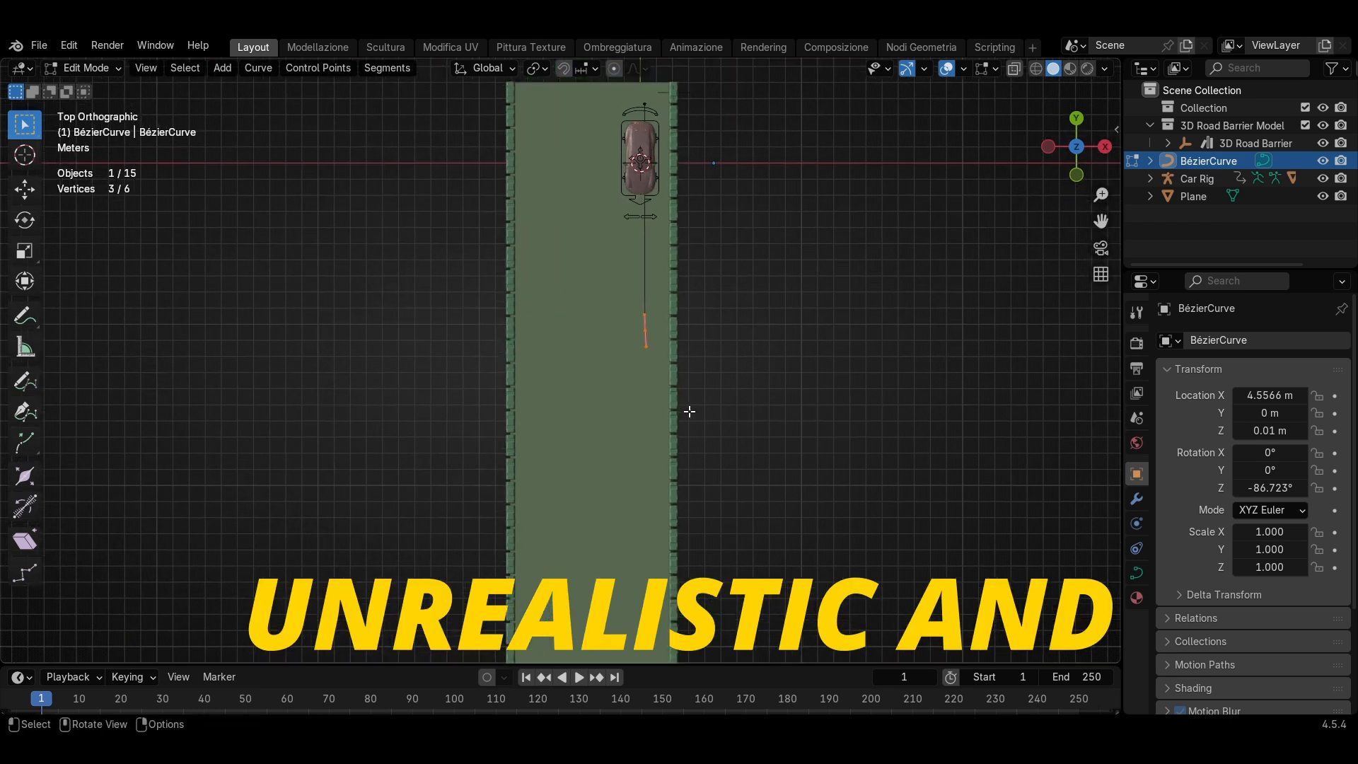
key(s)
click(303, 576)
Extrude the curve's end point -0.091 m in X and -31.307 m in Y, and scale the new point's handles by 2.543
scroll(542, 321, down, 4)
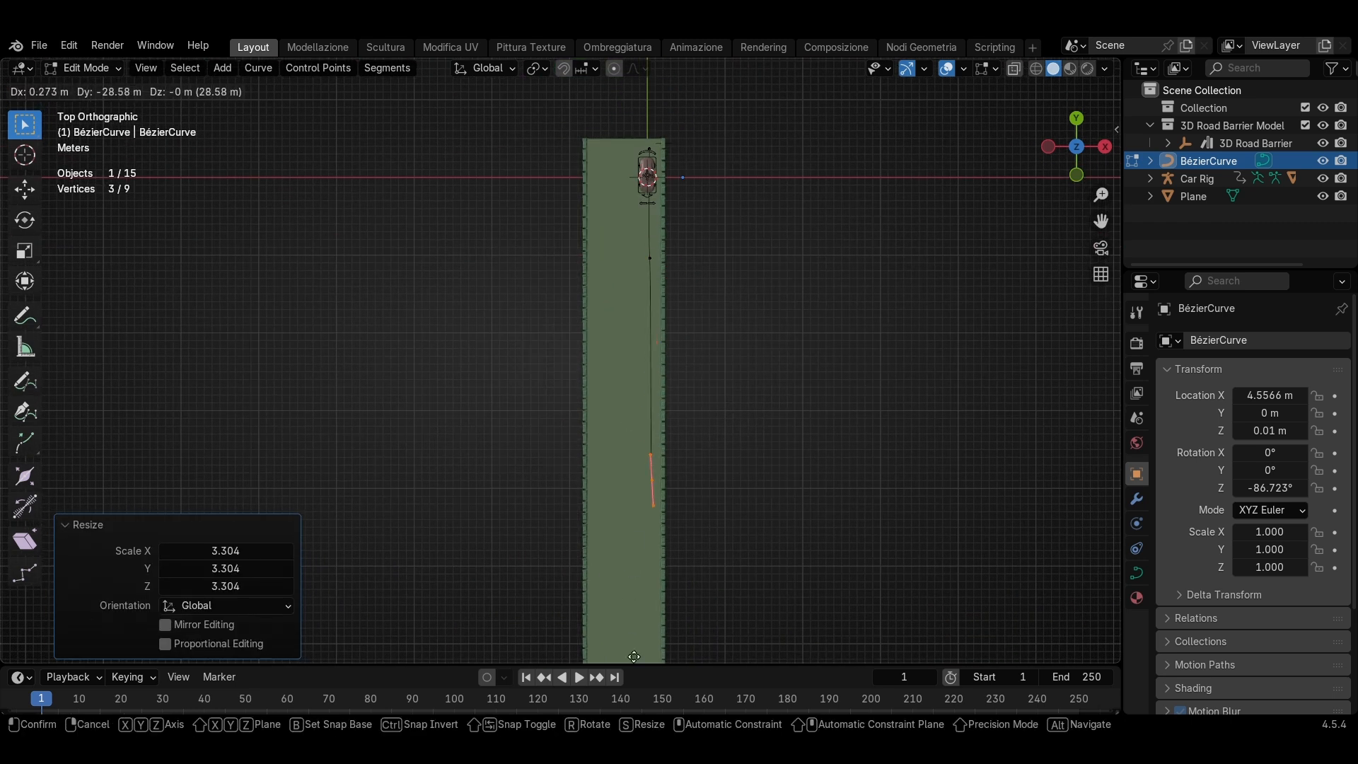
click(632, 75)
scroll(649, 364, up, 2)
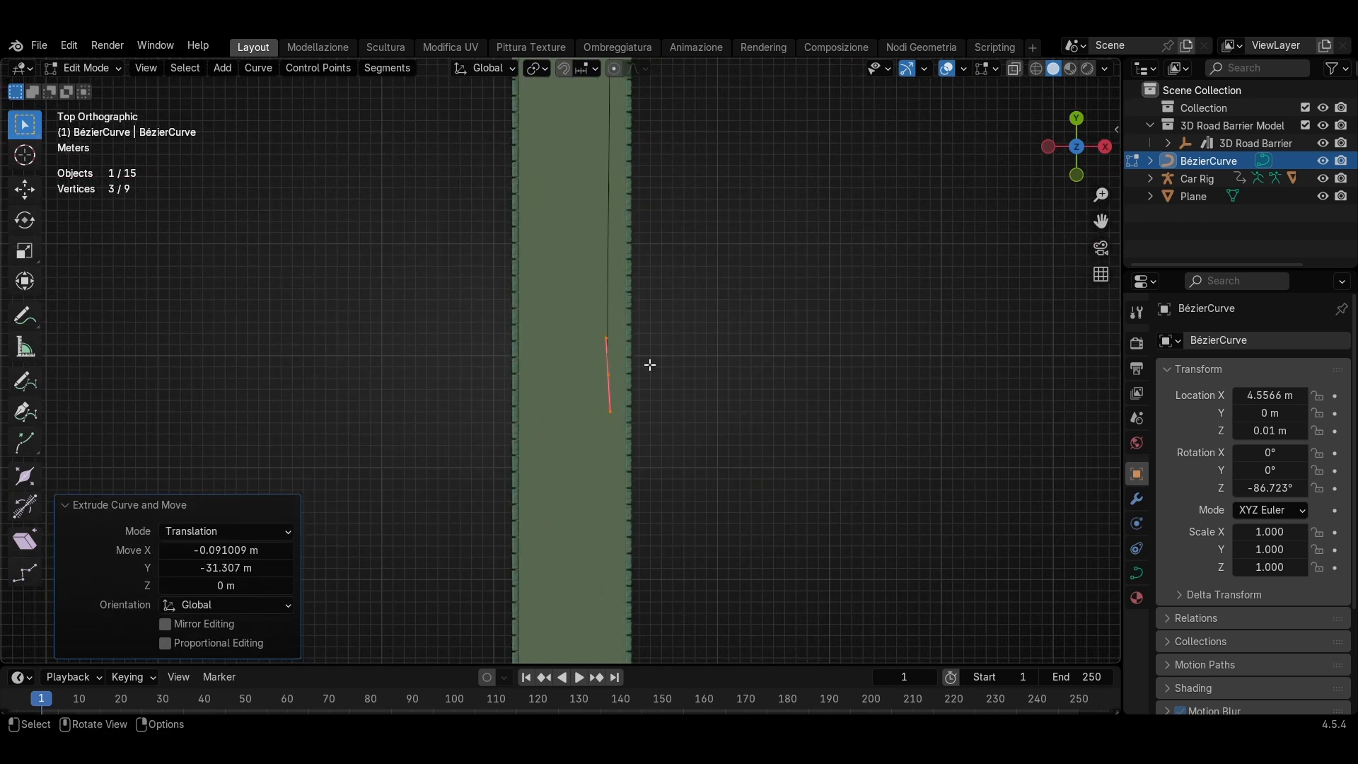
click(718, 427)
scroll(718, 412, down, 3)
click(987, 432)
Extrude a curve point by -5.6615 m in X and -79.714 m in Y, and another farther down the road toward positive X
scroll(660, 325, down, 4)
key(e)
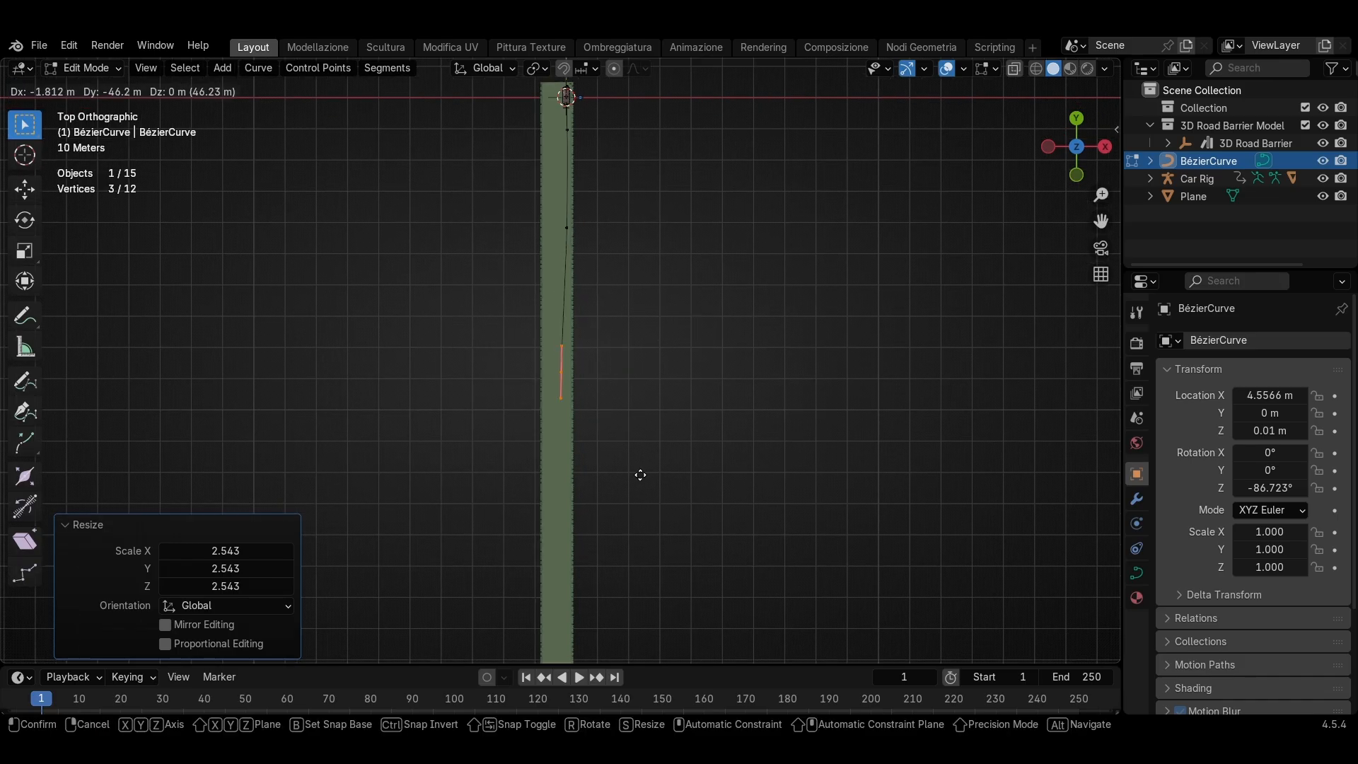
click(626, 573)
scroll(573, 327, down, 2)
key(e)
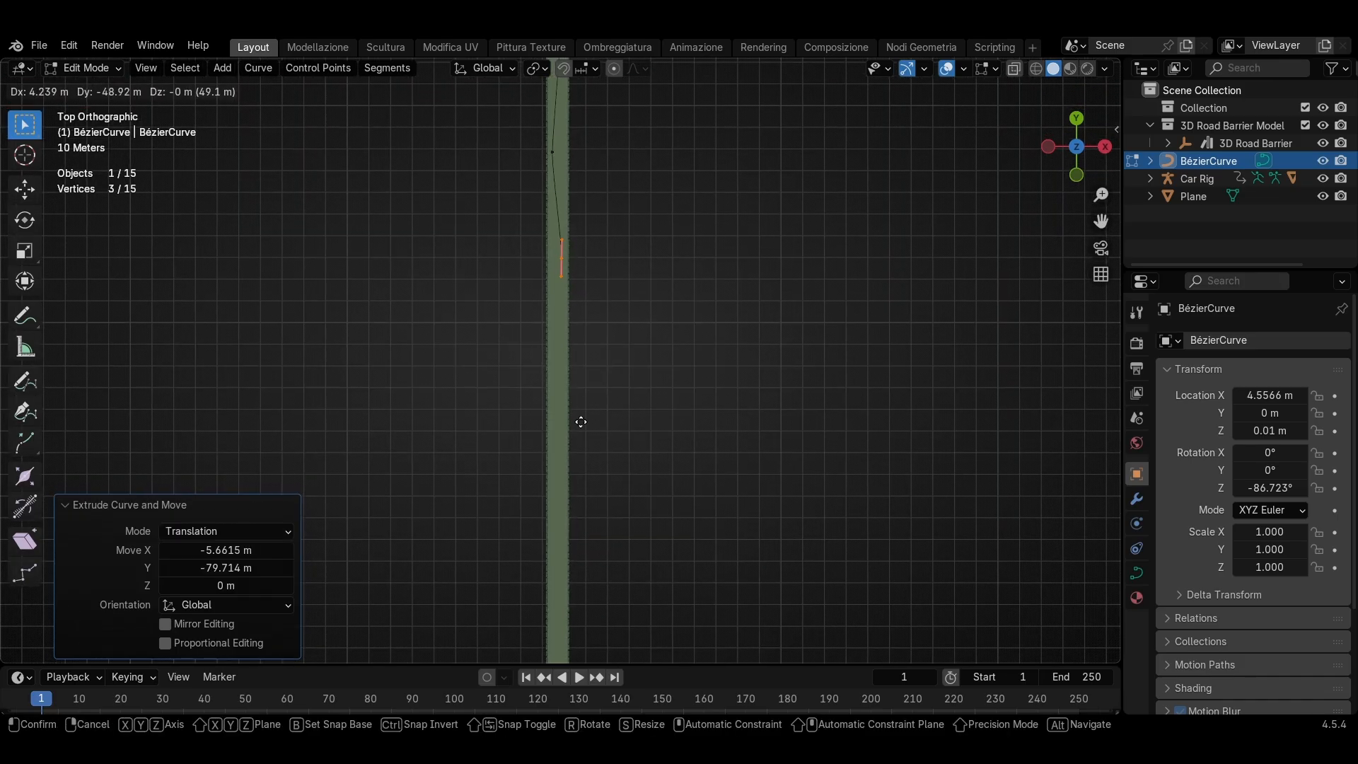
right_click(583, 544)
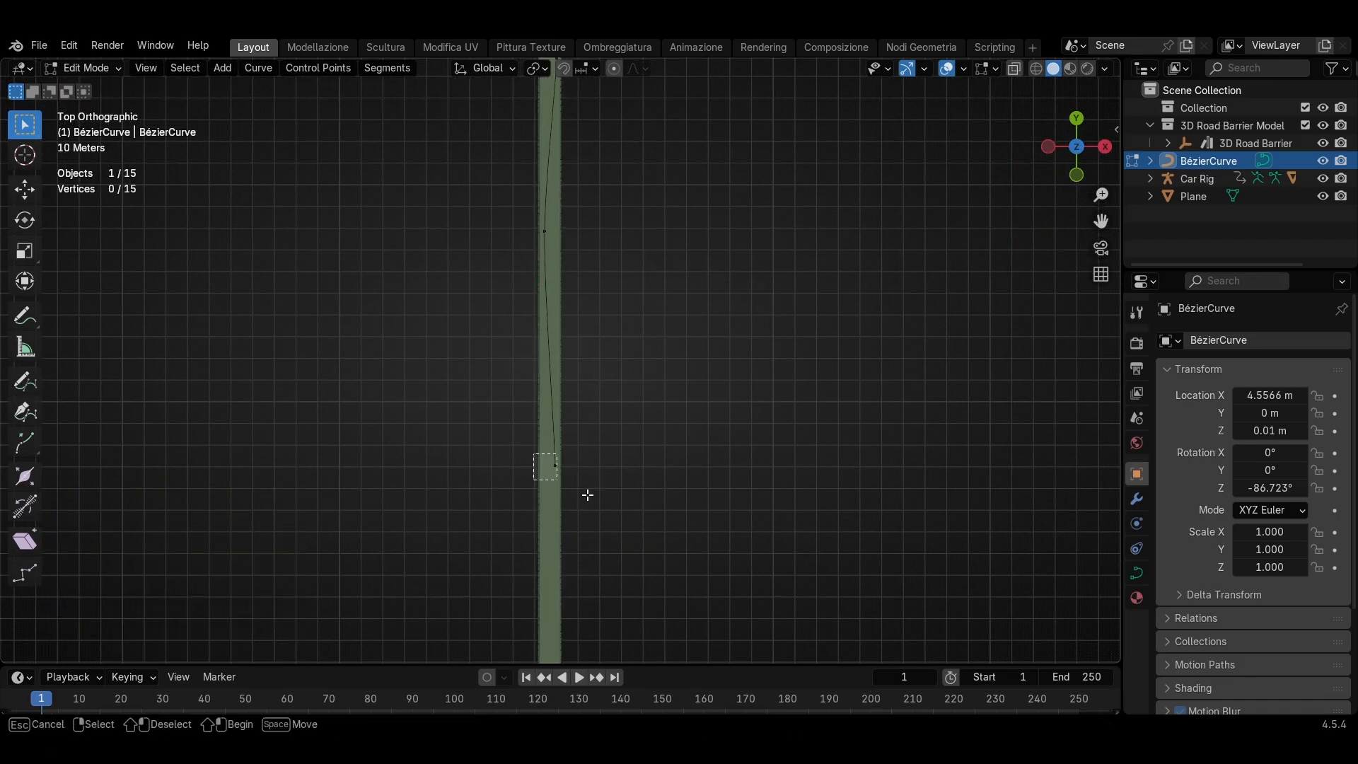
Select the newest curve end point in top view and scale its handles by 2.454
drag(586, 495, 589, 498)
middle_drag(590, 498, 595, 280)
click(1077, 122)
click(1079, 120)
key(s)
click(752, 413)
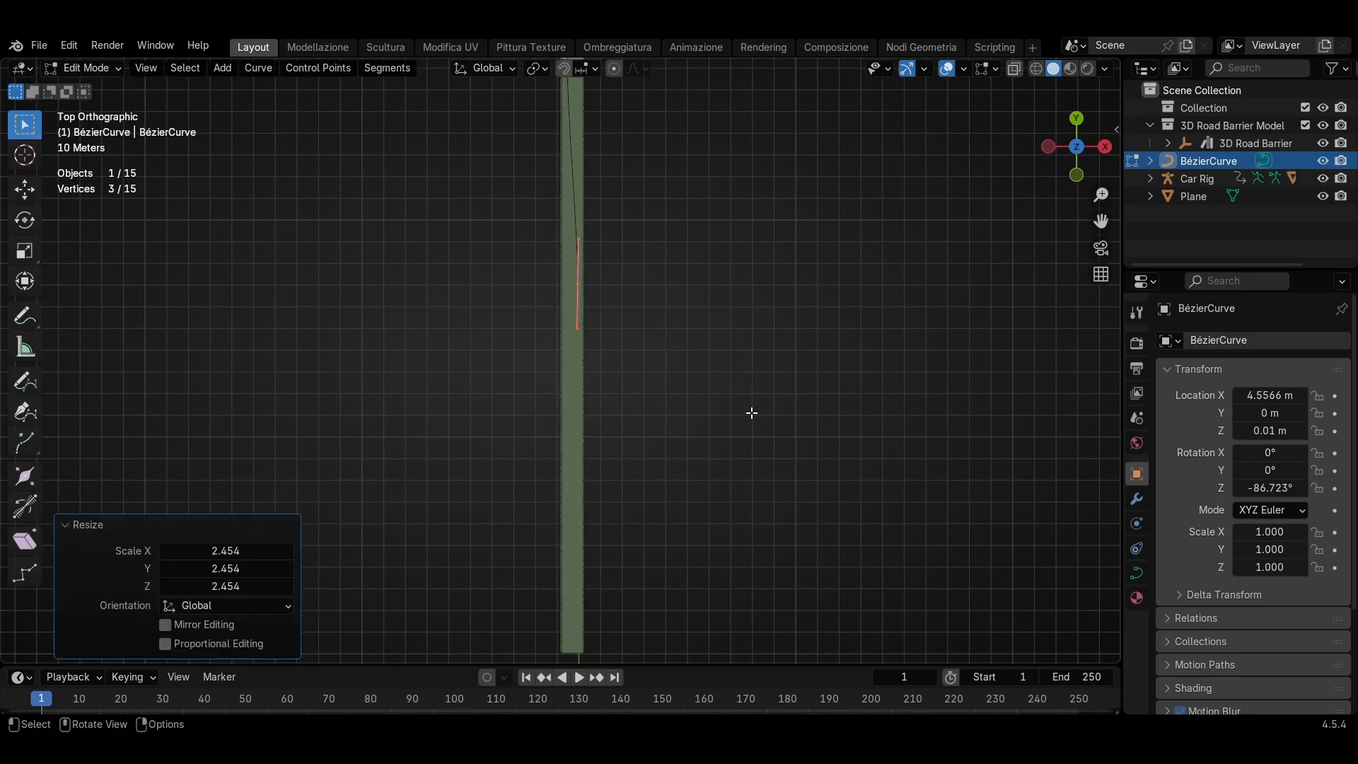
Extrude a last curve point near the far end of the road and adjust its position along Y
key(e)
scroll(683, 508, up, 2)
drag(512, 549, 643, 606)
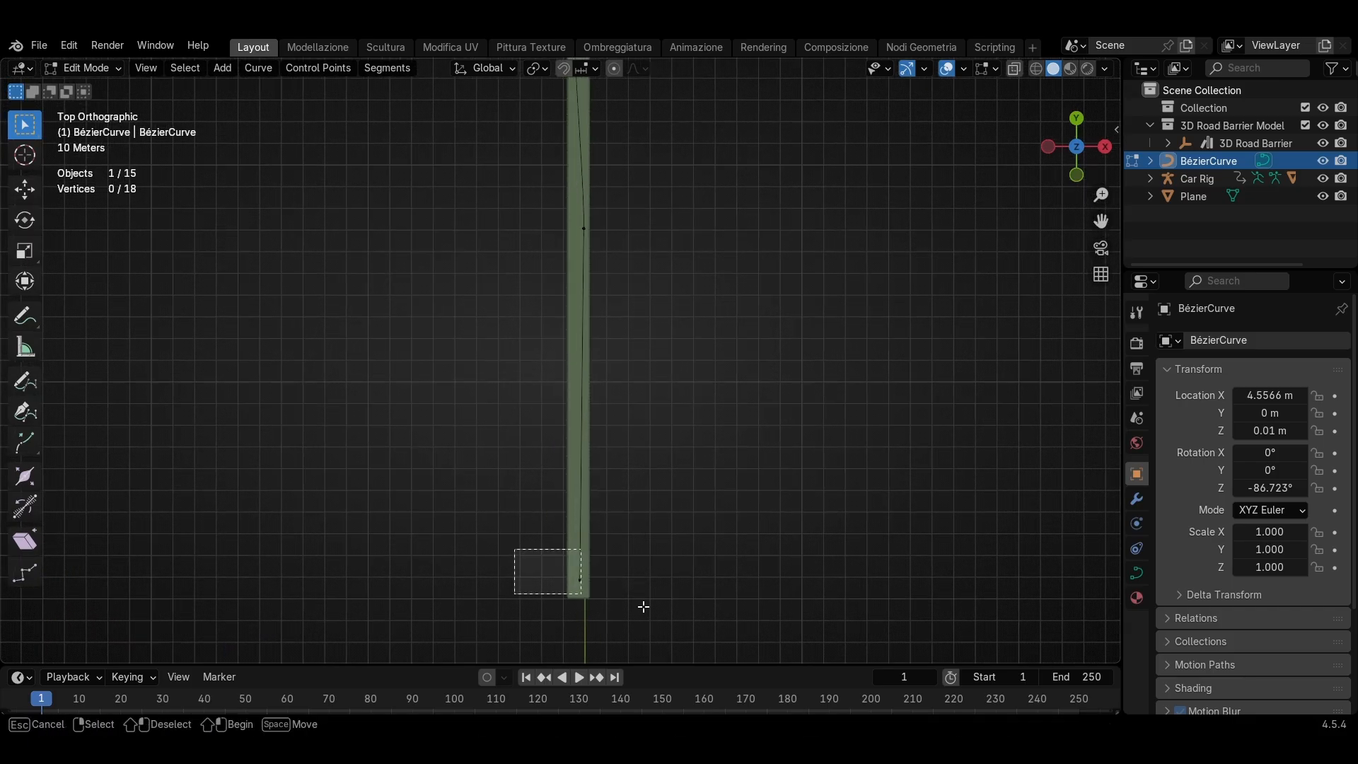
shift+middle_drag(735, 531, 730, 422)
key(g)
key(y)
click(734, 430)
Scale the handles of the second-to-last curve point by 2.091 and return to Object Mode
shift+middle_drag(601, 135, 620, 353)
drag(564, 316, 631, 359)
key(s)
click(772, 379)
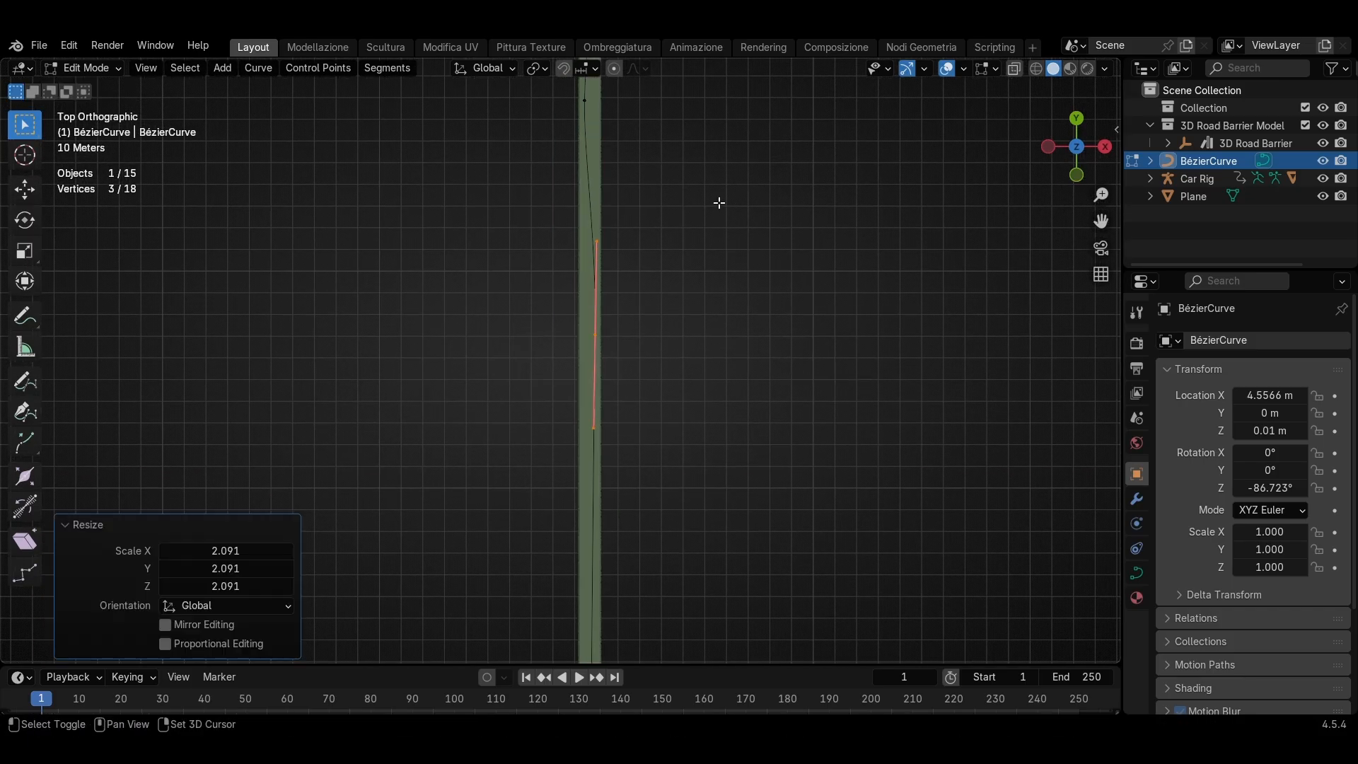
click(646, 446)
middle_drag(646, 446, 523, 409)
key(Tab)
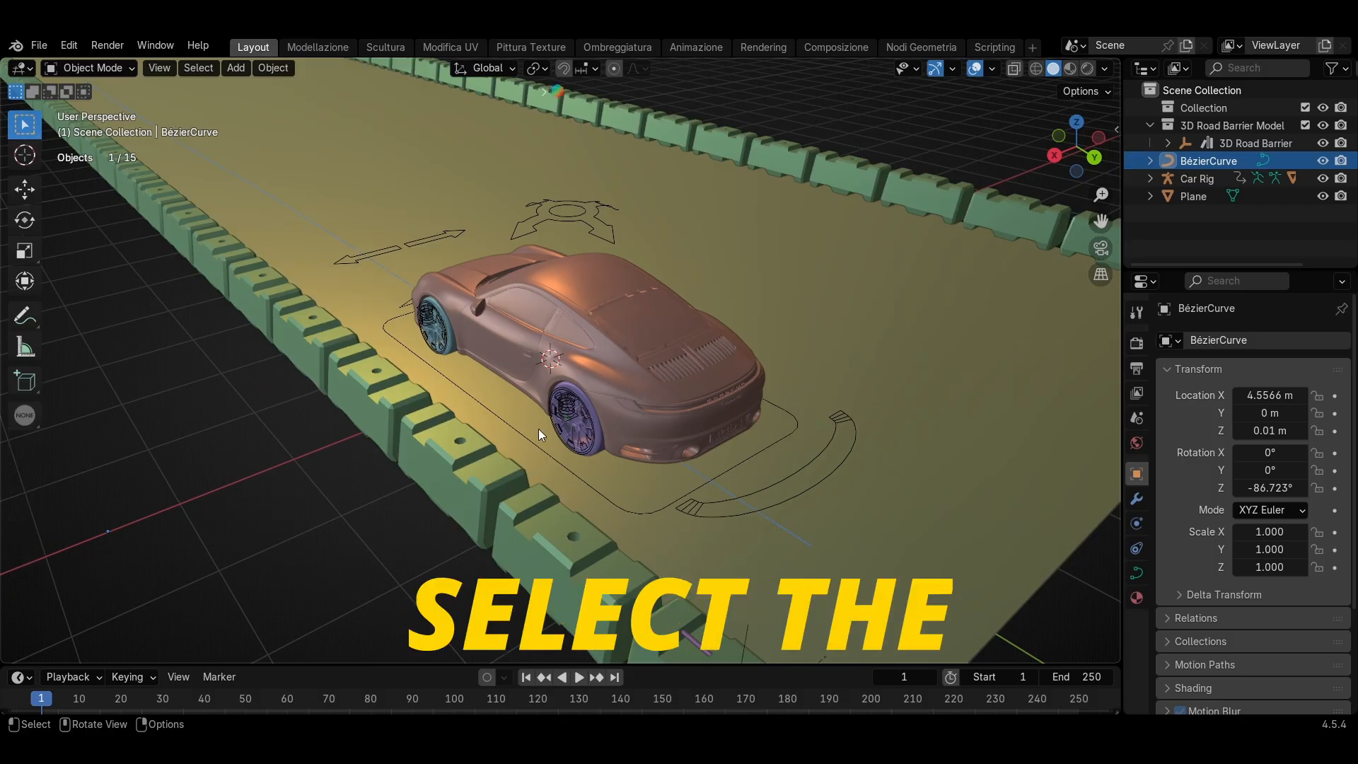
Put the Car Rig into Pose Mode and select the Root bone outlining the base of the car
click(550, 455)
click(552, 456)
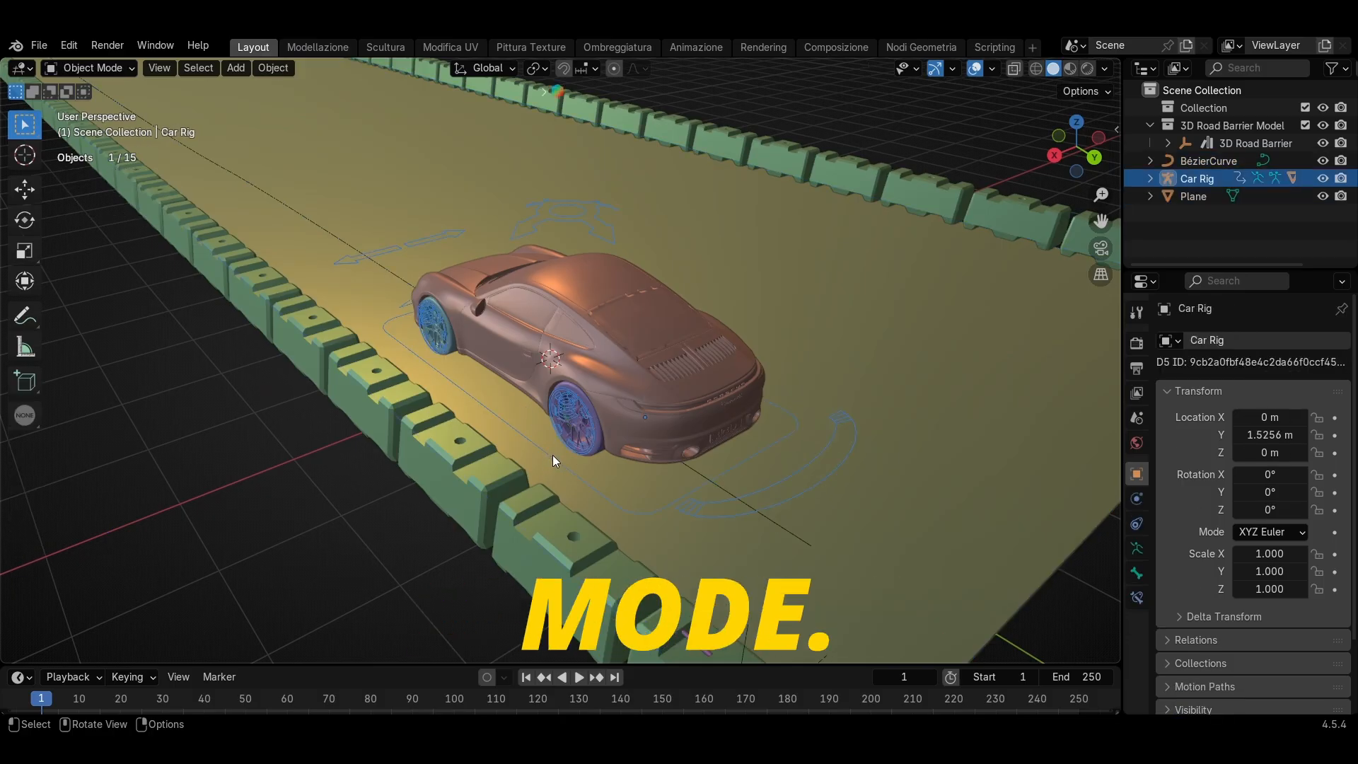
middle_drag(553, 455, 455, 426)
key(ctrl+Tab)
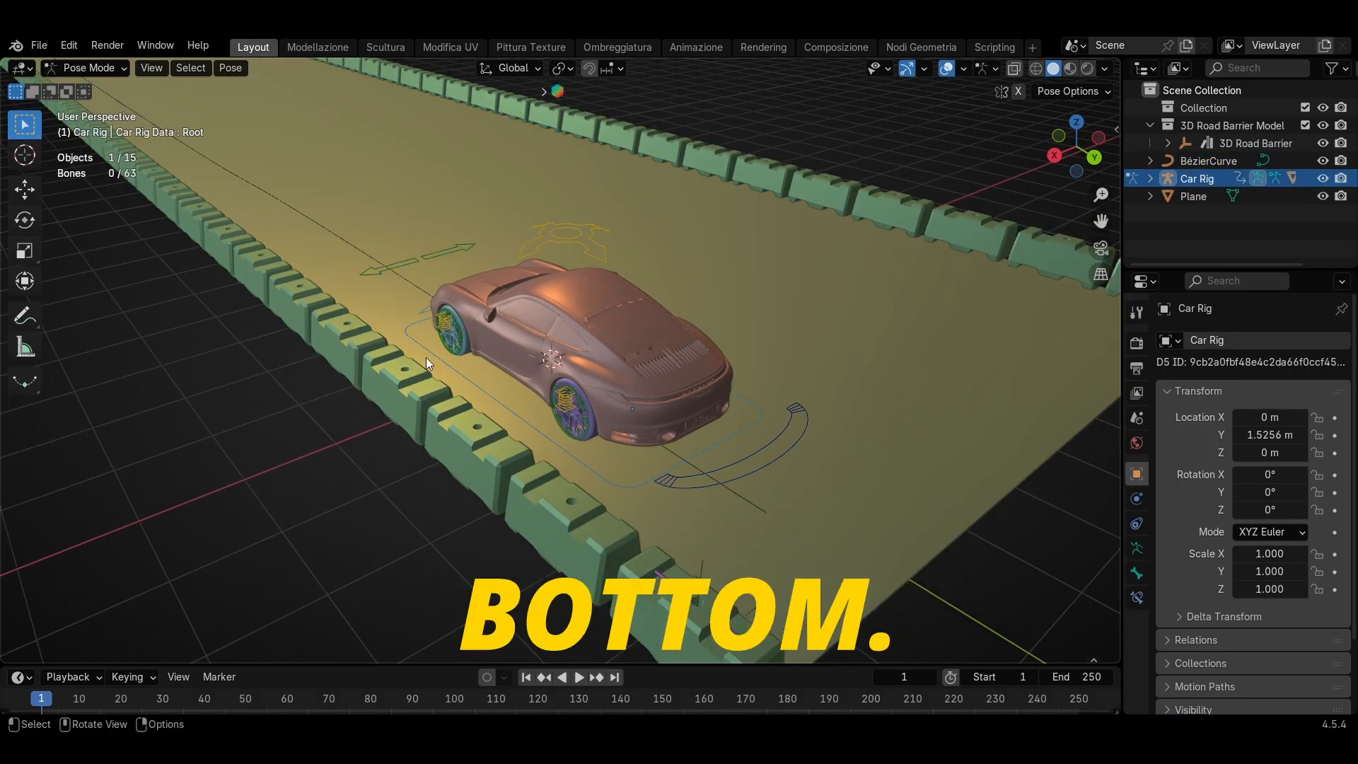
click(503, 405)
Add a Follow Path constraint to the Root bone targeting BézierCurve, with offset -0.3, forward axis -Y, up axis Z and Follow Curve enabled
click(1137, 598)
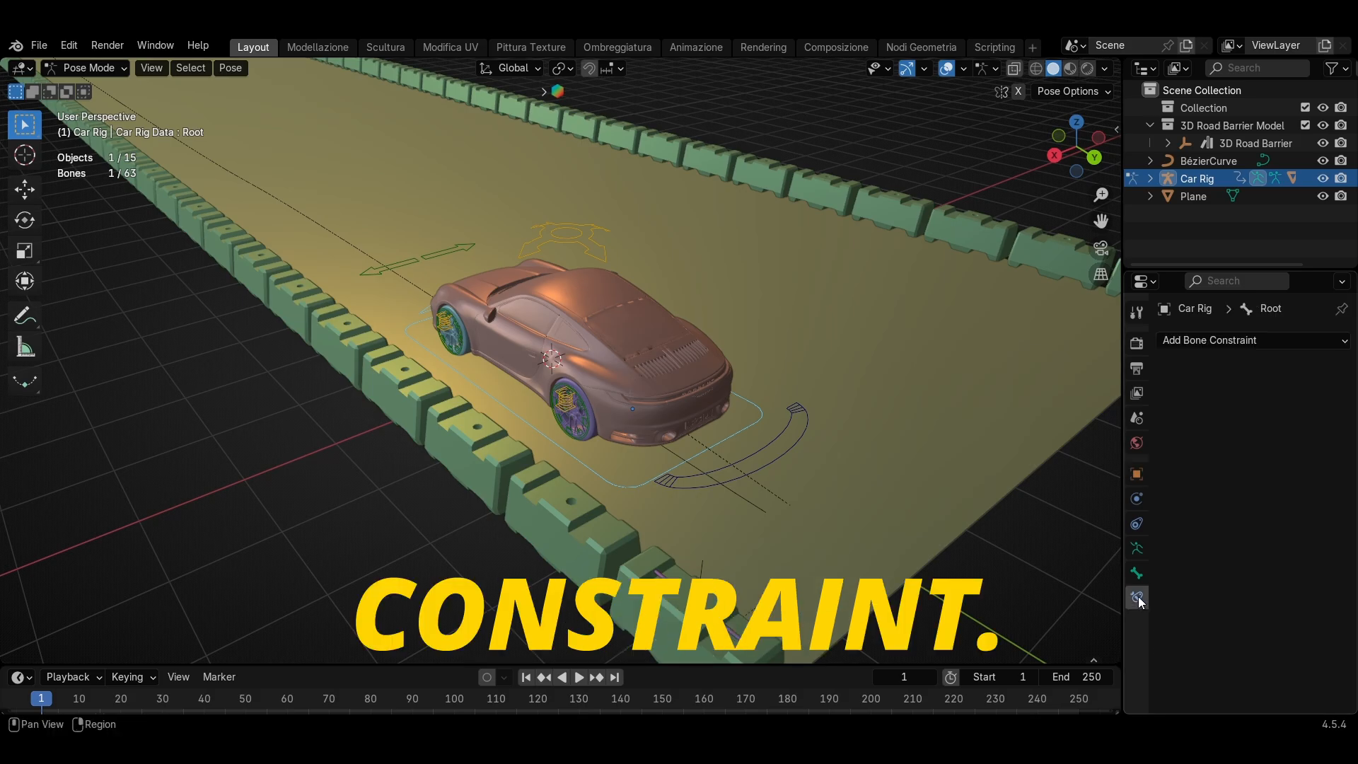
click(1234, 340)
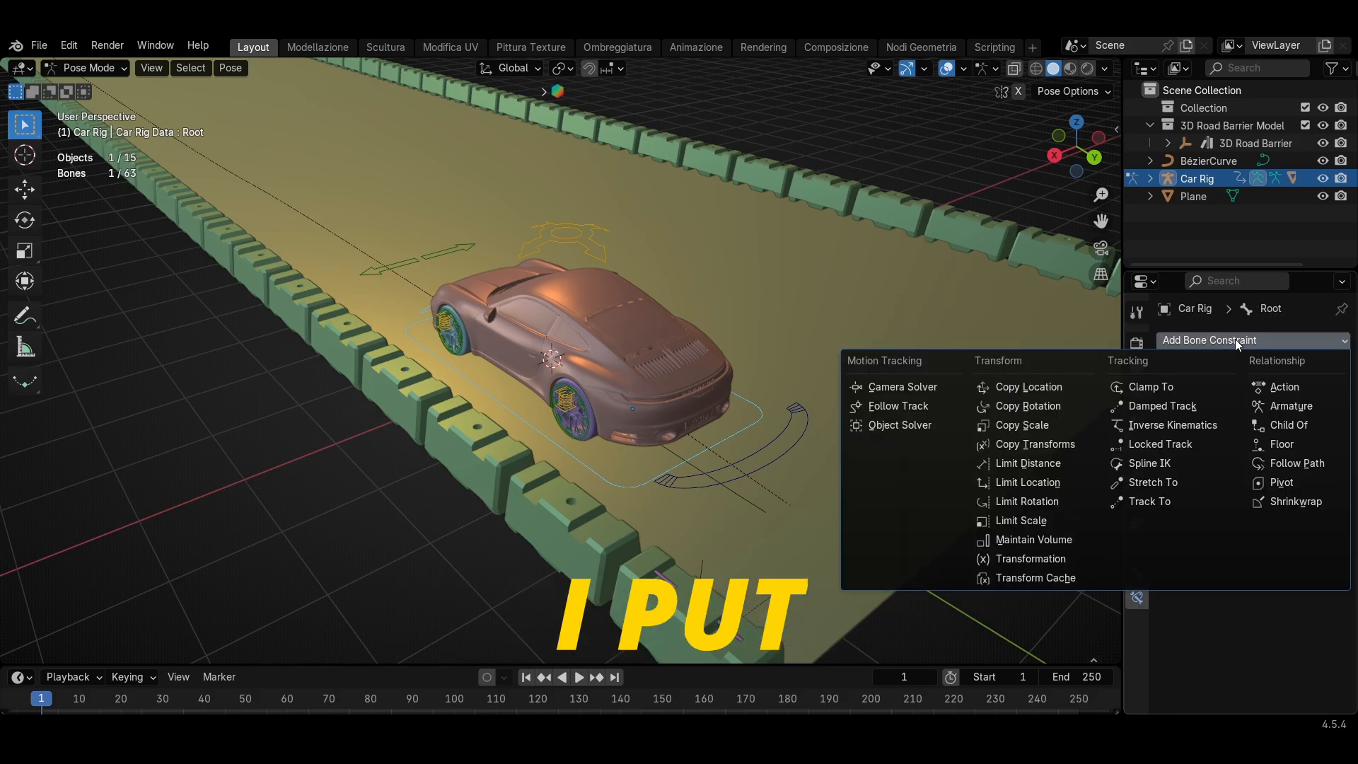
click(1296, 463)
mouse_move(931, 401)
middle_down()
mouse_move(855, 397)
mouse_move(935, 403)
middle_up()
click(1300, 439)
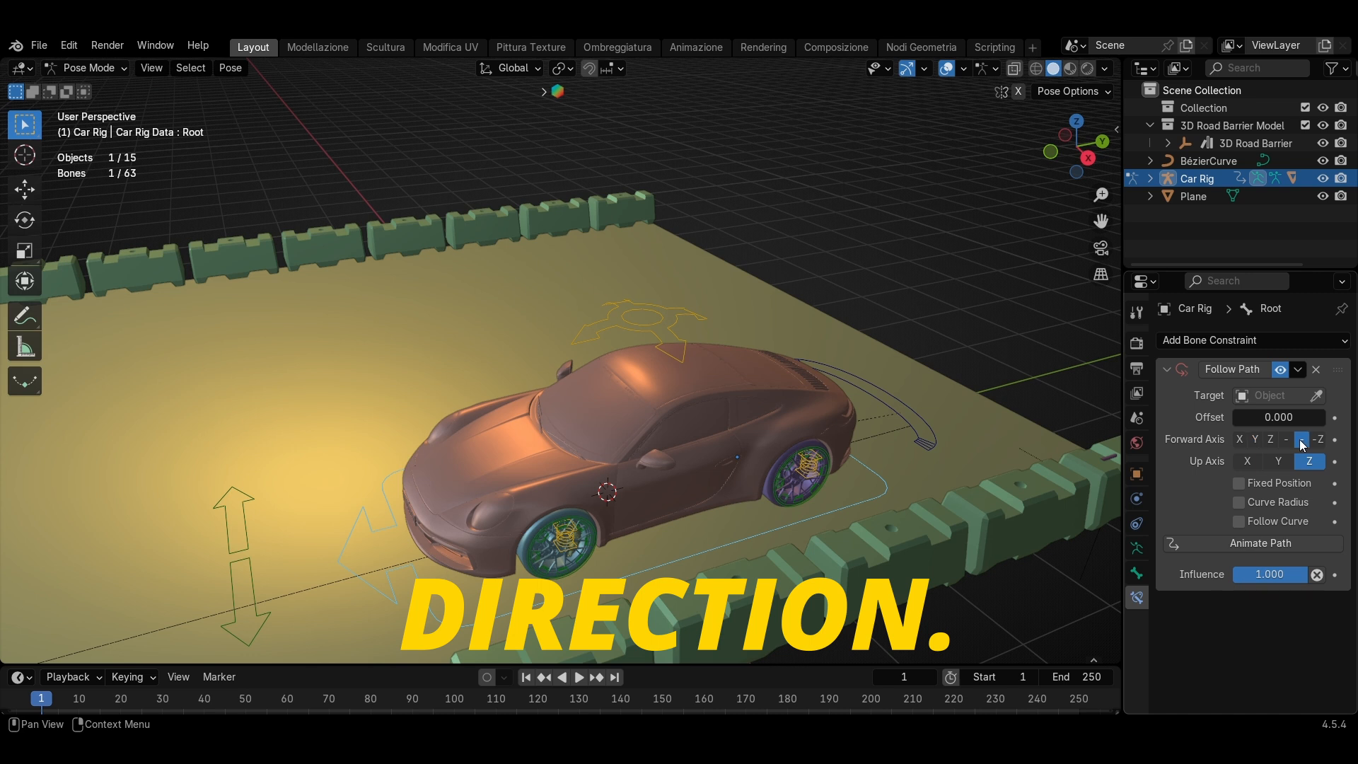
drag(1125, 450, 1099, 460)
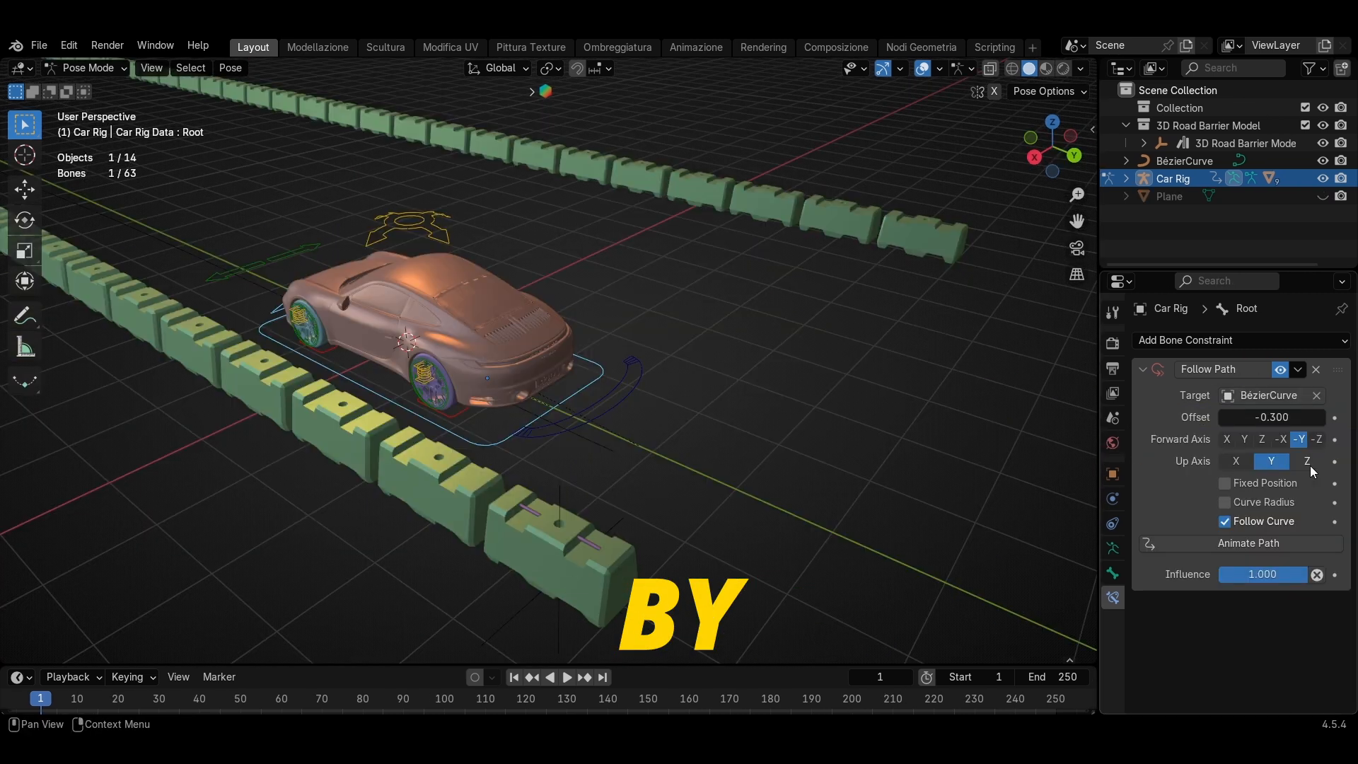
click(660, 550)
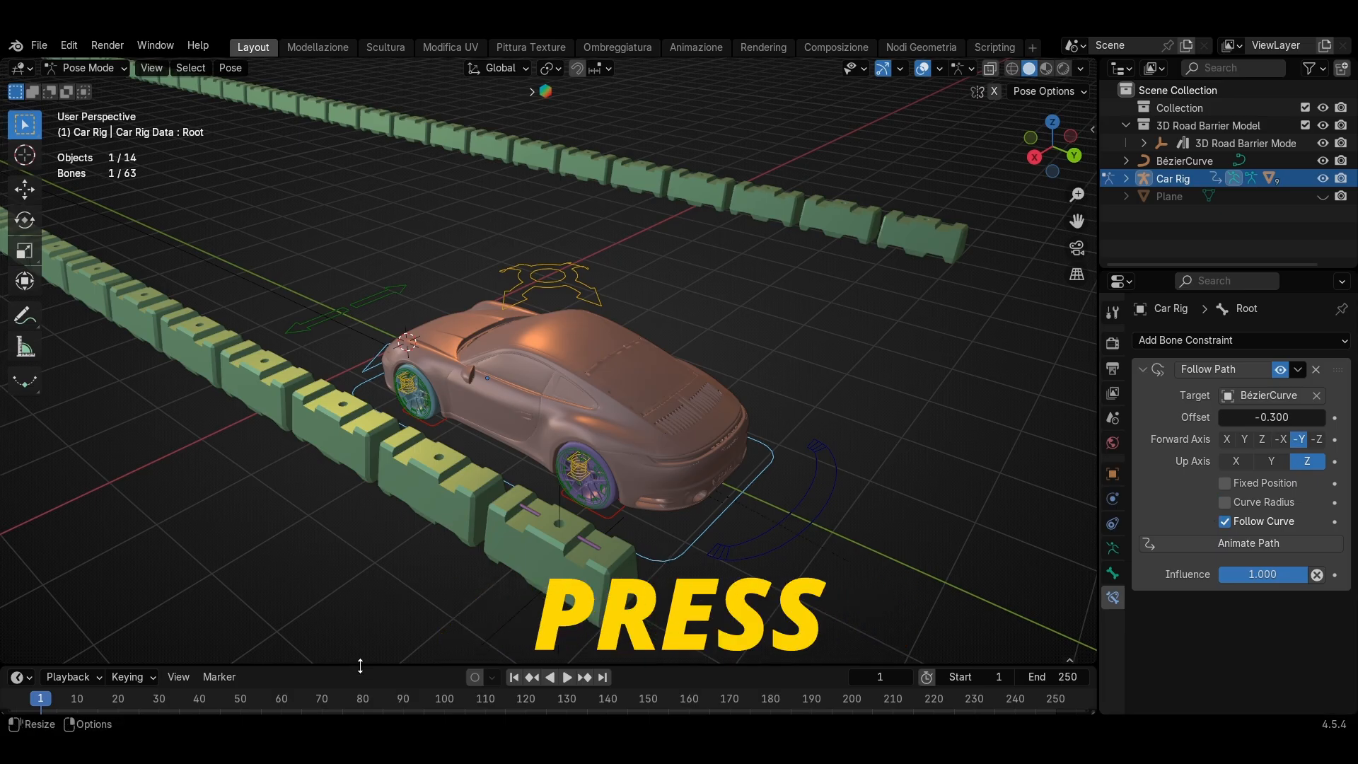
Keyframe the Follow Path offset at -0.3 on frame 1 and at a lower value that carries the car down the road on frame 242
drag(360, 665, 364, 482)
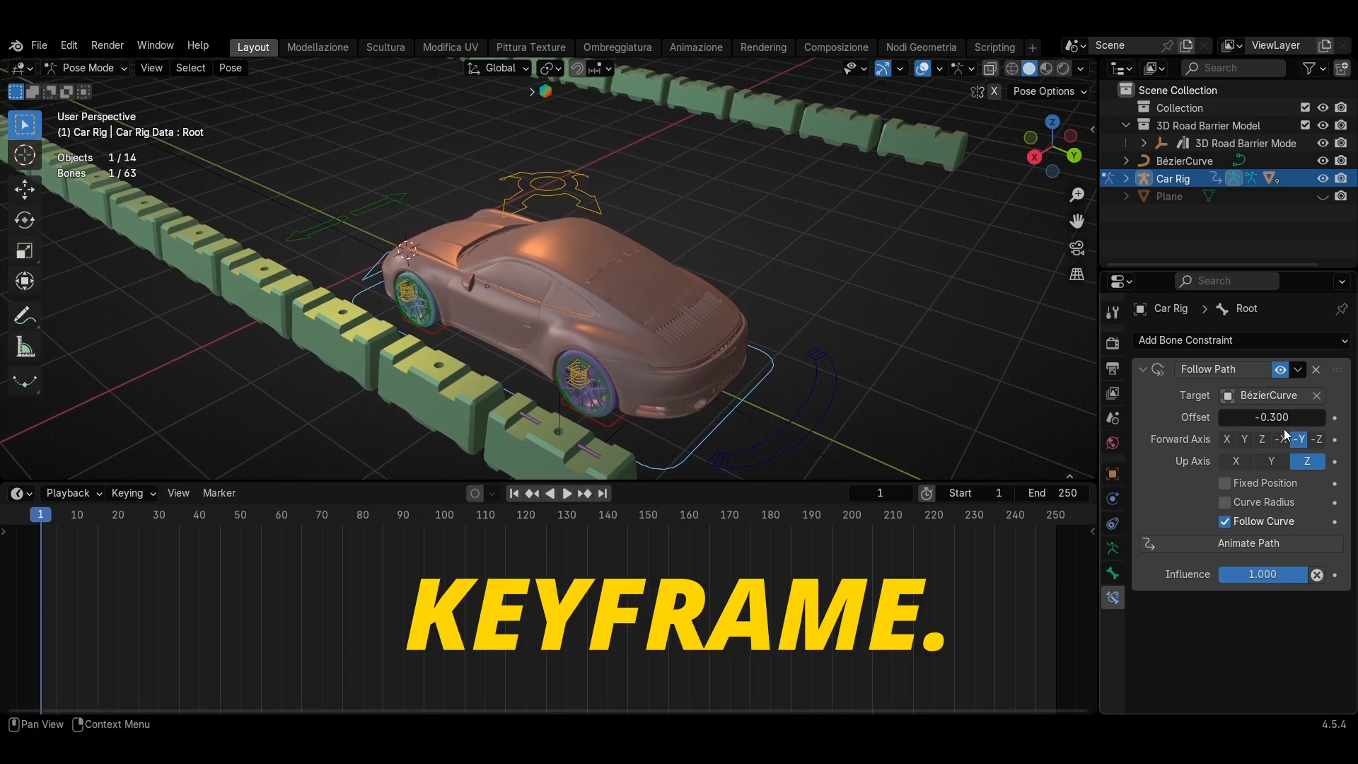
key(i)
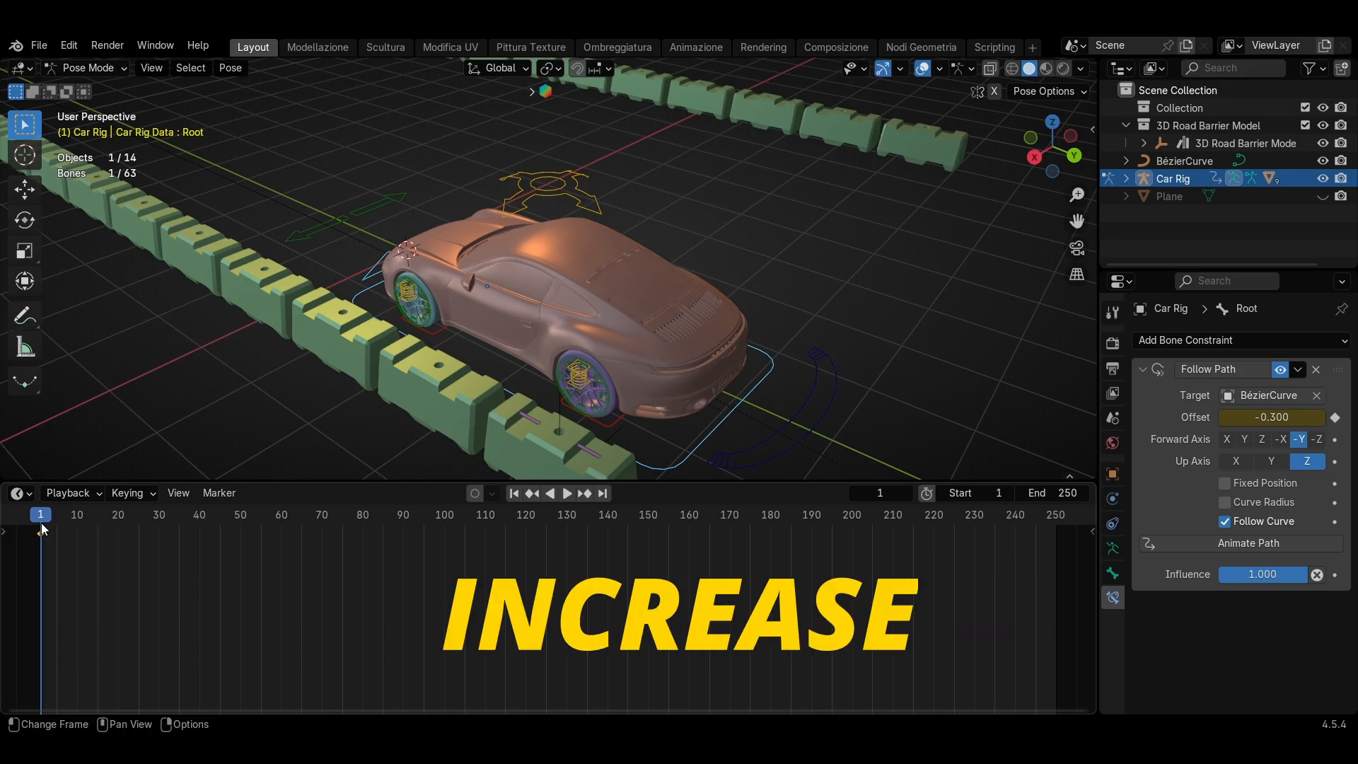
drag(42, 529, 667, 558)
drag(985, 557, 1013, 556)
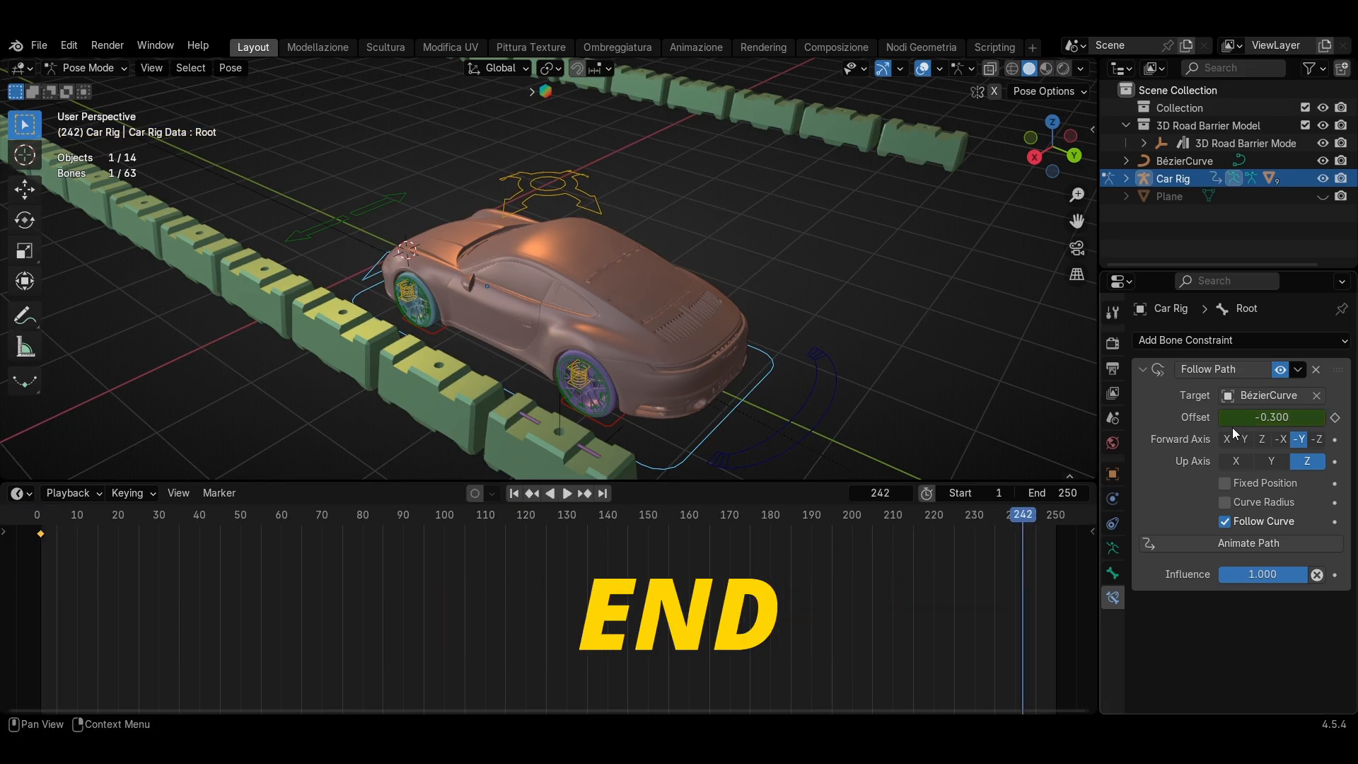
drag(1231, 427, 1146, 427)
scroll(436, 320, down, 6)
middle_drag(454, 328, 535, 352)
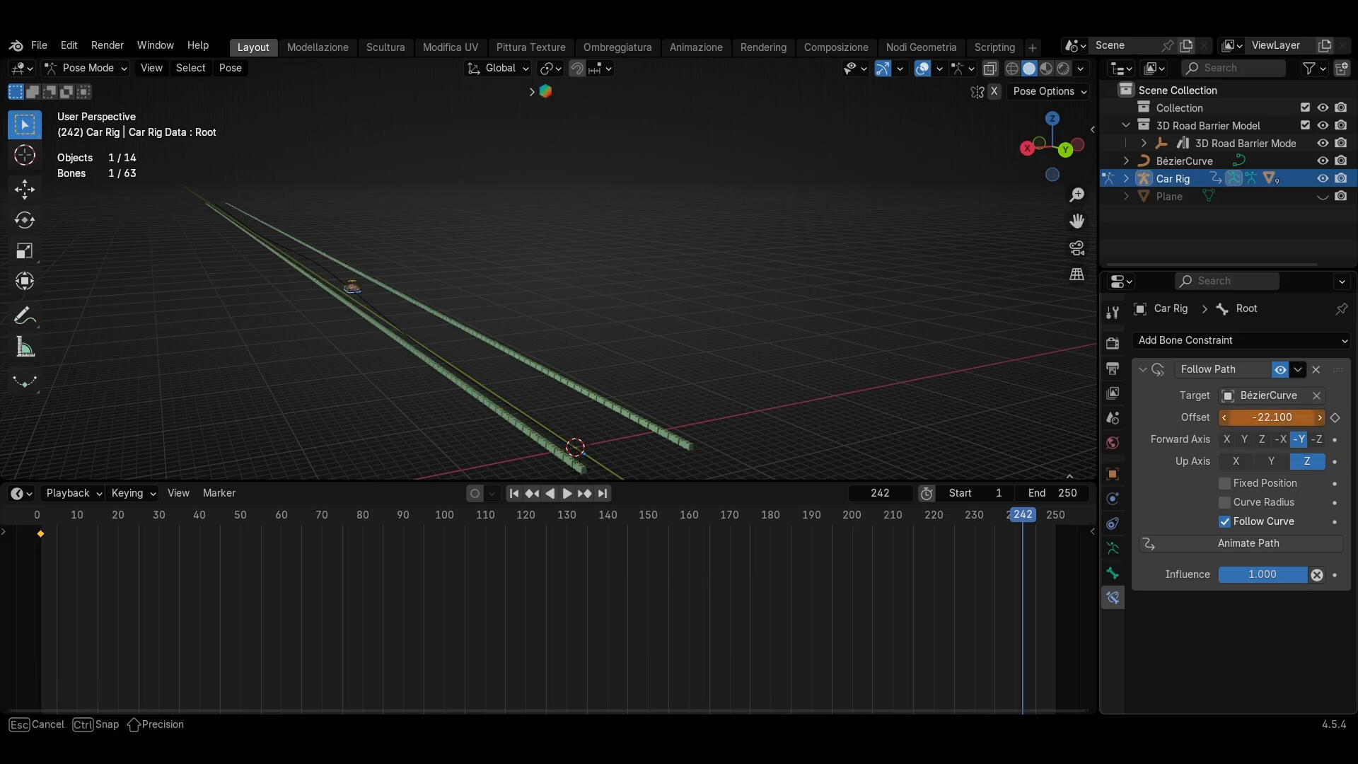
mouse_move(1270, 417)
mouse_down()
mouse_move(1245, 417)
mouse_move(1267, 418)
mouse_up()
key(i)
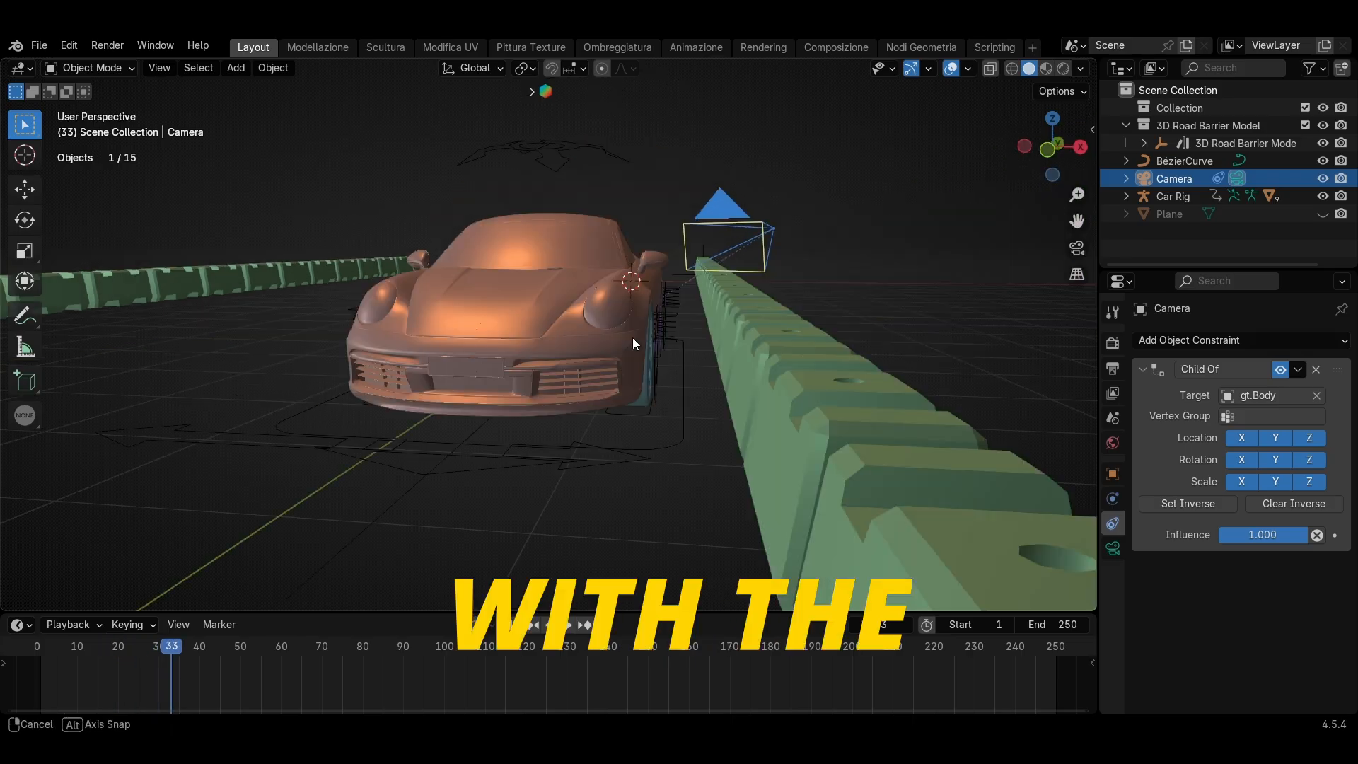
Play back the animation and view the car travelling along the curve between the barriers from several angles
middle_drag(632, 337, 586, 350)
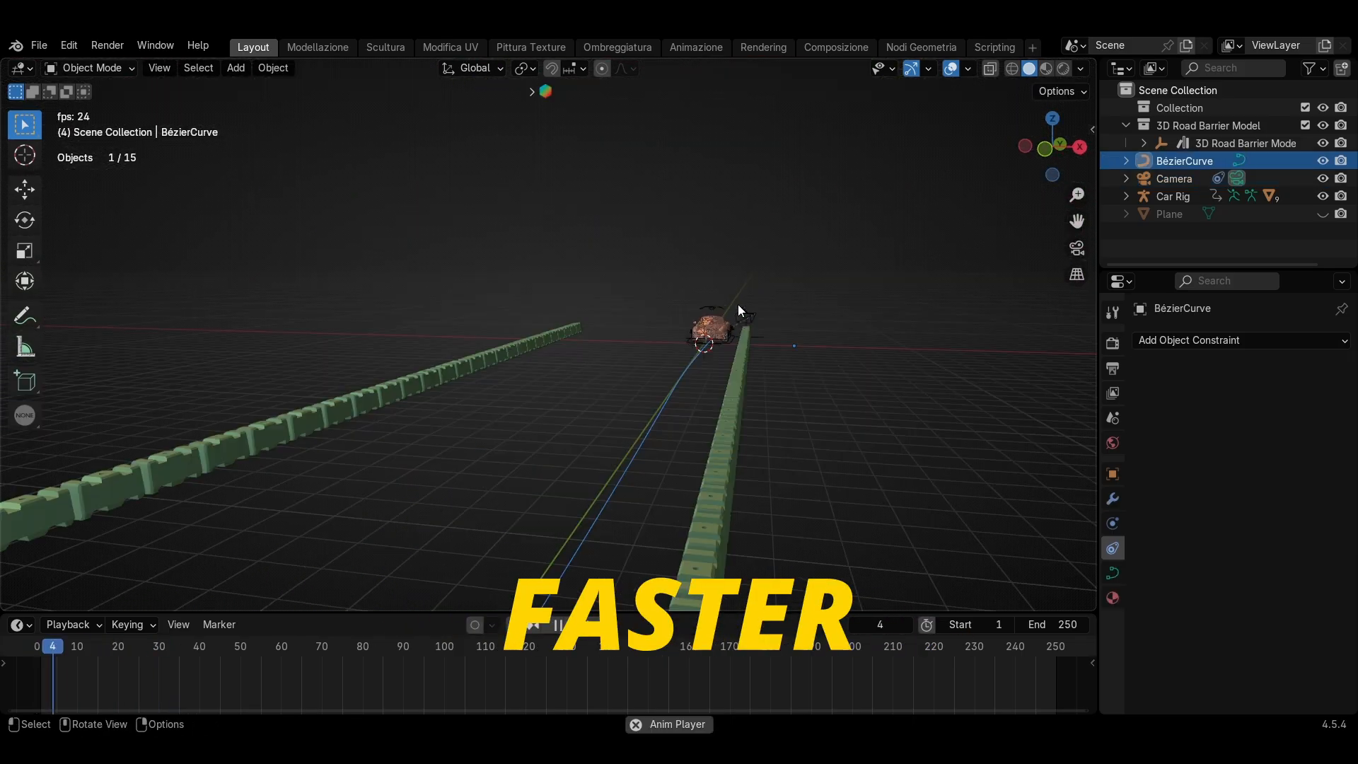
key(space)
middle_drag(640, 385, 368, 400)
shift+middle_drag(484, 346, 560, 402)
key(space)
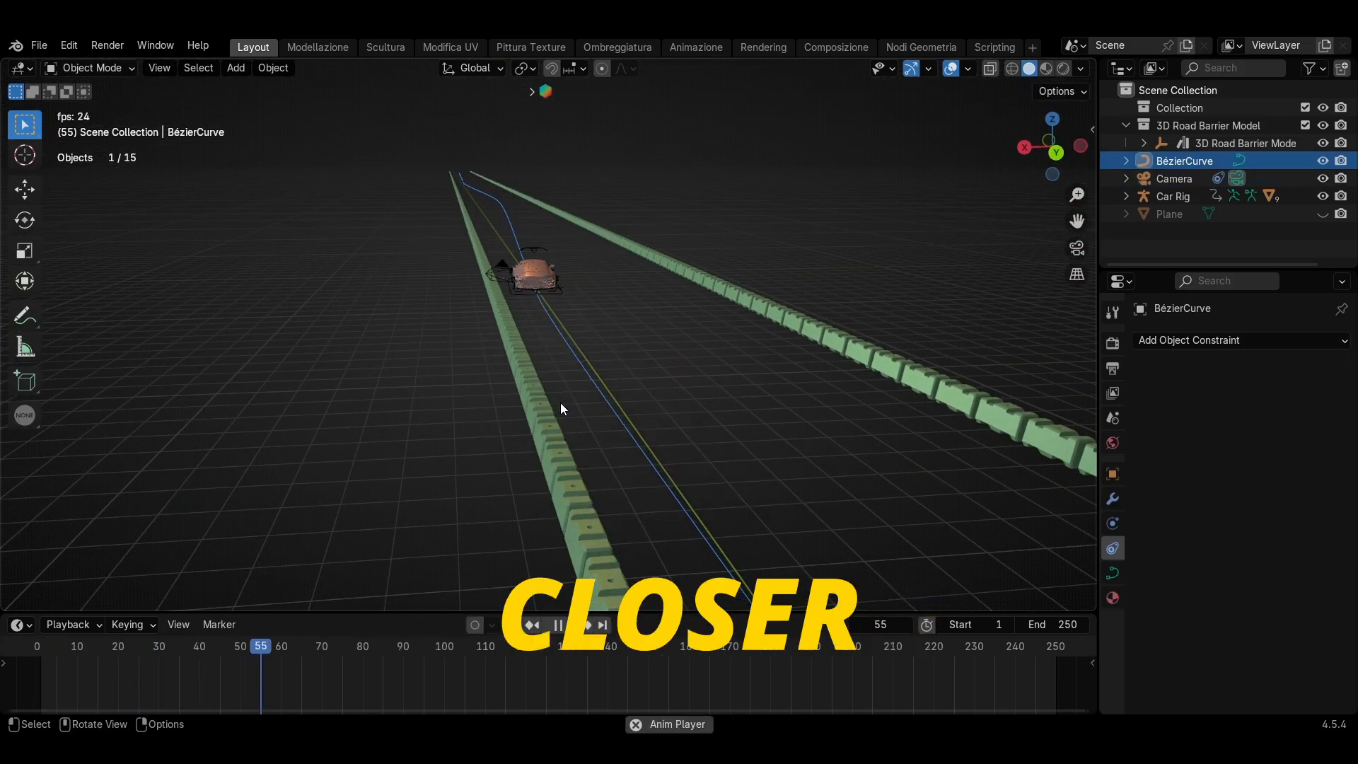
key(space)
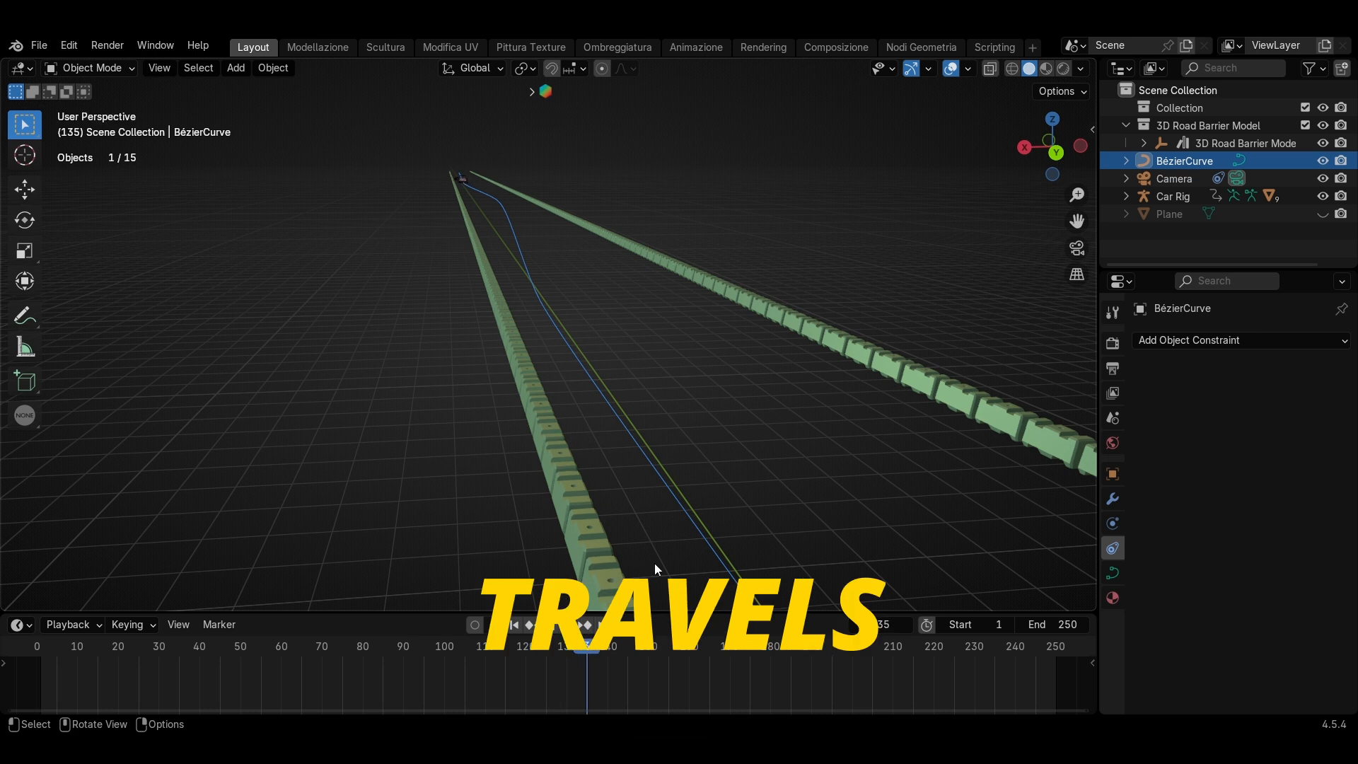
drag(396, 644, 44, 640)
scroll(470, 423, down, 6)
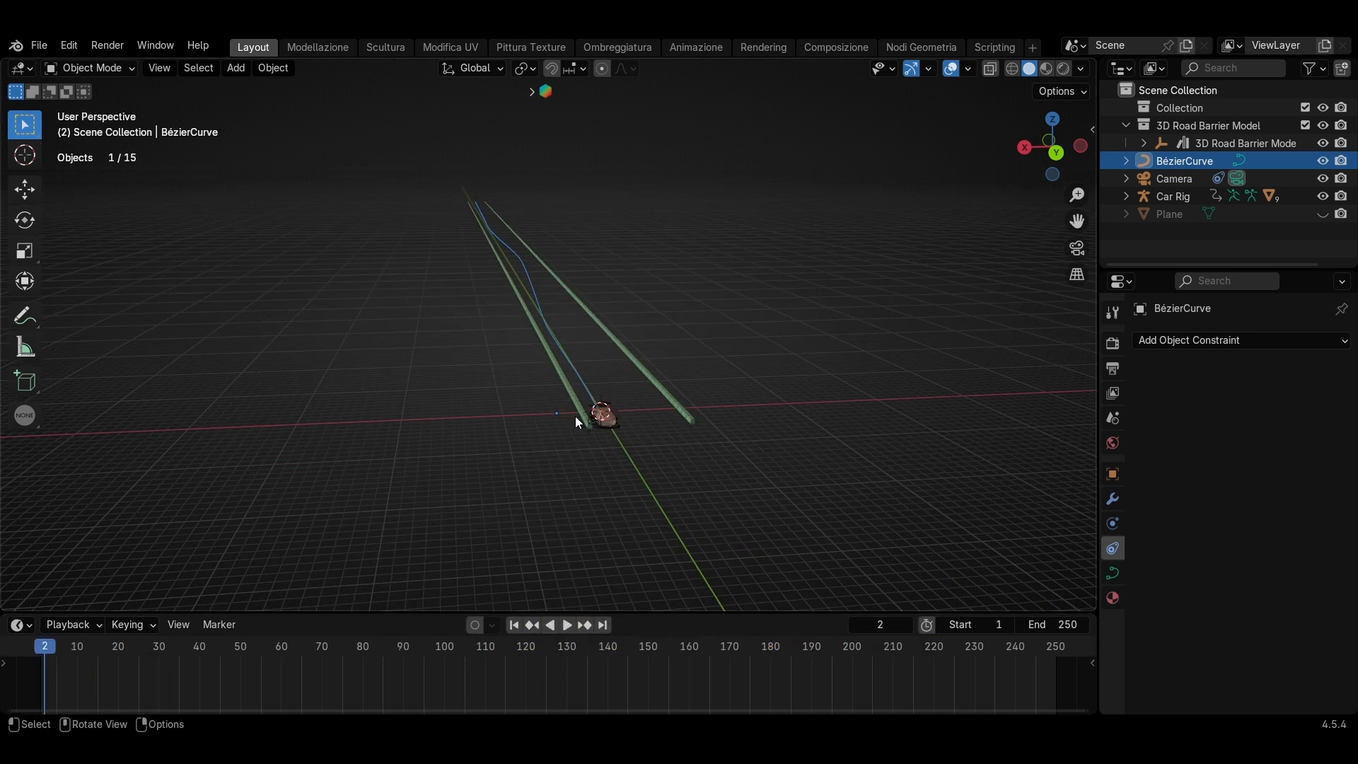
Add a camera and align it to a close rear three-quarter view of the car on frame 10
key(shift+a)
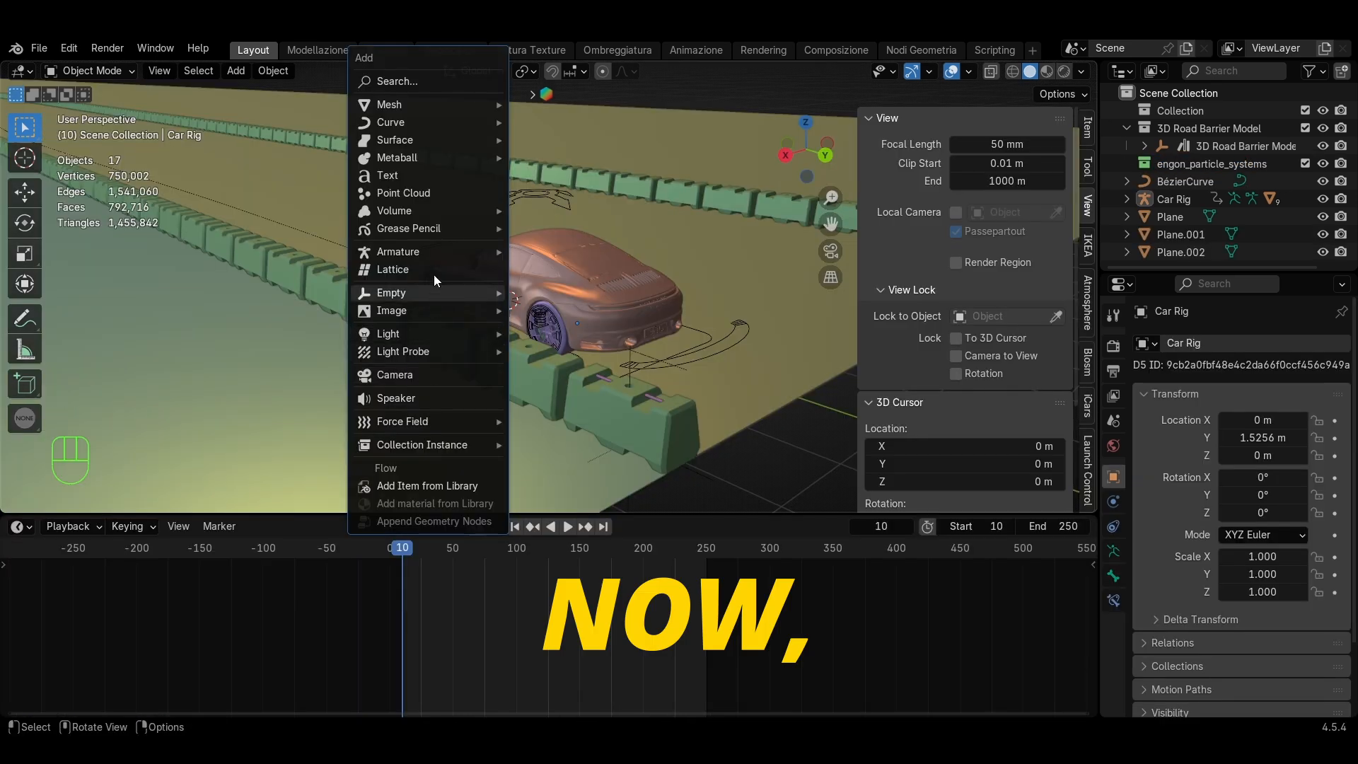
click(423, 376)
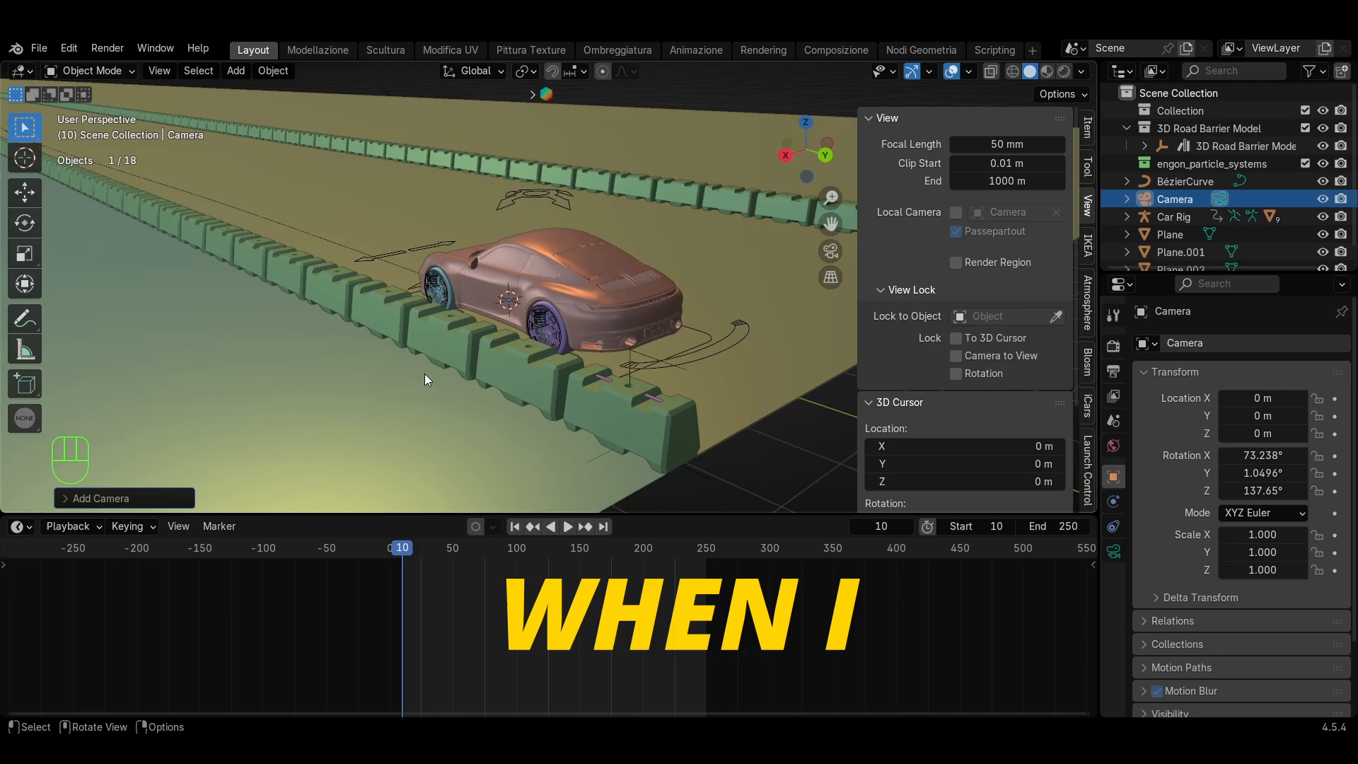
middle_drag(424, 373, 575, 375)
key(ctrl+alt+KP_0)
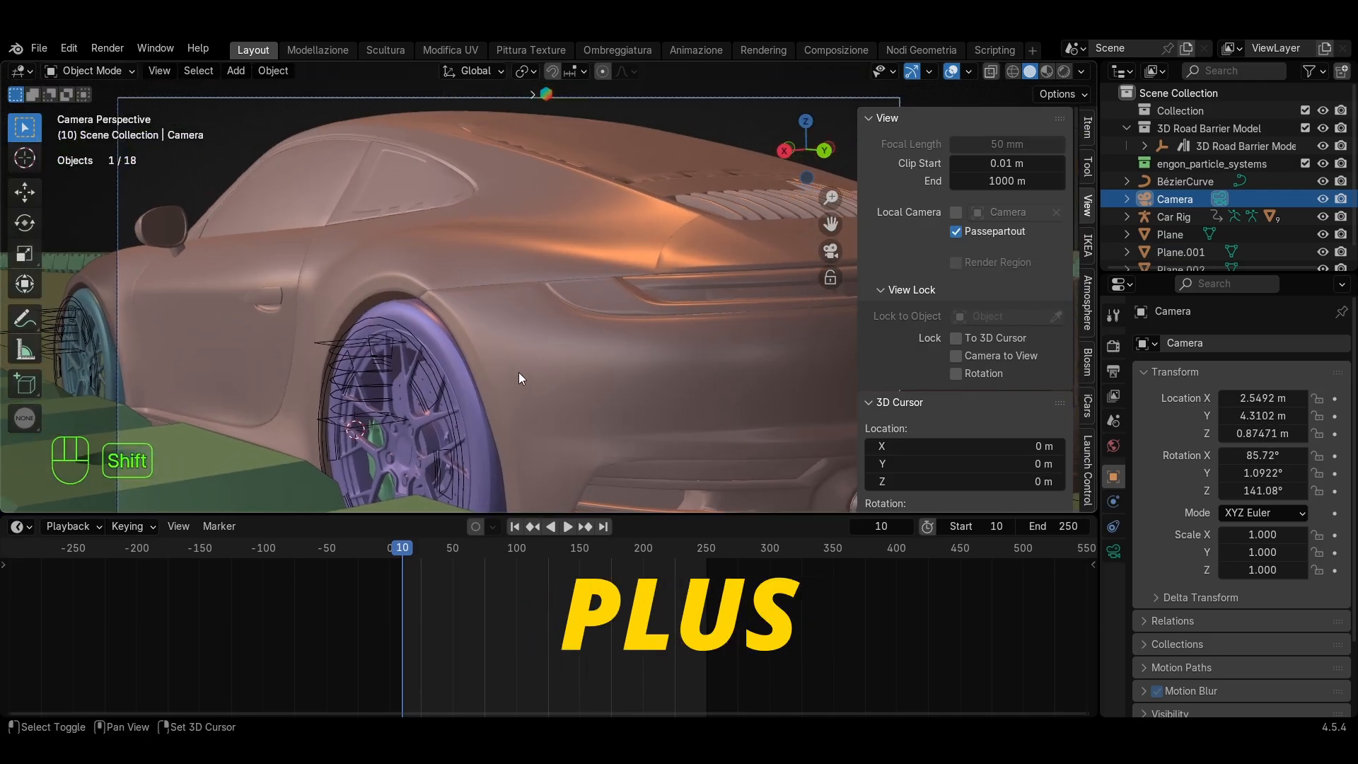
key(i)
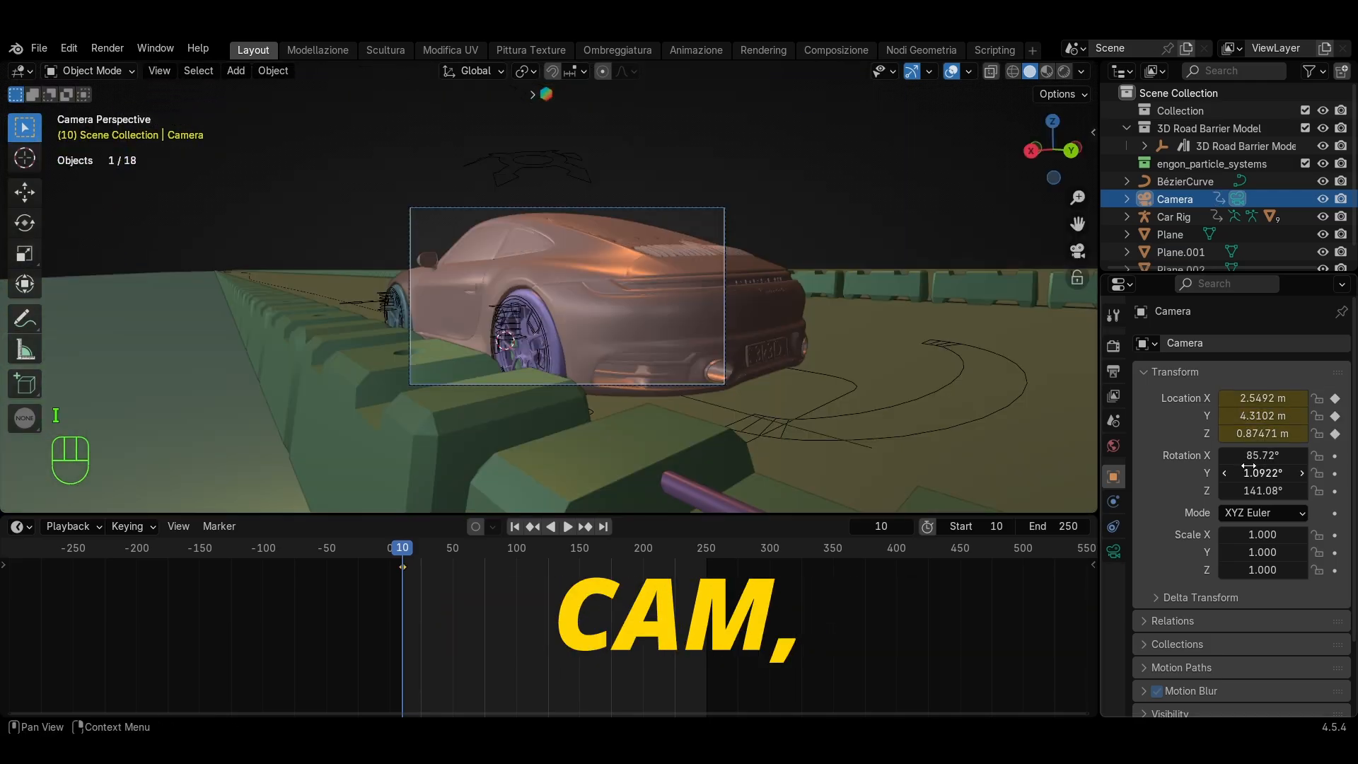
key(ctrl+z)
Parent the camera to gt.Body with the Object option and play the animation to check it follows the car
scroll(644, 334, up, 3)
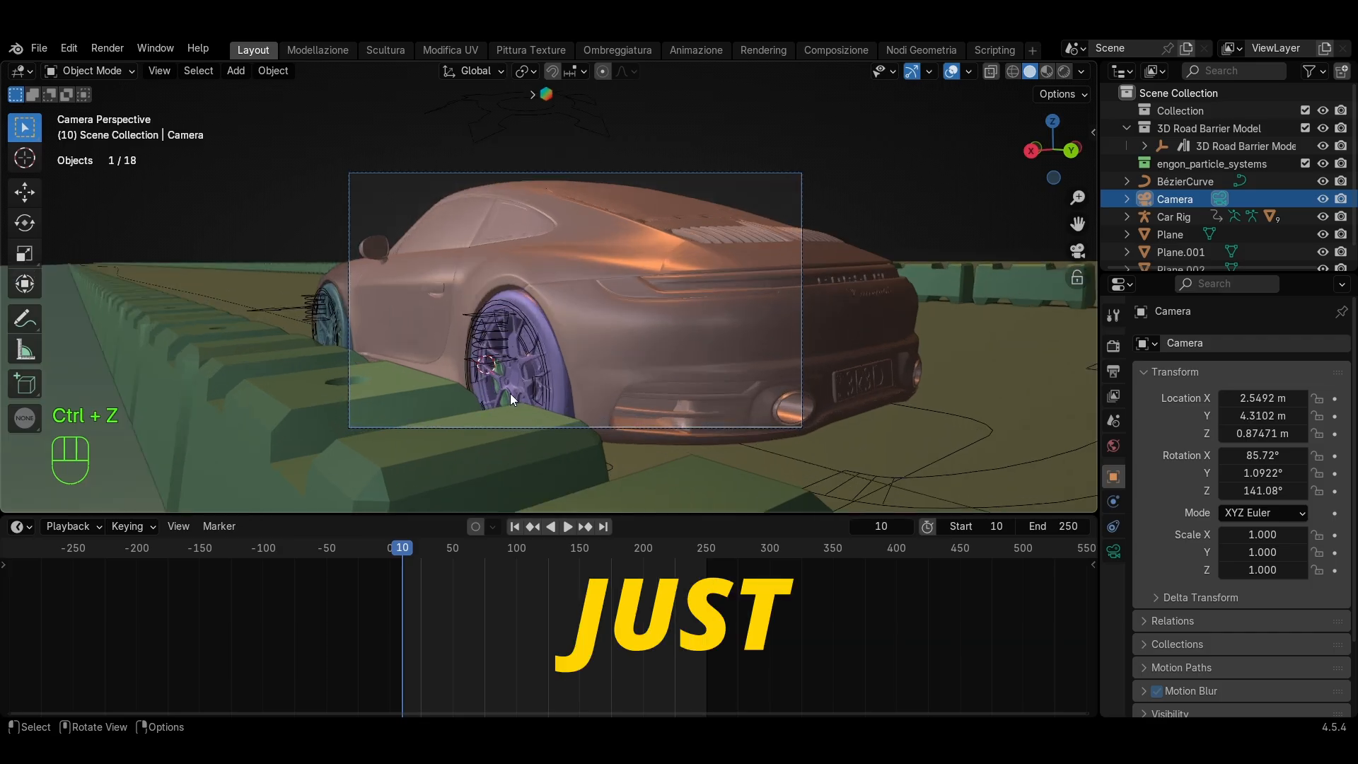
shift+click(630, 308)
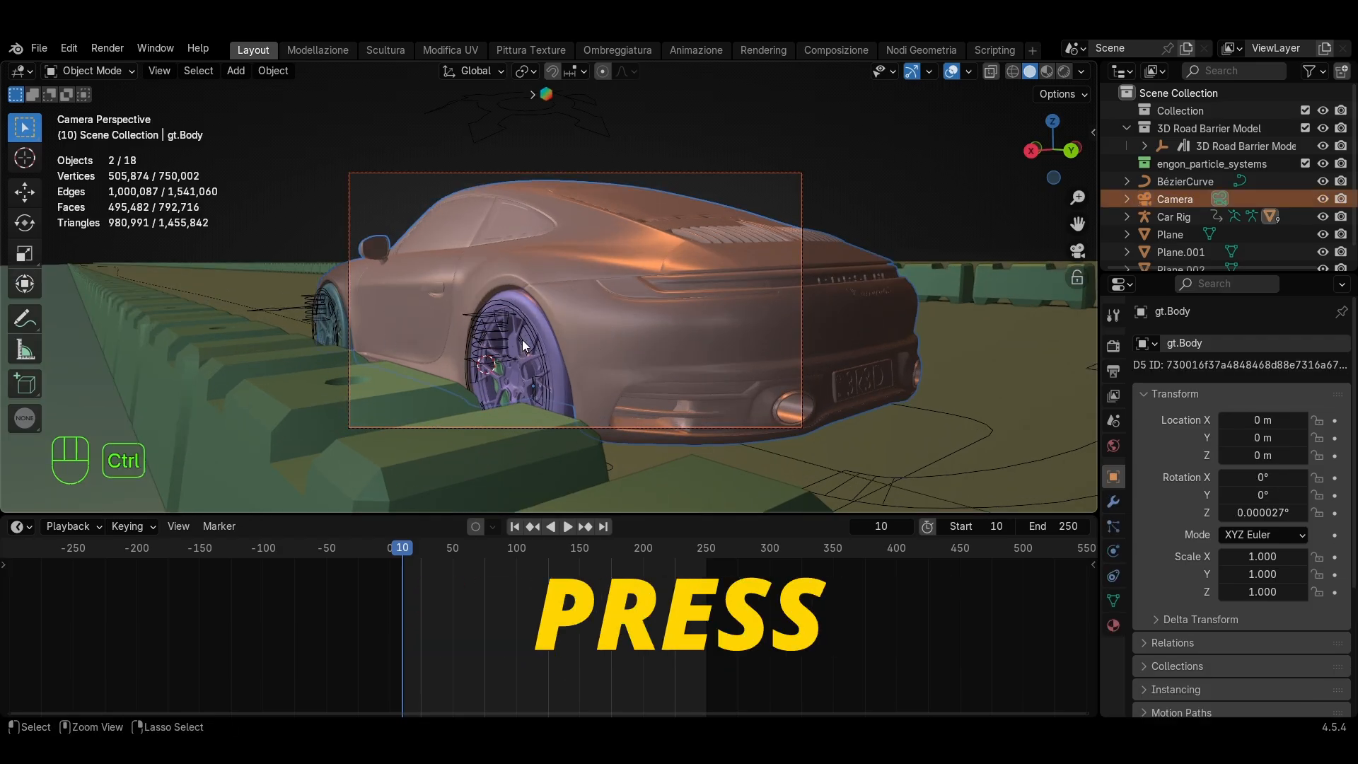
key(ctrl+p)
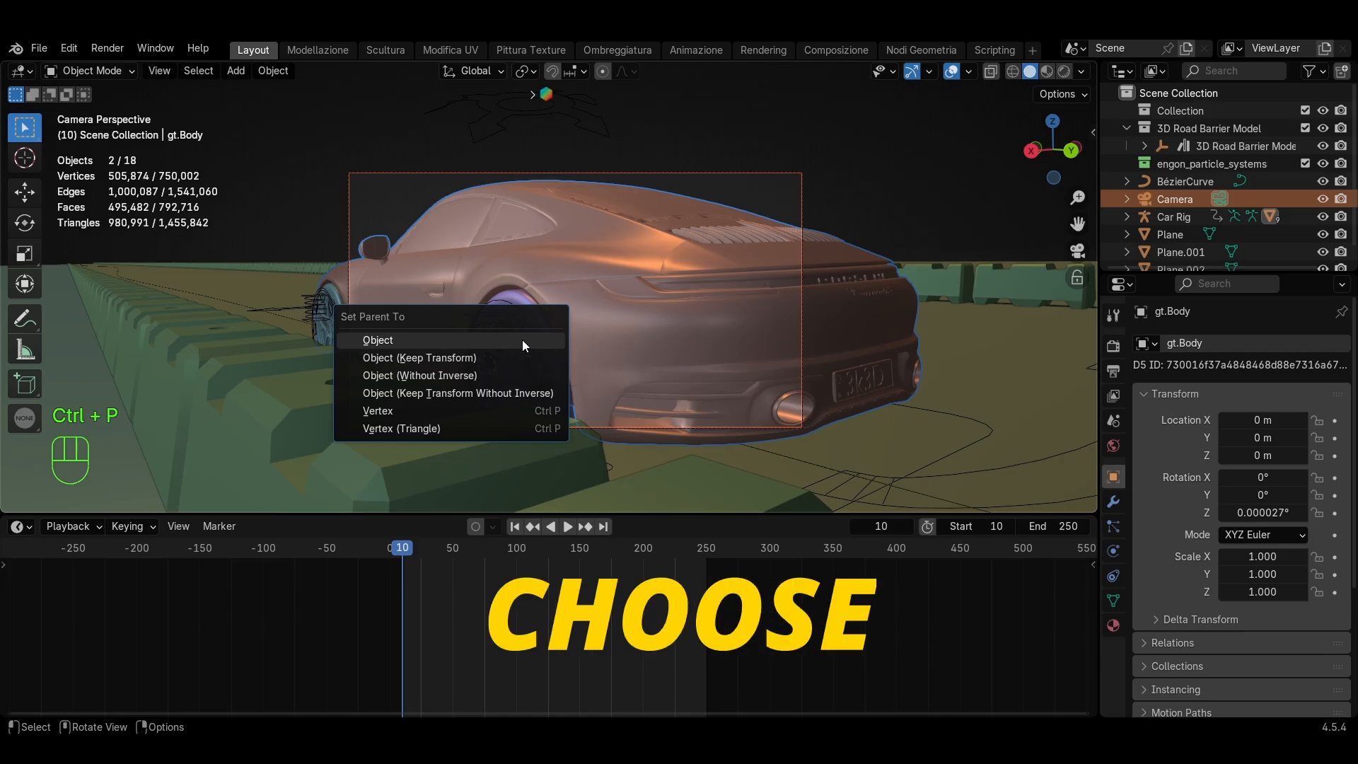
click(522, 340)
key(space)
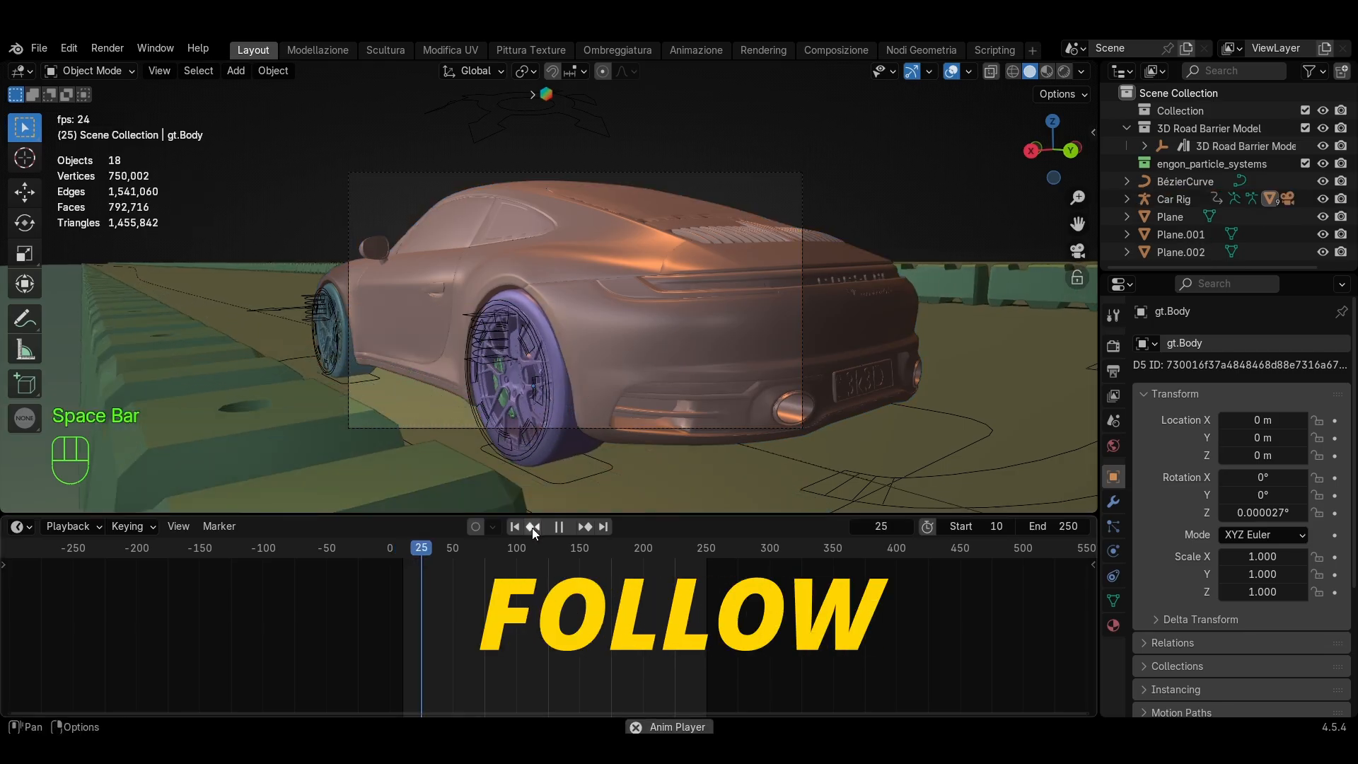
Keyframe the camera's location and rotation on frame 10
drag(469, 566, 401, 559)
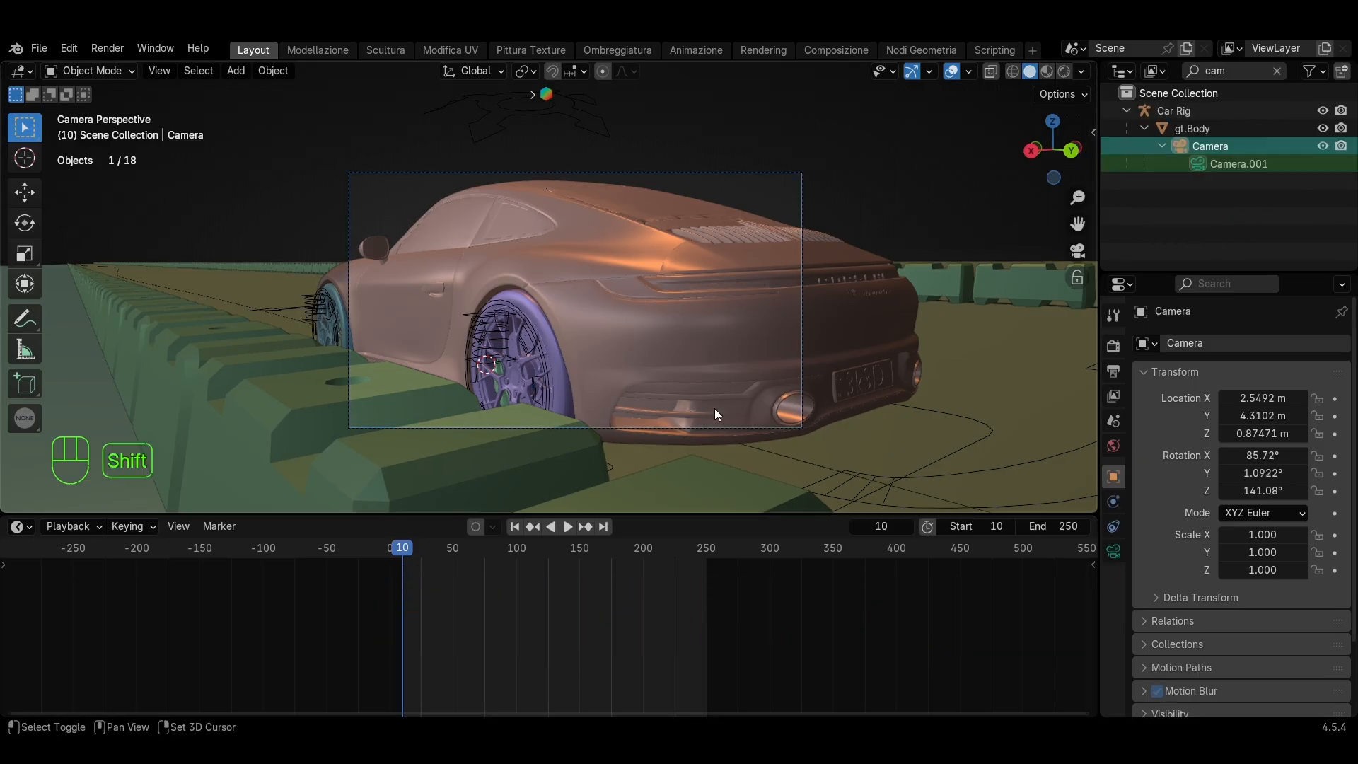
shift+middle_drag(714, 414, 683, 406)
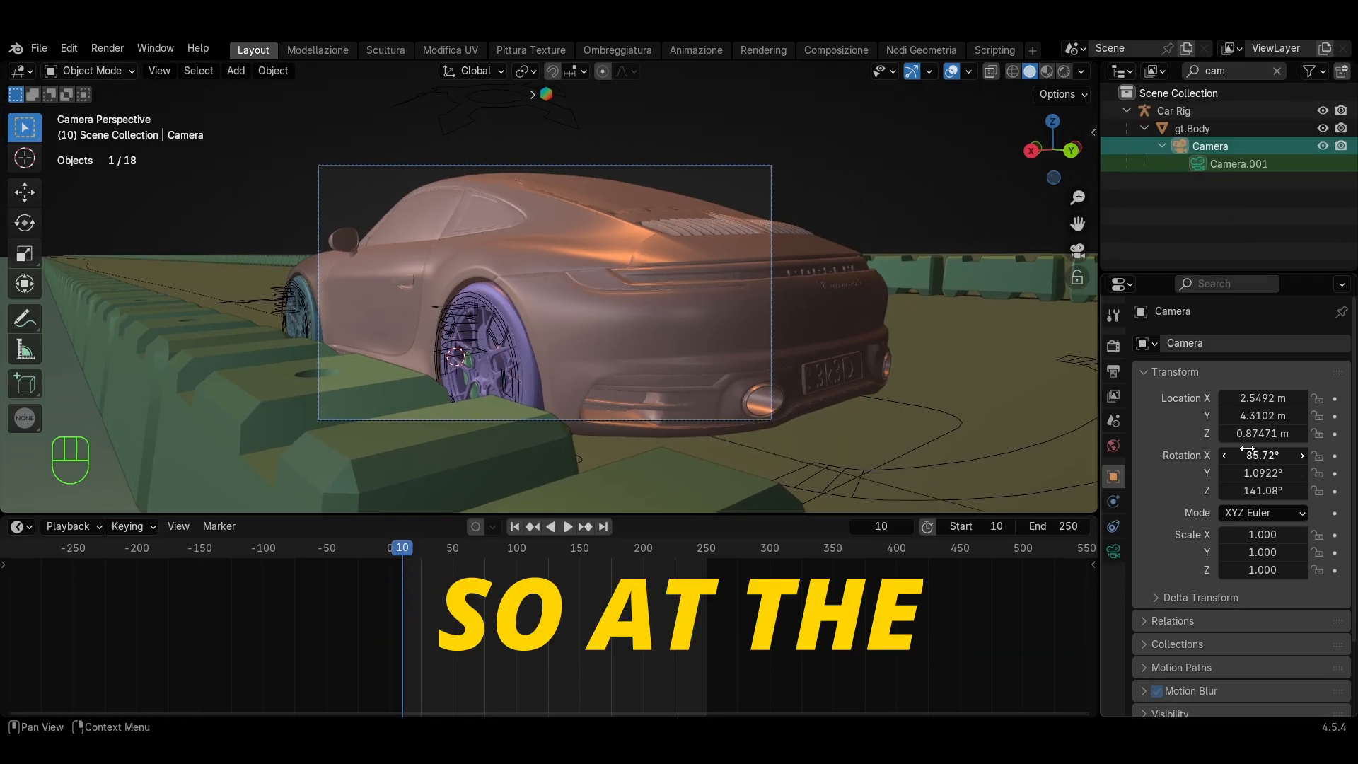
key(i)
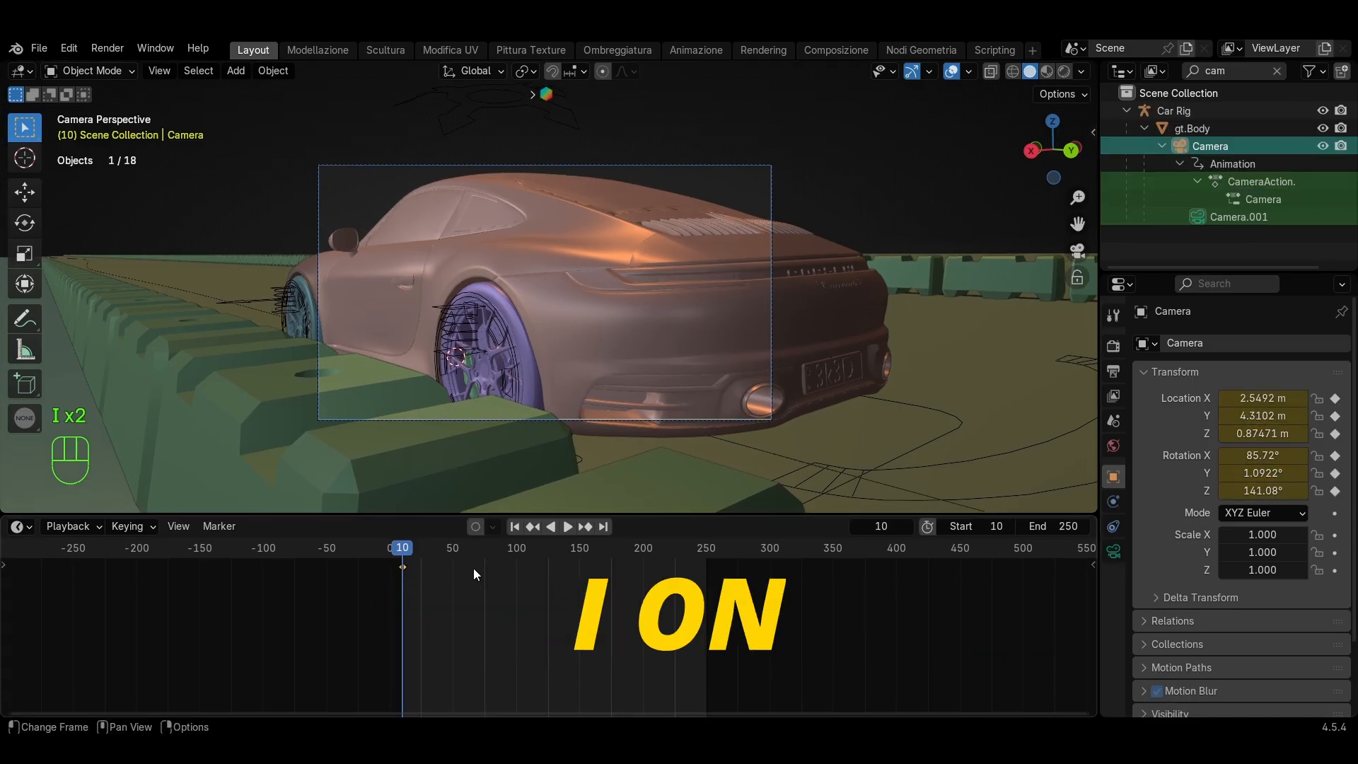
With Camera to View enabled, reframe the camera to a low front three-quarter view and keyframe its location and rotation on frame 100
drag(408, 555, 516, 573)
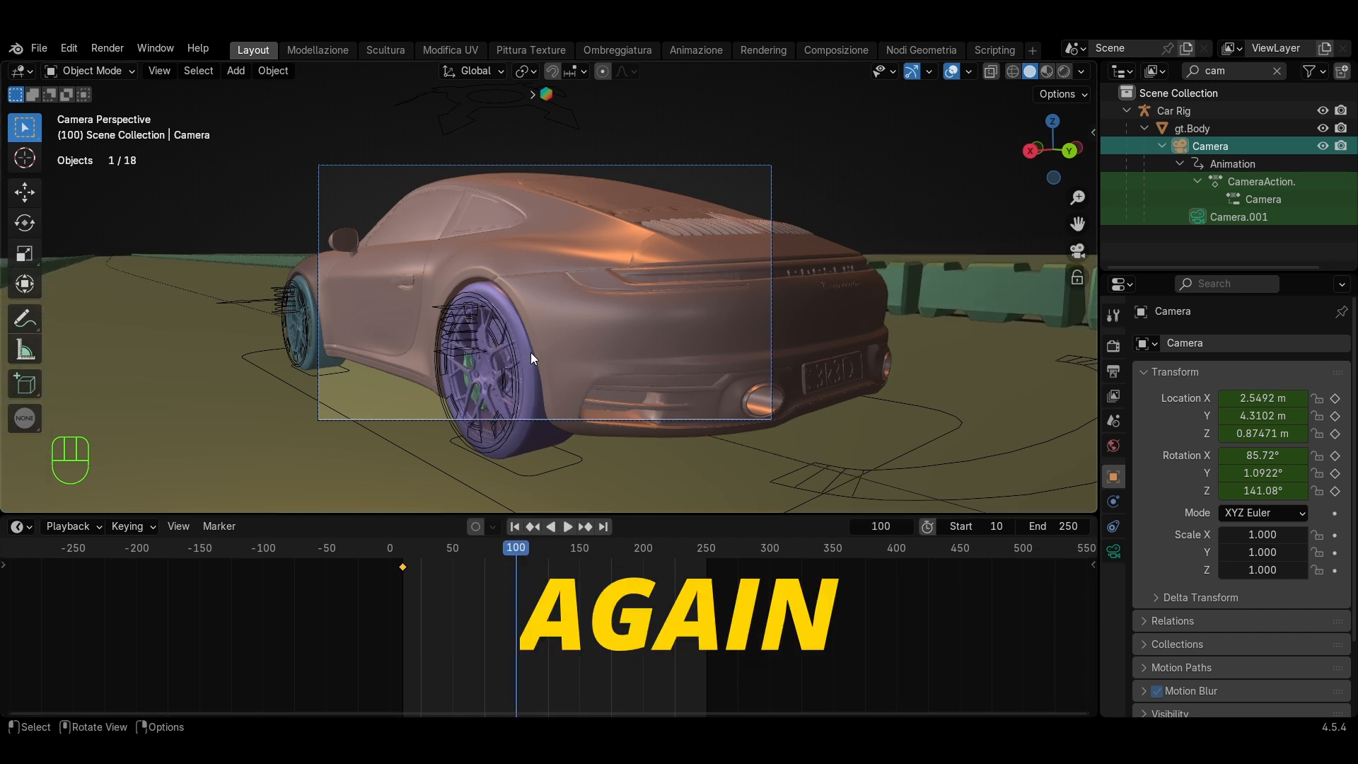
key(n)
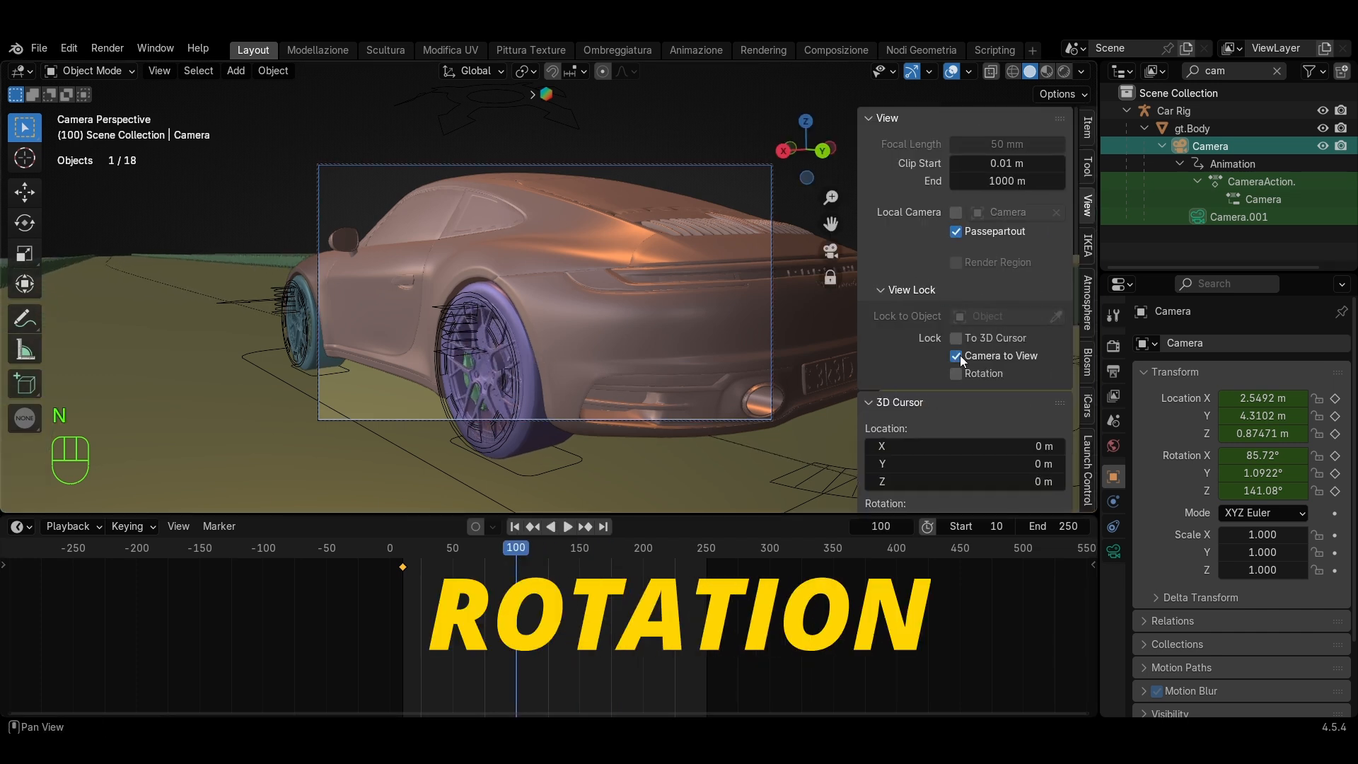
middle_drag(497, 343, 608, 351)
shift+middle_drag(433, 359, 647, 330)
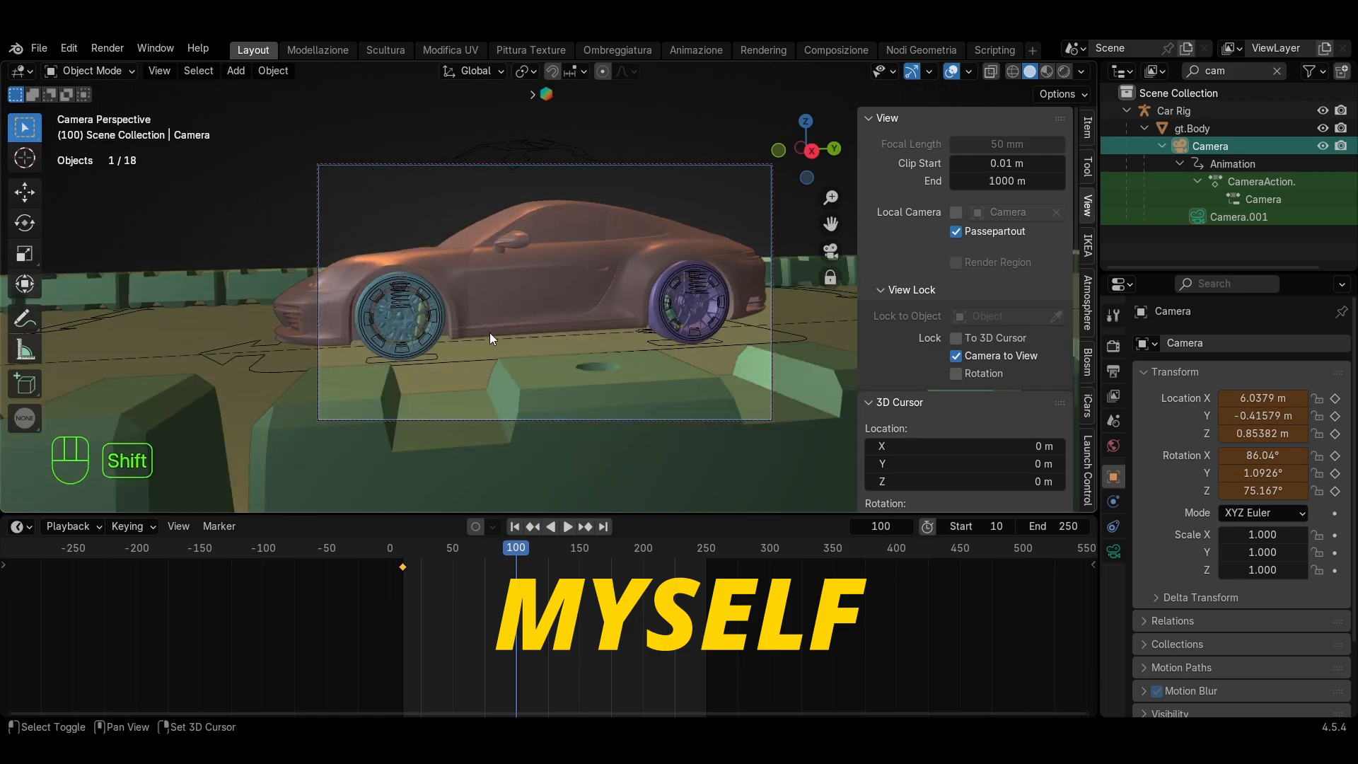
middle_drag(489, 332, 658, 339)
scroll(627, 348, up, 2)
scroll(683, 342, down, 2)
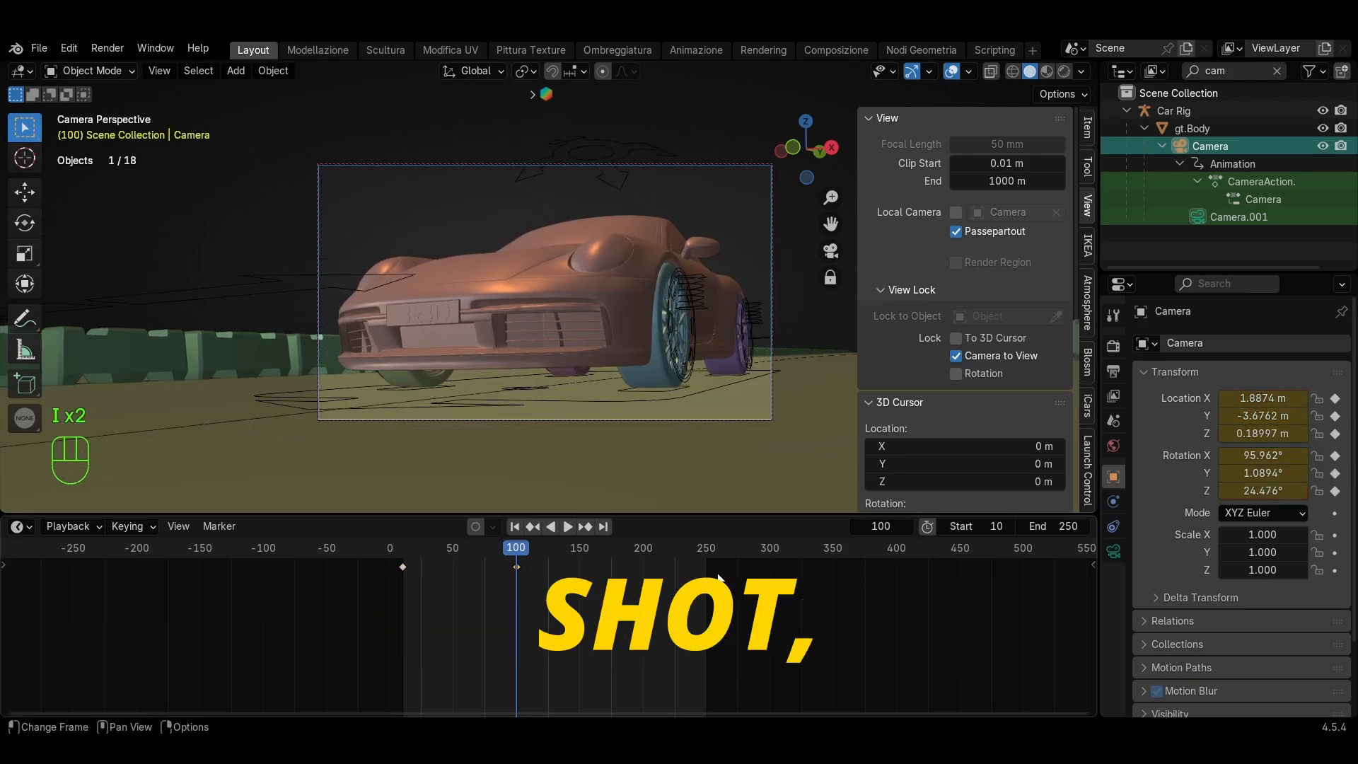
Play back the camera move from frame 10 and keyframe an intermediate camera position about midway to frame 100
drag(719, 577, 396, 560)
key(space)
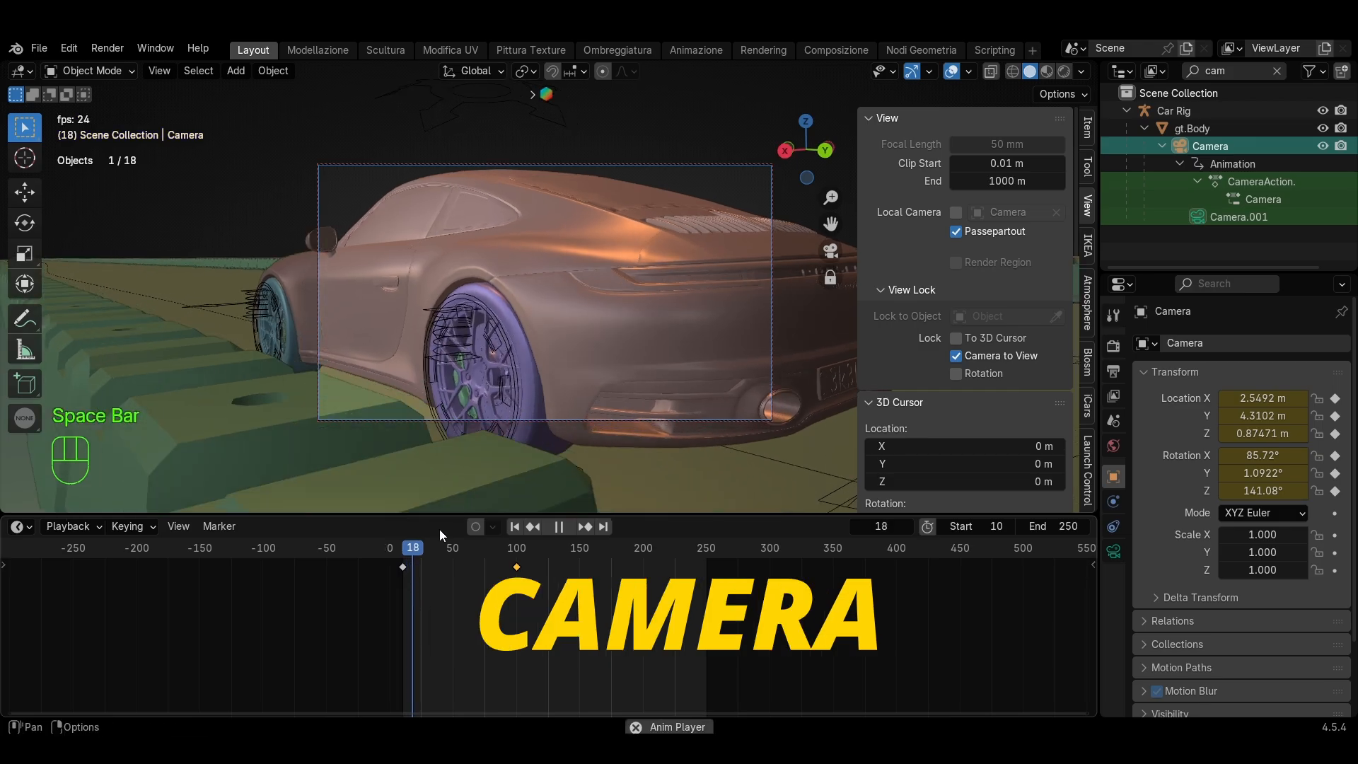
key(space)
key(space)
key(space)
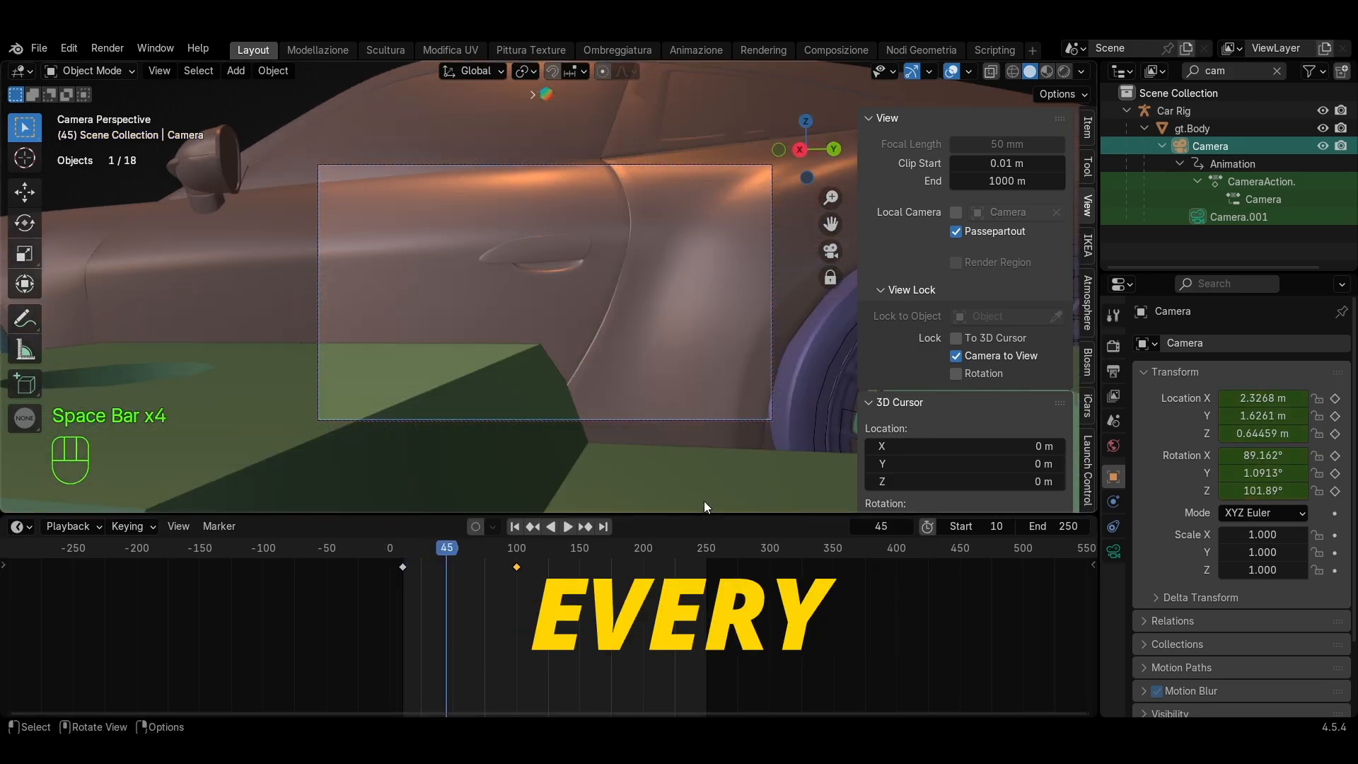
key(space)
key(space)
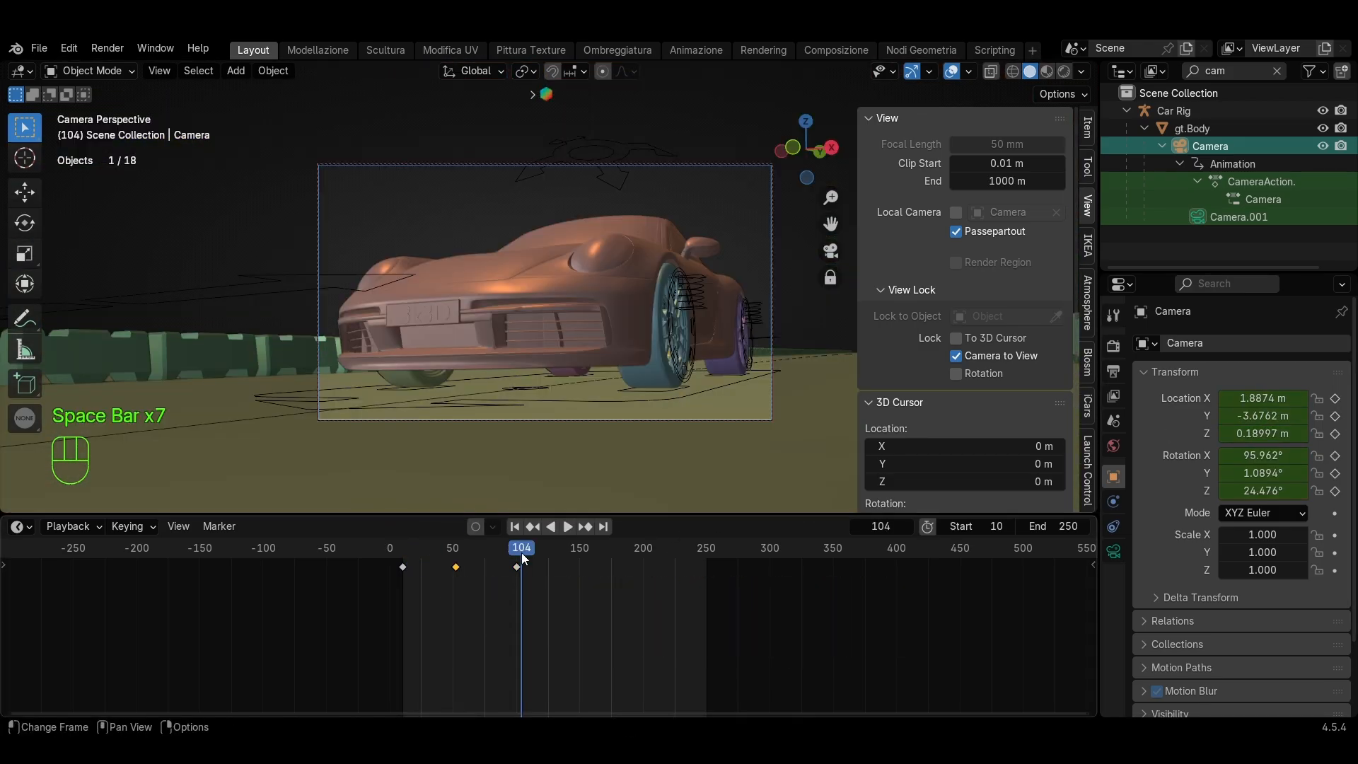
Bind the camera to timeline markers on frames 10 and 101
drag(520, 553, 402, 575)
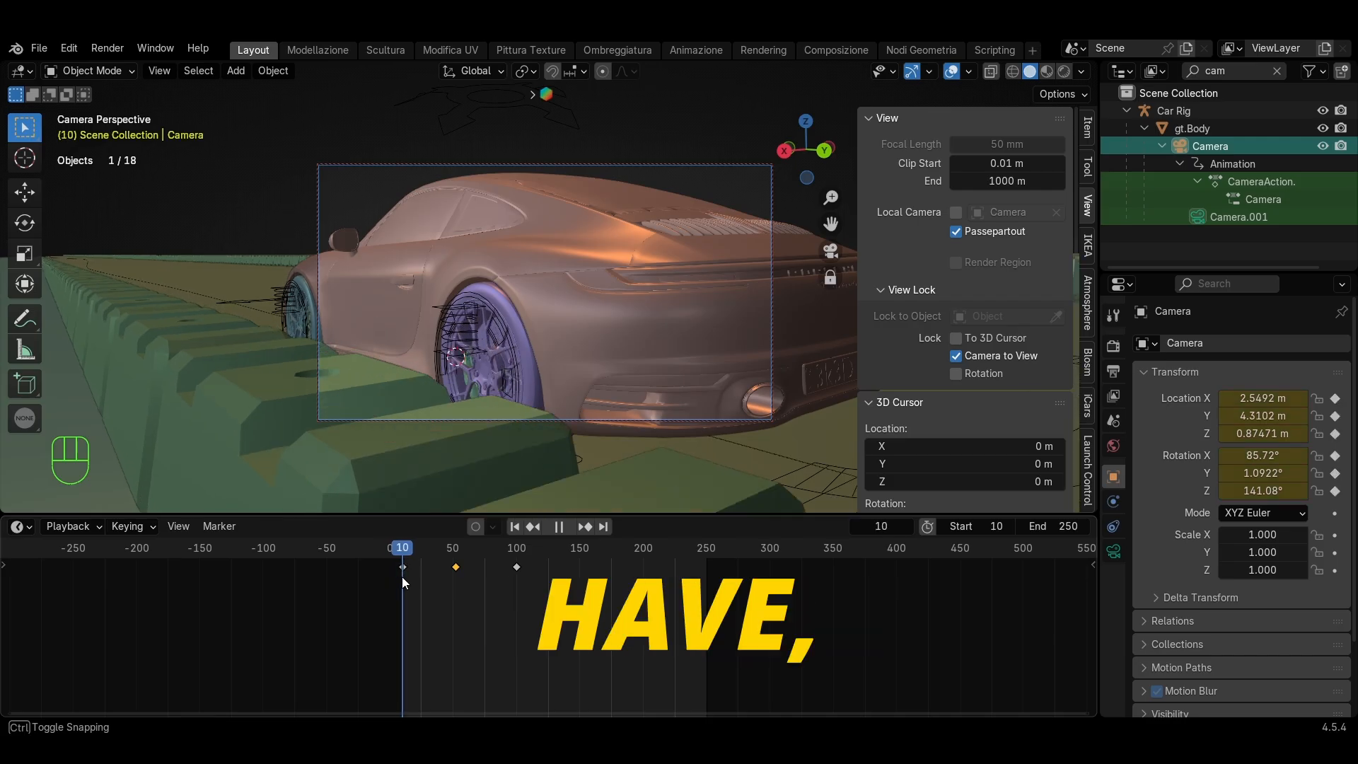
key(ctrl+b)
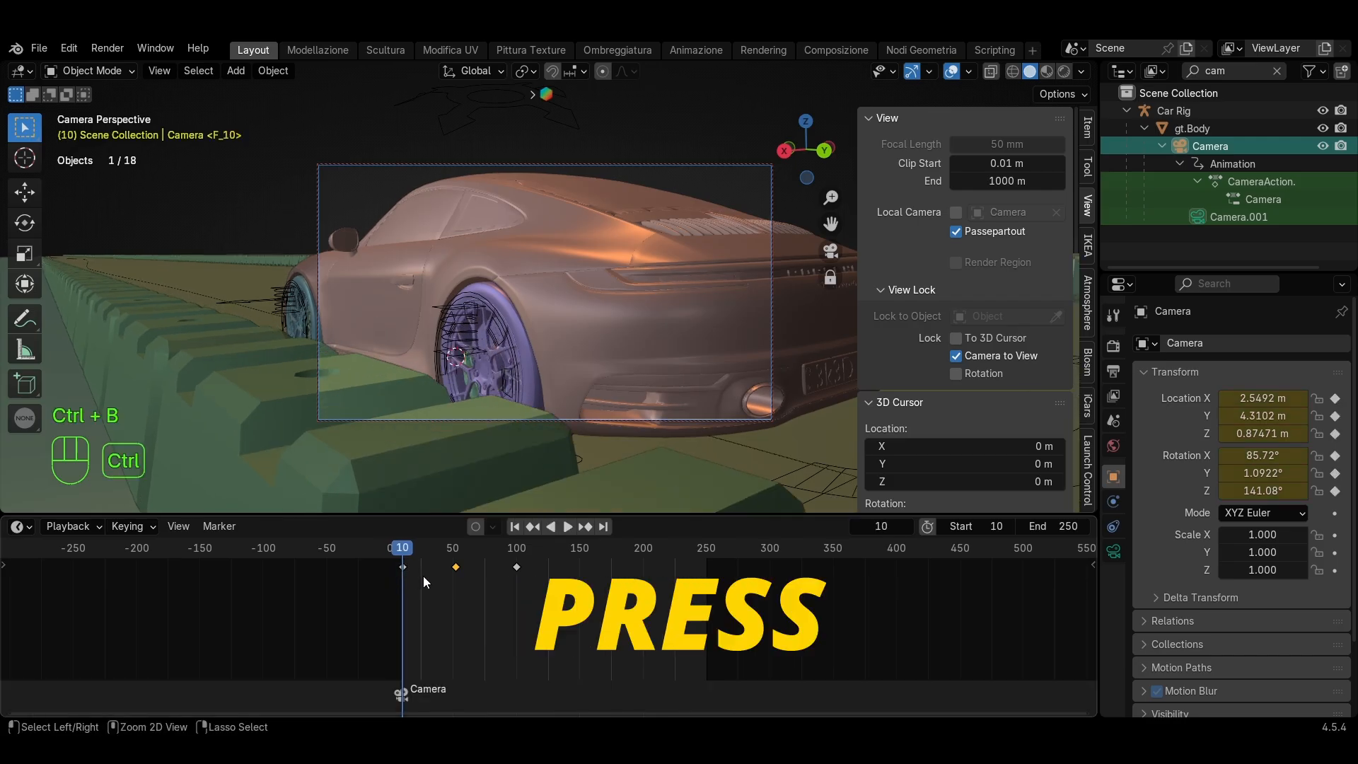
mouse_move(401, 556)
mouse_down()
mouse_move(517, 566)
mouse_move(524, 555)
mouse_up()
key(ctrl+b)
Add a second camera and bind it to the timeline marker on frame 101
middle_drag(614, 367, 570, 369)
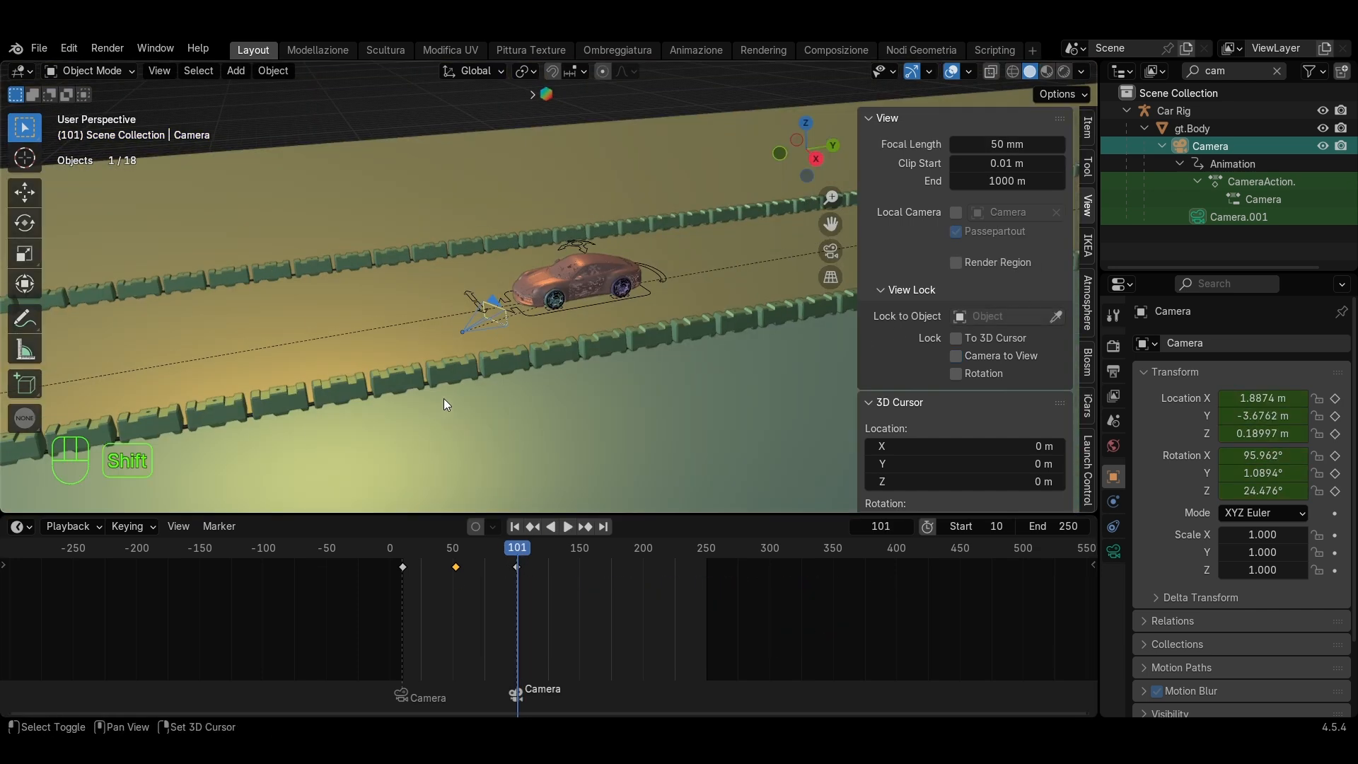
key(shift+a)
click(443, 398)
shift+middle_drag(566, 354, 519, 313)
click(1207, 181)
click(1202, 111)
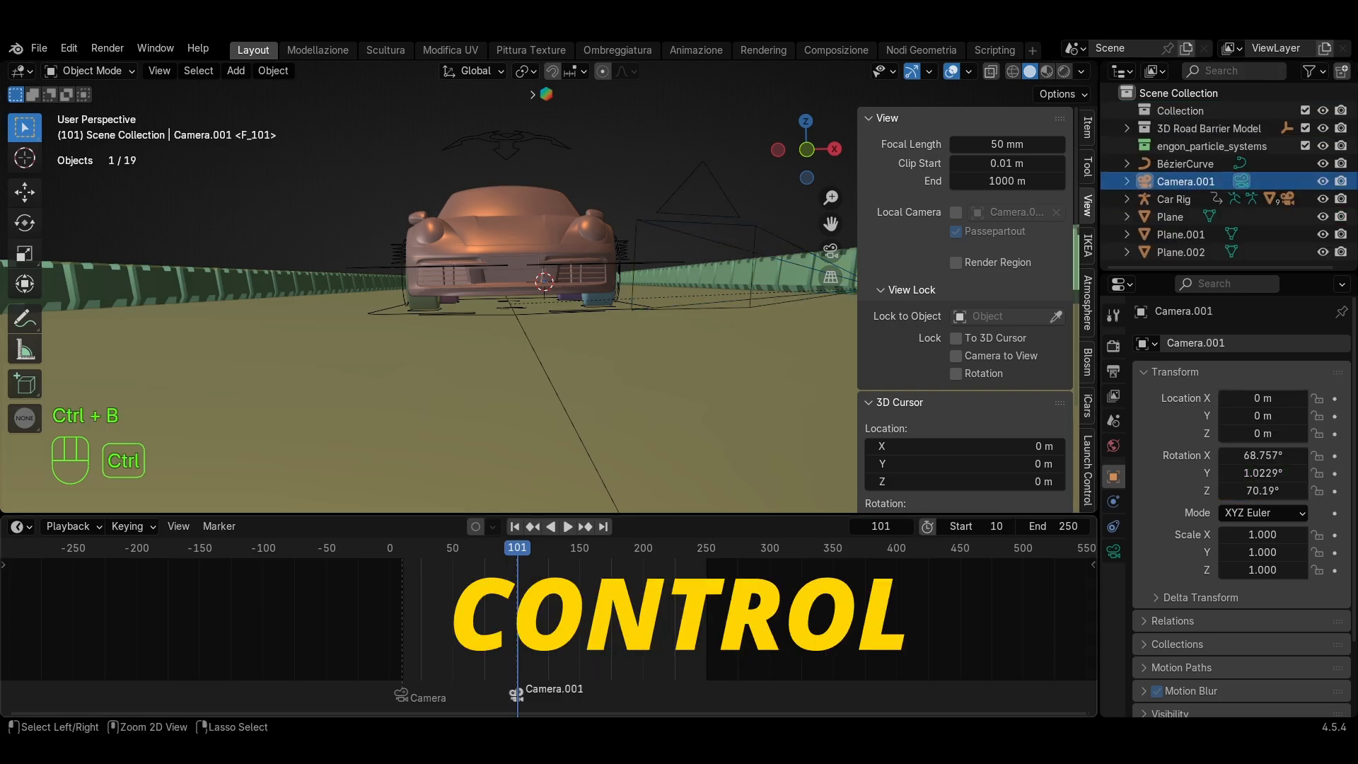
Align the second camera to a low front view of the car and adjust its framing with Camera to View enabled
key(ctrl+alt+KP_0)
click(955, 356)
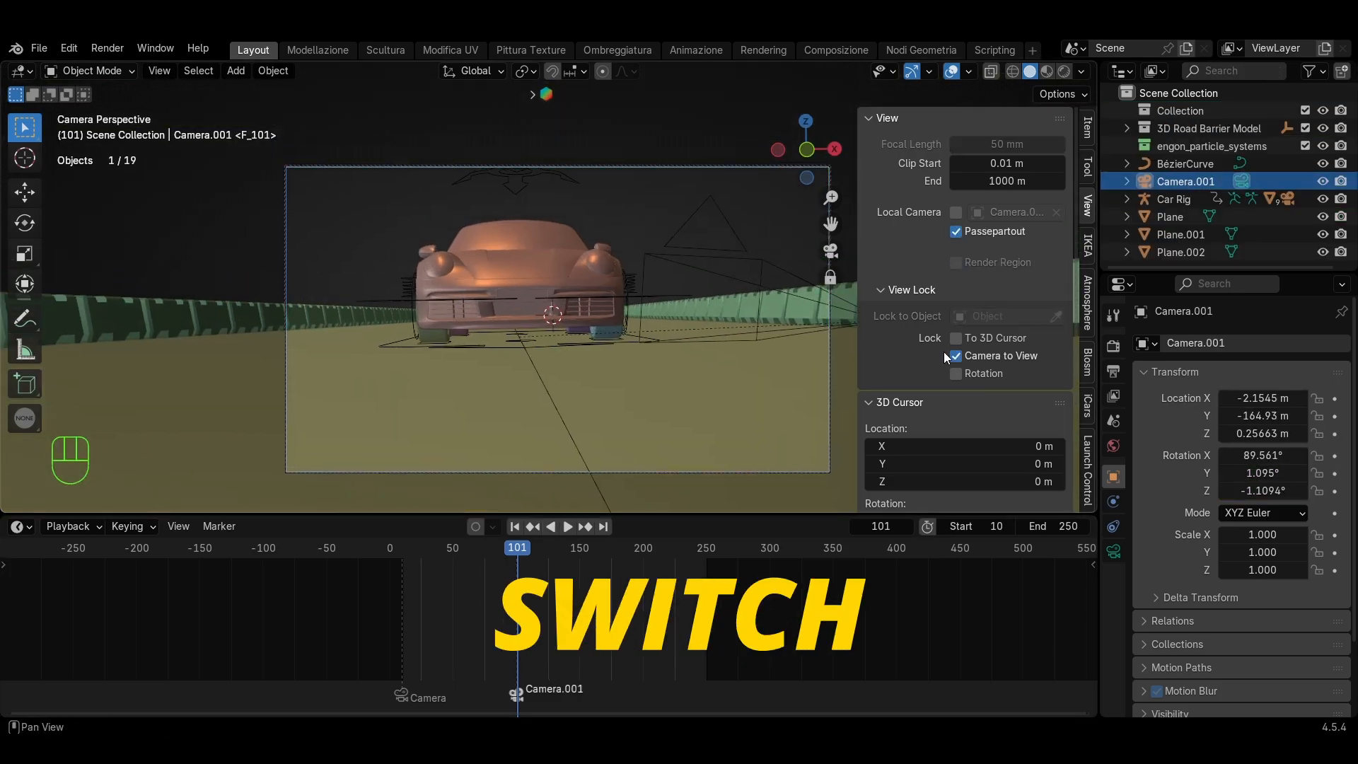
shift+middle_drag(680, 345, 581, 346)
Parent the second camera to gt.Body with the Object option and play back the camera switch at frame 101
shift+click(552, 266)
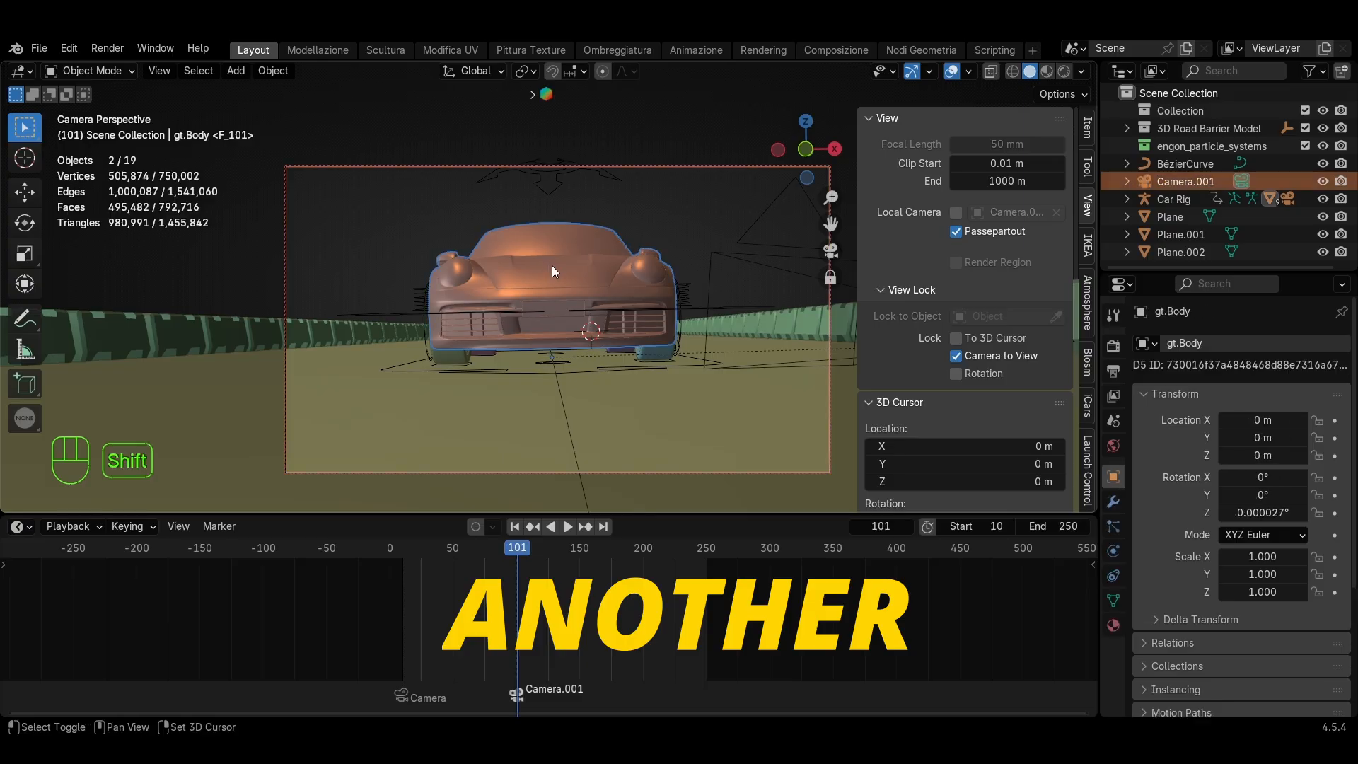
key(ctrl+p)
click(625, 287)
drag(516, 548, 443, 549)
key(space)
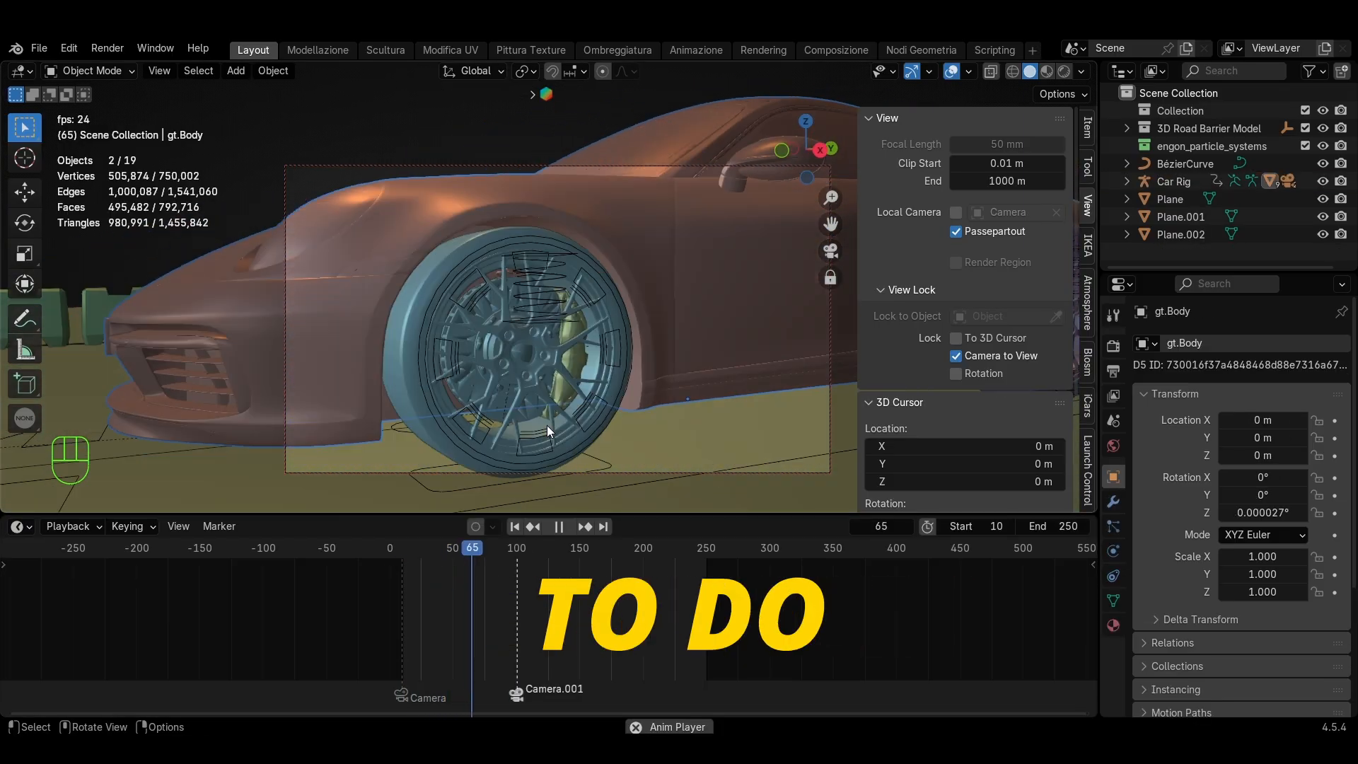
click(518, 557)
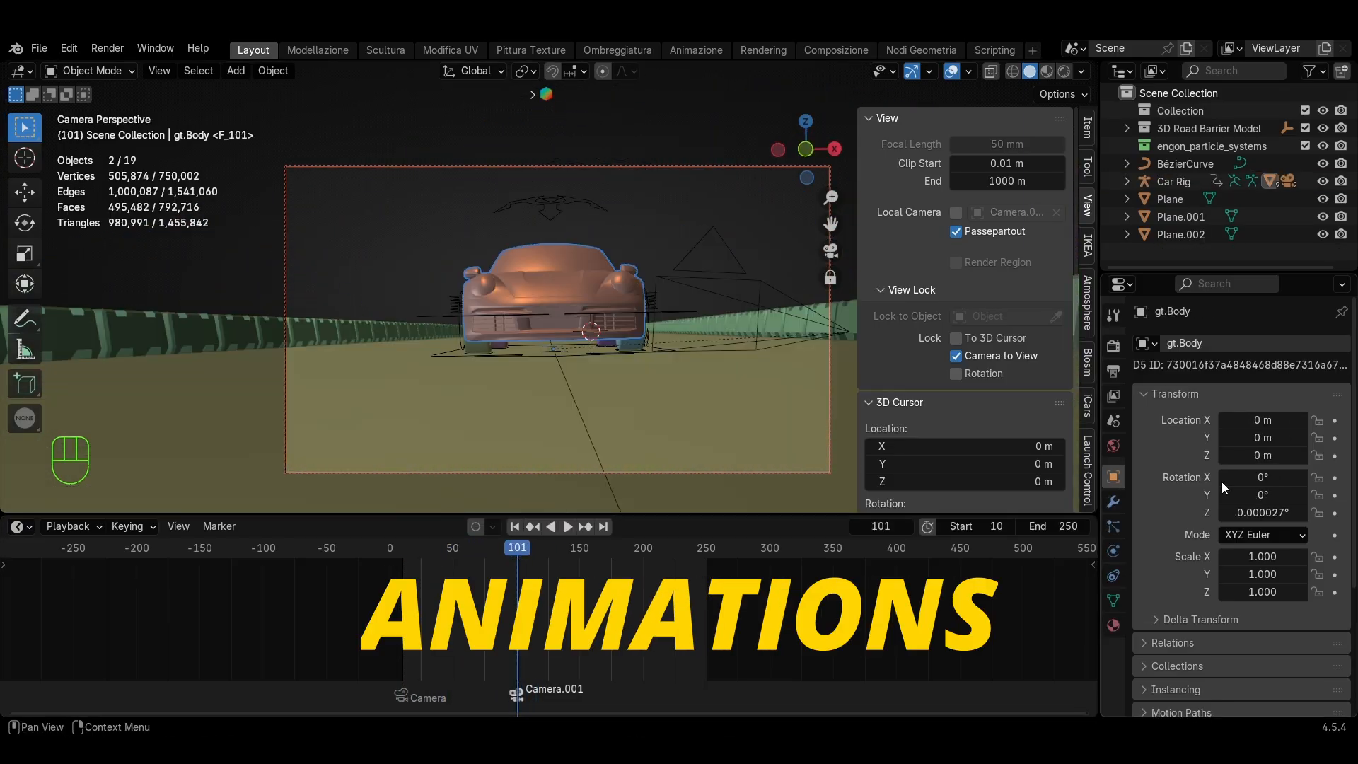
Select Camera.001 in the scene hierarchy and keyframe its location and rotation on frame 101 and, from a new angle, on frame 150
click(1229, 71)
text(camer)
click(1208, 239)
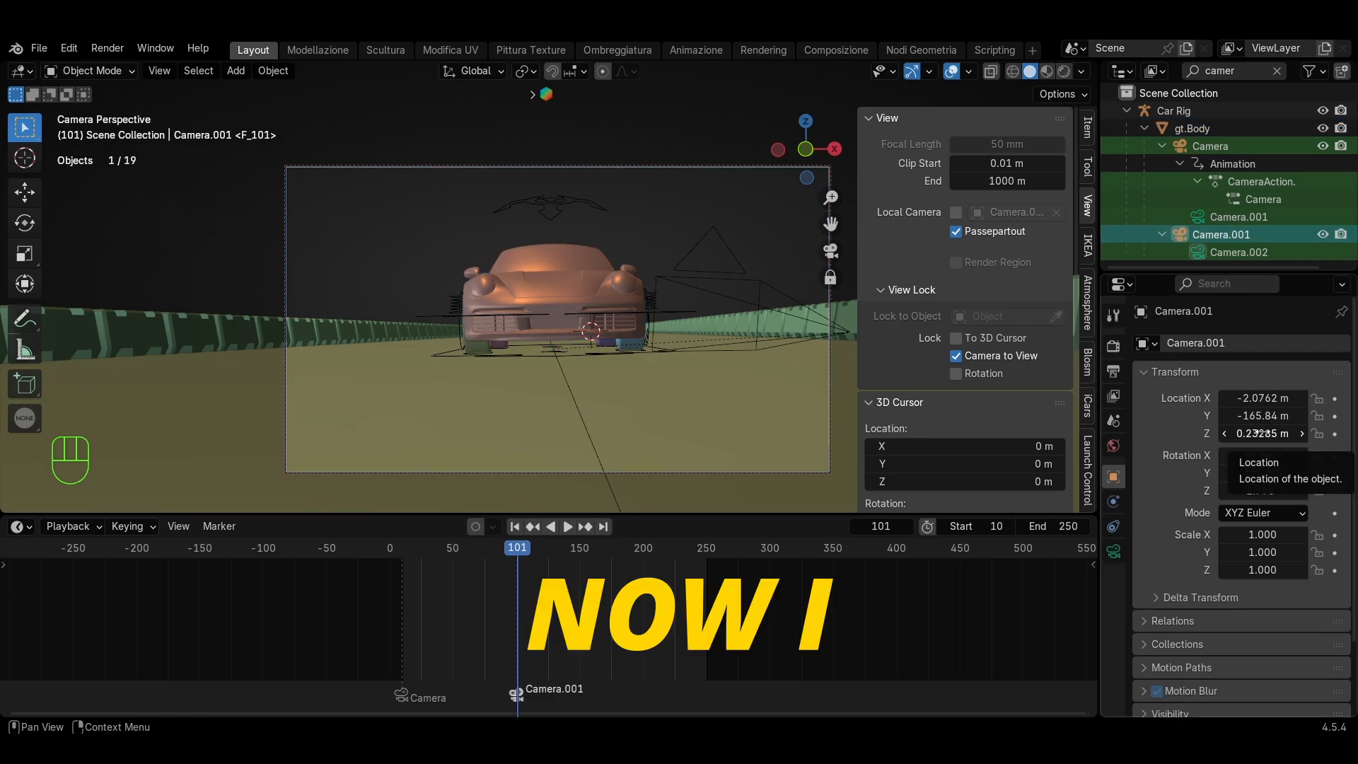
scroll(511, 320, up, 4)
middle_drag(511, 320, 669, 339)
shift+middle_drag(612, 248, 590, 342)
scroll(595, 354, up, 1)
key(i)
key(i)
Try an overhead position over the windshield for Camera.001 on frame 124 and play back the resulting camera move
drag(574, 550, 546, 559)
middle_drag(502, 283, 601, 361)
middle_drag(601, 360, 614, 424)
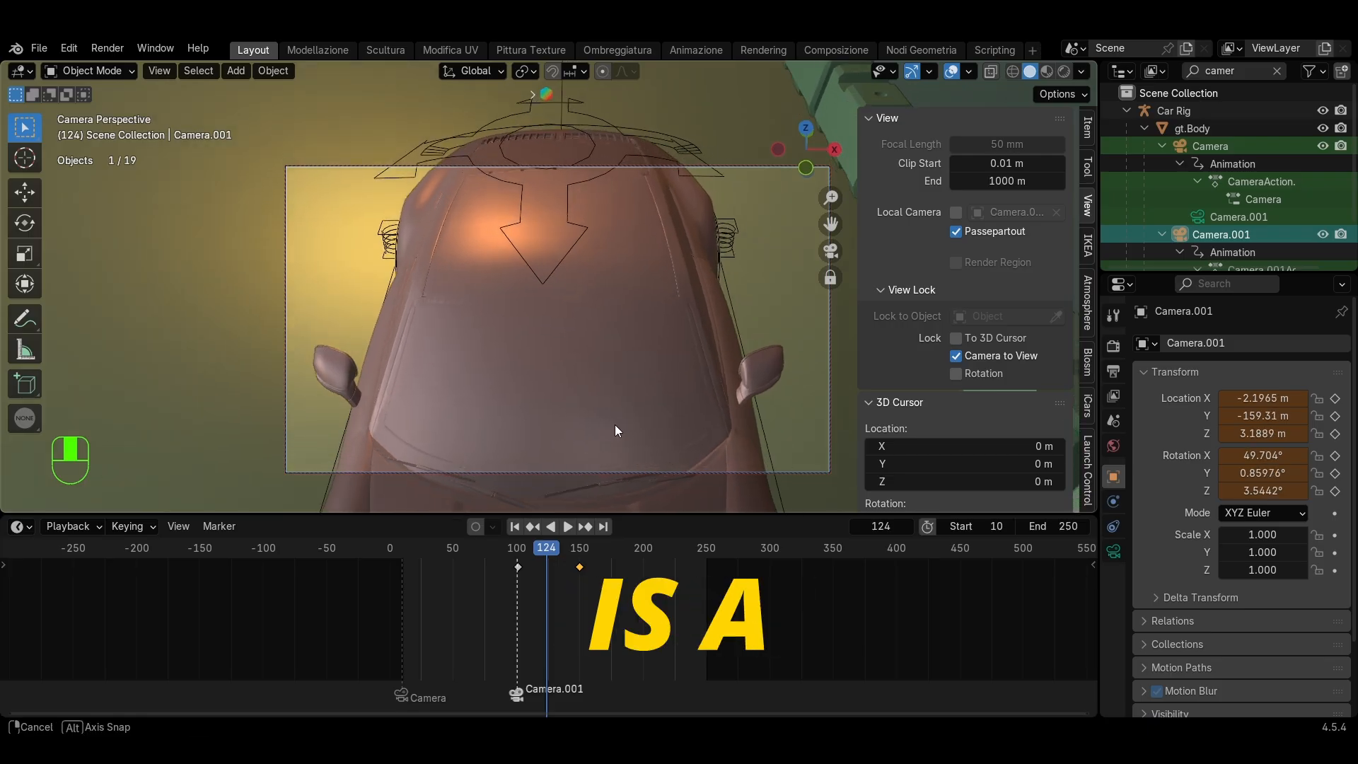
key(space)
key(space)
mouse_move(545, 553)
mouse_down()
mouse_move(517, 559)
mouse_move(566, 562)
mouse_up()
key(space)
mouse_move(565, 297)
middle_down()
mouse_move(508, 342)
mouse_move(566, 318)
middle_up()
middle_drag(566, 318, 630, 304)
Undo the last adjustments to Camera.001
key(ctrl+z)
key(ctrl+z)
key(ctrl+z)
key(ctrl+z)
key(ctrl+z)
key(ctrl+z)
key(ctrl+z)
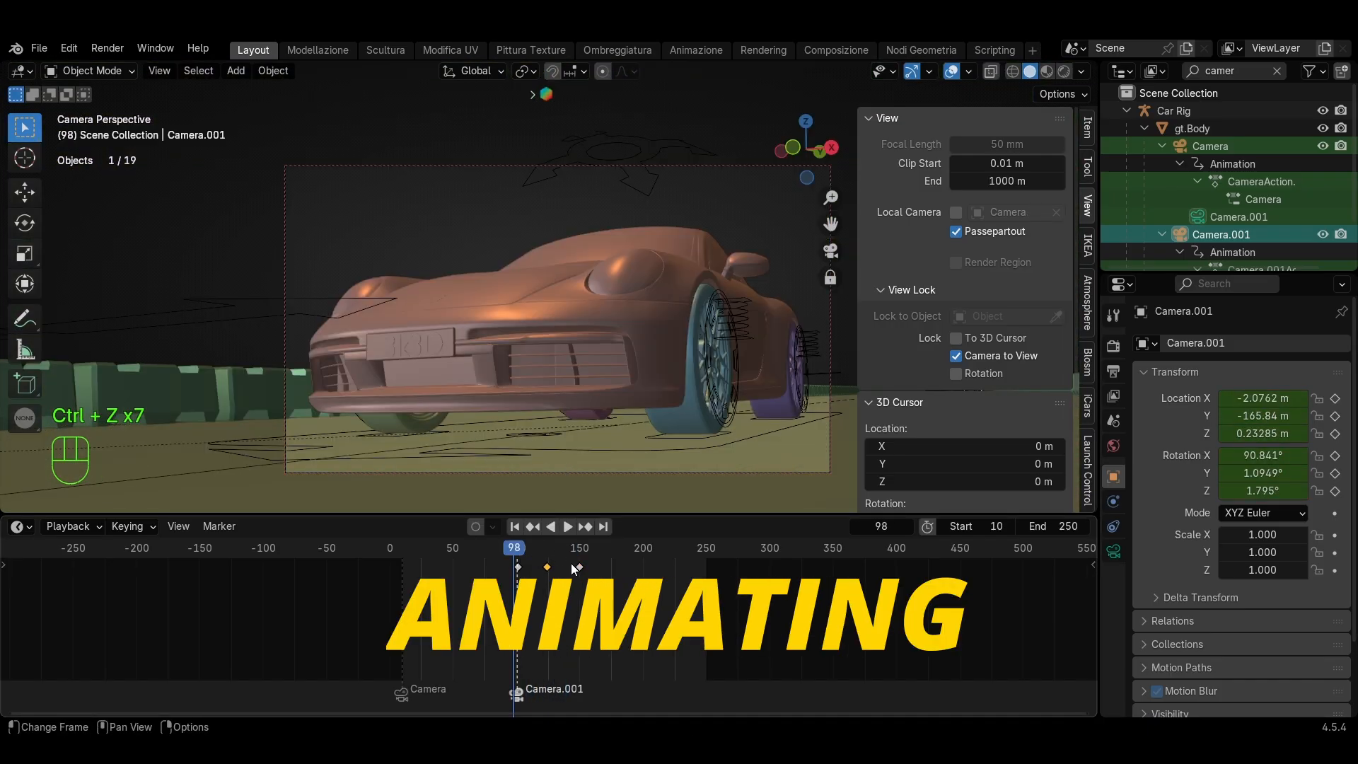
Move Camera.001 to a low close-up of the front wheel and bumper and keyframe its location and rotation on frame 121
key(space)
key(space)
middle_drag(488, 311, 566, 283)
shift+middle_drag(566, 283, 642, 302)
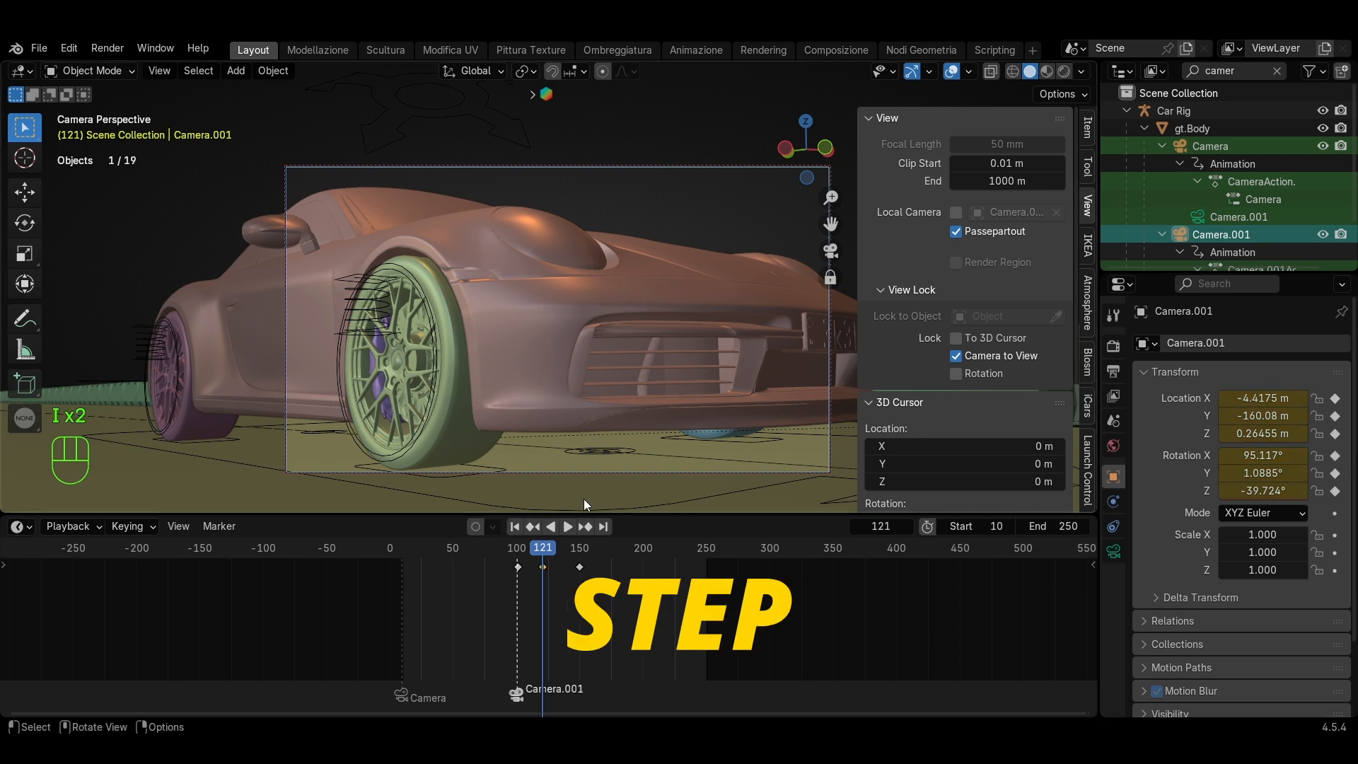
Move Camera.001's middle and last keyframes to about frames 131 and 163 and play back the slower camera move
key(space)
drag(546, 551, 596, 566)
key(space)
key(space)
mouse_move(551, 553)
mouse_down()
mouse_move(518, 553)
mouse_move(563, 558)
mouse_up()
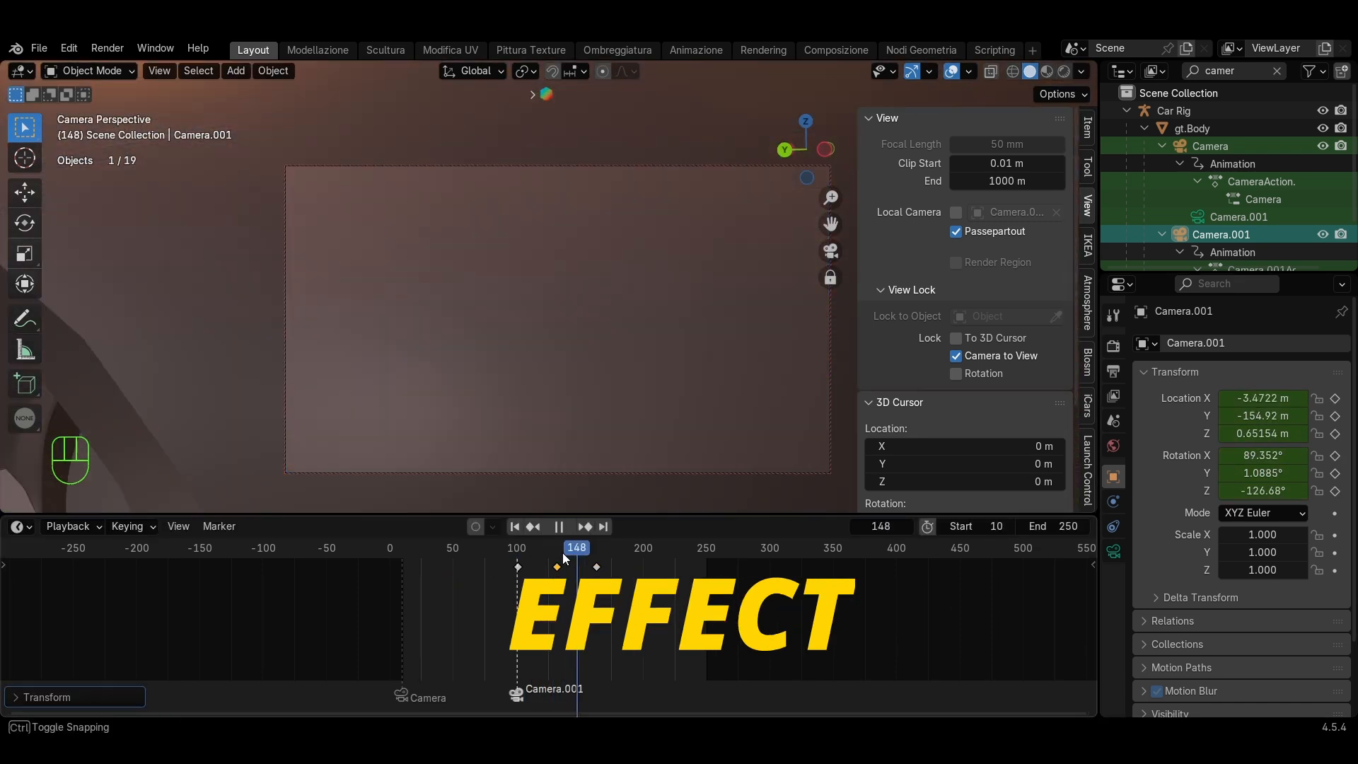
Move Camera.001's last two keyframes to about frames 153 and 195 and play back the slower orbit to the car's rear
key(space)
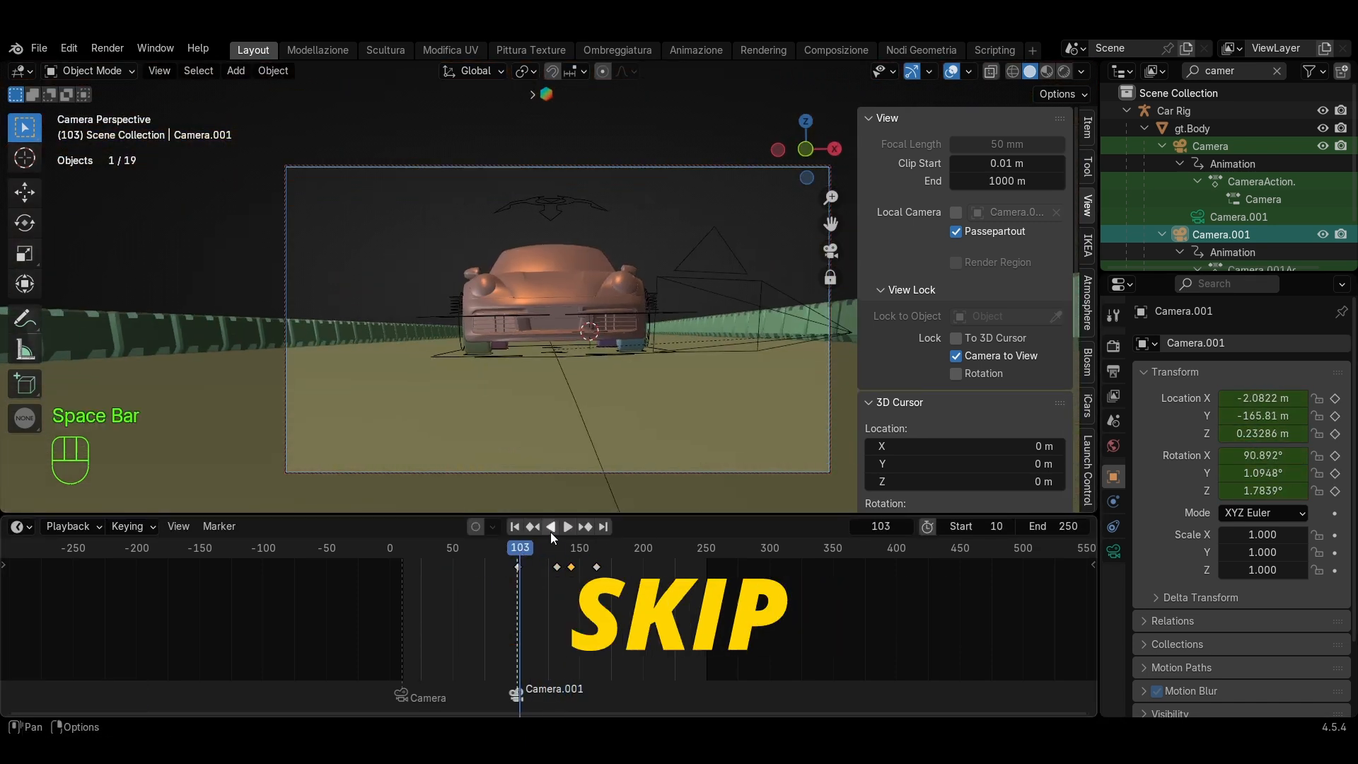
key(space)
drag(571, 567, 583, 566)
drag(559, 551, 522, 551)
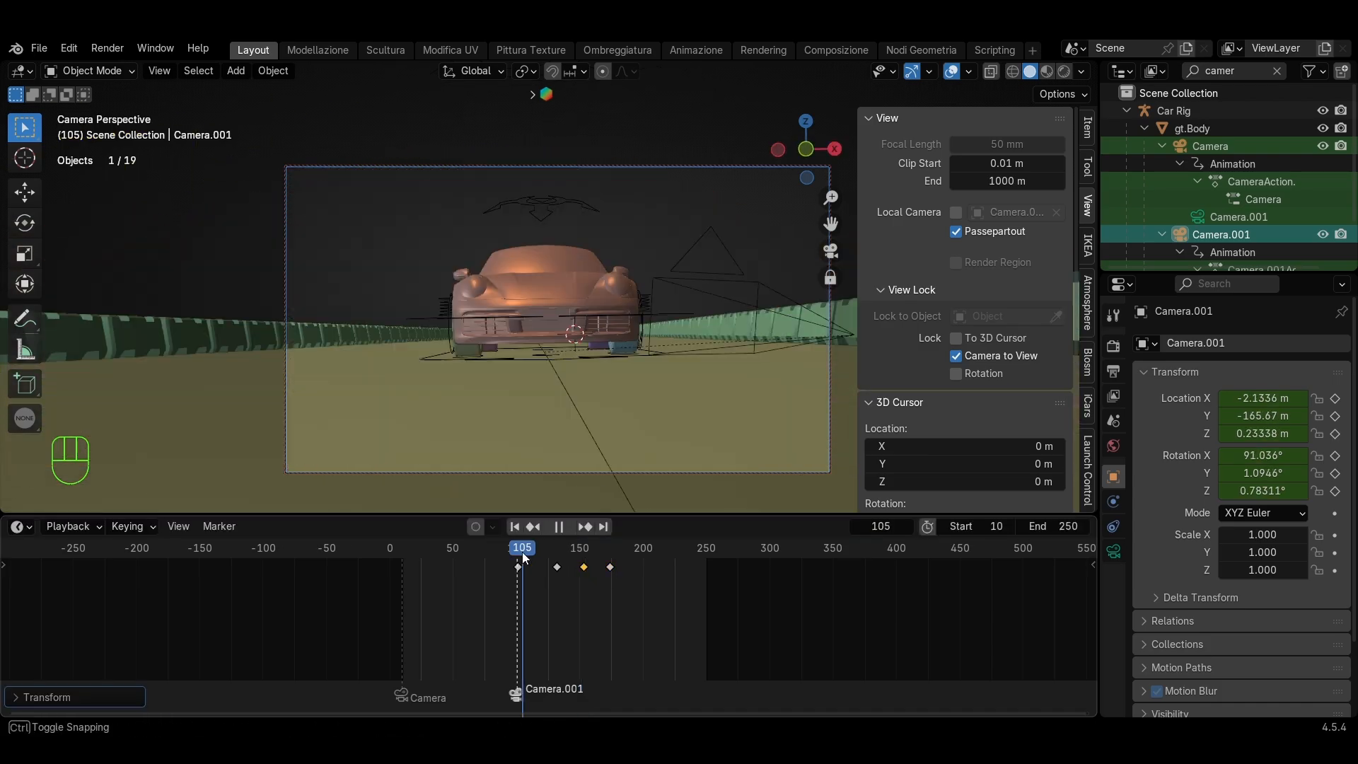
key(space)
drag(610, 566, 637, 566)
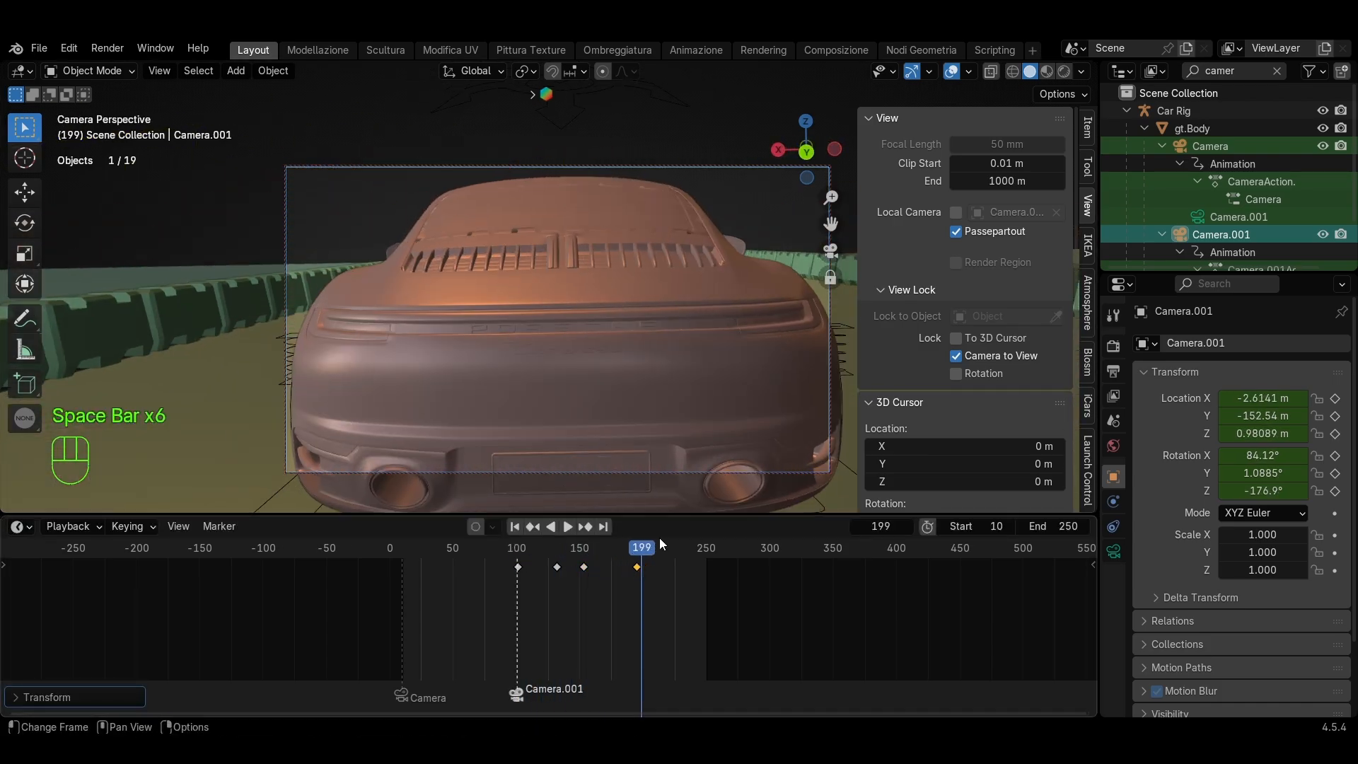
shift+middle_drag(622, 396, 594, 297)
drag(552, 549, 706, 584)
key(space)
Delete Camera.001's keyframes after the first and end its move on a low front-wheel close-up keyed on about frame 149
key(Delete)
drag(558, 553, 580, 583)
key(space)
key(space)
key(space)
shift+middle_drag(588, 403, 586, 387)
key(space)
key(space)
Reframe Camera.001 on the car's front on frame 127, keyframe it and play back the move
drag(578, 552, 550, 553)
shift+middle_drag(603, 374, 609, 363)
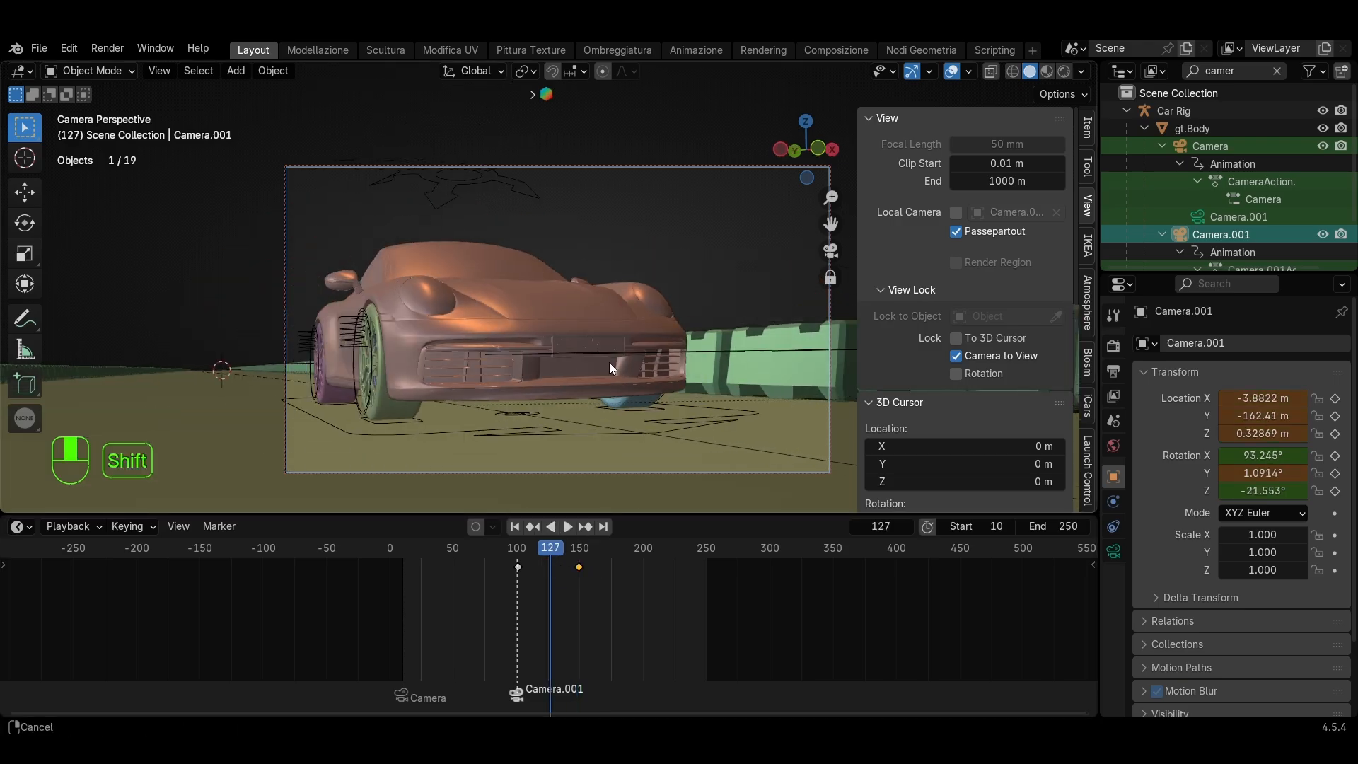
key(i)
key(space)
key(space)
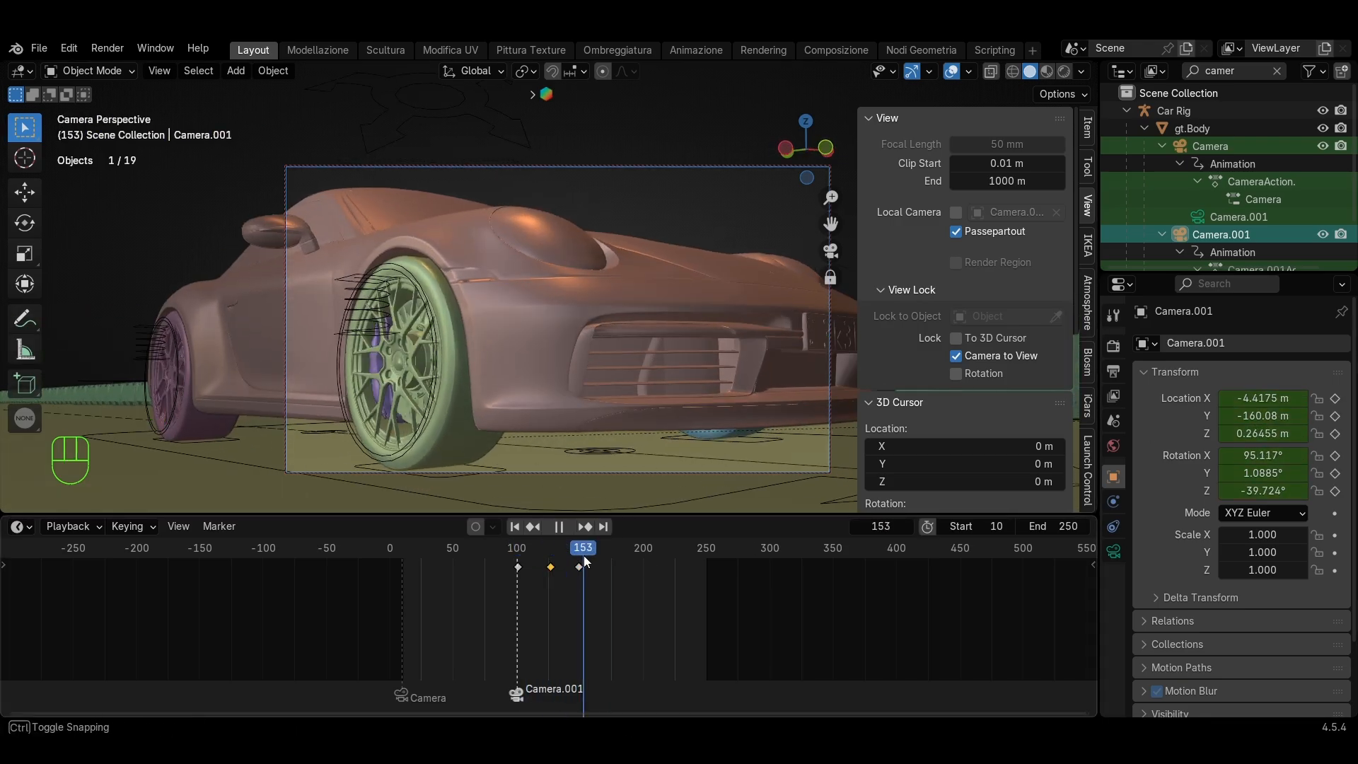
Add a new camera, Camera.002, and bind it to a timeline marker on frame 154
key(ctrl+b)
key(space)
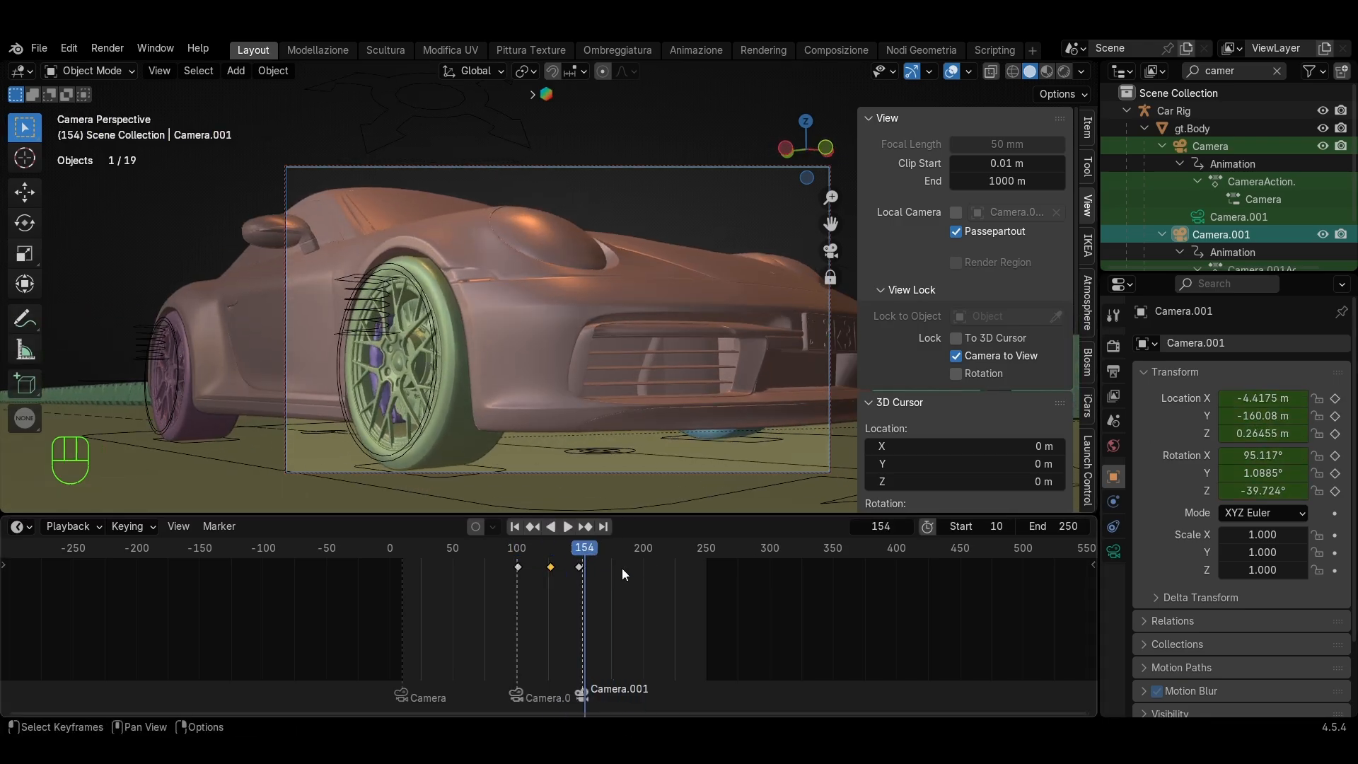
key(shift+a)
click(507, 397)
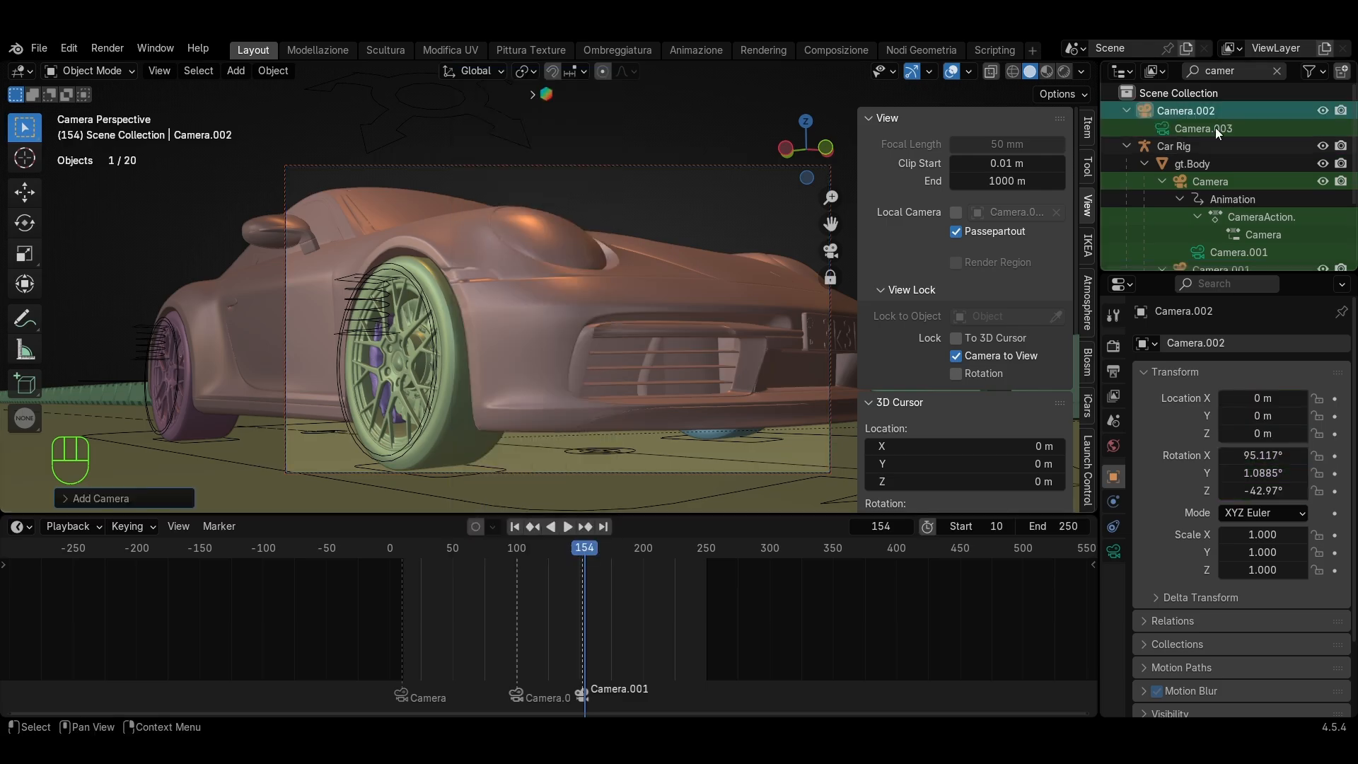
key(ctrl+b)
Turn Camera.002 to a side view of the car and parent it to the gt.Body object
mouse_move(614, 362)
middle_down()
mouse_move(426, 349)
mouse_move(498, 354)
mouse_move(542, 409)
mouse_move(608, 351)
mouse_move(261, 363)
mouse_move(326, 369)
middle_up()
shift+click(556, 346)
key(ctrl+p)
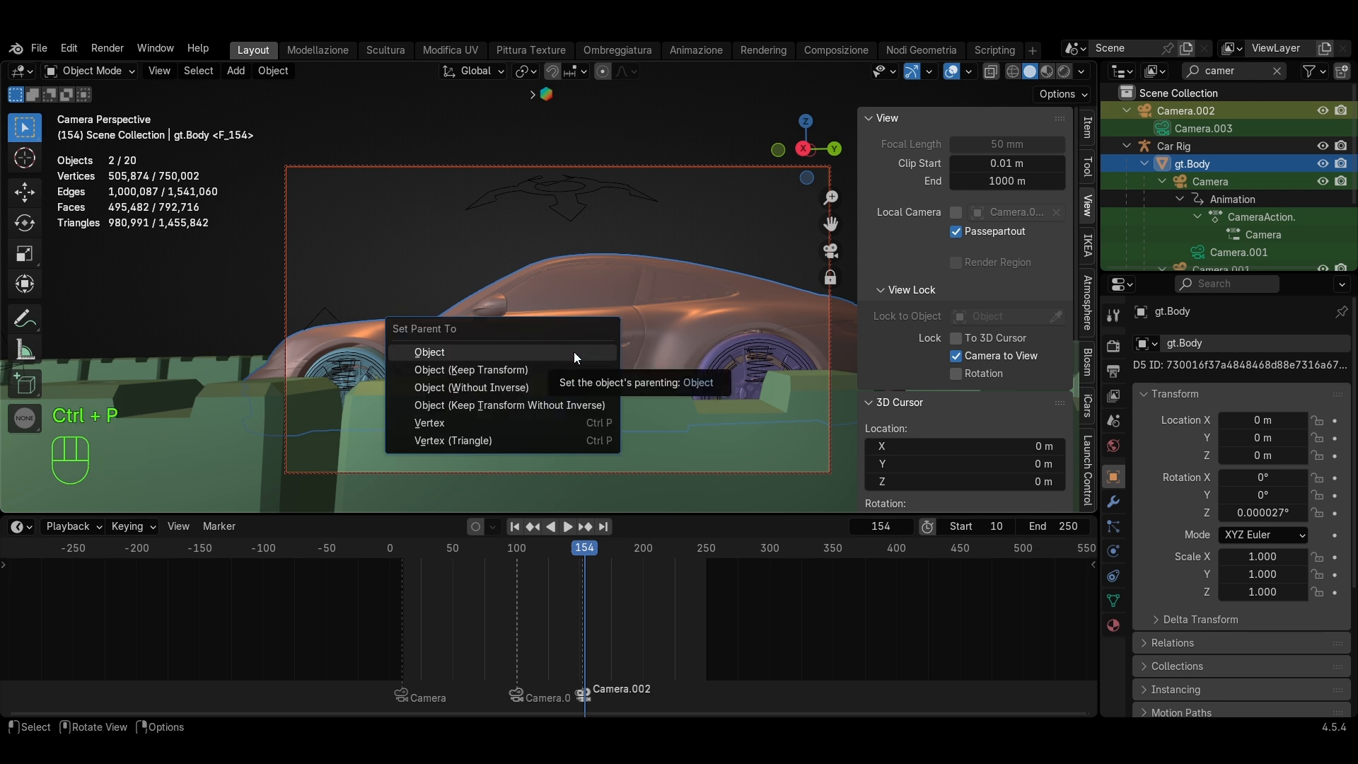
click(574, 351)
Try keyframing the location and rotation of gt.Body on frames 154 and 250 for a closer side shot, and play it back
key(space)
drag(608, 554, 706, 583)
key(i)
key(space)
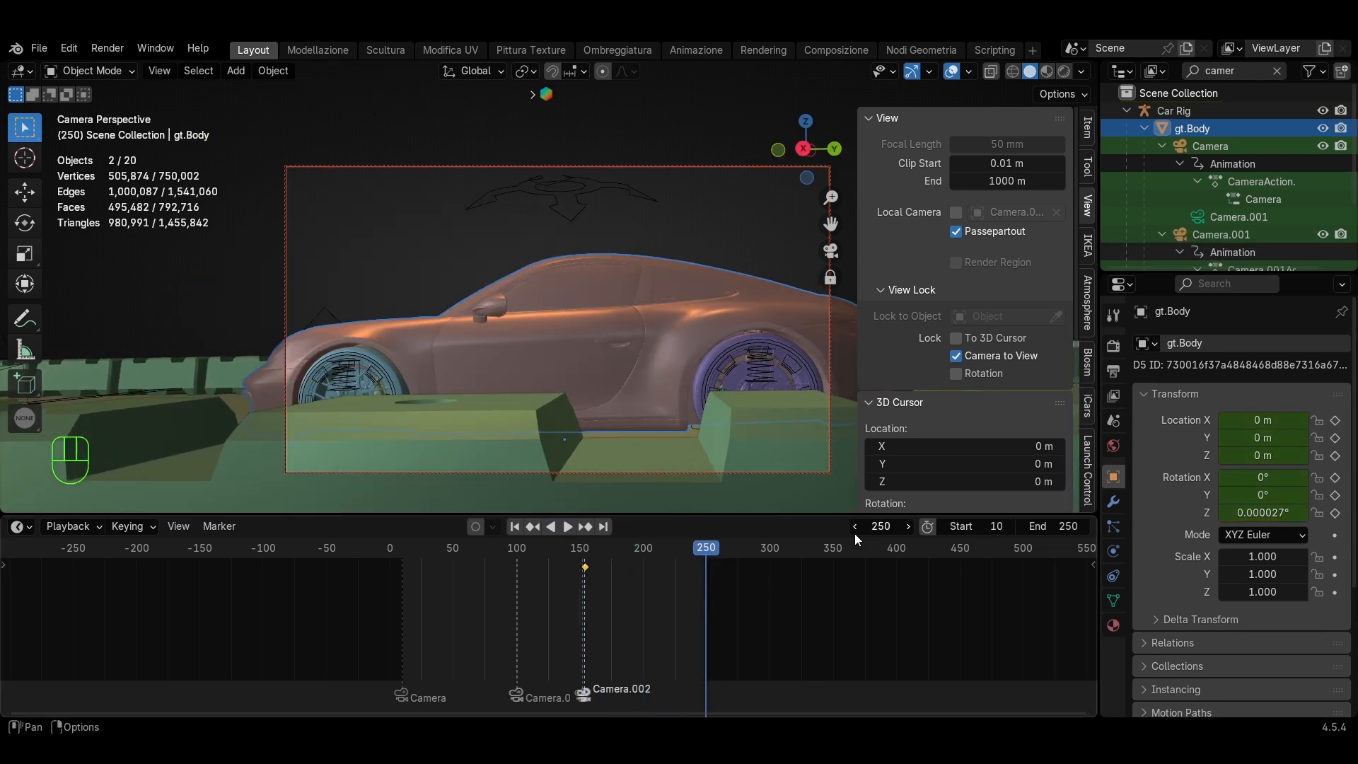
scroll(633, 398, up, 3)
scroll(634, 397, up, 2)
shift+middle_drag(634, 397, 616, 369)
key(i)
key(i)
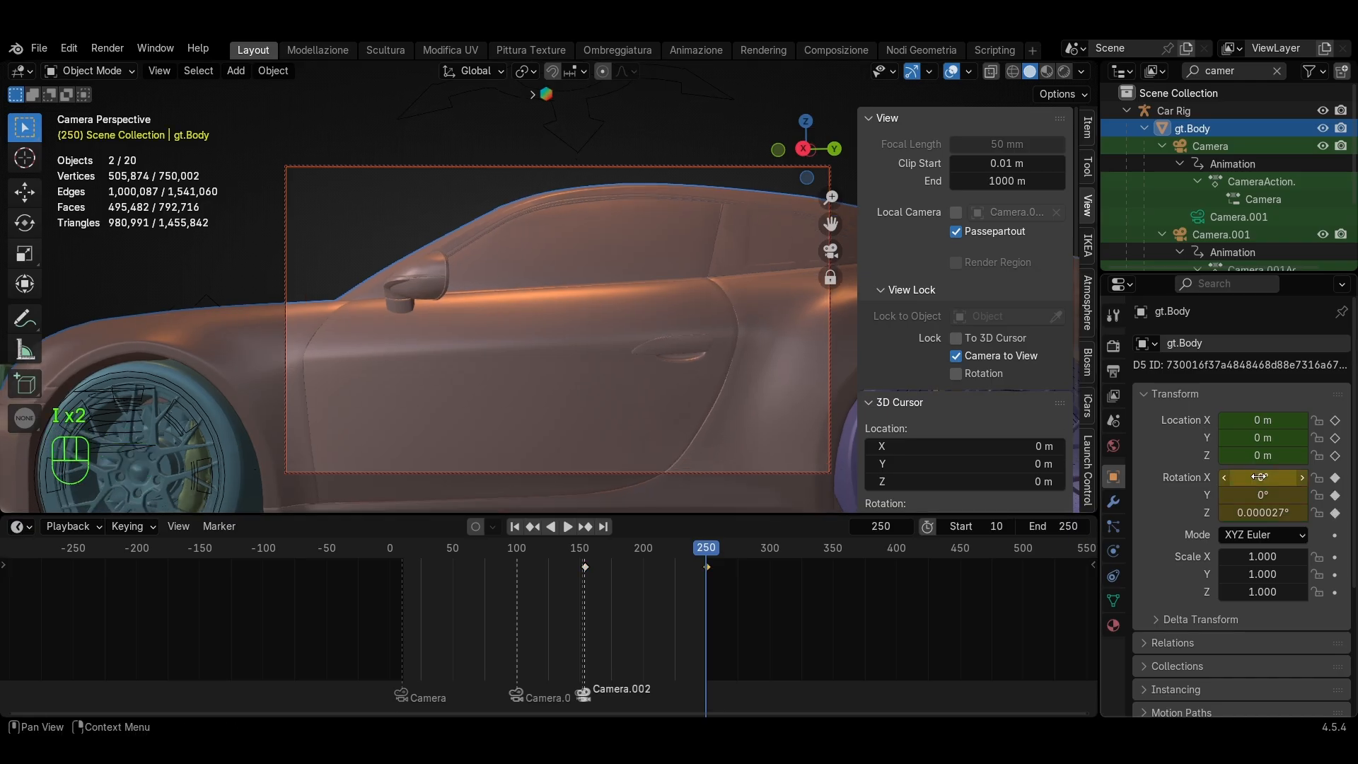
click(569, 551)
key(space)
click(618, 568)
click(620, 546)
key(space)
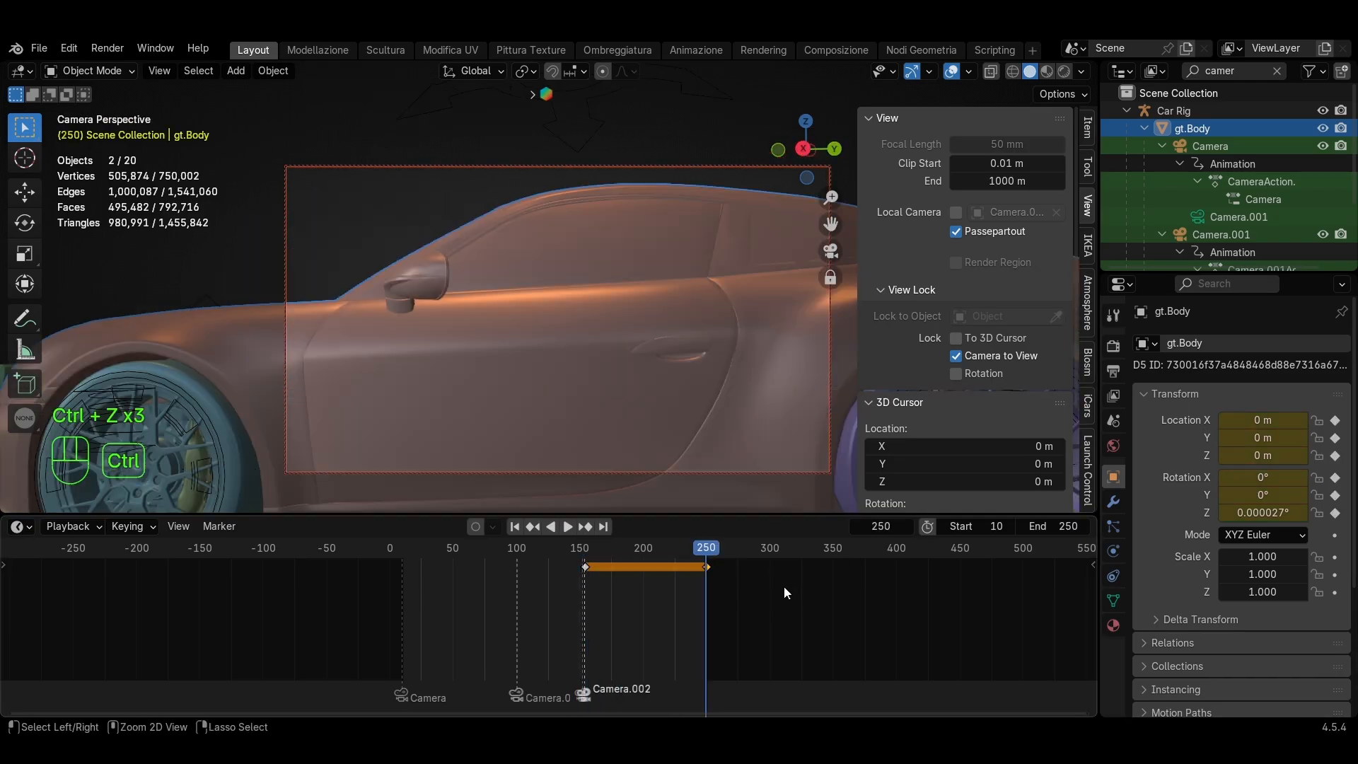
Undo the car body's keyframes and reframe Camera.002's side view on frame 154
drag(584, 556, 584, 566)
key(space)
key(space)
click(692, 473)
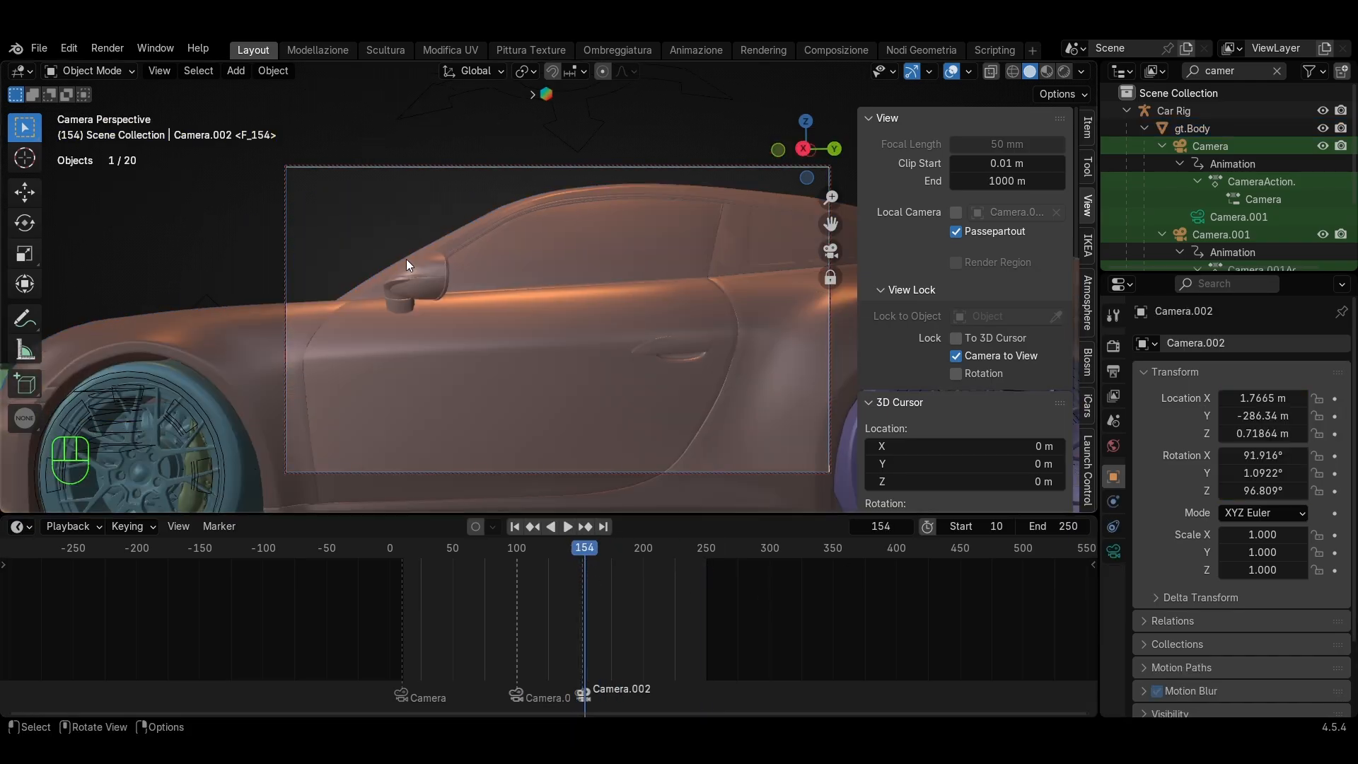
click(406, 260)
drag(711, 592, 710, 588)
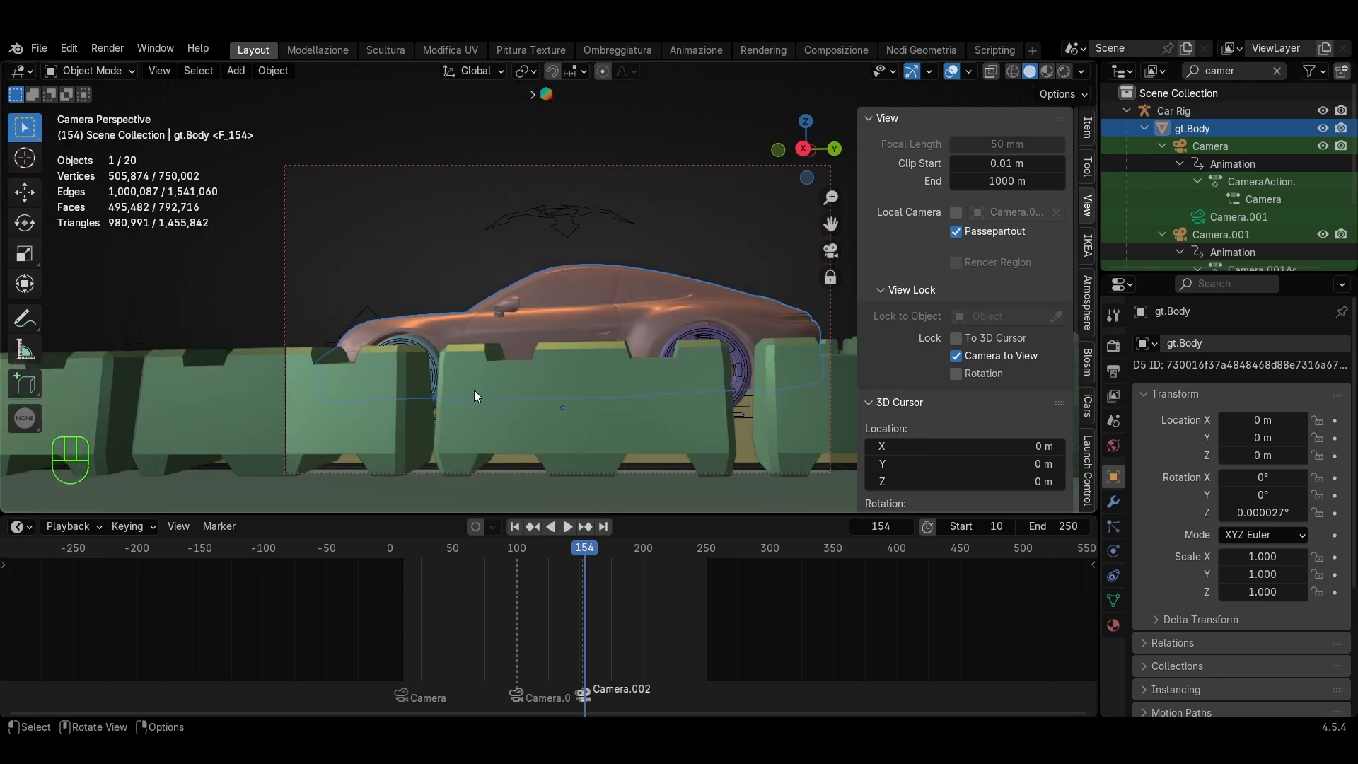
Set the scene's end frame to 220 and play back the side shot
key(space)
drag(696, 566, 667, 569)
drag(1054, 526, 1024, 526)
click(640, 550)
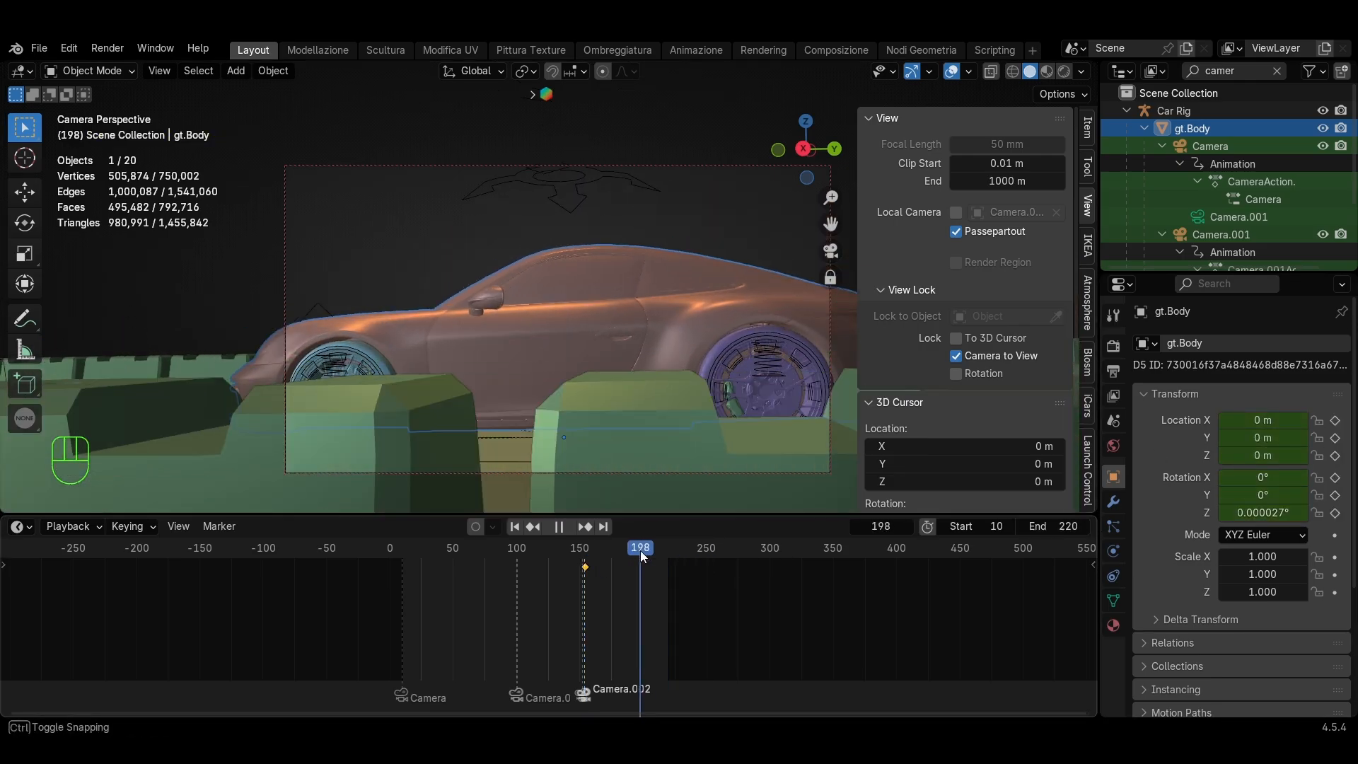
key(space)
key(space)
Select only Camera.002, frame the car's side and keyframe the camera's location and rotation on frame 154
drag(439, 551, 584, 556)
scroll(677, 380, up, 2)
key(i)
key(i)
key(ctrl+z)
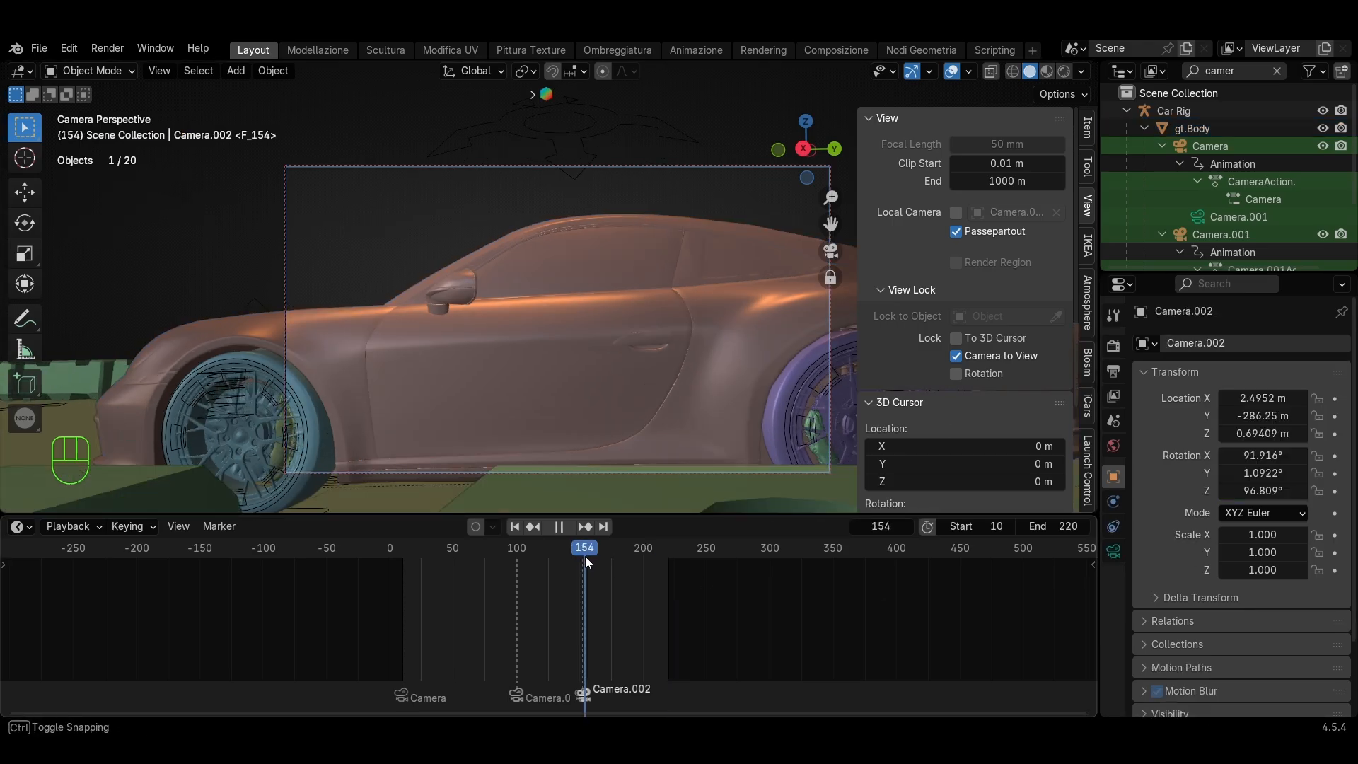
right_click(587, 564)
click(589, 569)
click(487, 426)
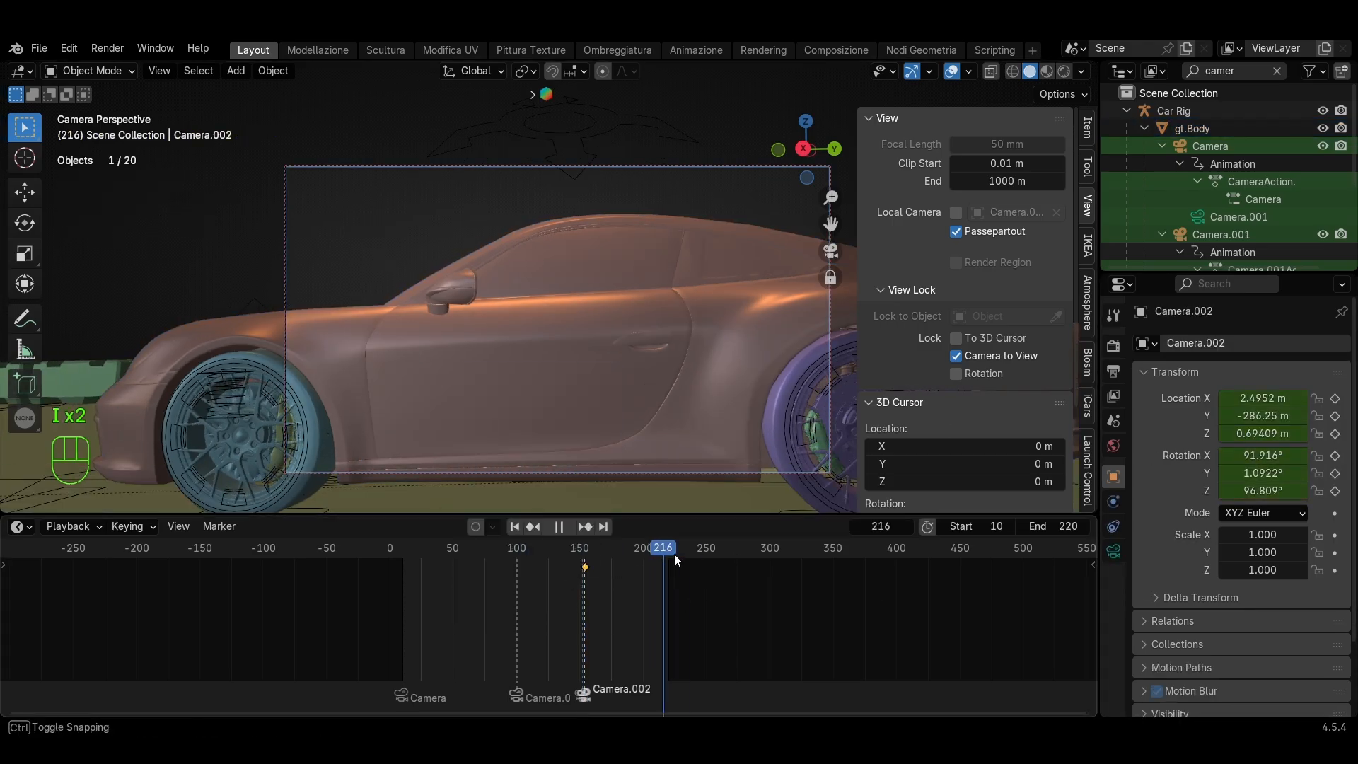
Keyframe Camera.002's location and rotation on frame 220 and play back the animation with the sidebar hidden
drag(669, 558, 406, 557)
key(n)
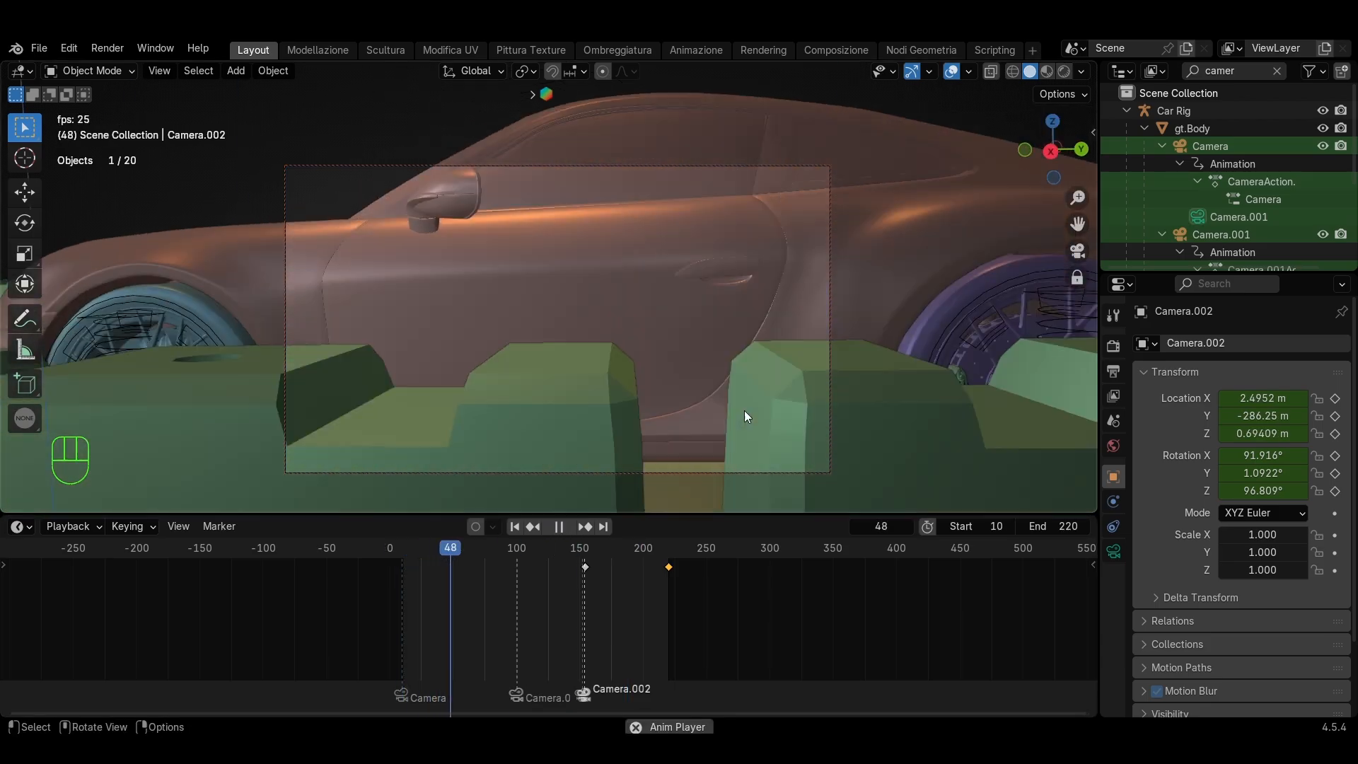
key(space)
drag(508, 556, 496, 562)
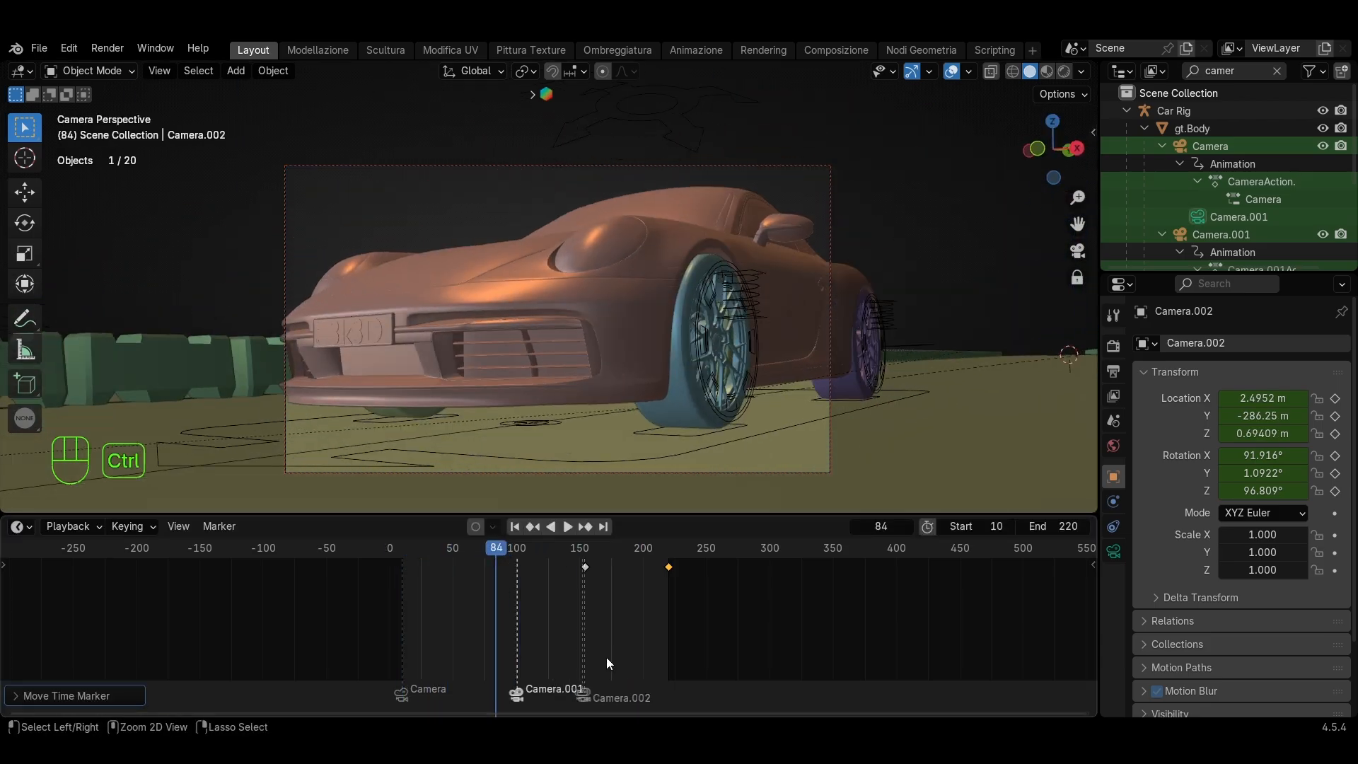
Move the Camera.001 timeline marker to frame 96 and play back the cut from the first camera
key(space)
mouse_move(667, 586)
mouse_down()
mouse_move(463, 553)
mouse_move(519, 553)
mouse_move(505, 556)
mouse_up()
key(space)
drag(512, 690, 499, 690)
key(space)
mouse_move(495, 556)
mouse_down()
mouse_move(471, 553)
mouse_move(521, 554)
mouse_move(415, 568)
mouse_move(417, 553)
mouse_move(38, 557)
mouse_up()
key(space)
key(space)
Select the first camera, Camera, and move its last keyframe to frame 96
key(space)
click(539, 471)
scroll(546, 601, up, 16)
click(433, 567)
scroll(609, 441, down, 8)
Turn off locking the camera to the view
key(n)
click(956, 356)
key(n)
Try moving Camera's last keyframe to about frame 91, play back the cut and undo the change
key(space)
key(space)
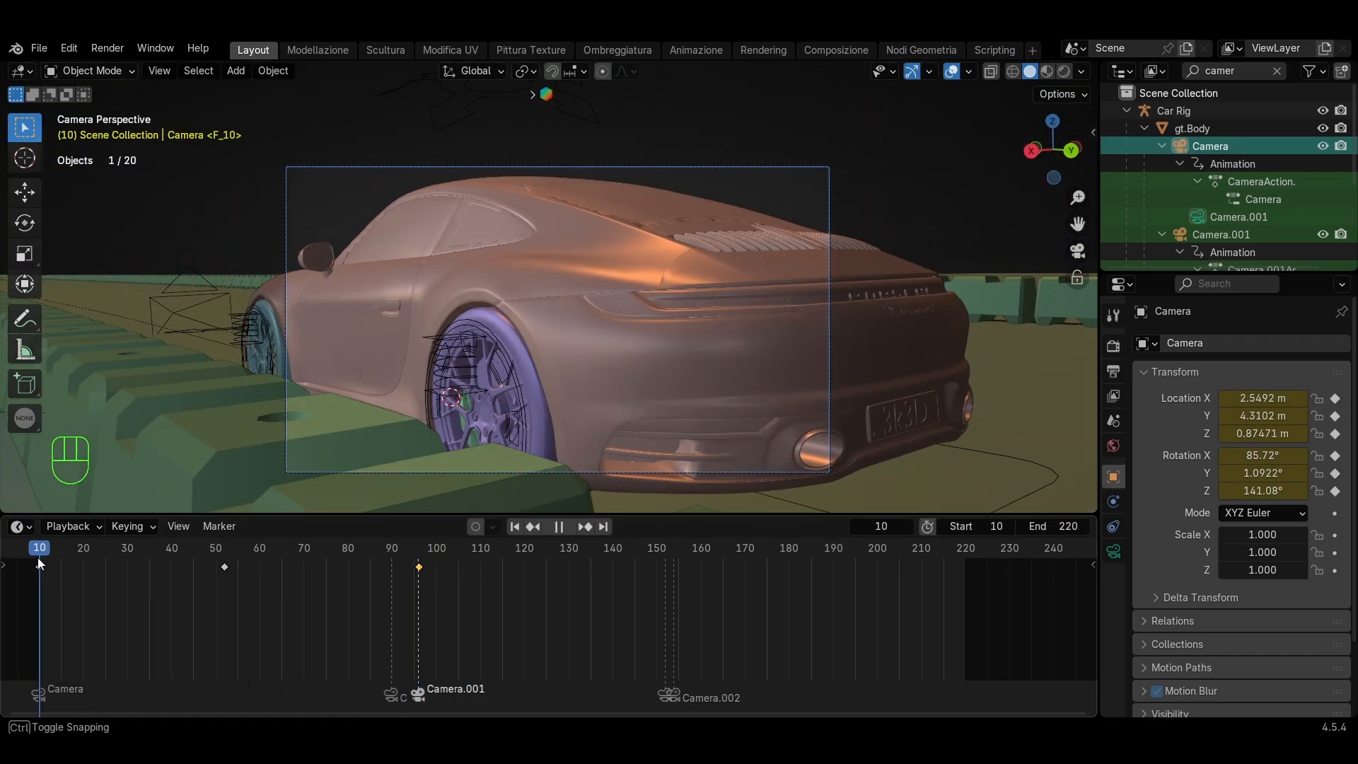
key(space)
key(space)
key(space)
key(space)
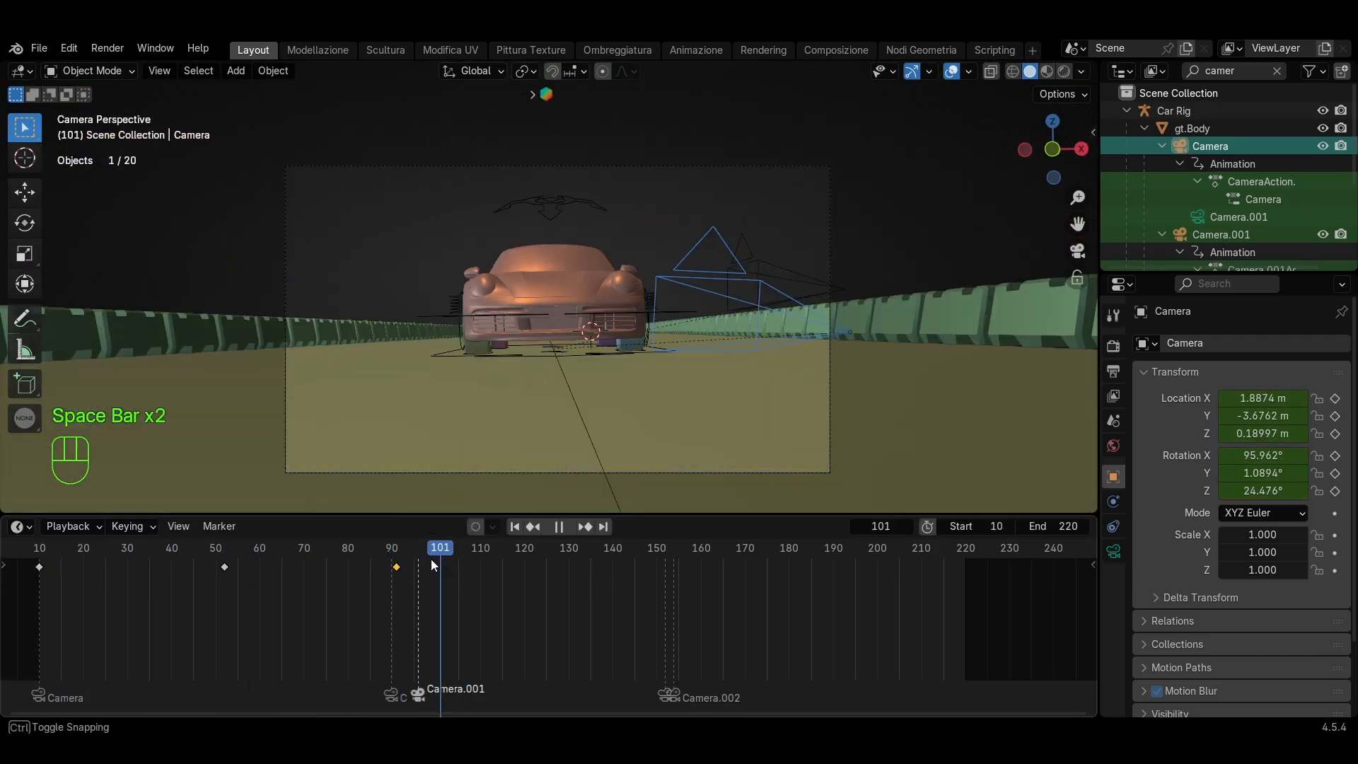
key(ctrl+z)
Play back and scrub the cut from Camera to Camera.001 to check the camera motion
drag(449, 548, 399, 548)
drag(441, 567, 281, 548)
key(space)
key(space)
click(305, 472)
key(space)
key(space)
drag(413, 550, 17, 567)
key(space)
Select Camera.001, move its first keyframe to about frame 94 and play back its shot
drag(61, 550, 440, 564)
click(506, 472)
key(space)
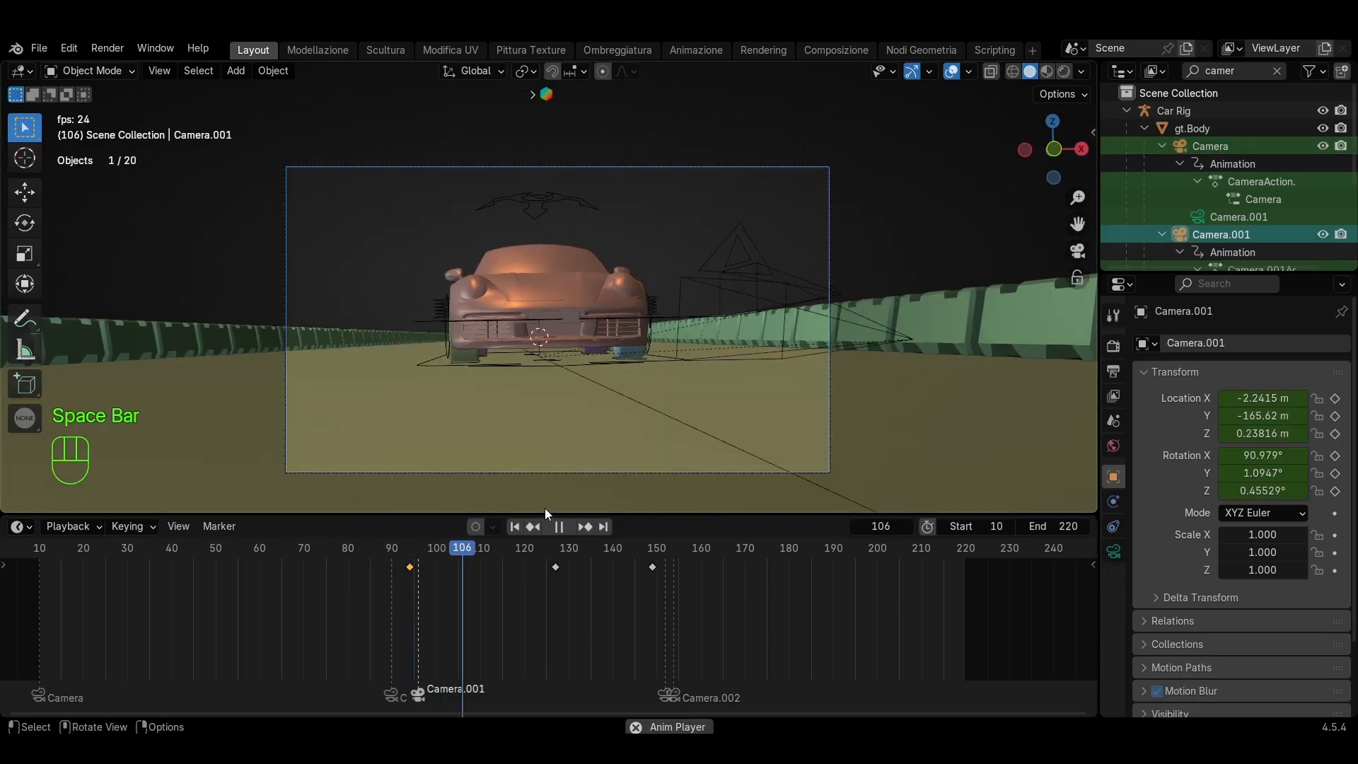
key(space)
key(space)
key(space)
Move Camera.002's first keyframe to about frame 152 and play back the cut to its side shot
mouse_move(670, 551)
mouse_down()
mouse_move(629, 570)
mouse_move(702, 580)
mouse_move(666, 567)
mouse_up()
key(space)
drag(668, 550, 646, 565)
key(space)
key(space)
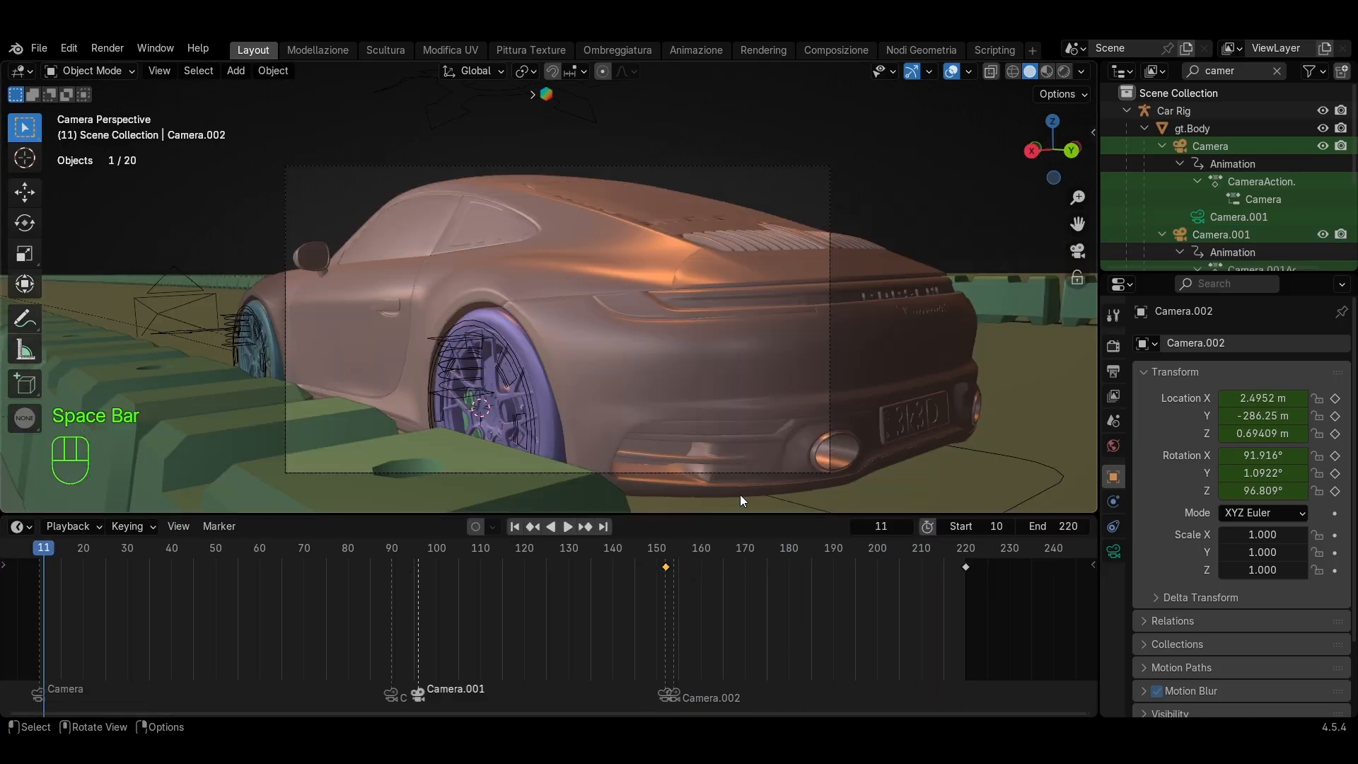
Enlarge the viewport and play the animation in rendered shading up to frame 89
drag(740, 515, 741, 661)
click(1063, 71)
key(space)
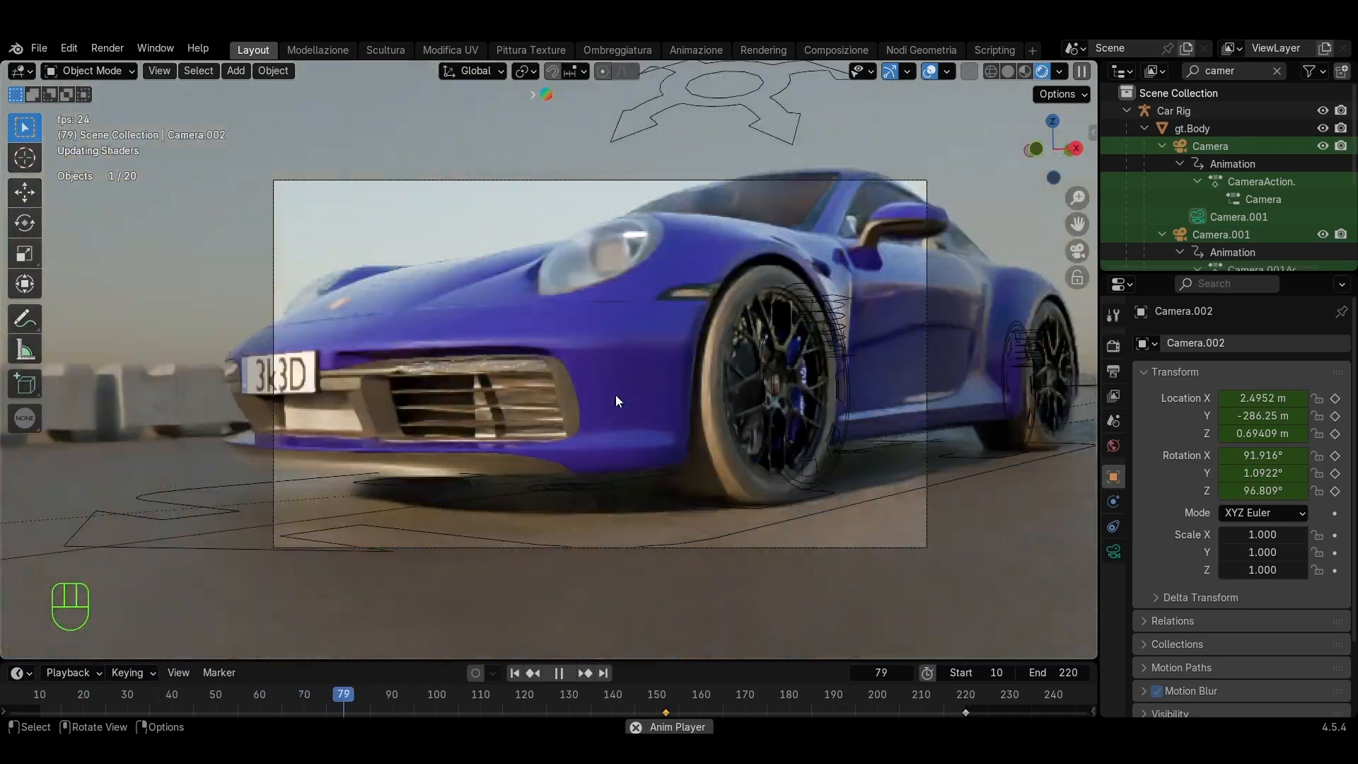
key(space)
Set the render output's file format to FFmpeg Video
click(1113, 551)
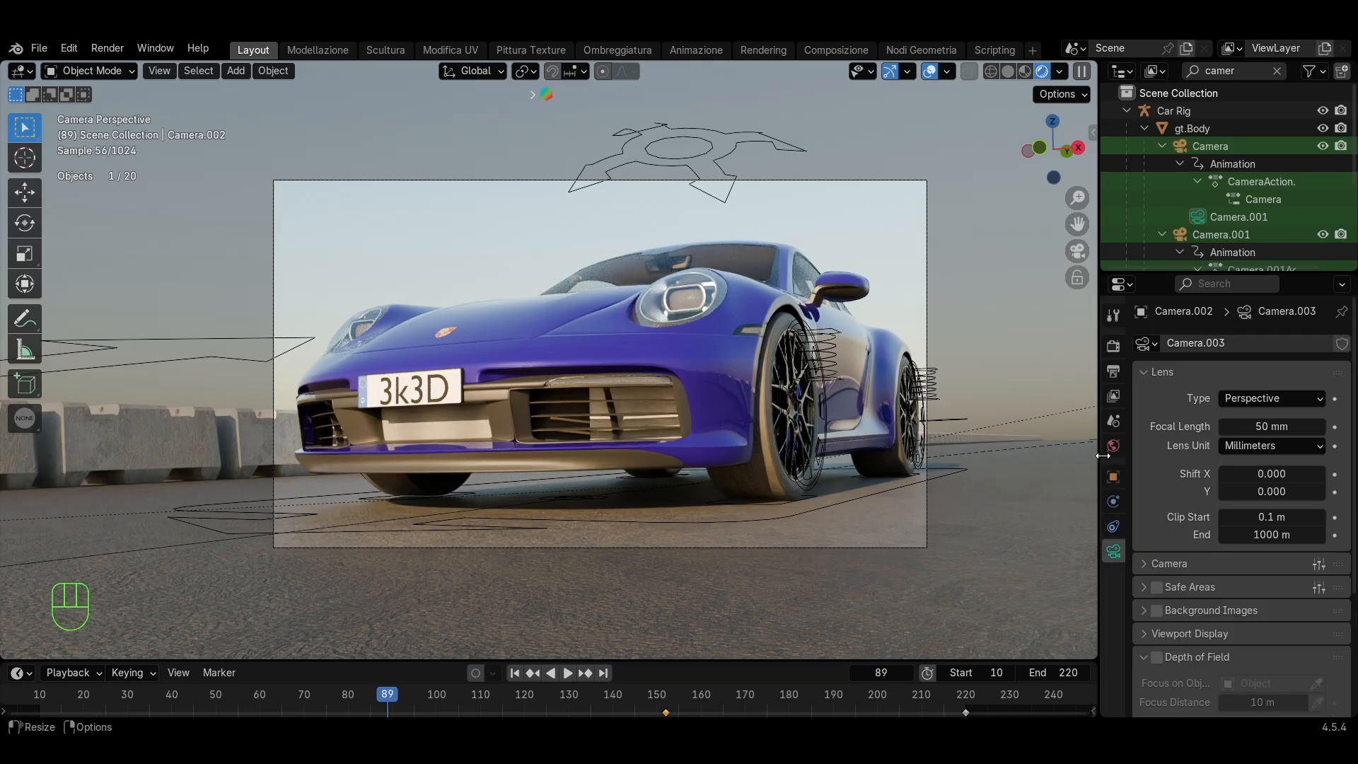
click(1113, 371)
scroll(1207, 507, down, 5)
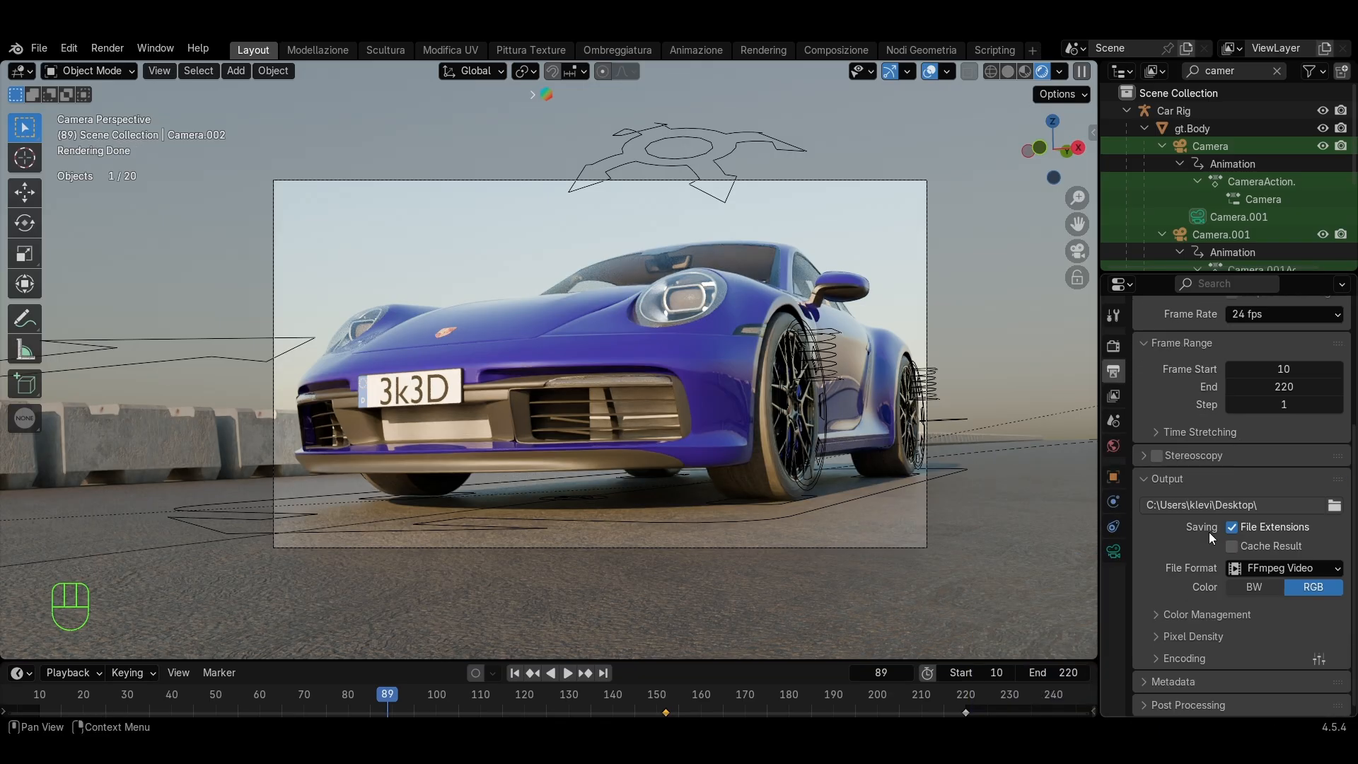
scroll(1170, 435, up, 1)
click(1325, 430)
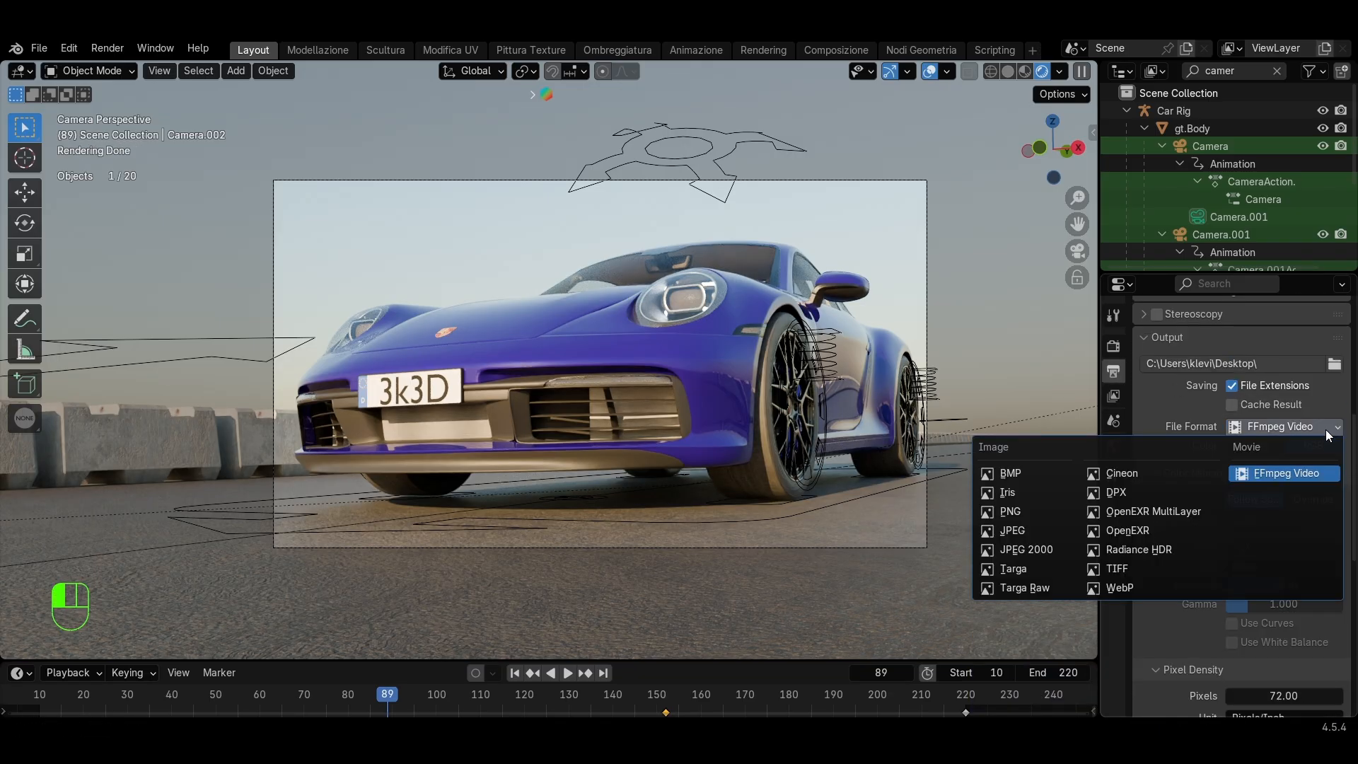
click(1273, 472)
Set the video encoding to an MPEG-4 container with the H.264 codec and check the output resolution settings
scroll(1170, 506, down, 8)
click(1170, 463)
scroll(1188, 509, down, 6)
click(1198, 521)
click(1275, 432)
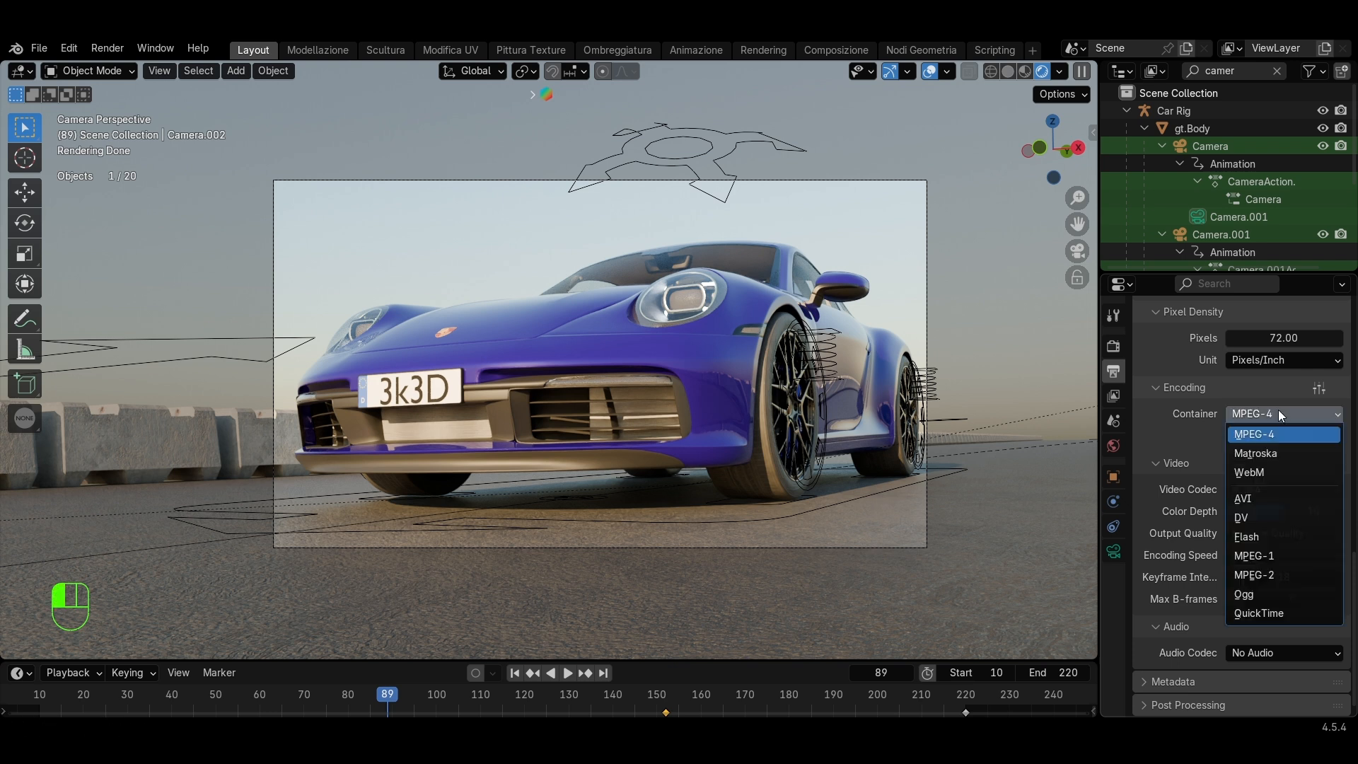
click(1261, 484)
click(1260, 537)
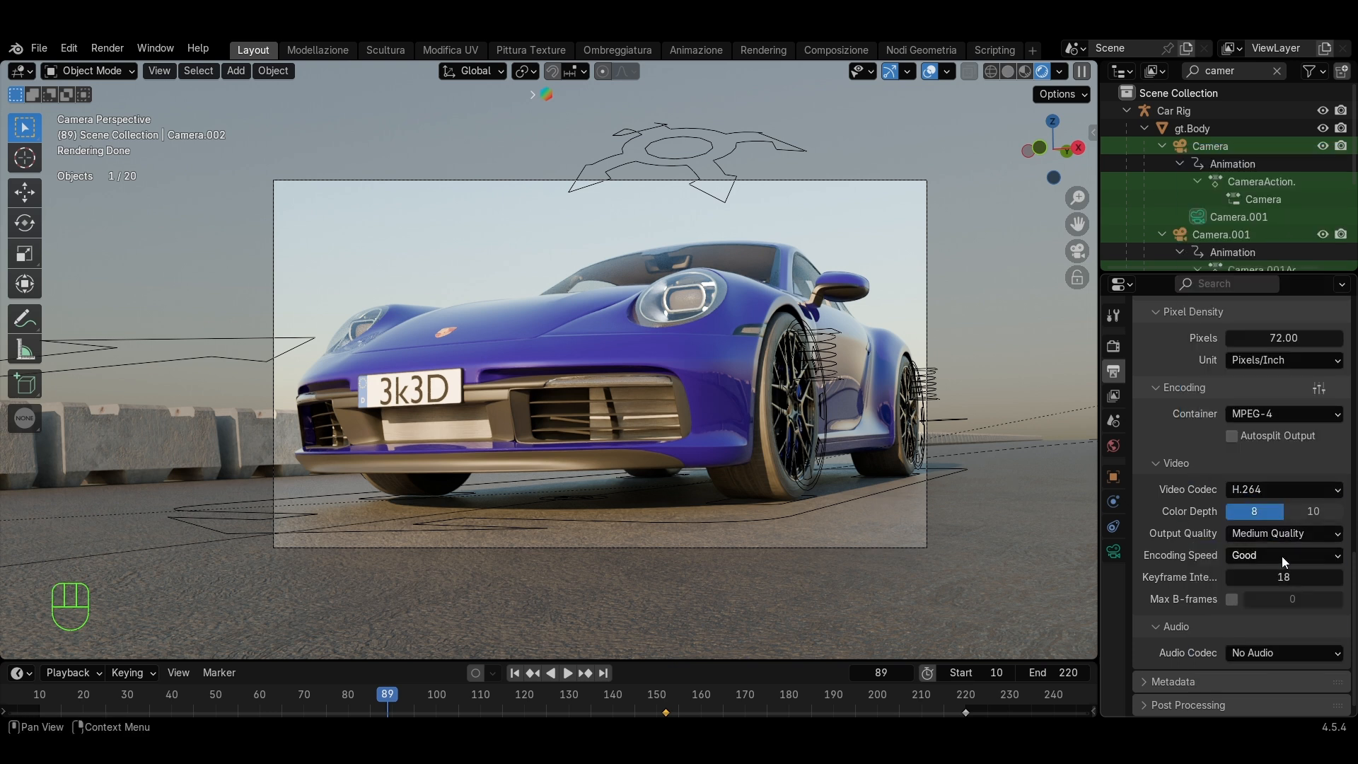
click(1149, 676)
scroll(1148, 674, down, 4)
scroll(1217, 530, up, 20)
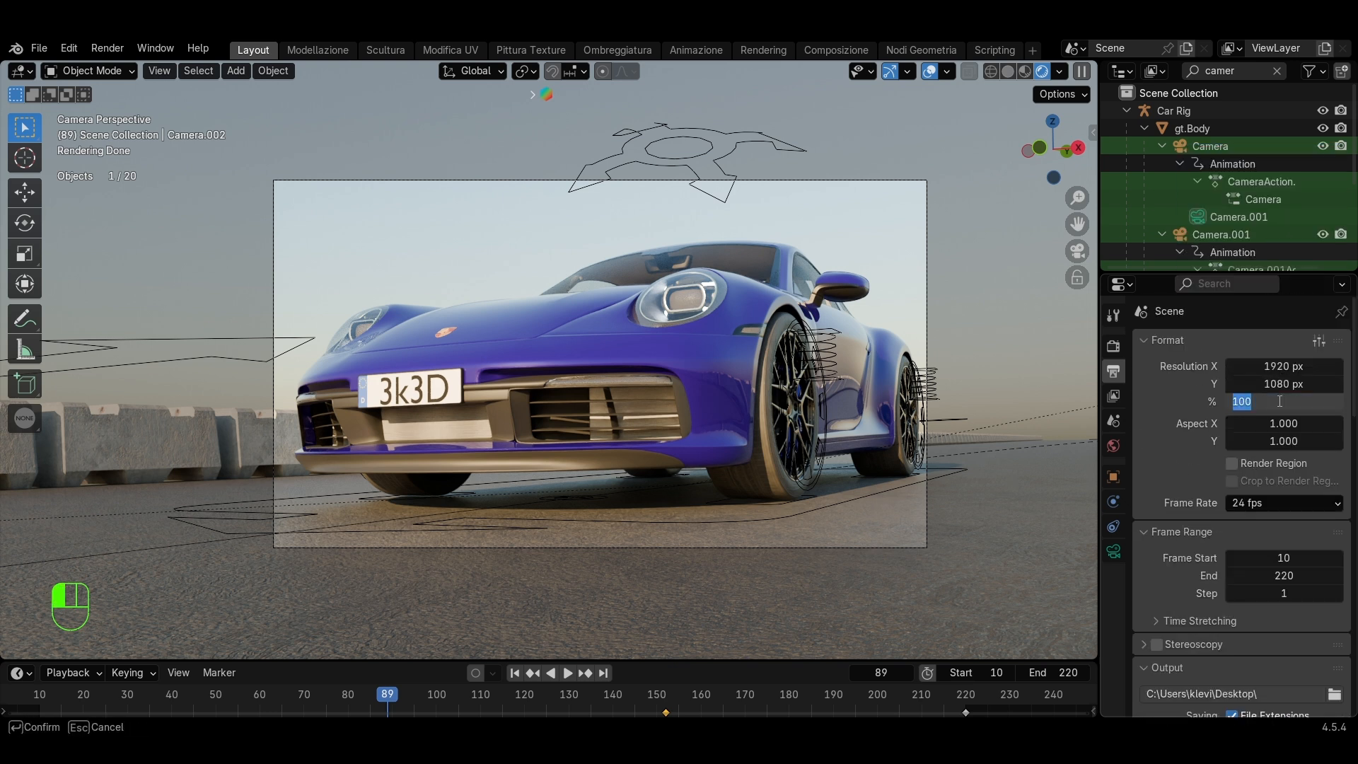
Set render sampling to a 0.05 noise threshold and 1024 max samples, with denoising enabled
click(1113, 346)
double_click(1288, 486)
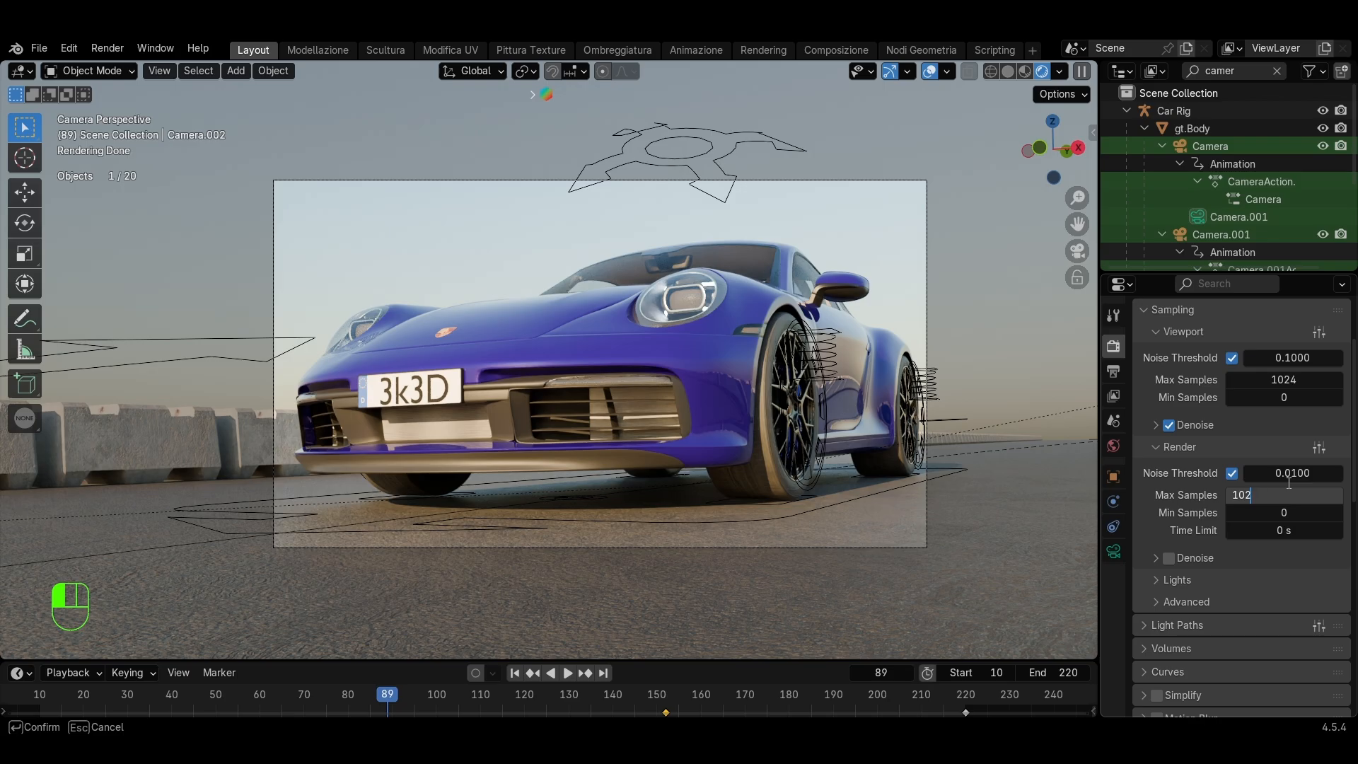
key(Return)
scroll(1190, 541, down, 12)
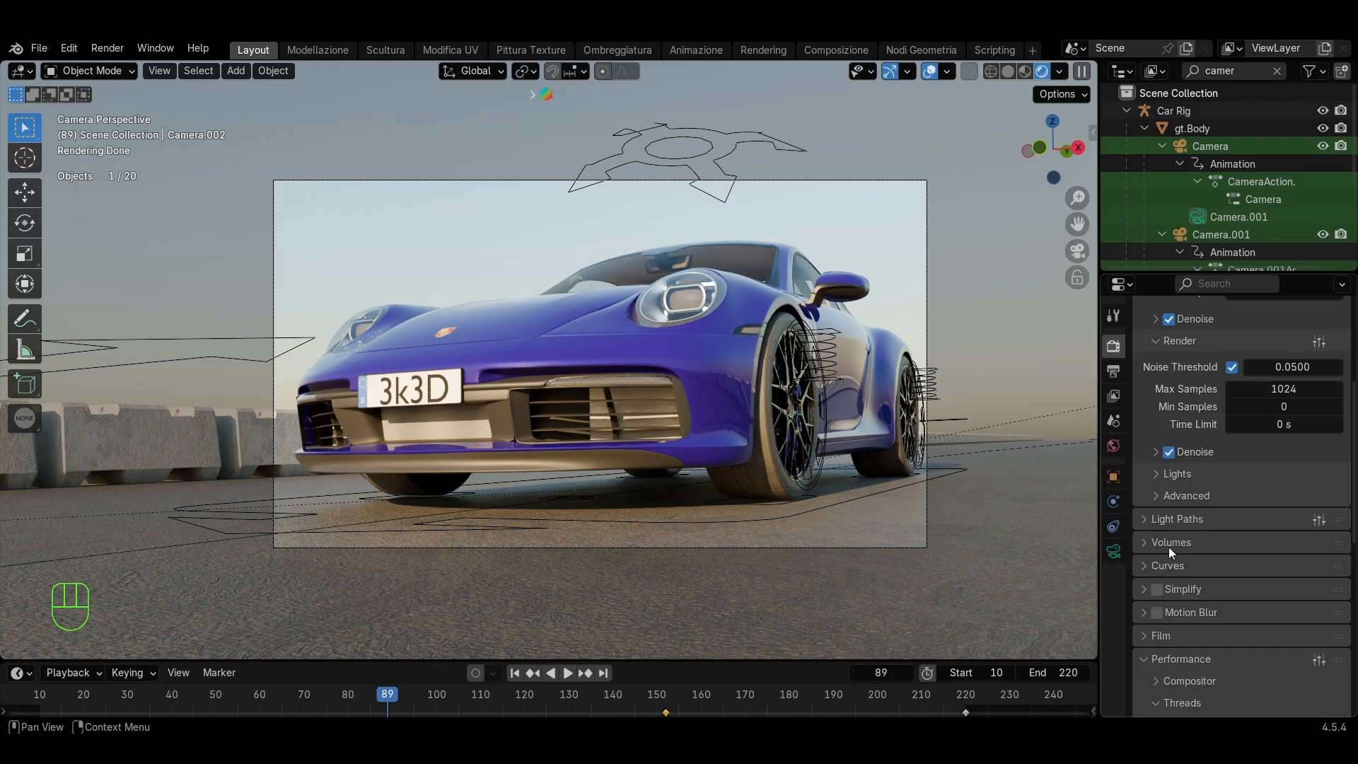
scroll(1155, 495, up, 12)
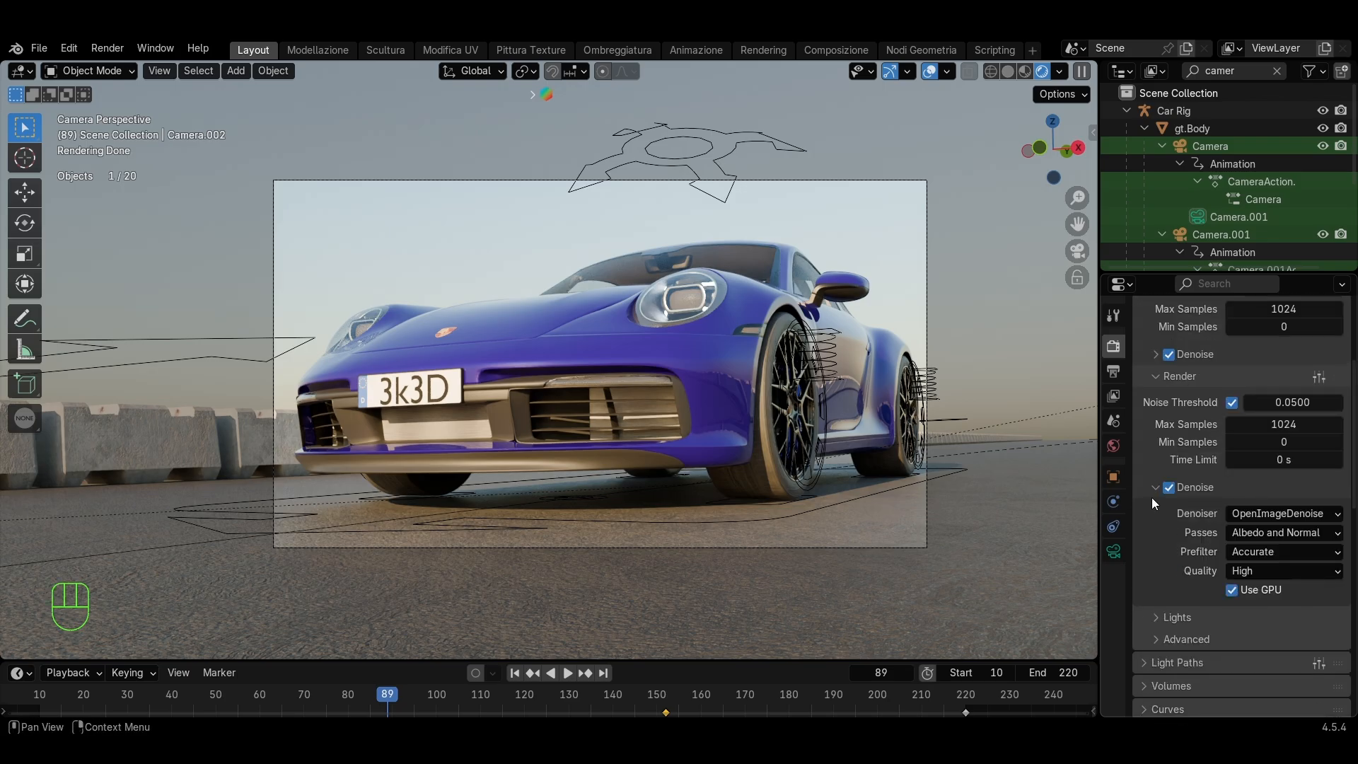
scroll(879, 396, up, 2)
scroll(584, 477, down, 3)
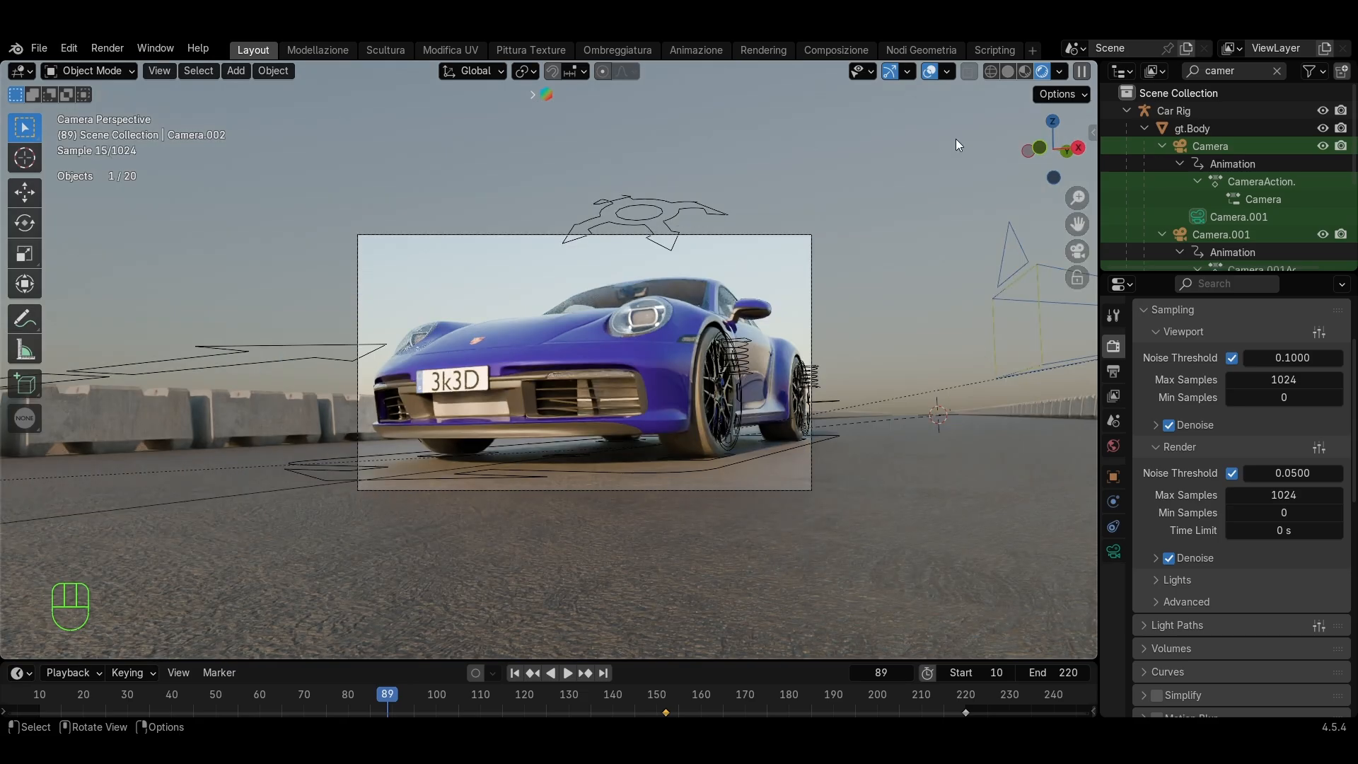
Switch the viewport to solid shading and view the car, cameras and barrier-lined road from outside the camera
click(1007, 71)
middle_drag(956, 212, 909, 212)
click(1063, 72)
scroll(821, 382, down, 2)
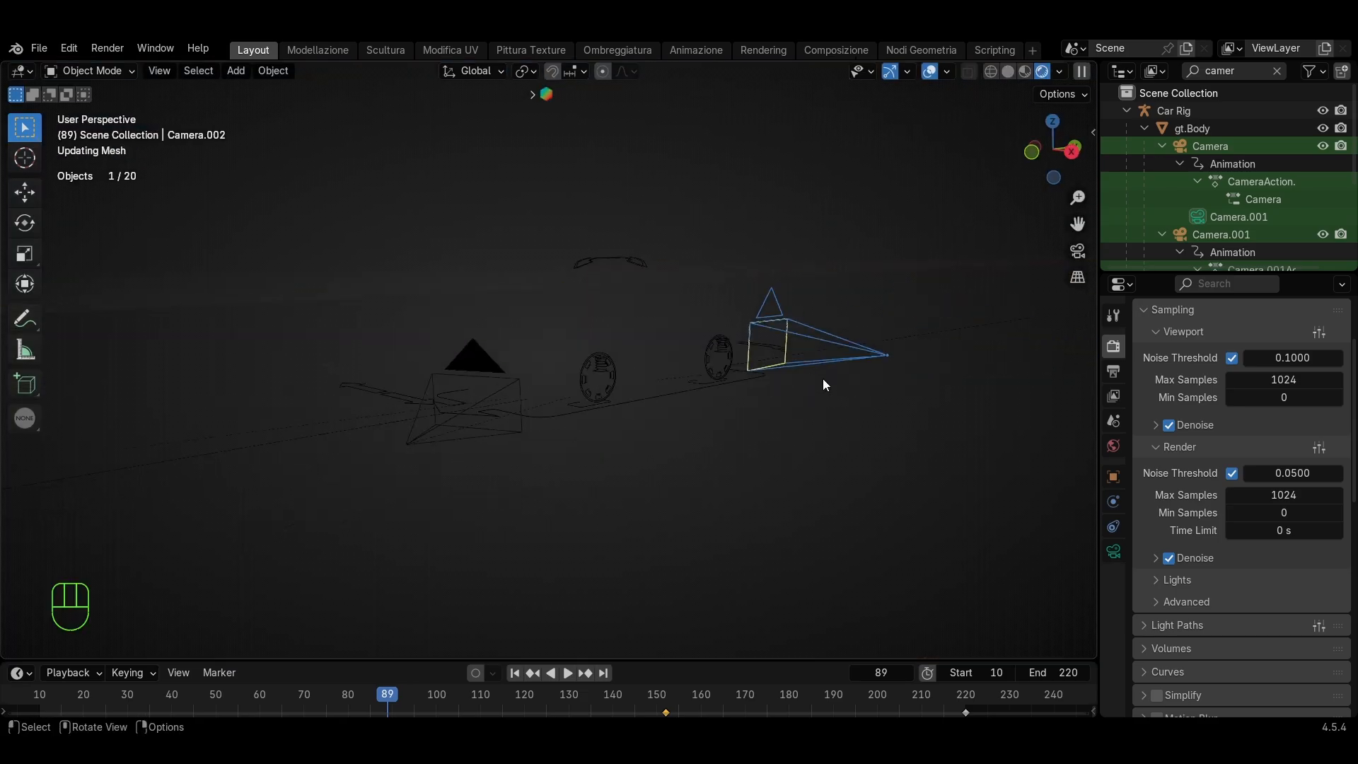
middle_drag(822, 379, 821, 480)
shift+middle_drag(820, 481, 1021, 97)
scroll(655, 438, down, 4)
click(715, 188)
scroll(1021, 98, down, 3)
click(1007, 71)
middle_drag(948, 233, 733, 389)
scroll(733, 388, up, 5)
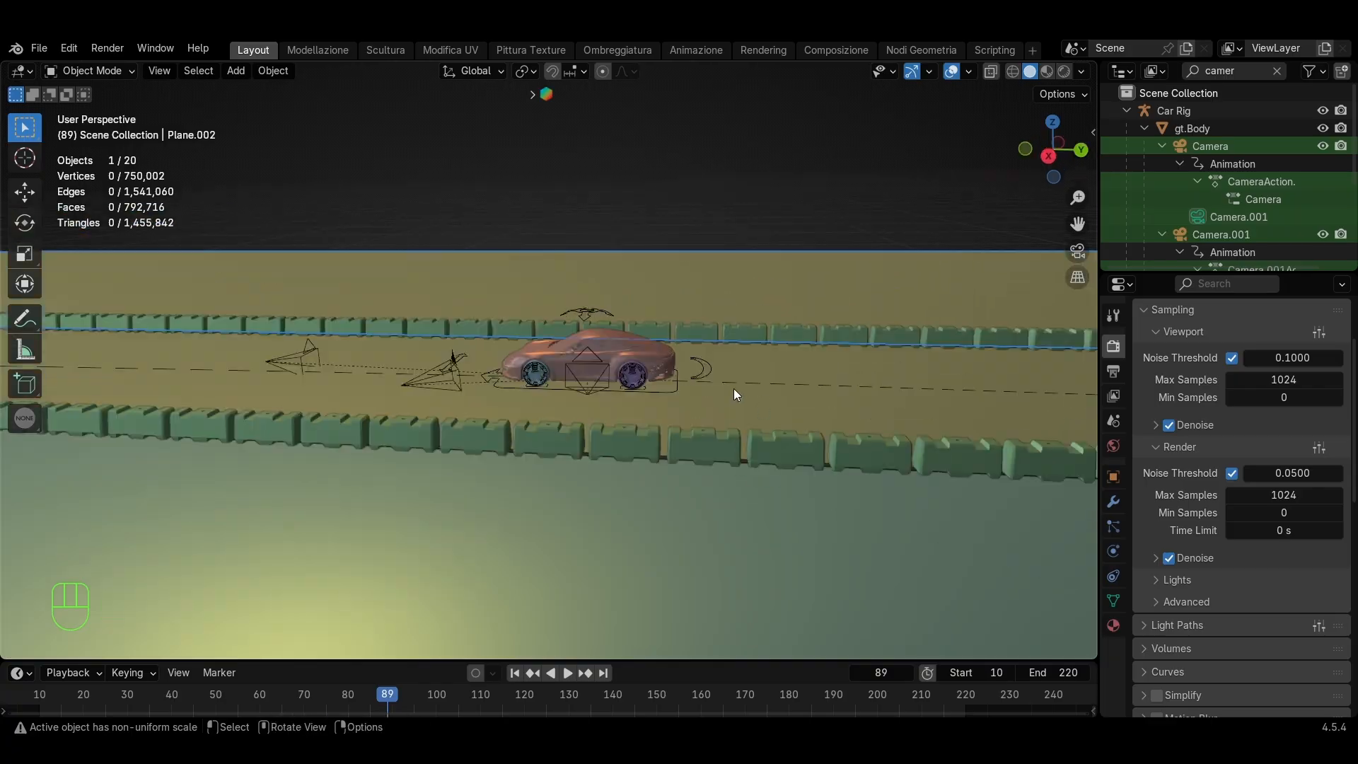
Return to the camera view, enlarging the timeline to show the camera markers and going to frame 10
click(1077, 251)
drag(388, 696, 5, 700)
drag(19, 660, 21, 430)
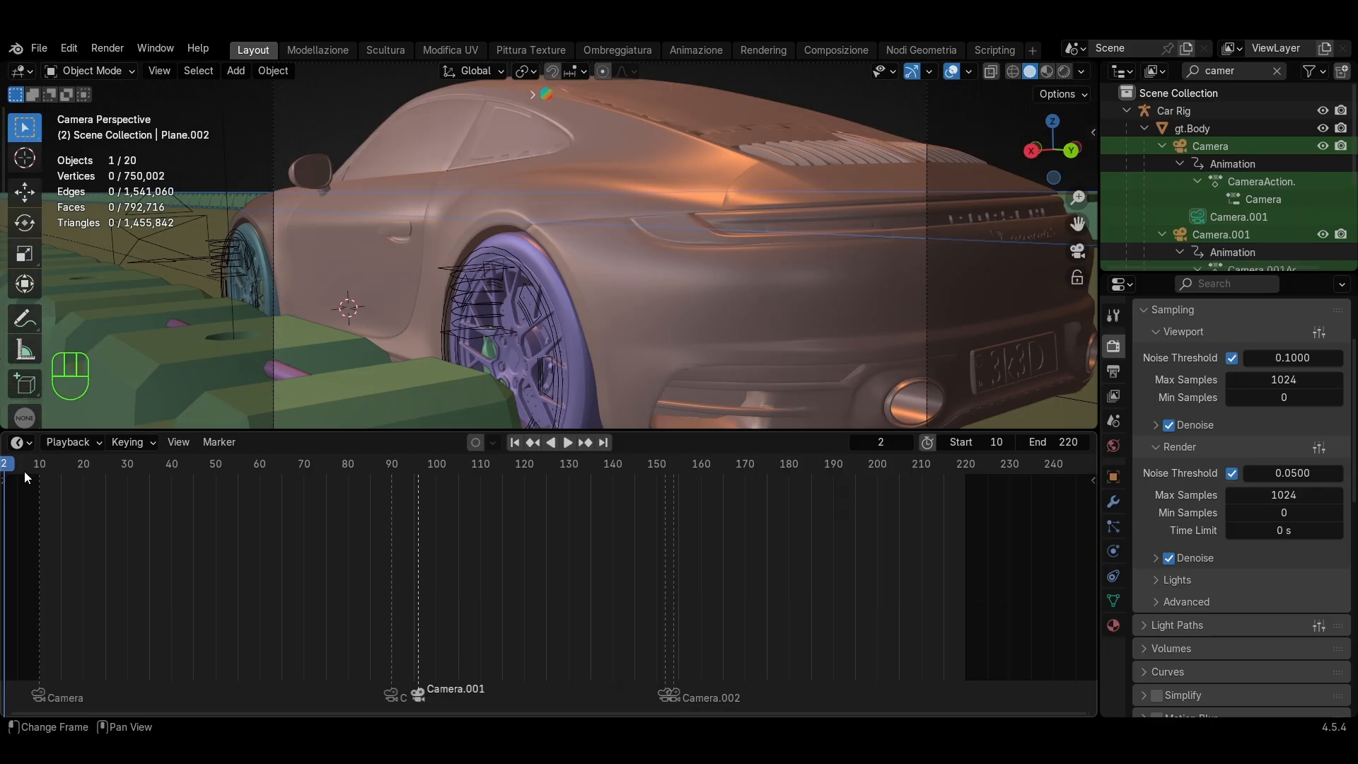
click(39, 466)
Select the camera active at frame 10 and show its object properties
click(277, 388)
scroll(707, 398, down, 2)
click(1113, 476)
scroll(473, 359, up, 3)
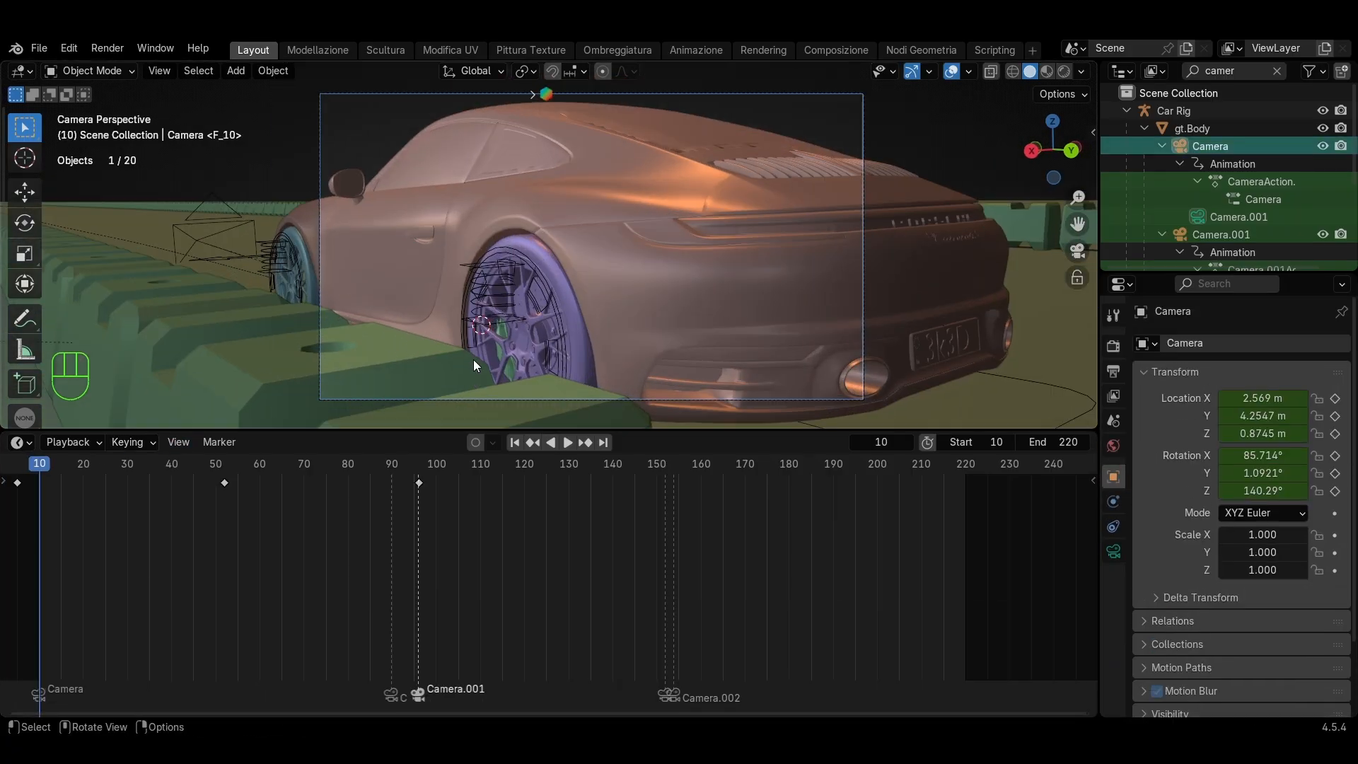
Examine the cameras around the car at frame 10, both inside and outside the camera view
scroll(467, 346, down, 1)
click(305, 253)
drag(440, 479, 39, 514)
double_click(1077, 251)
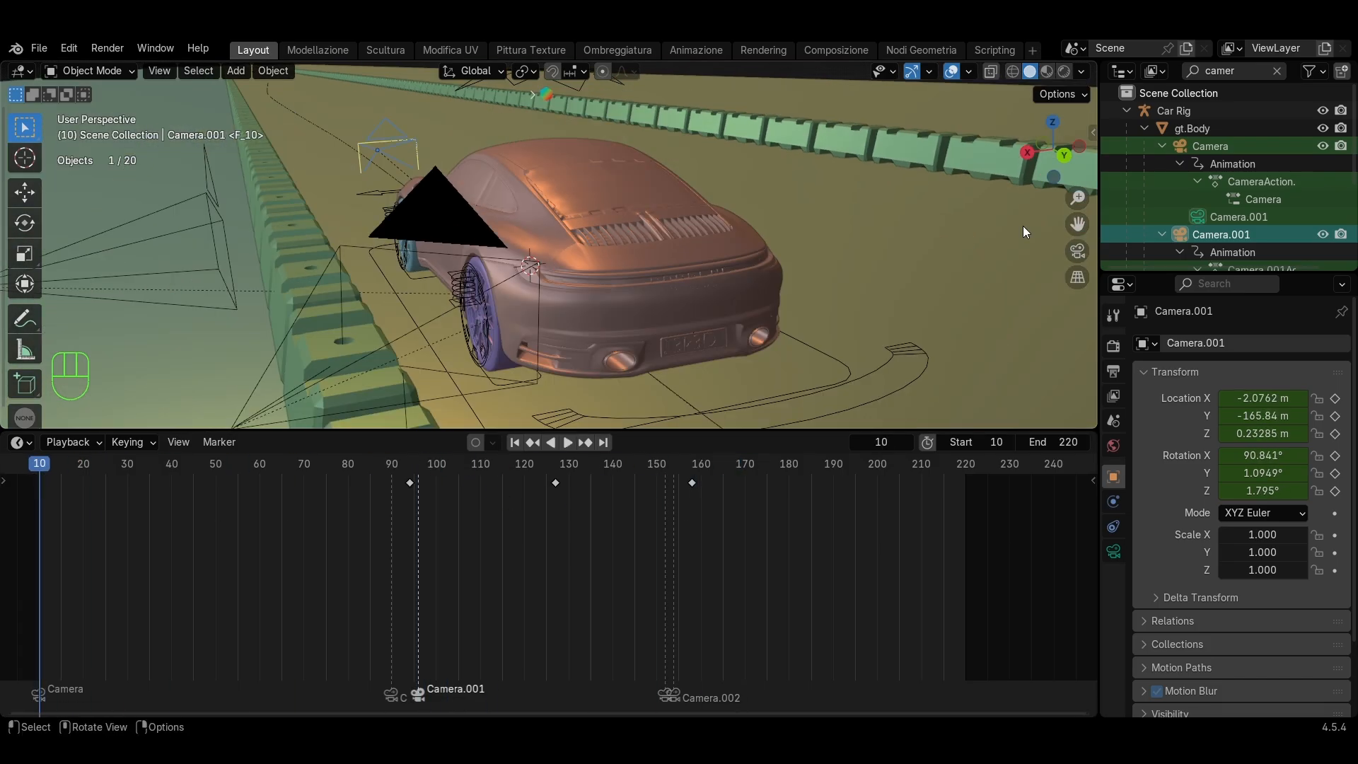
scroll(606, 313, up, 1)
scroll(538, 284, down, 1)
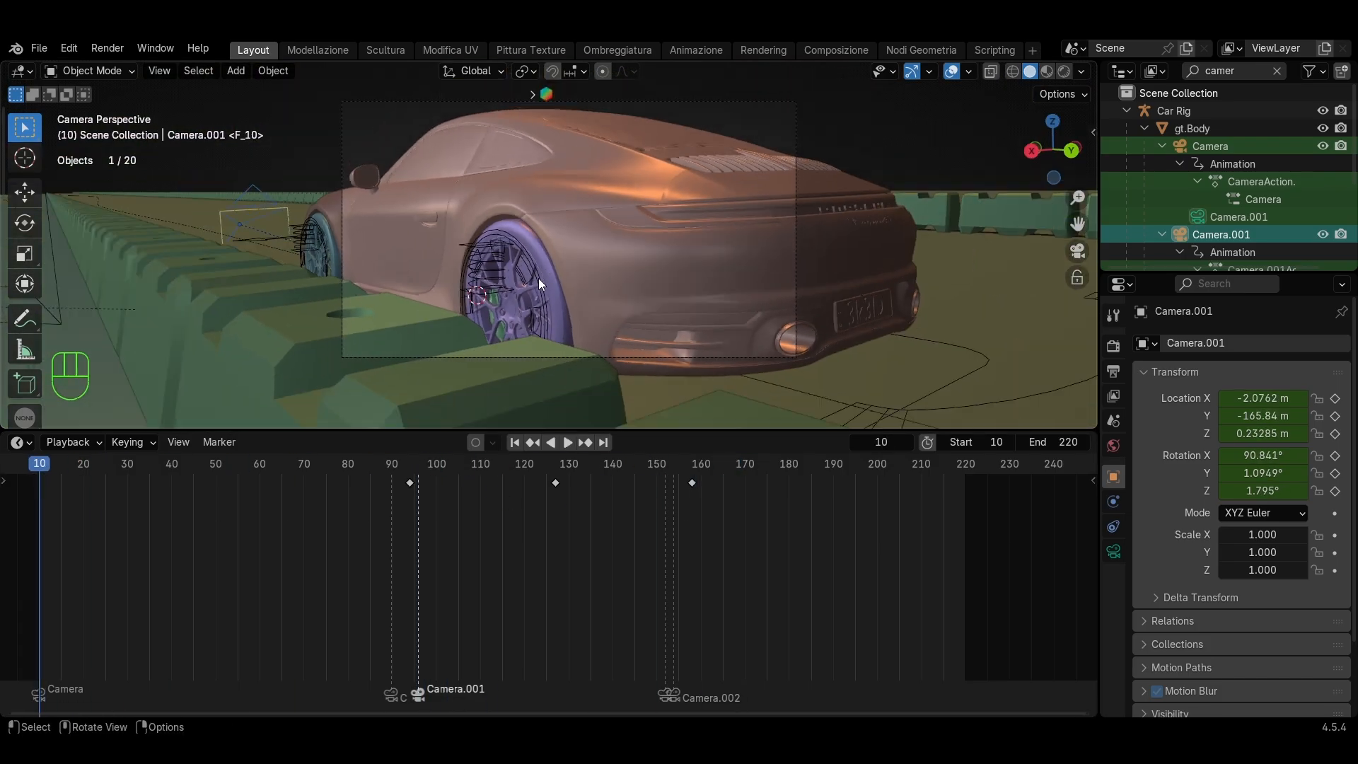
scroll(537, 278, down, 1)
middle_drag(537, 278, 495, 329)
key(KP_0)
click(560, 338)
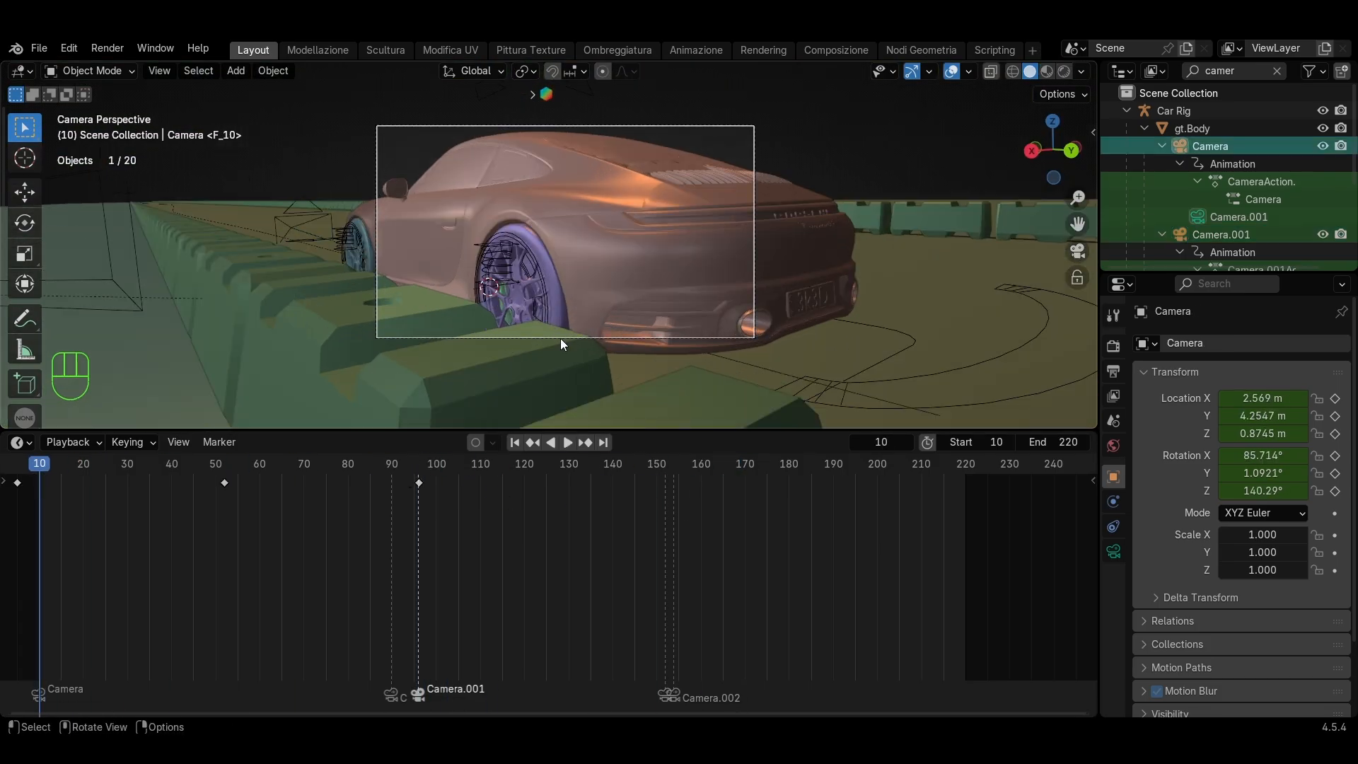
Show Camera.001's object transform curves in the Graph Editor, with the animation at frame 96
click(420, 472)
click(463, 340)
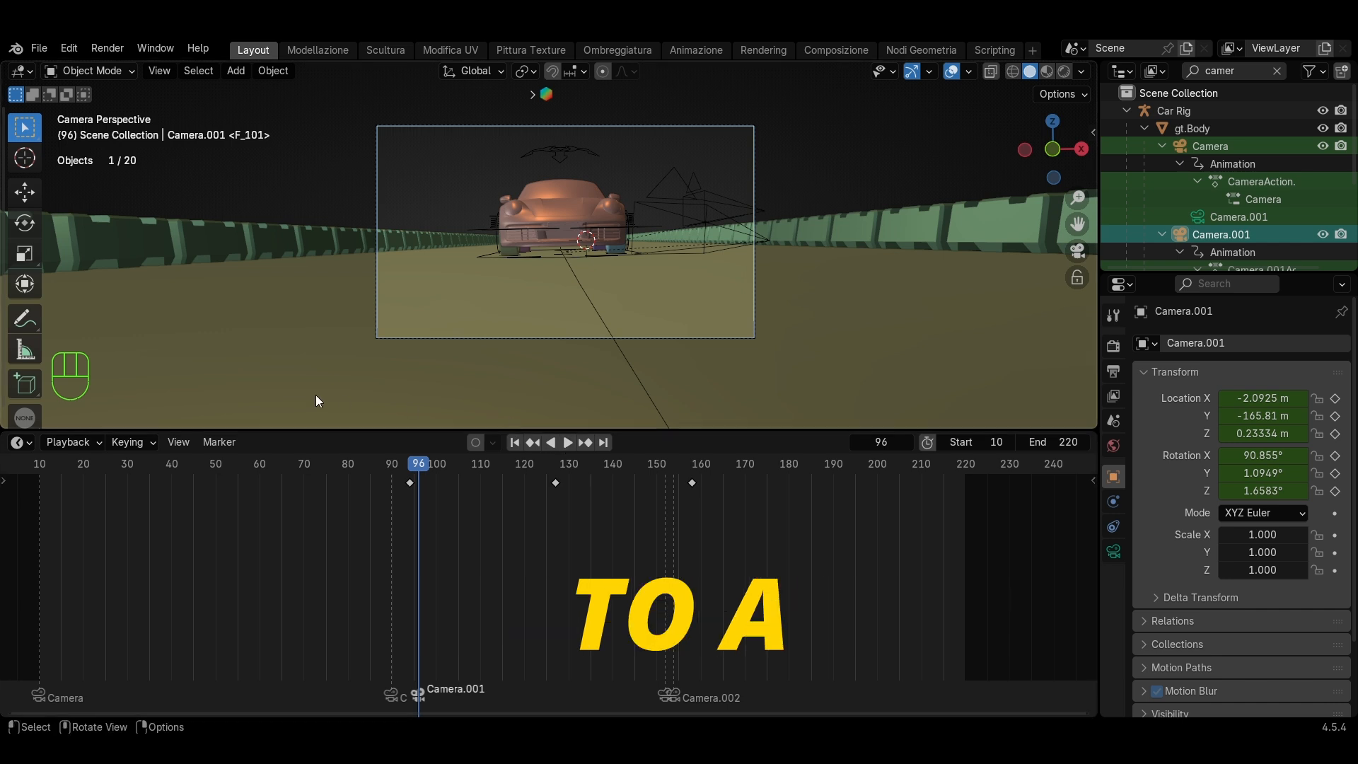
click(21, 442)
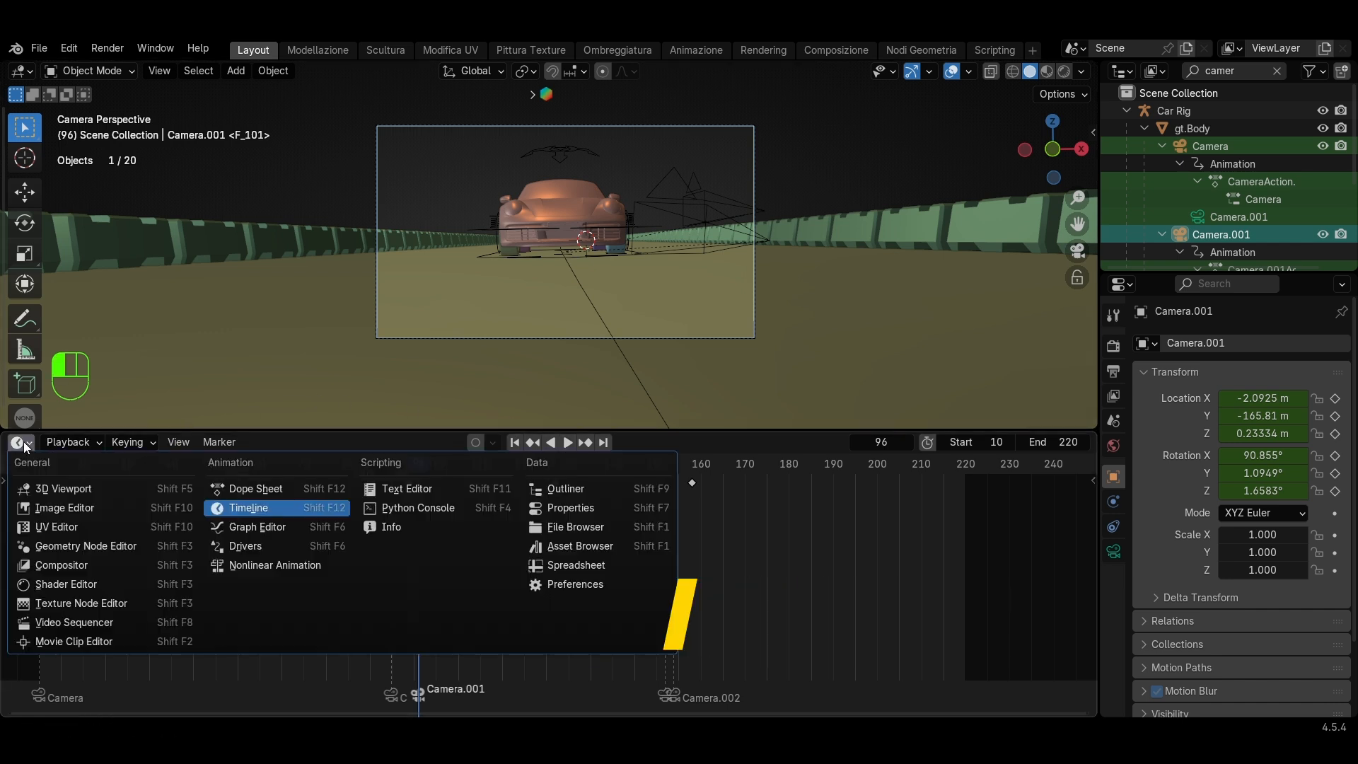
click(253, 527)
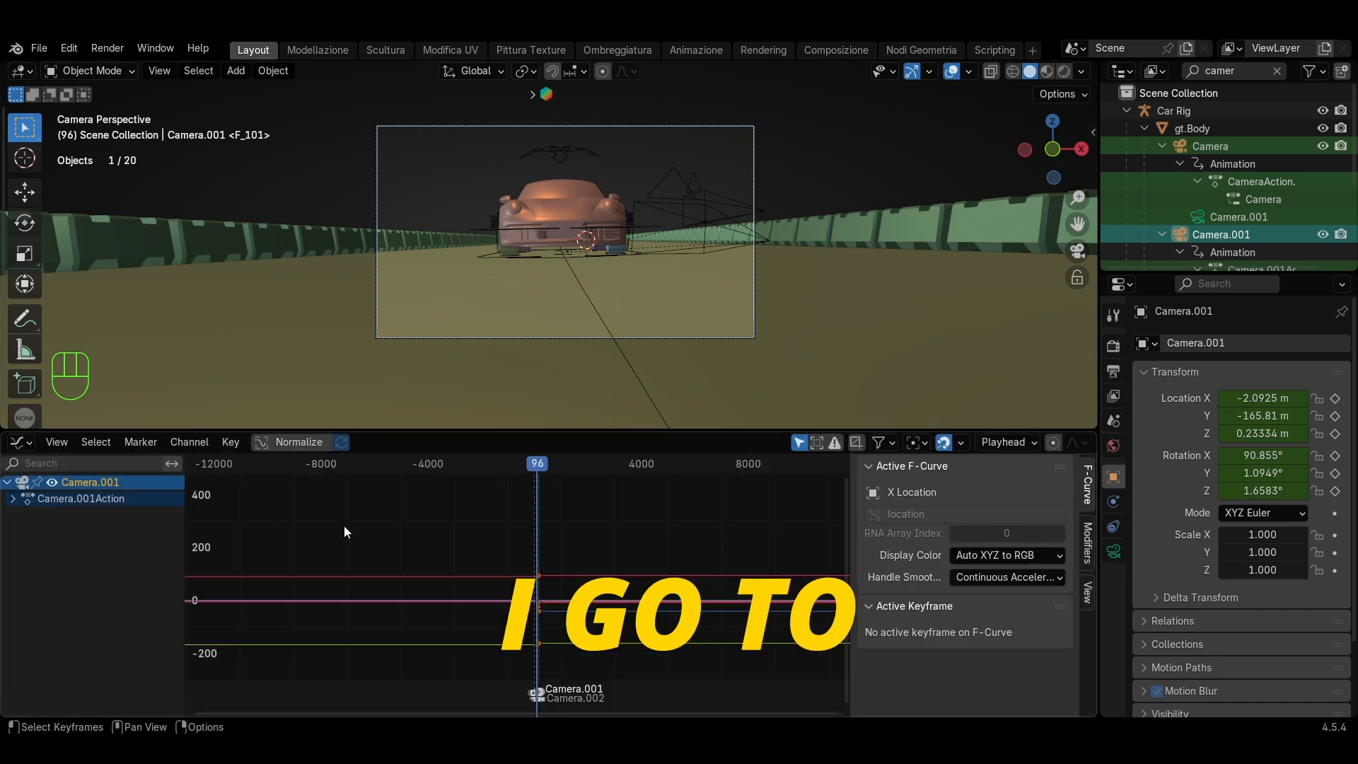
click(12, 498)
click(19, 514)
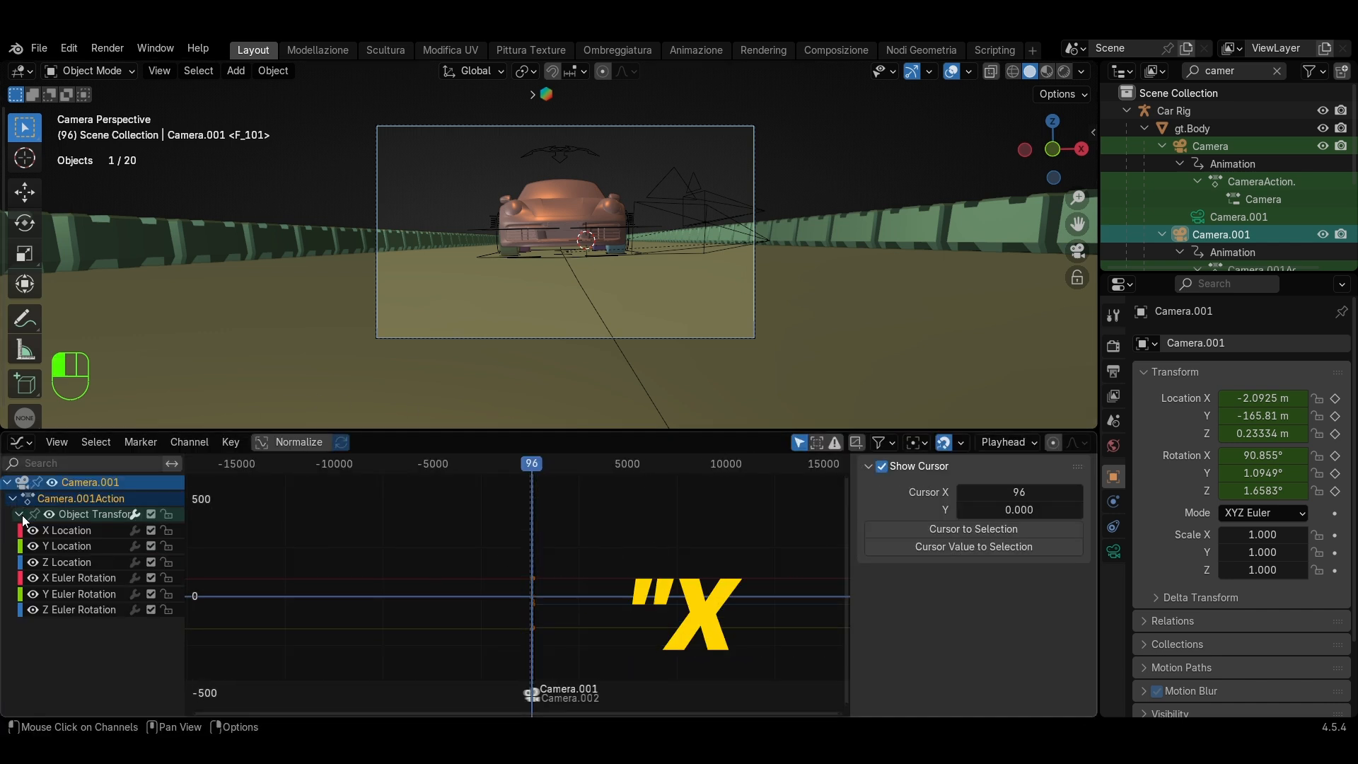
Add a Noise modifier to Camera.001's X Euler Rotation curve and play the animation briefly to preview it
click(78, 578)
click(1086, 545)
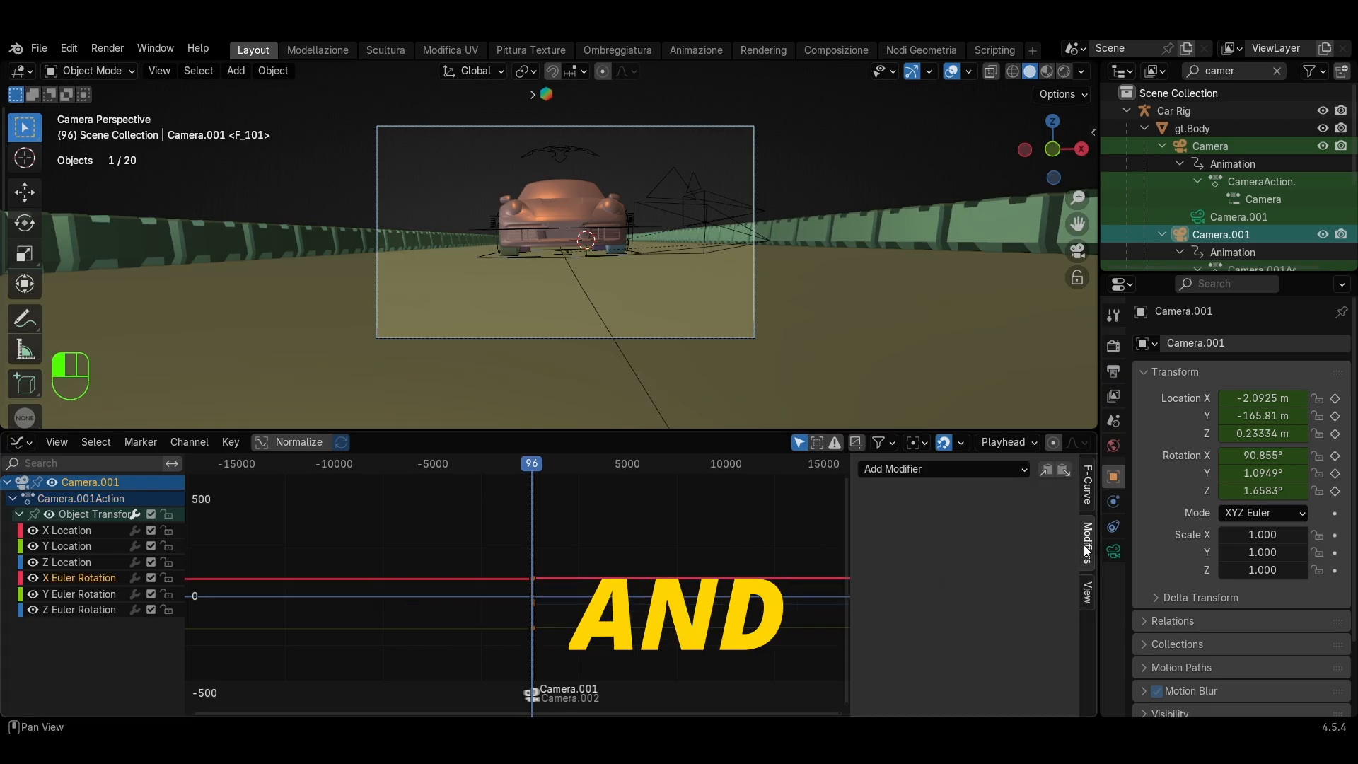
click(919, 564)
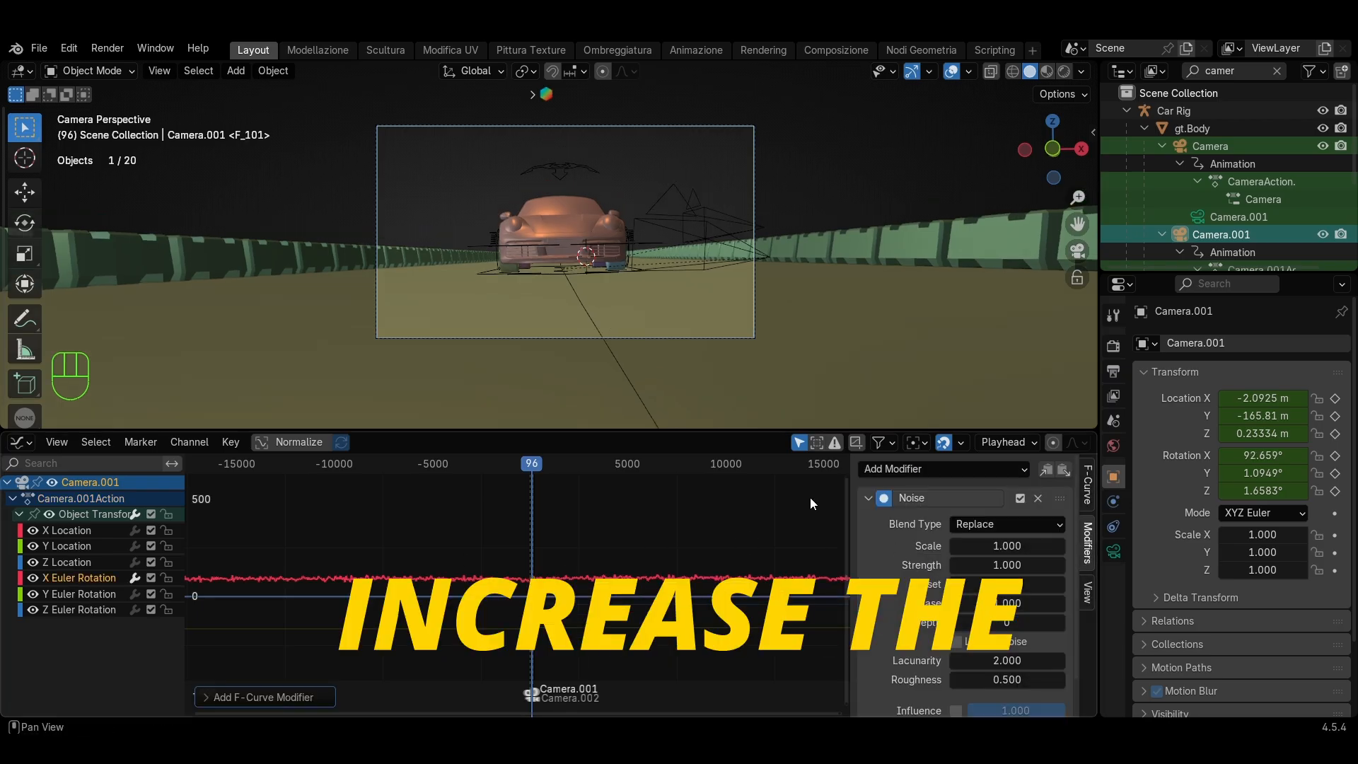
key(space)
key(space)
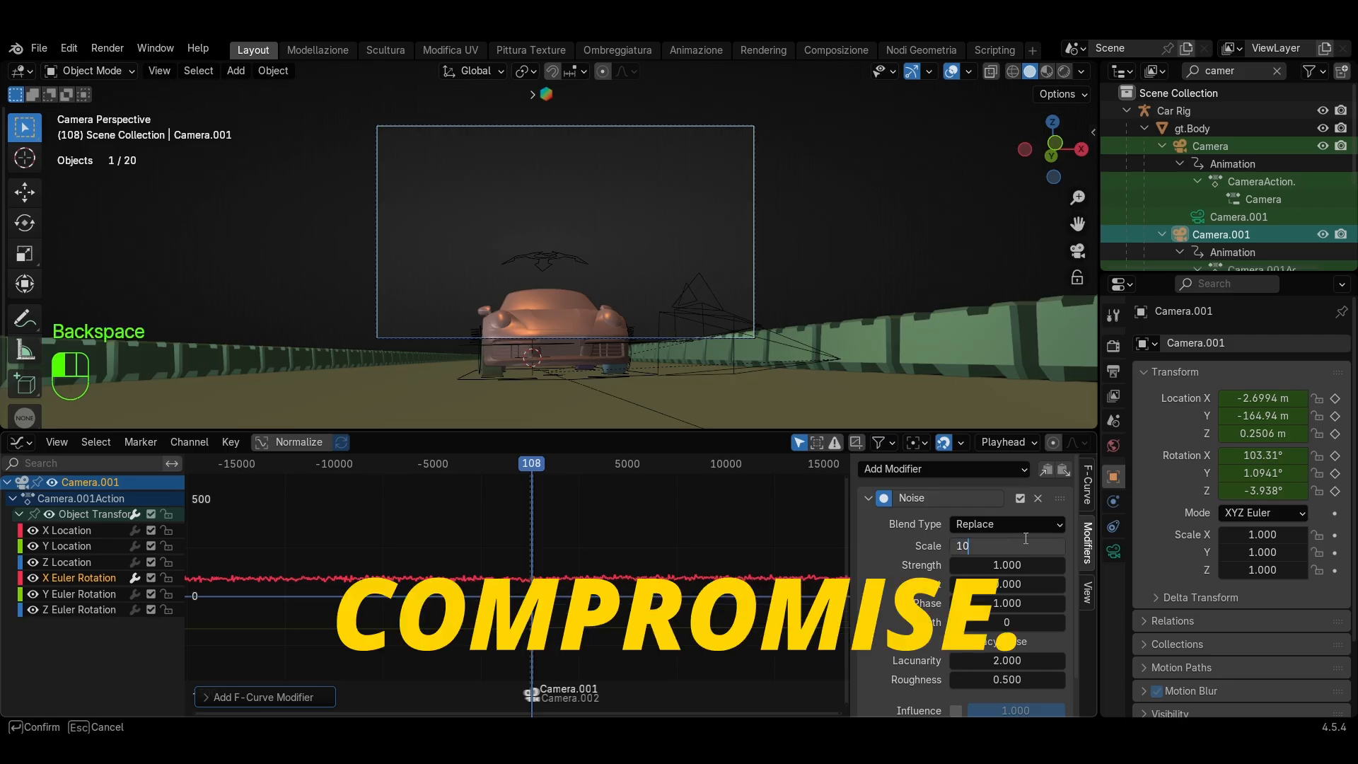
Set the X rotation noise scale to 10 and strength to 0.5, and play the shot to judge the shake
key(Return)
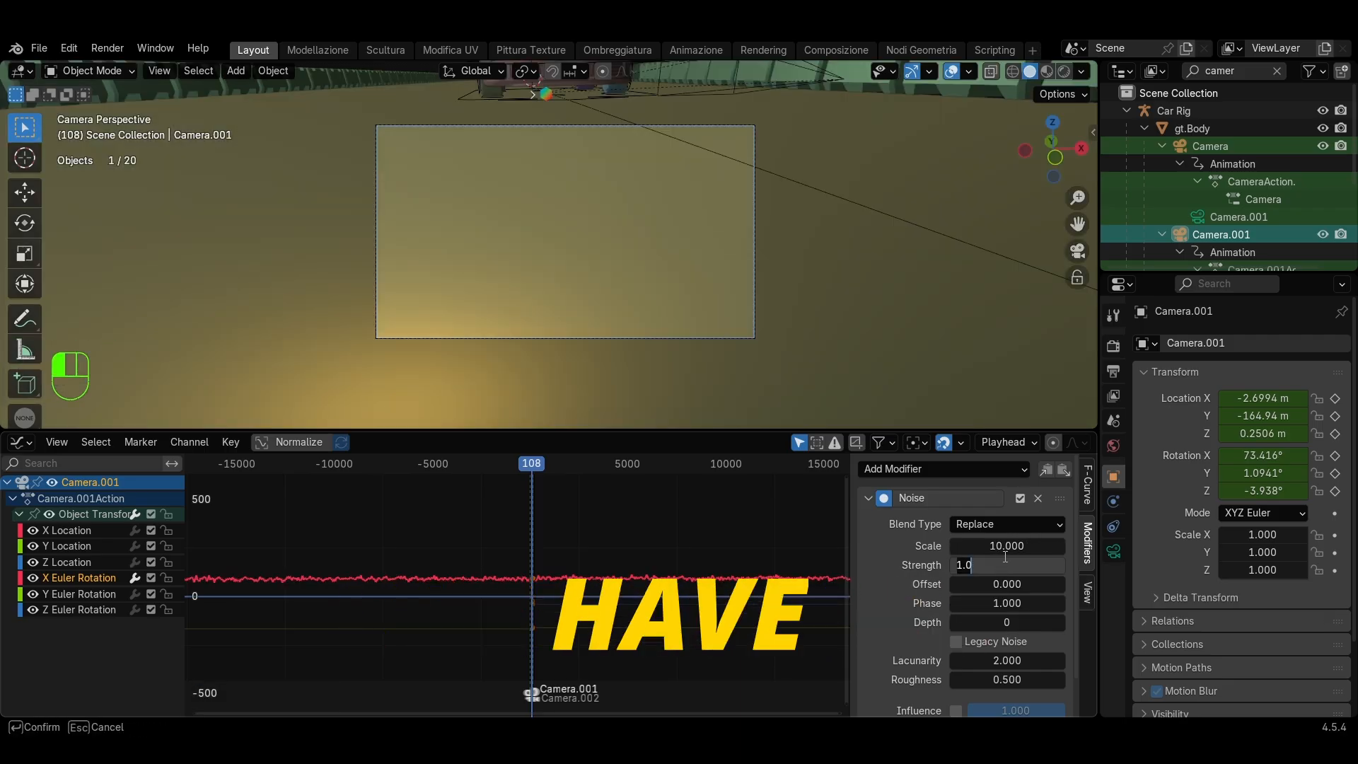
click(1004, 557)
text(0.5)
key(Return)
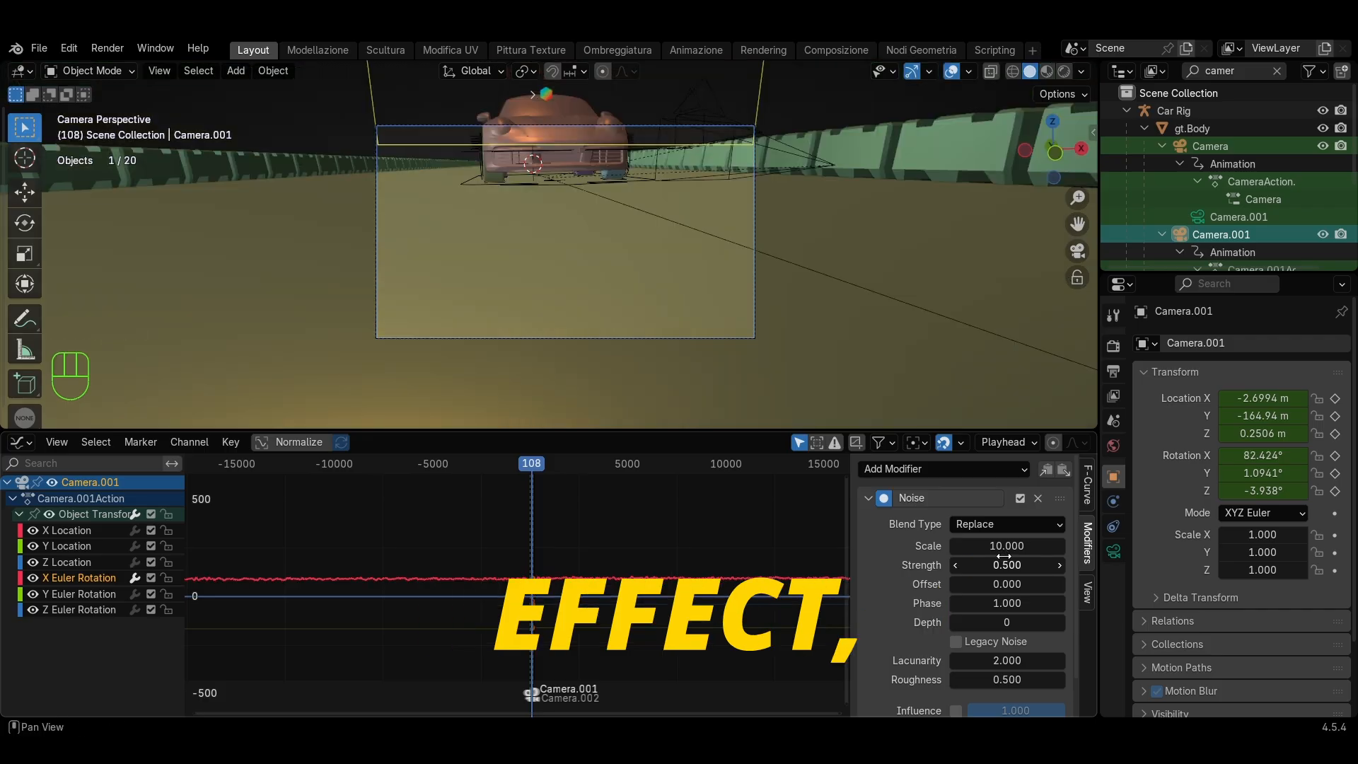
key(space)
key(space)
key(space)
key(space)
key(space)
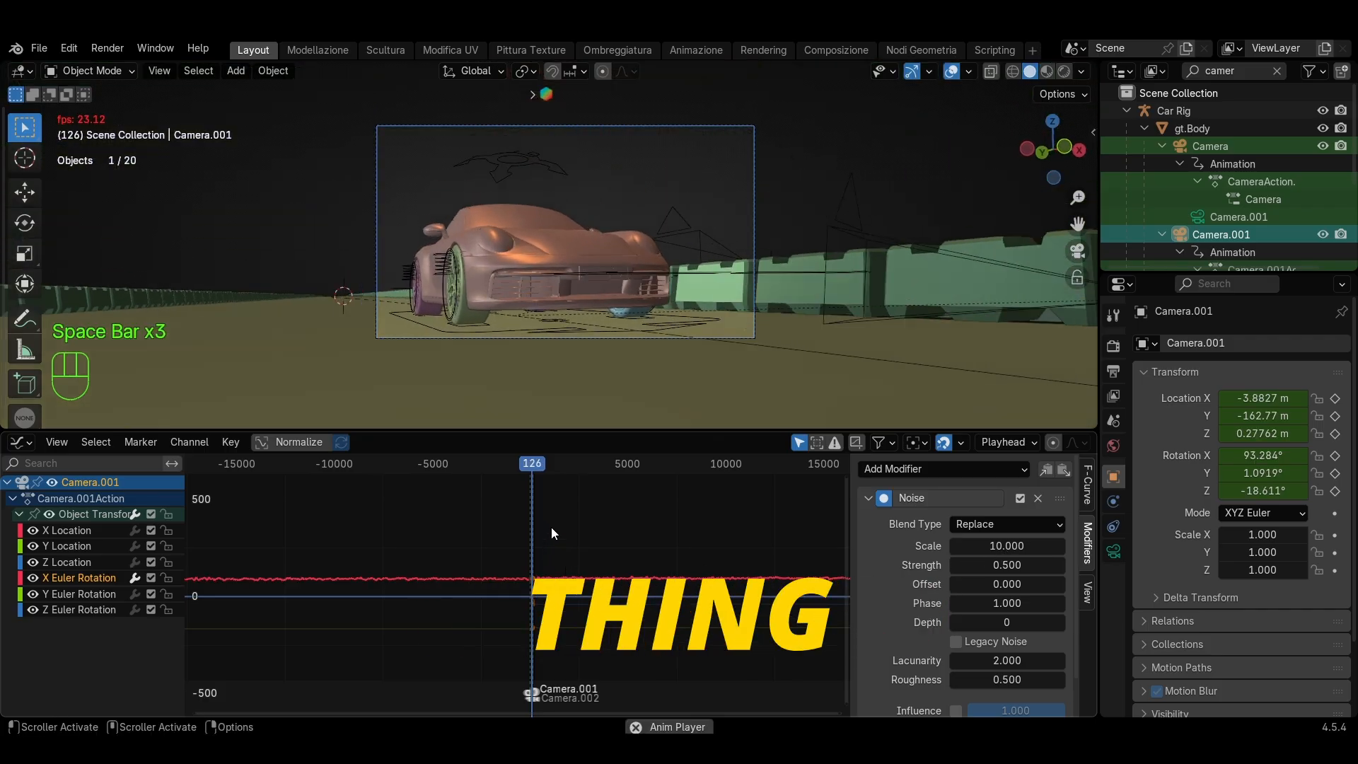
key(space)
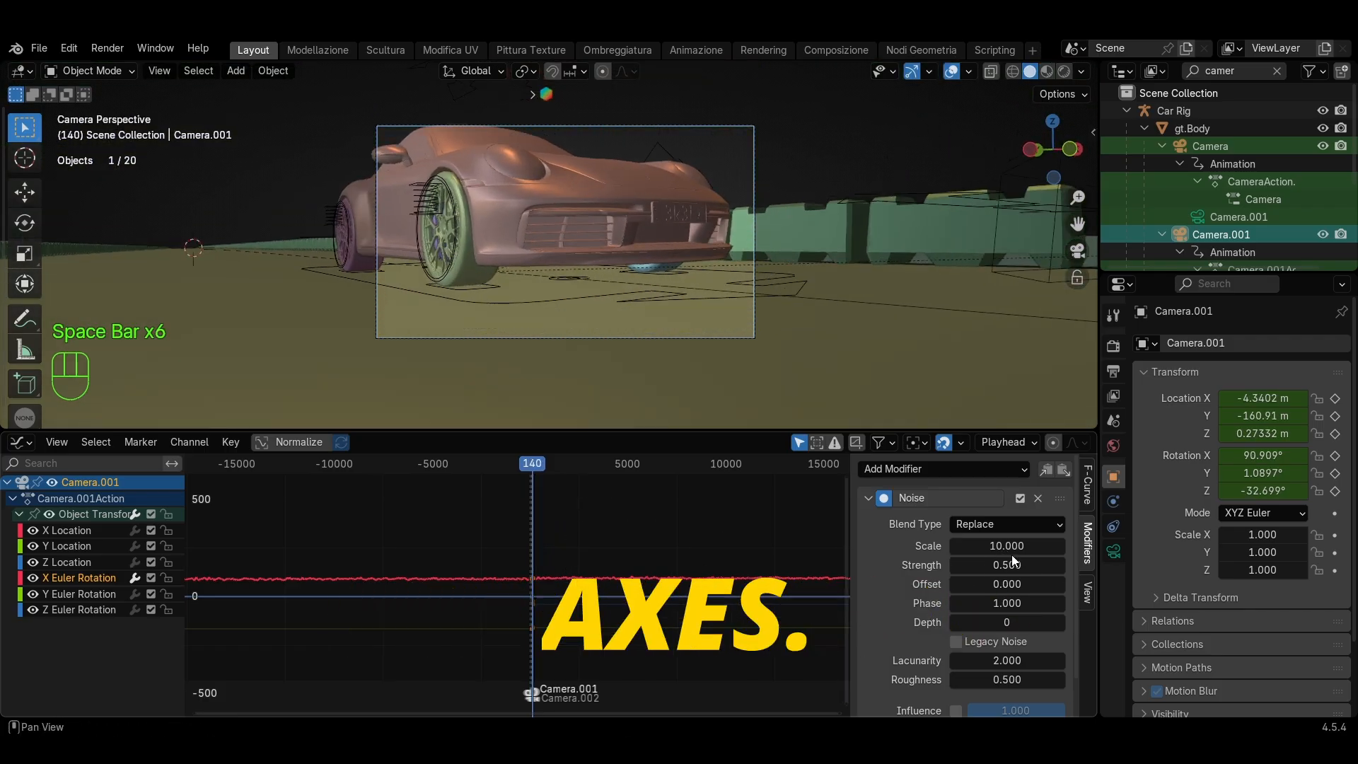
Try a noise scale of 20 on the X rotation curve and replay the animation from earlier frames
key(Return)
key(space)
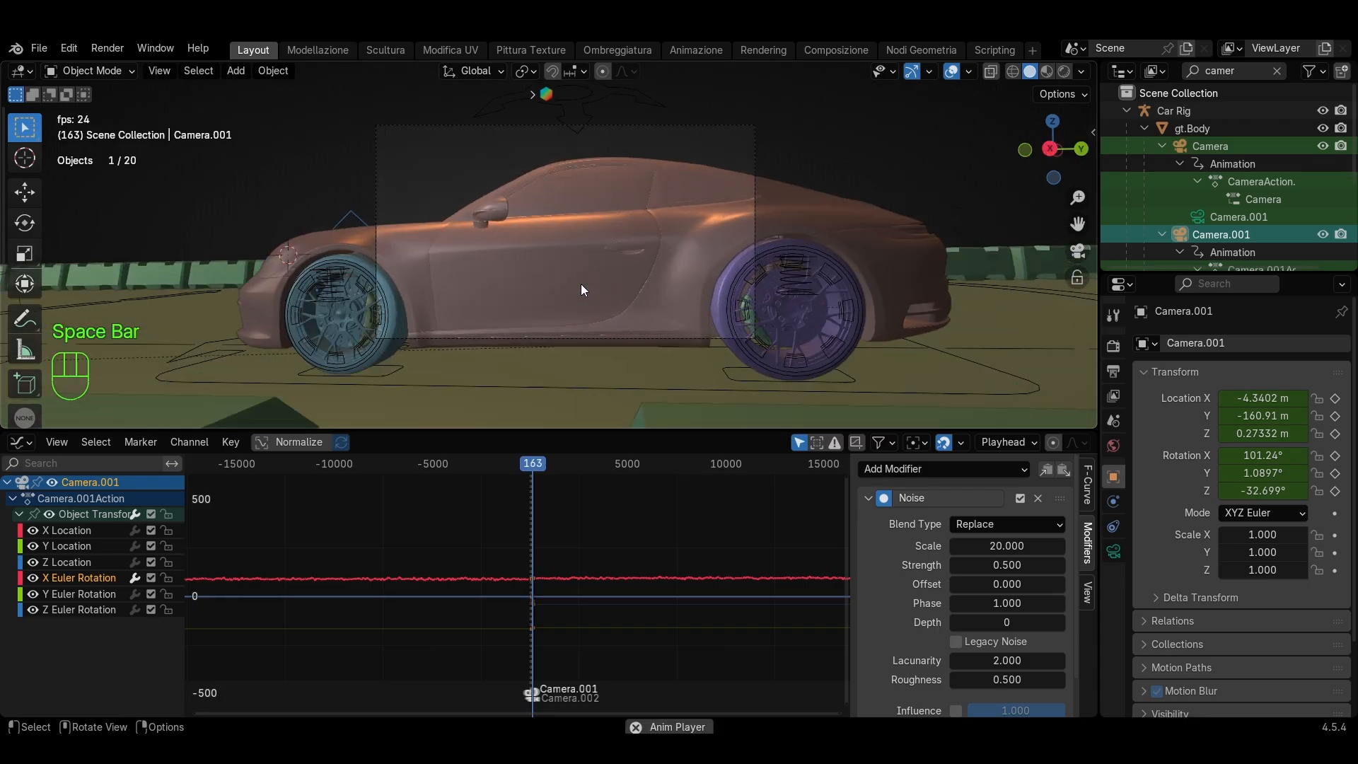
key(space)
drag(523, 465, 520, 468)
key(space)
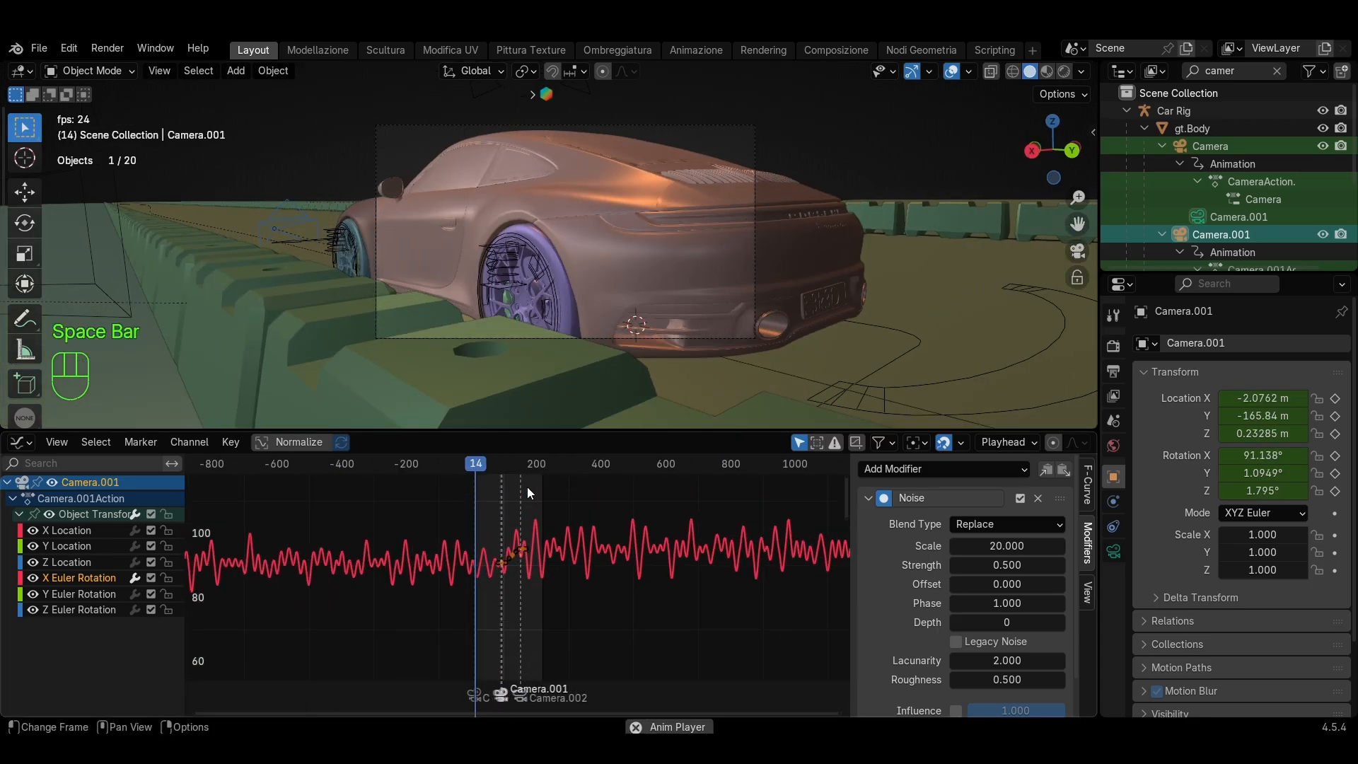
key(space)
click(486, 464)
key(space)
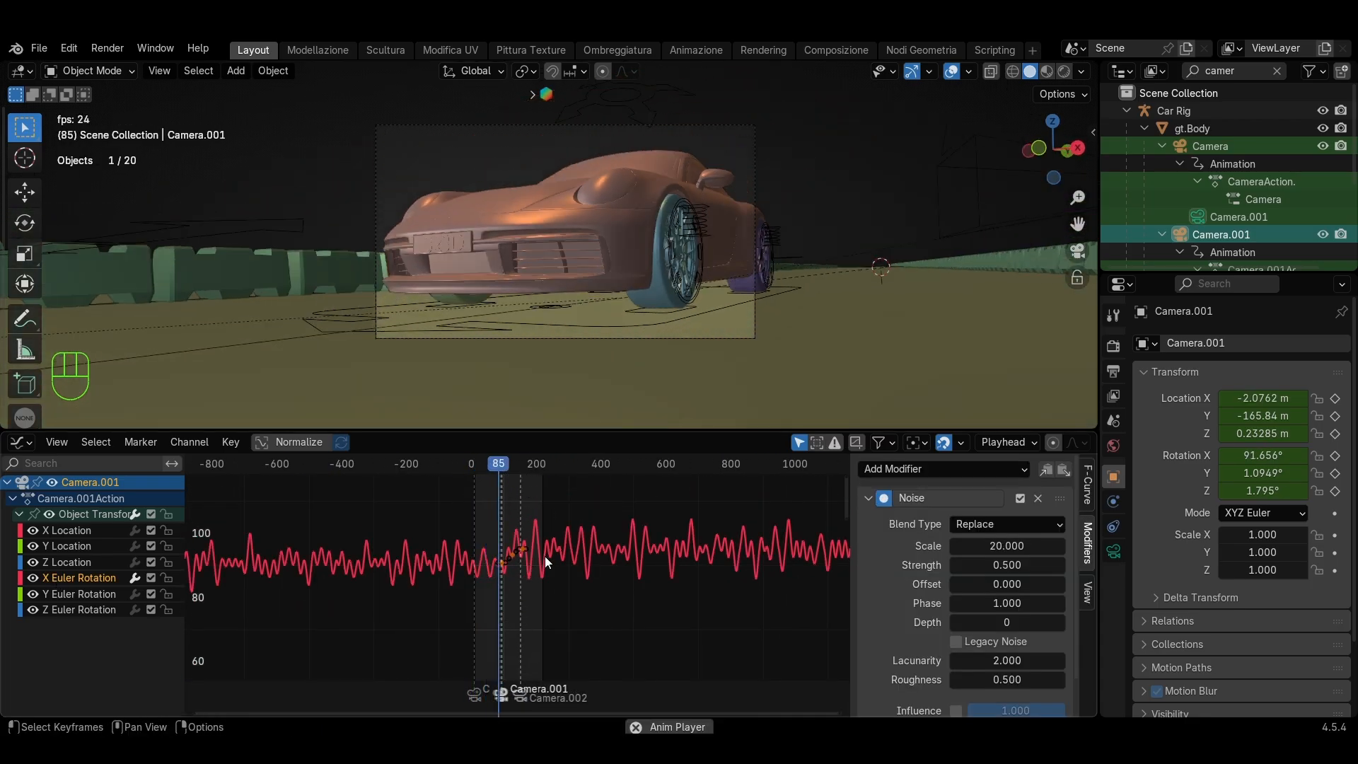
key(space)
Experiment with the noise scale and strength, settling on 10 and -0.1, and replay the shot from frame 97
drag(1006, 545, 1132, 545)
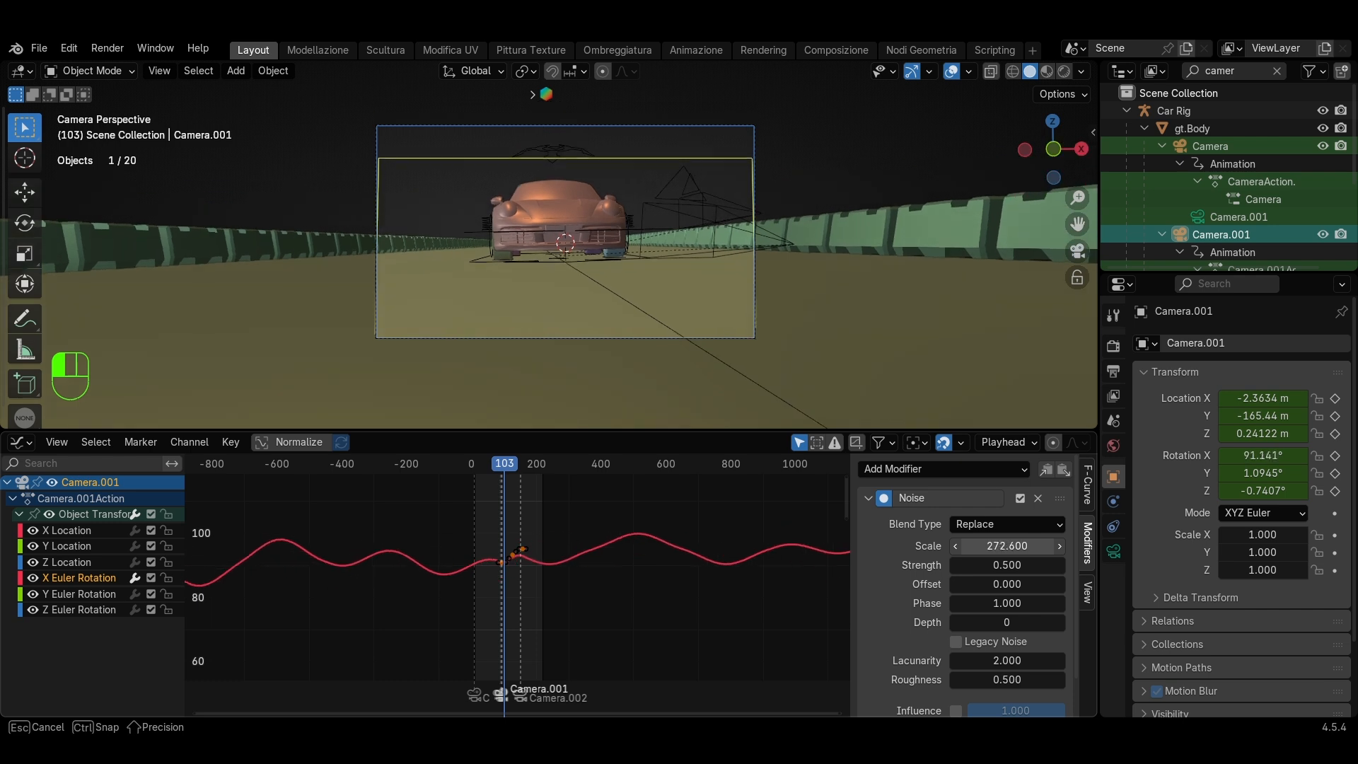
drag(1006, 564, 976, 565)
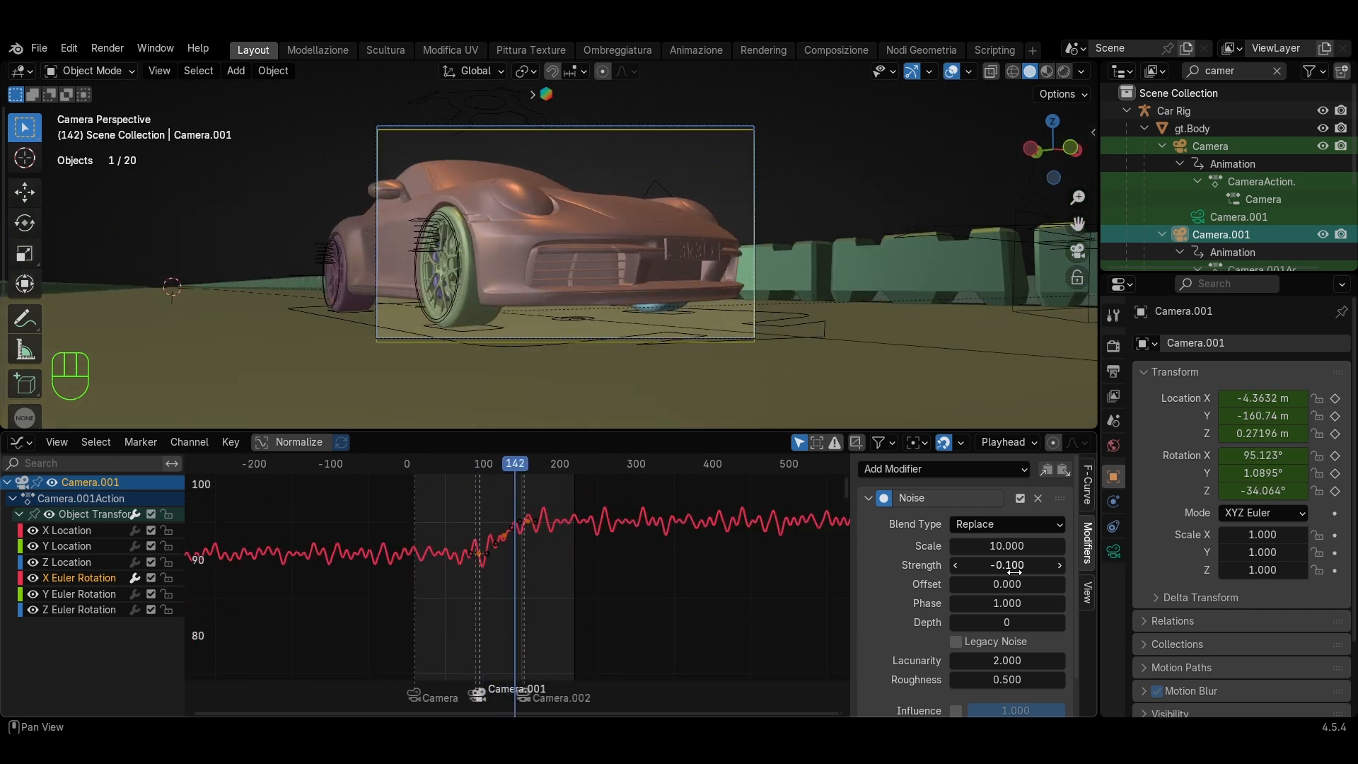
key(Return)
key(space)
key(space)
drag(541, 540, 481, 481)
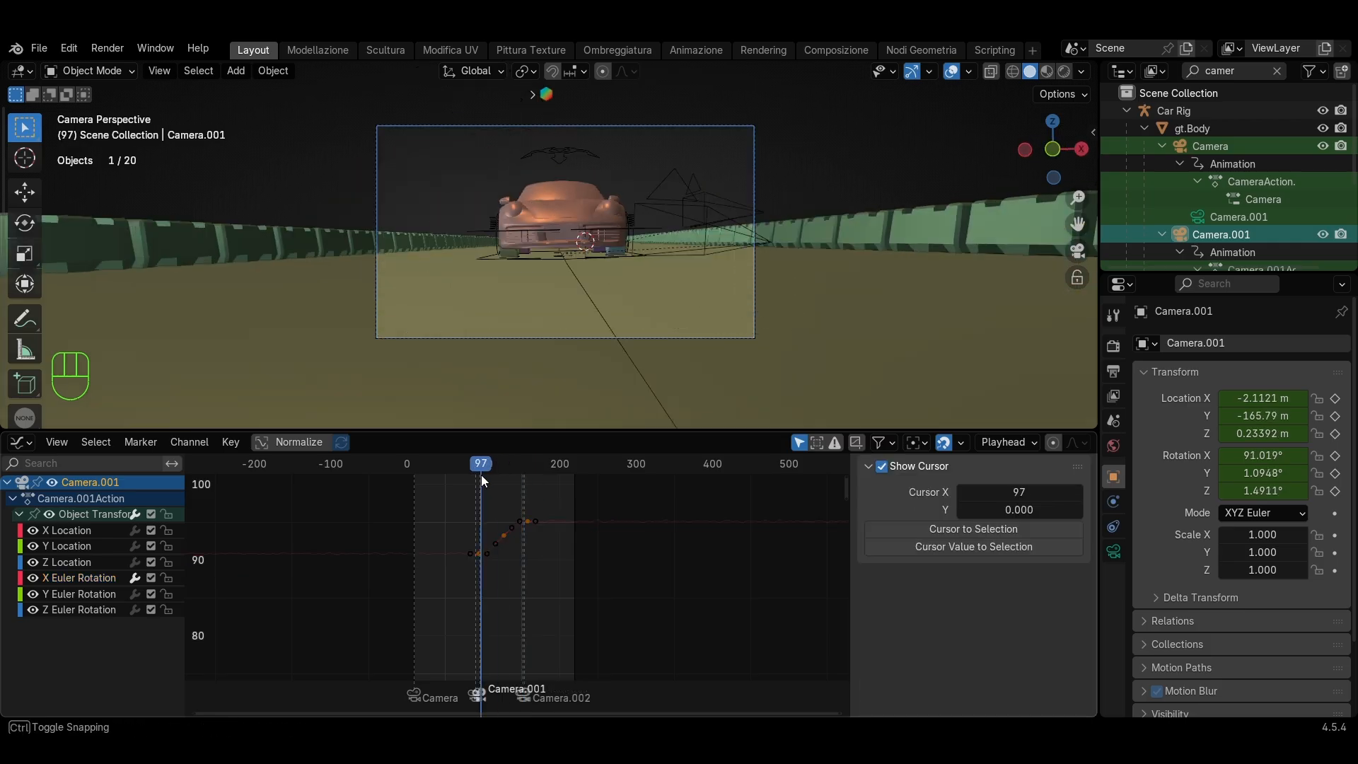
key(space)
key(space)
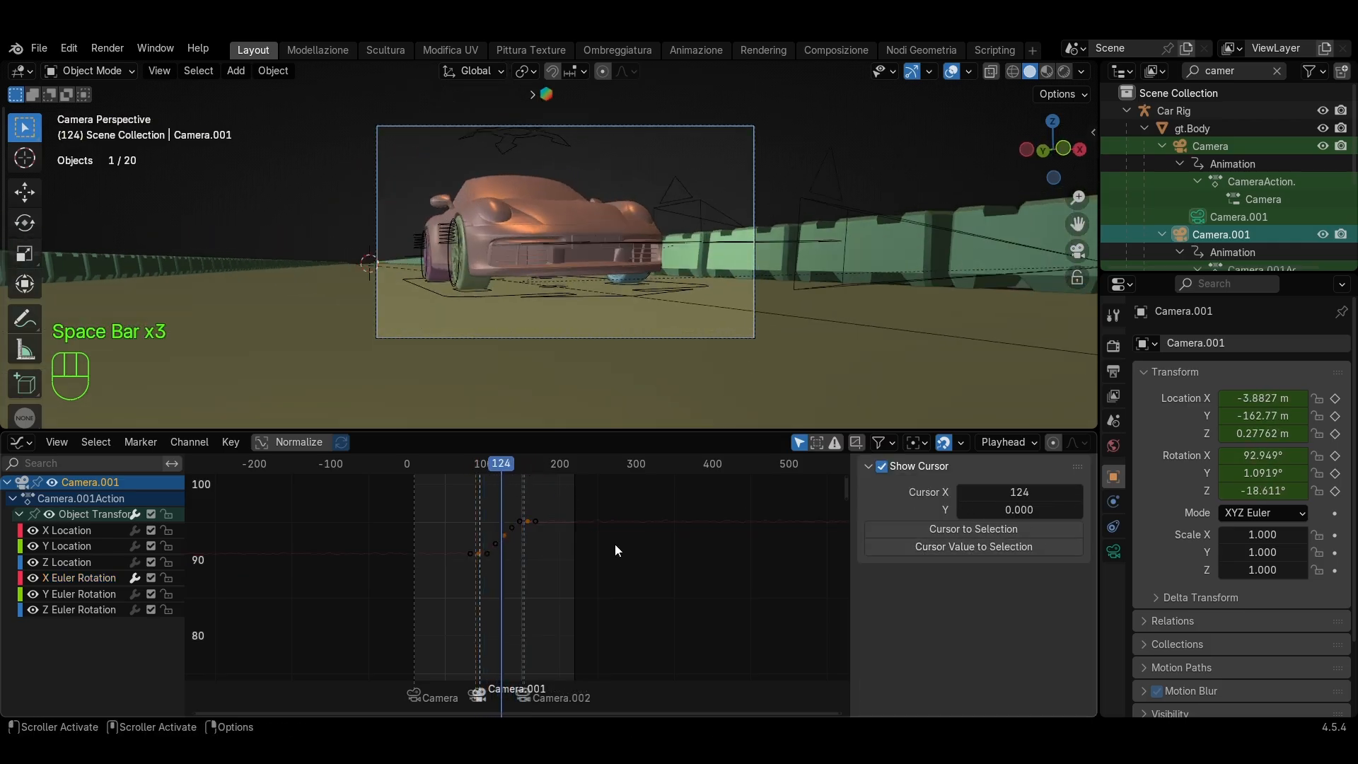
Reduce the X Euler Rotation noise strength to 0.05 and play the shot
click(75, 578)
key(Return)
key(space)
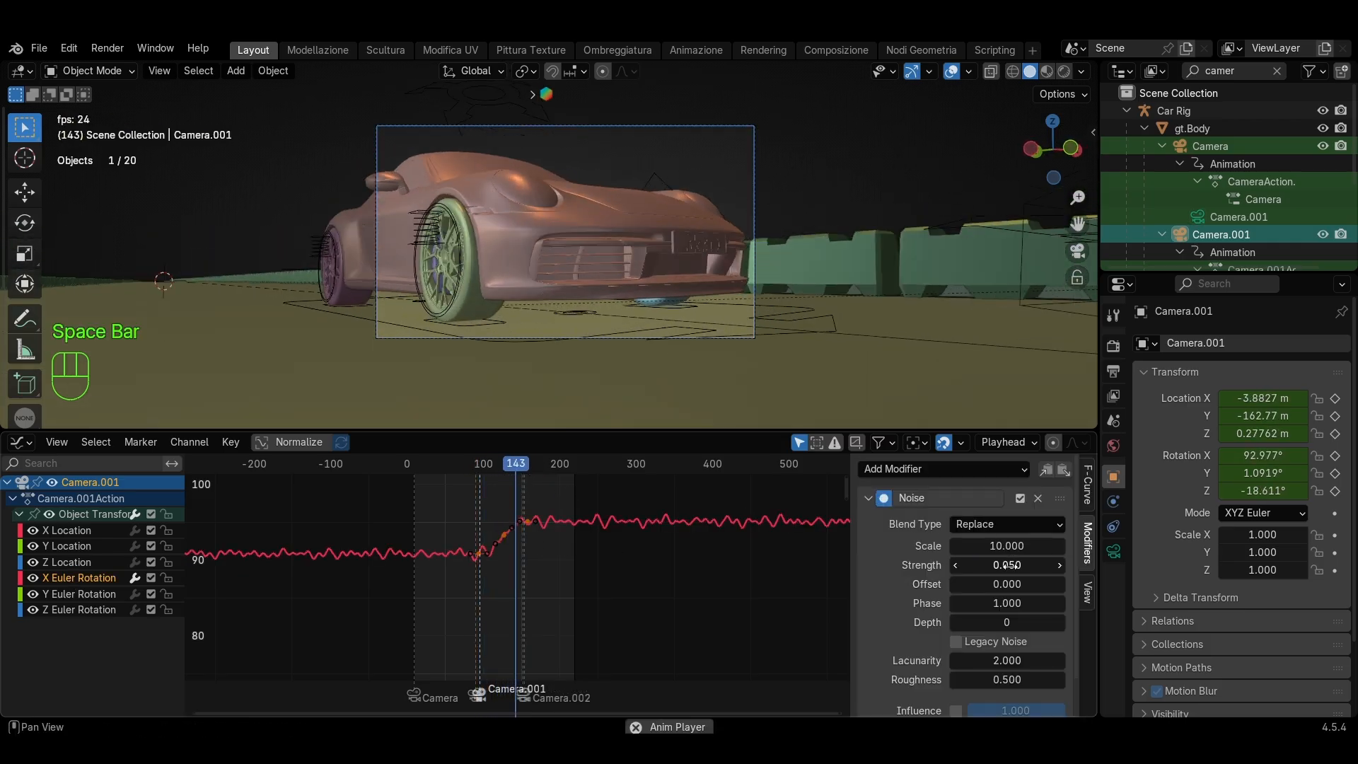
key(space)
Copy the Noise modifier to Camera.001's Y and Z Euler Rotation curves, with a phase of 14.4 on Z
click(83, 594)
click(1064, 469)
scroll(989, 572, down, 1)
click(80, 610)
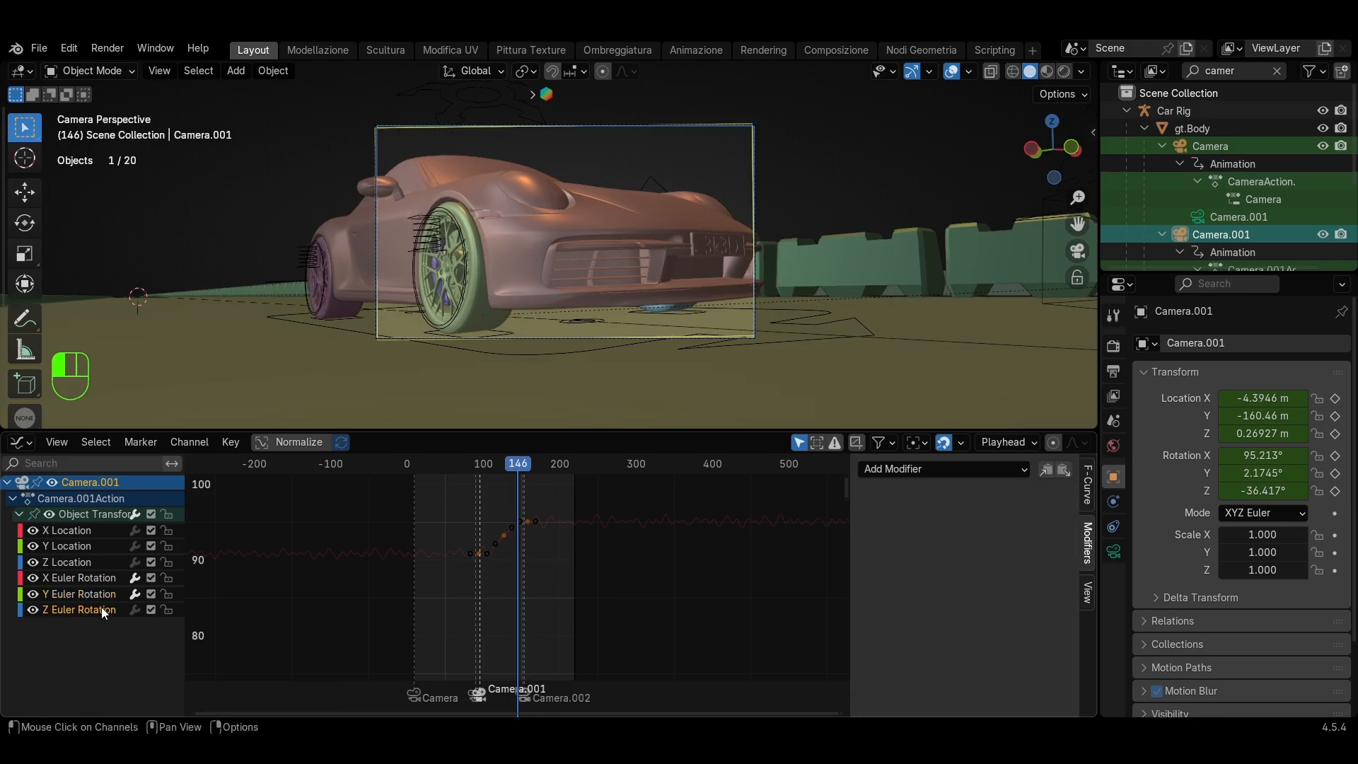
click(1063, 468)
Play the animation through the cameras to check the combined shake, stopping at frame 147
key(space)
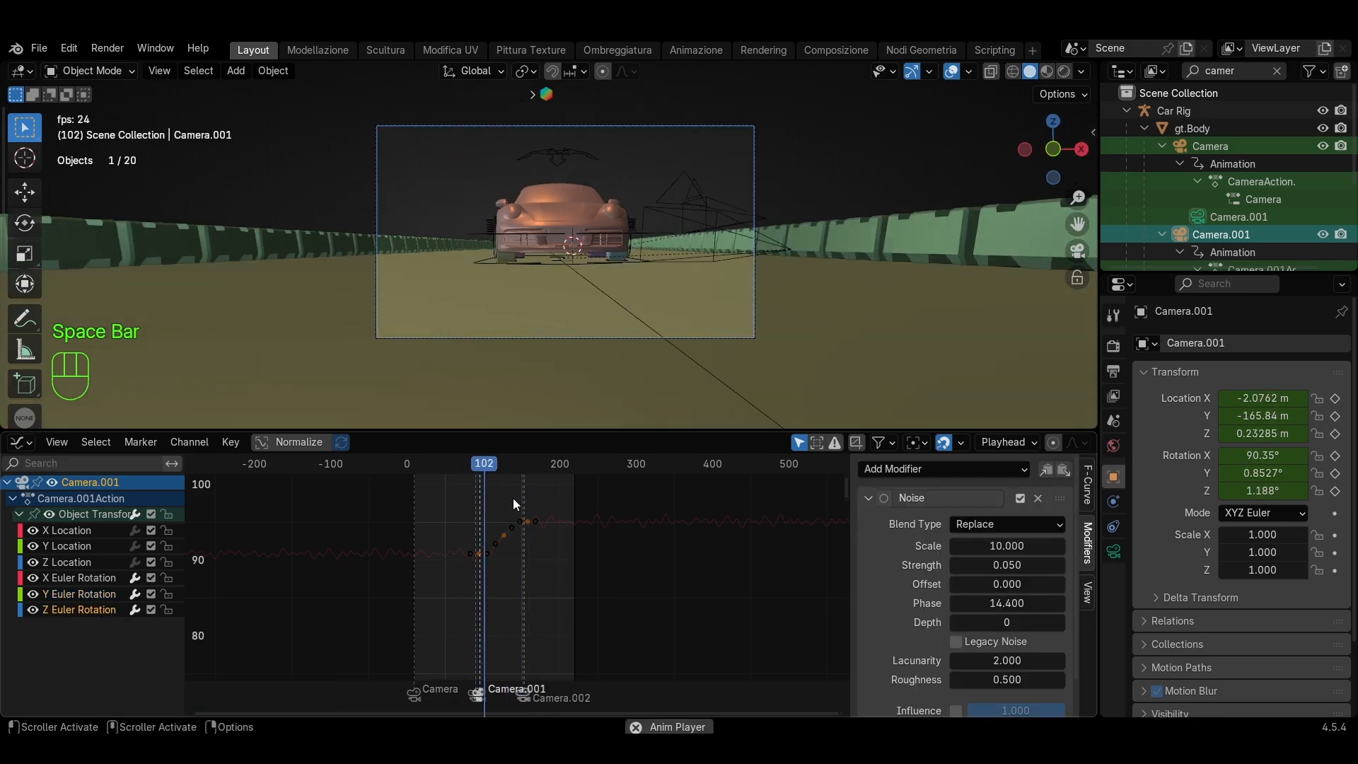
scroll(571, 482, down, 3)
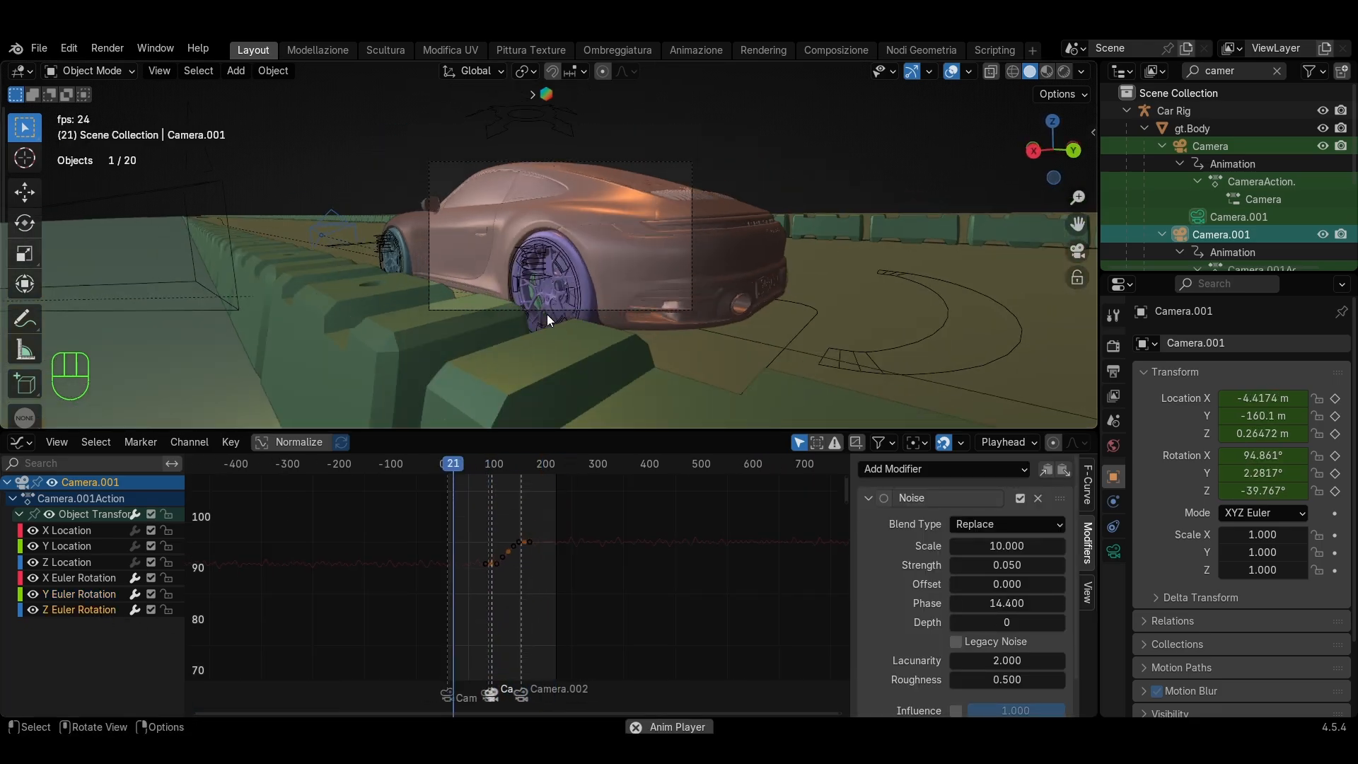
key(space)
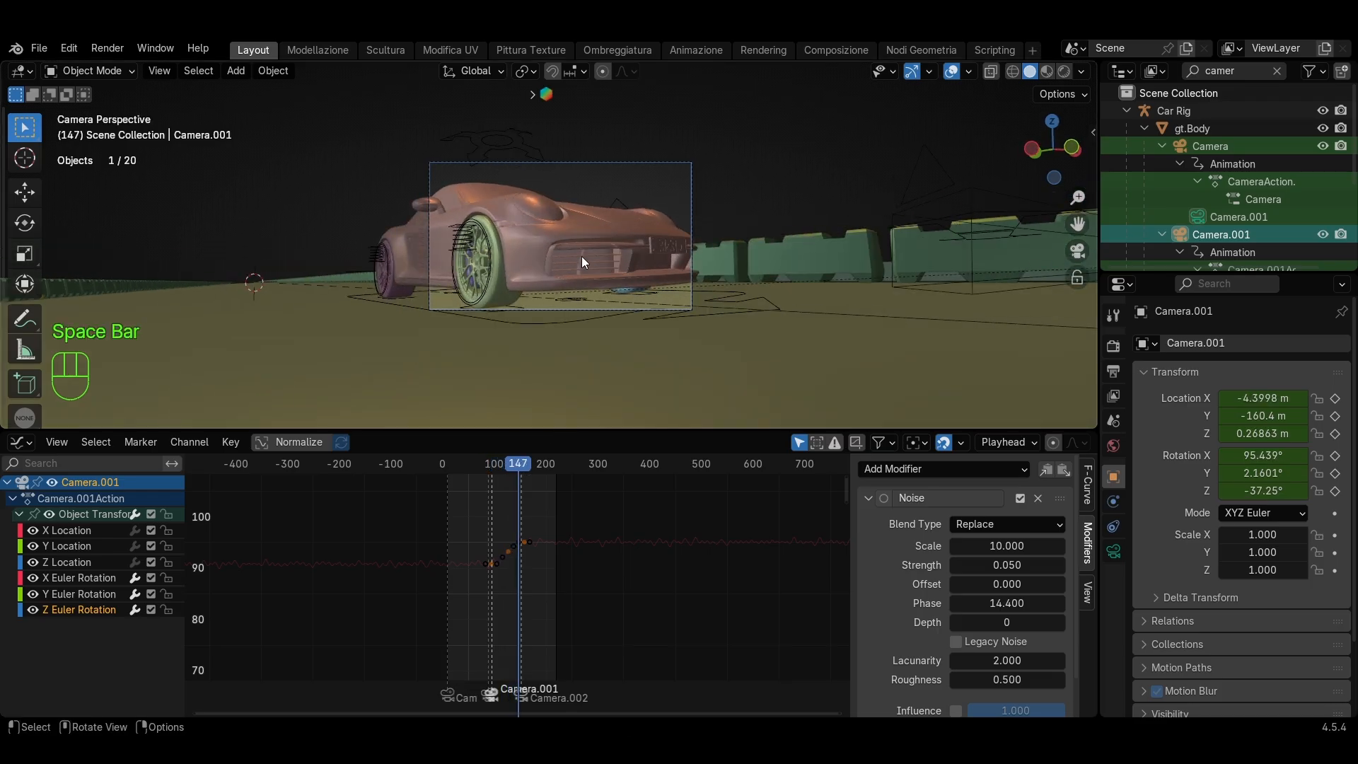
Enlarge the viewport and add a fog cube midway along the road, scaled to about 10.2 and raised about 7.6 m
drag(608, 428, 608, 495)
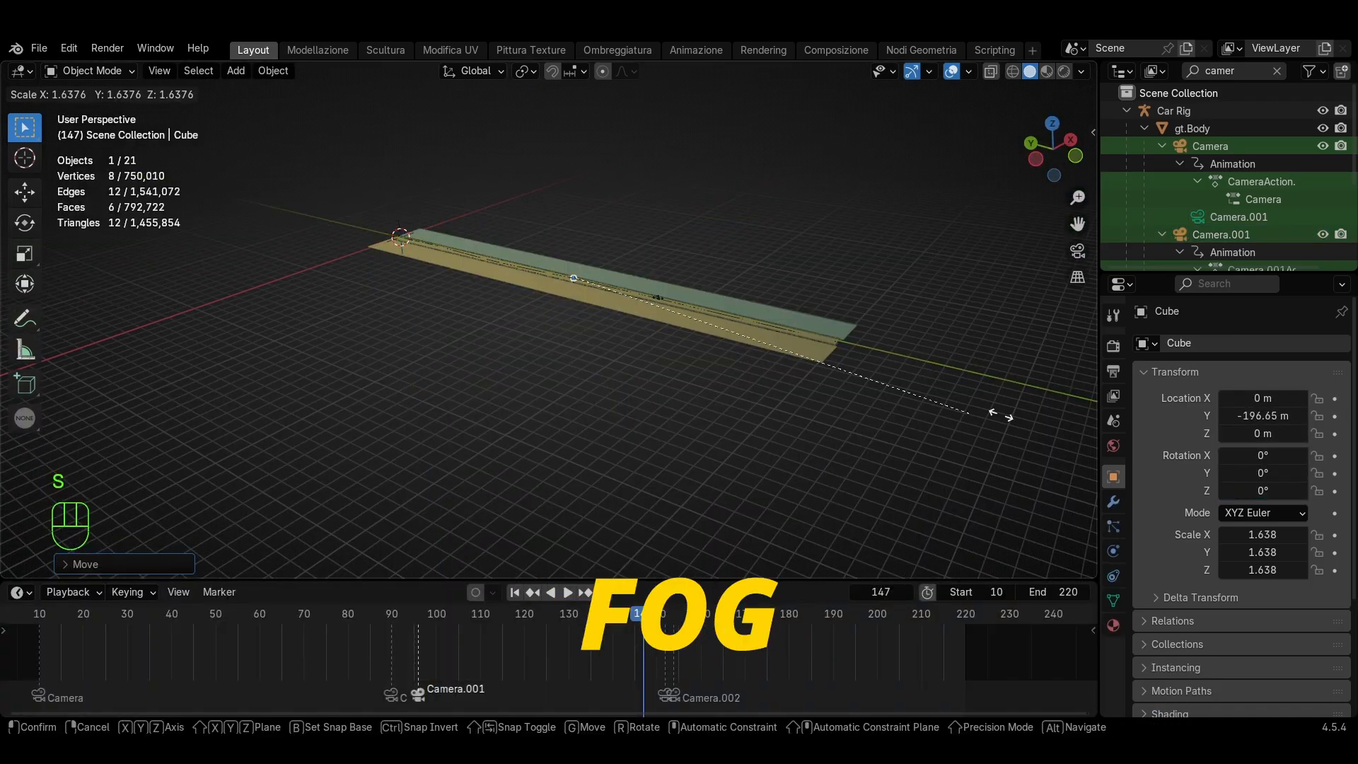
click(993, 414)
scroll(649, 299, up, 6)
shift+middle_drag(649, 300, 613, 424)
middle_drag(629, 488, 685, 464)
key(g)
key(z)
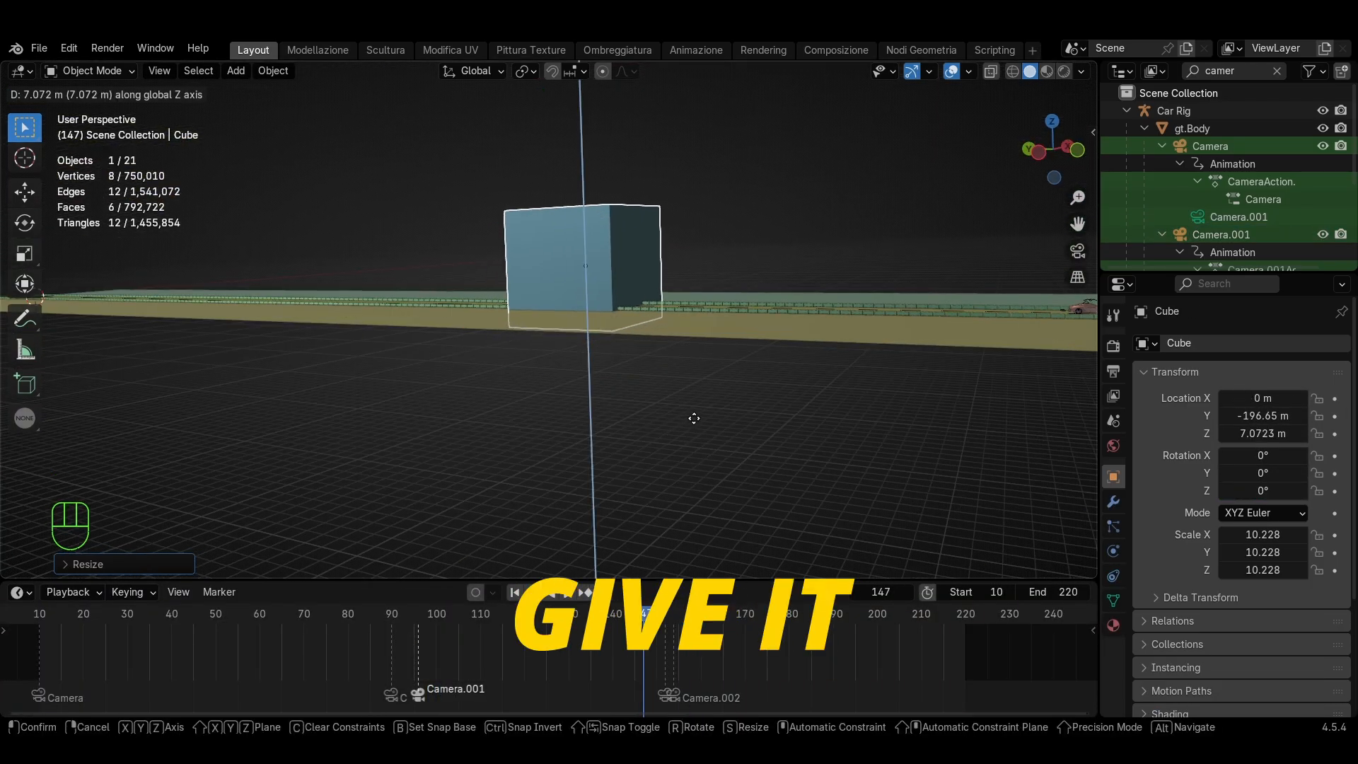
click(693, 415)
Stretch the cube over the road to a Y scale of about 217 and an X scale of about 36.4
scroll(636, 381, down, 6)
middle_drag(548, 357, 595, 391)
key(s)
key(y)
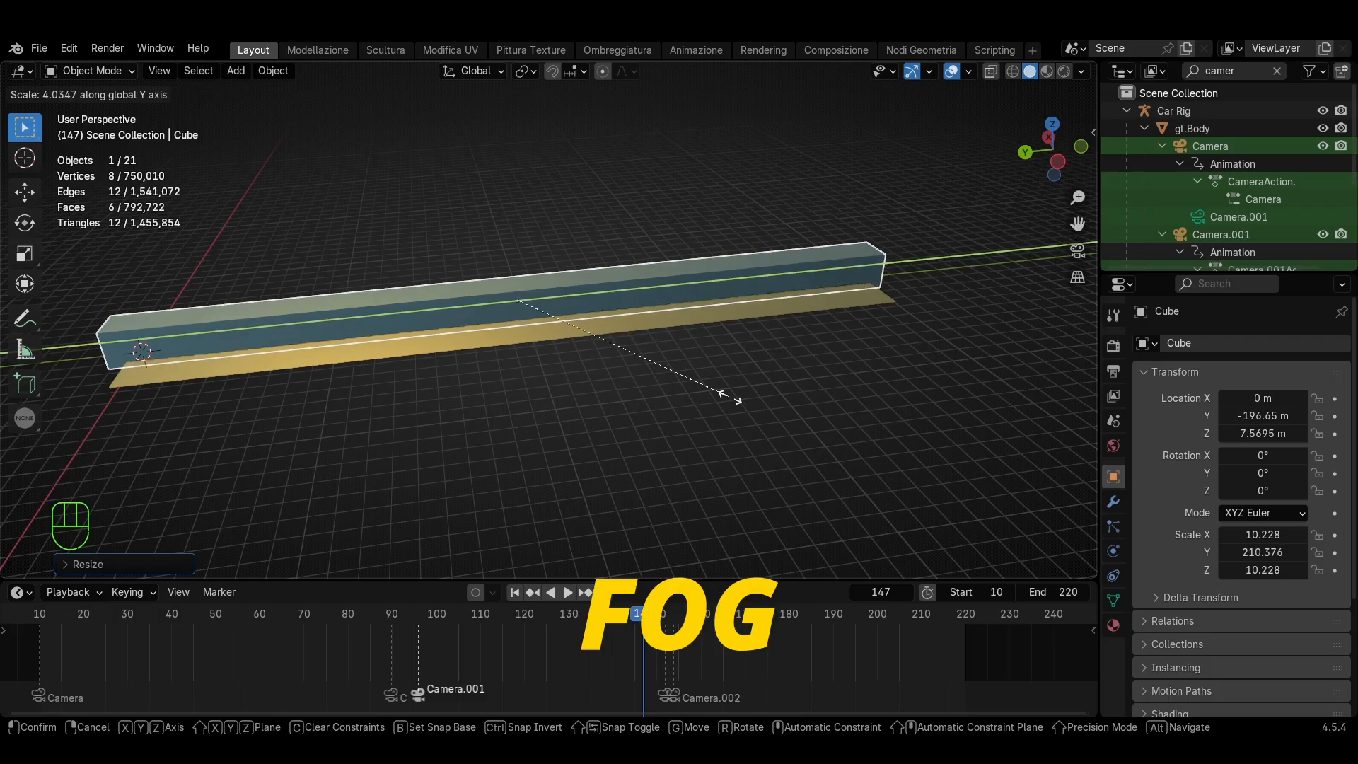
click(737, 400)
middle_drag(737, 400, 765, 411)
key(s)
key(Escape)
key(s)
key(x)
click(332, 436)
Adjust the fog cube's height by scaling it along the Z axis
middle_drag(332, 436, 362, 404)
key(s)
key(z)
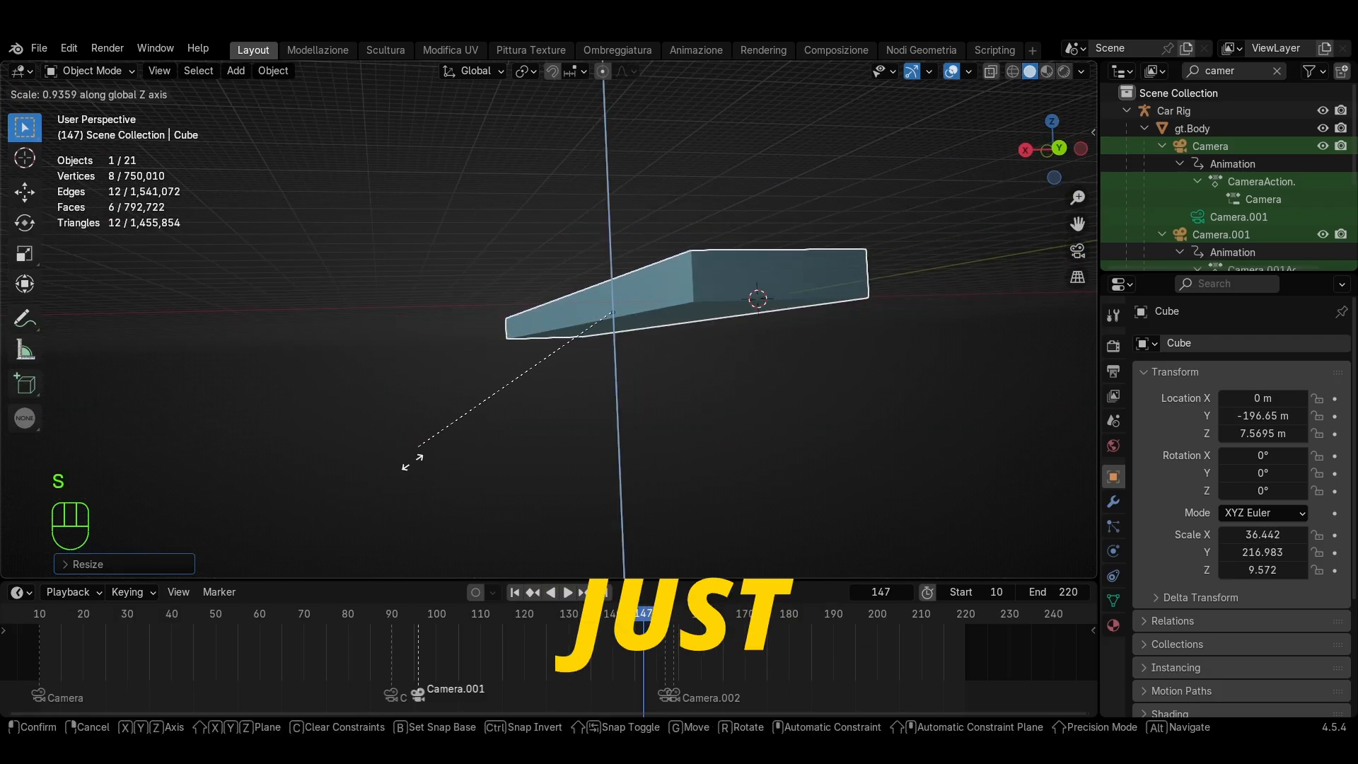
click(1032, 424)
middle_drag(707, 347, 691, 500)
click(691, 500)
Give the fog cube a new material with a Principled Volume node feeding the output's Volume, and preview it in rendered shading
click(617, 50)
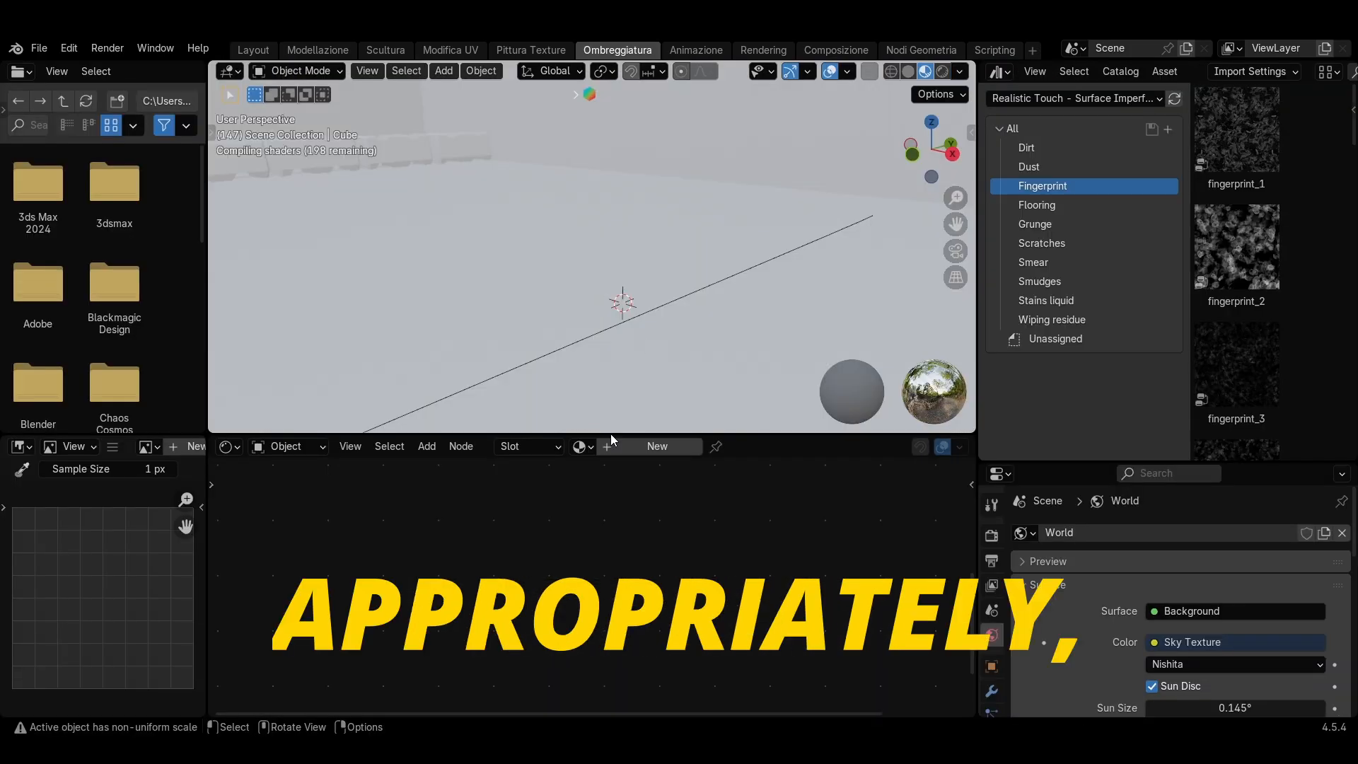
key(shift+a)
text(vol)
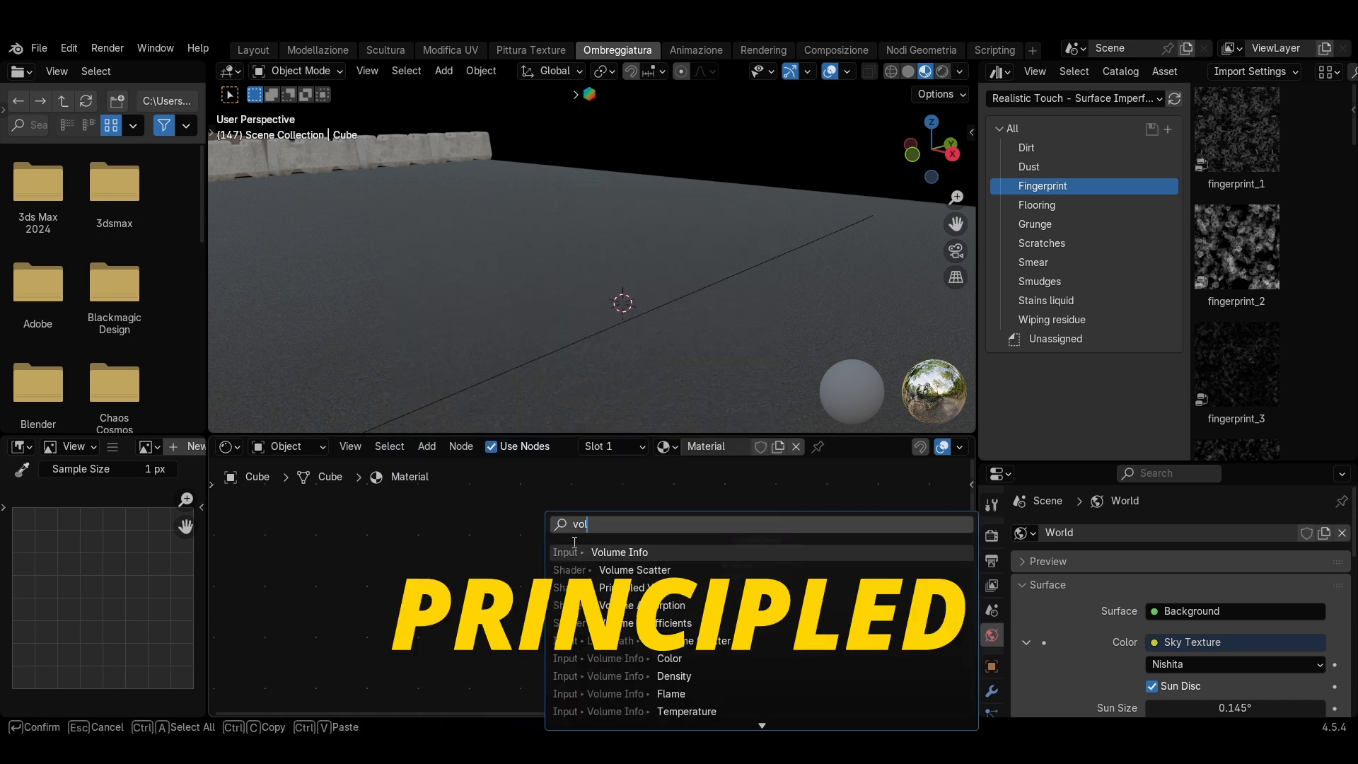
click(575, 620)
middle_drag(545, 304, 622, 299)
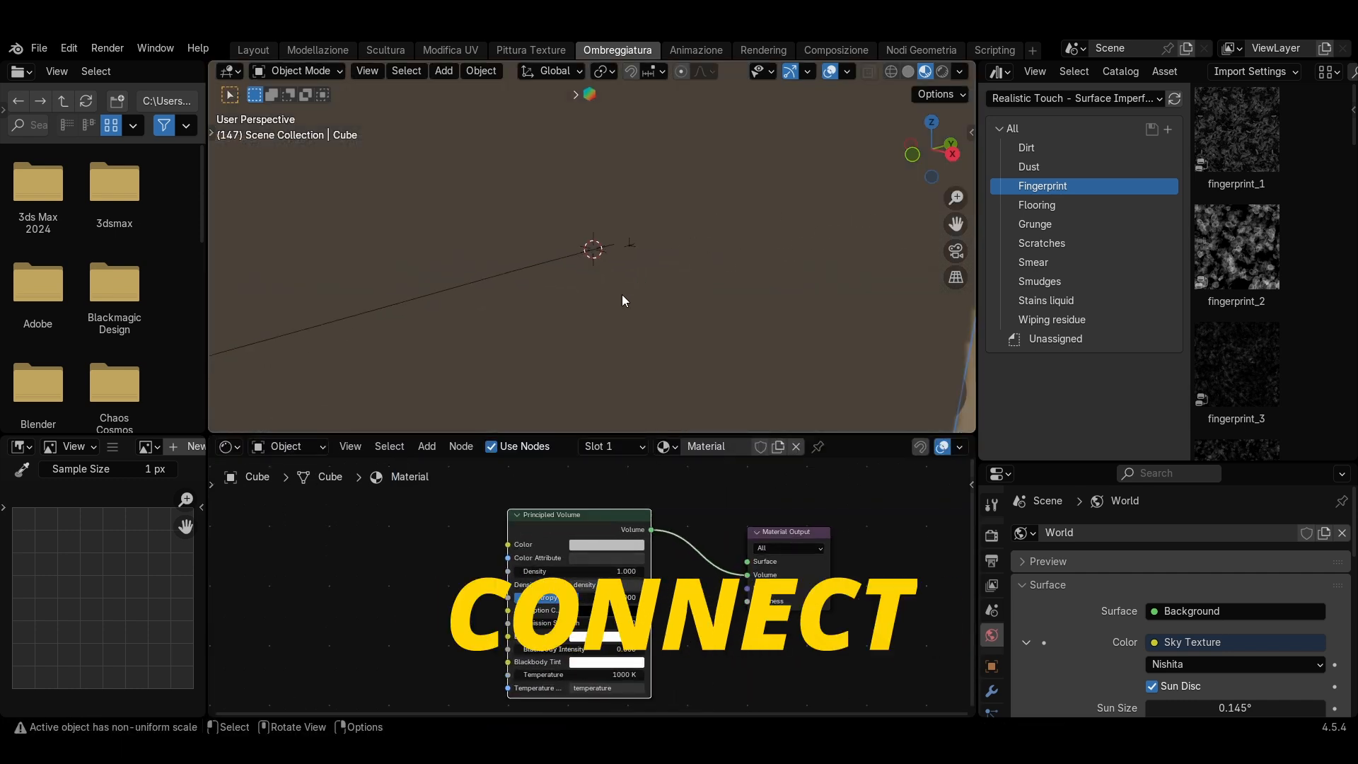
scroll(622, 298, down, 5)
click(942, 72)
scroll(572, 311, up, 5)
scroll(530, 515, up, 2)
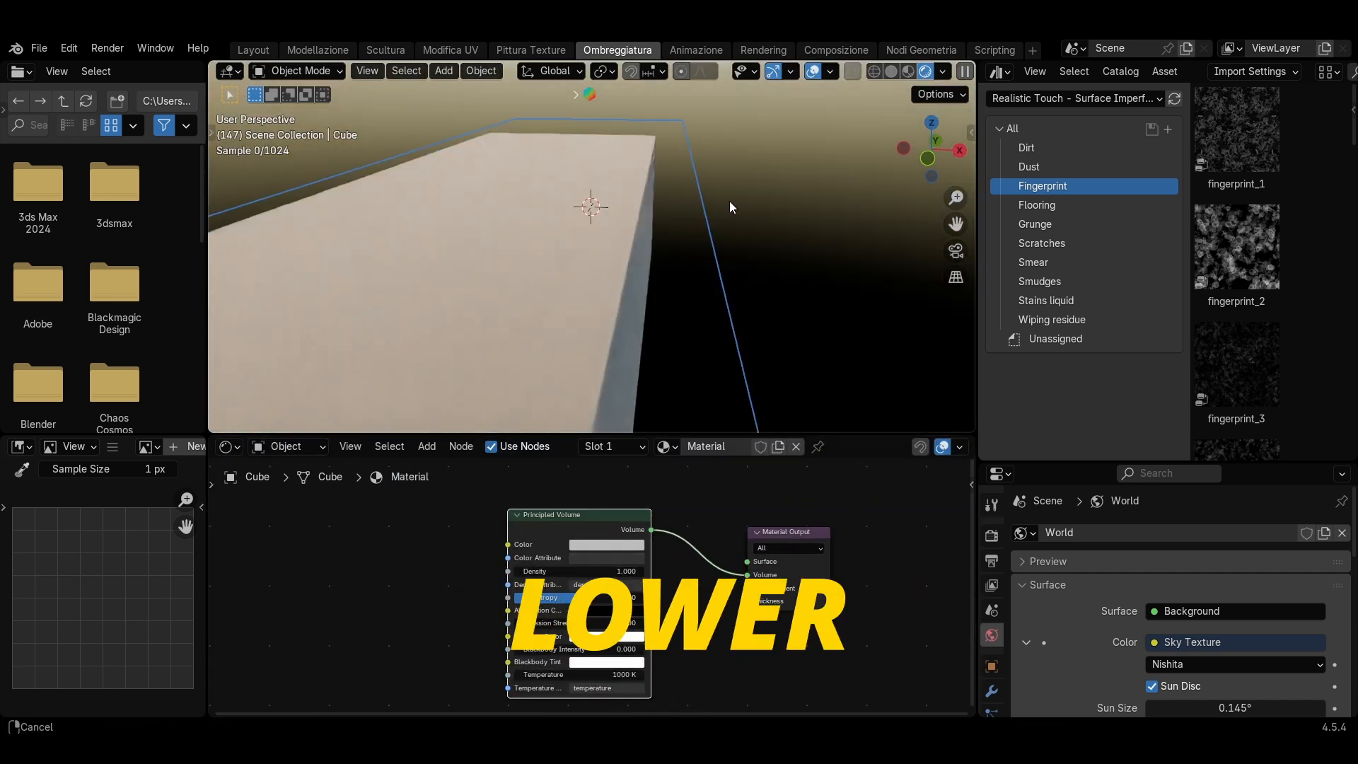
Set the fog volume's density to 0.005 and tint its color a warm beige, about #BBA990
double_click(605, 571)
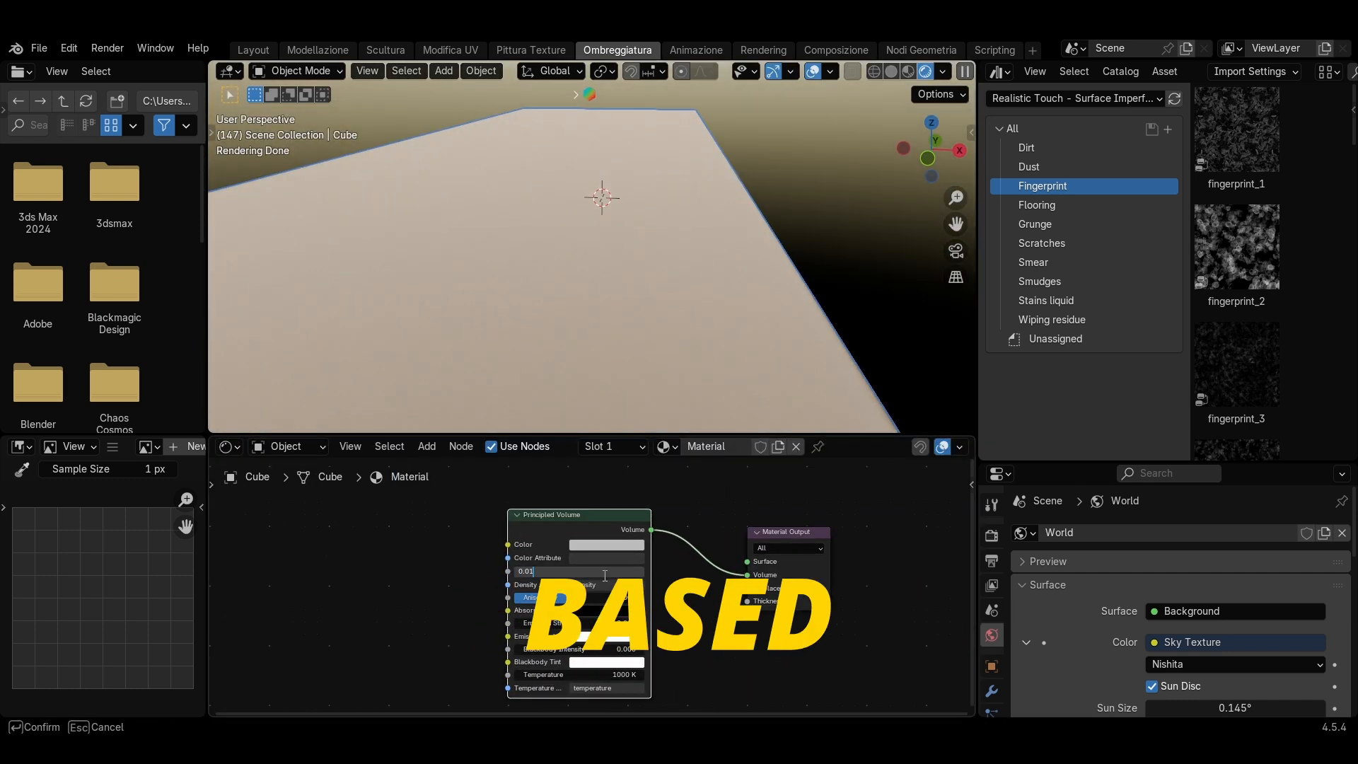
key(Return)
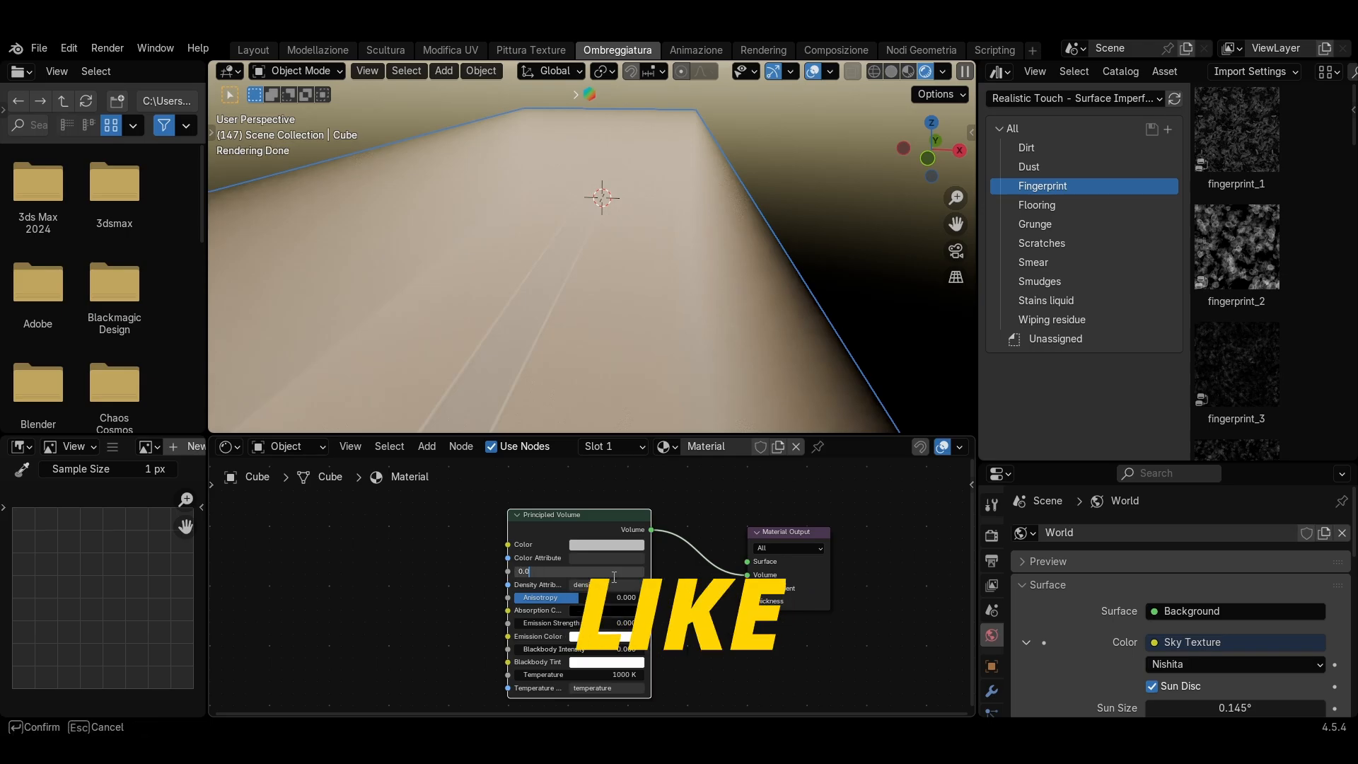
text(05)
key(Return)
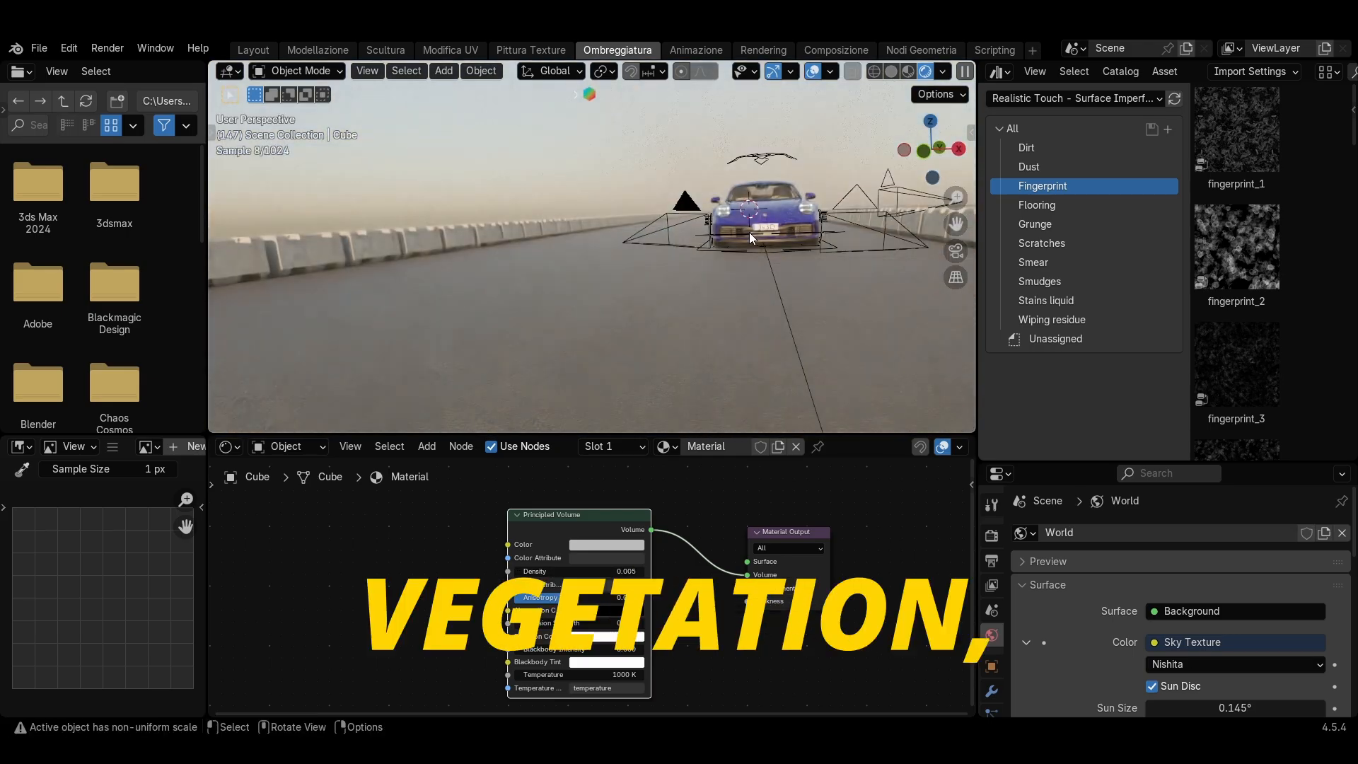
click(613, 524)
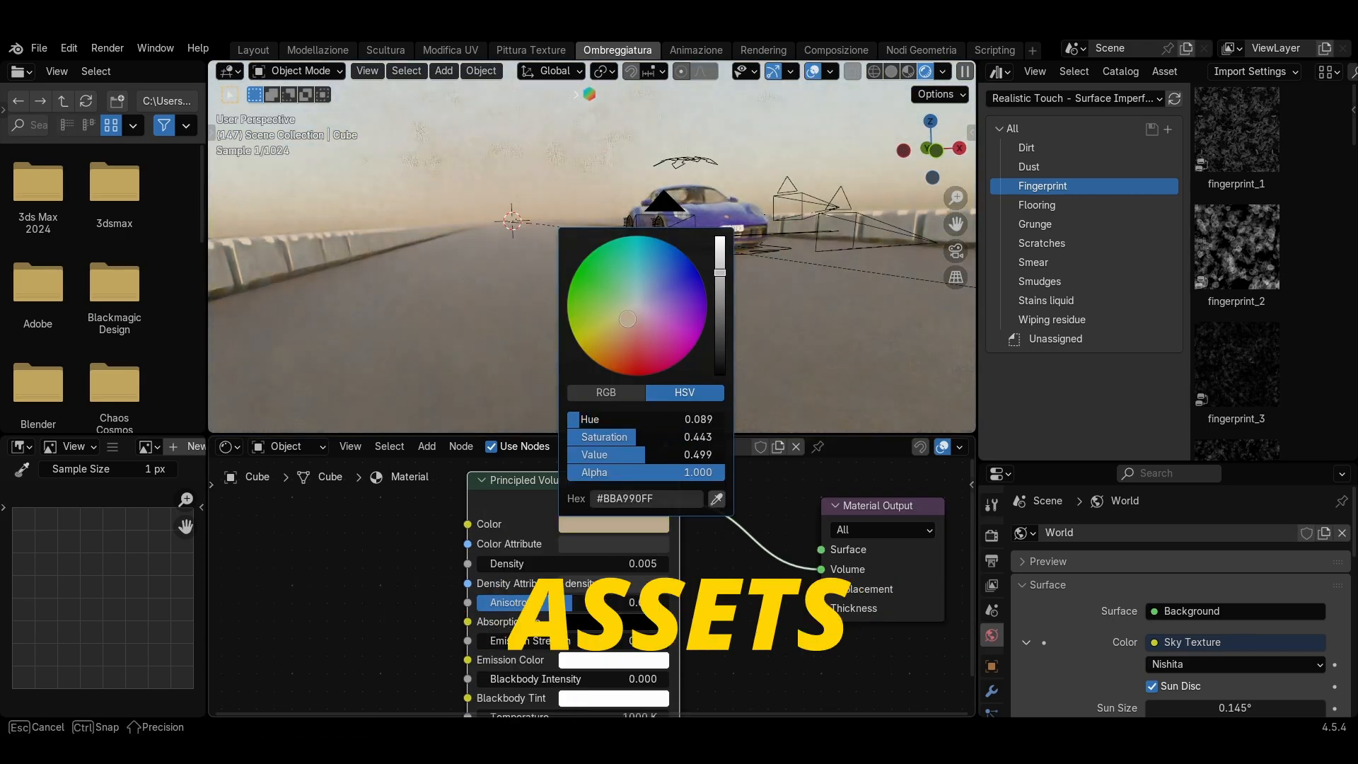
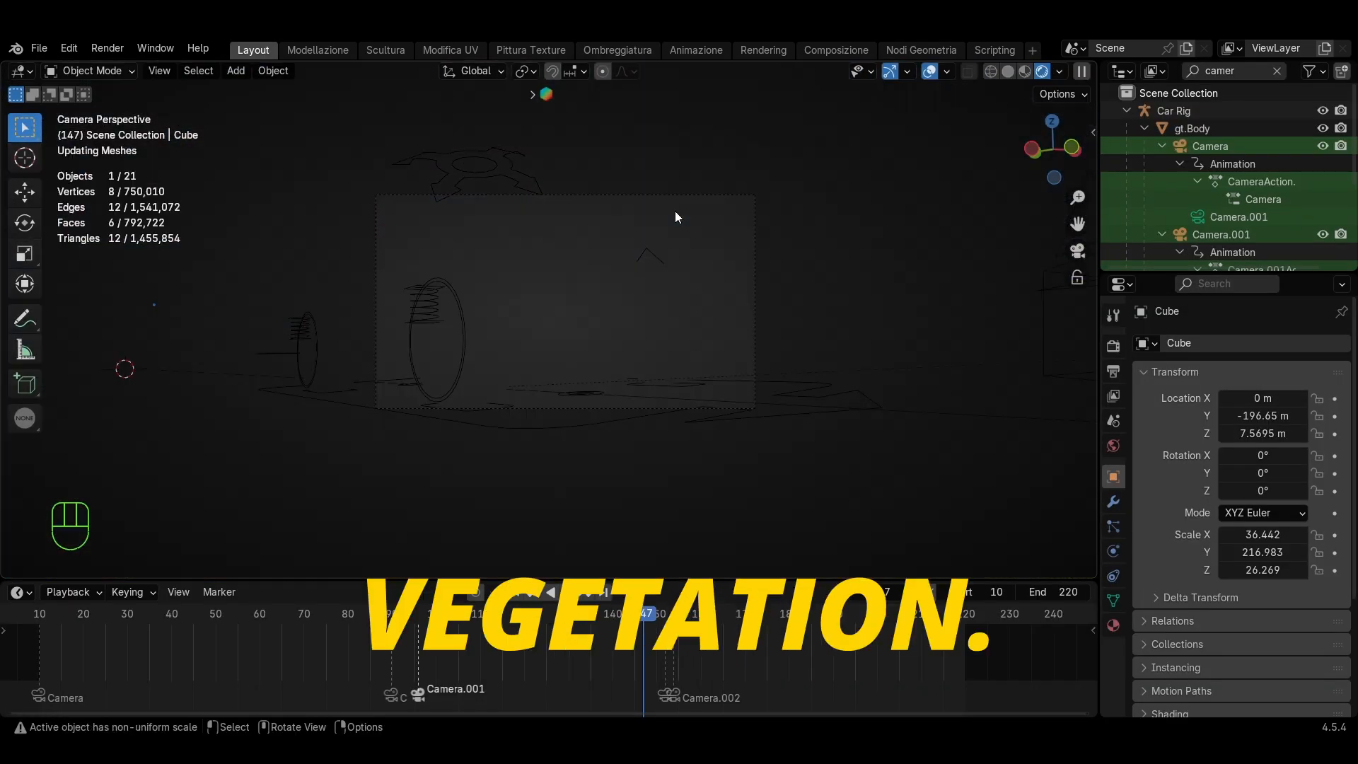
Toggle the fog cube's visibility to compare the rendered camera view with and without fog
key(h)
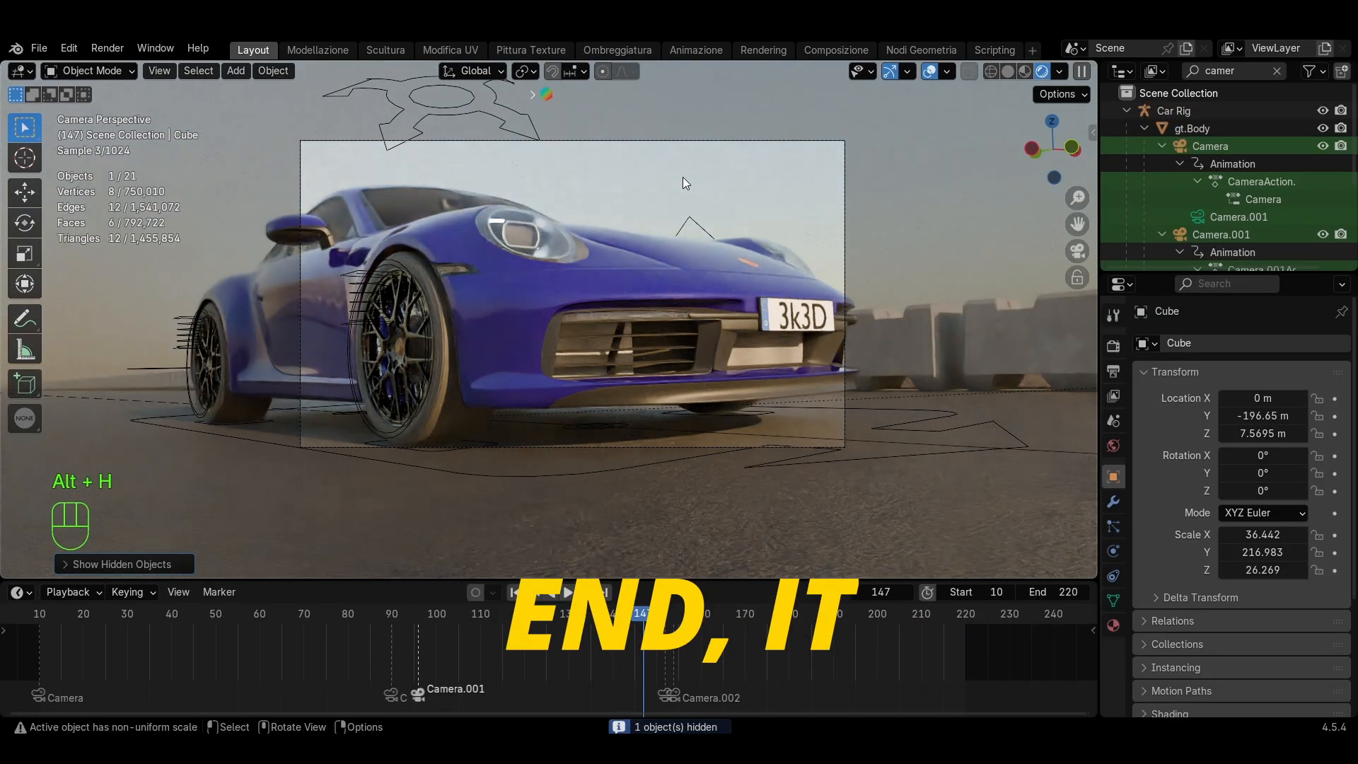
key(alt+h)
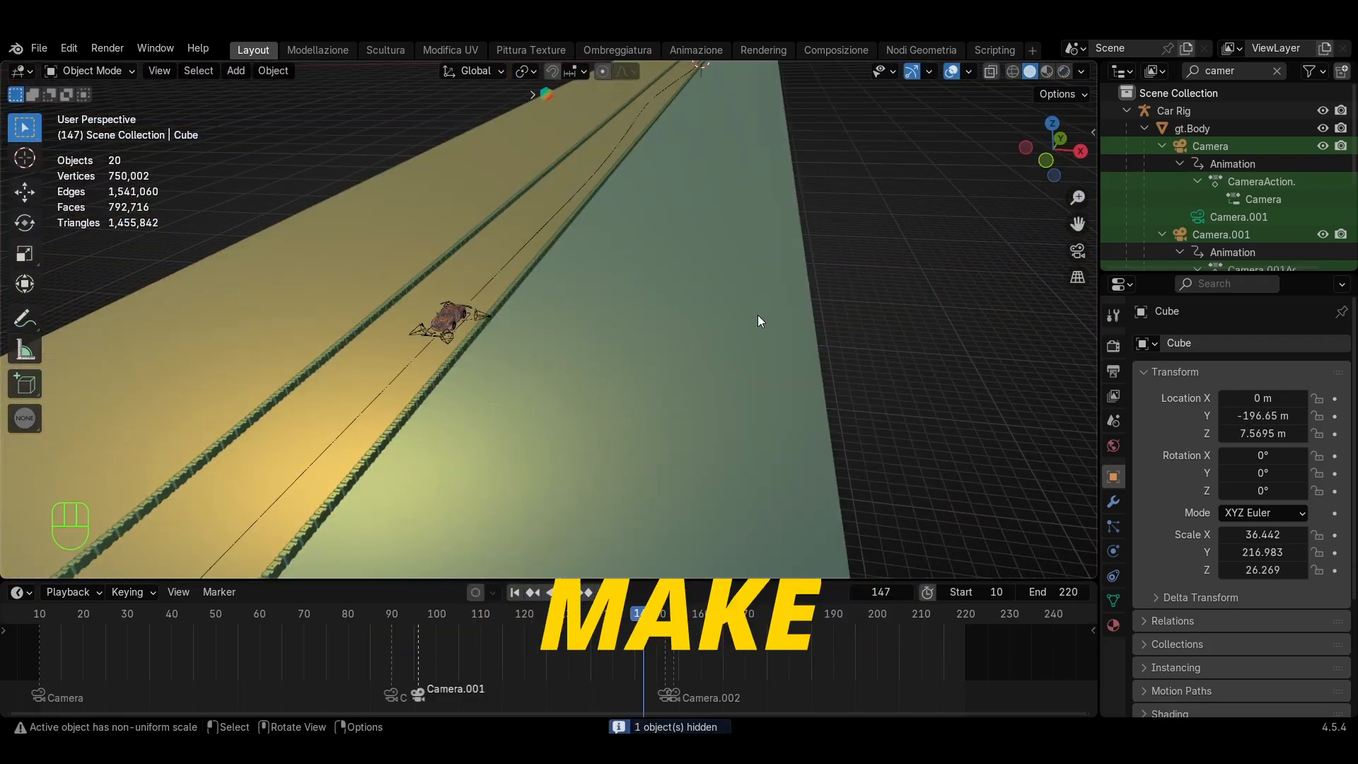
Open the engon asset browser to choose vegetation for the roadside
key(n)
click(1084, 504)
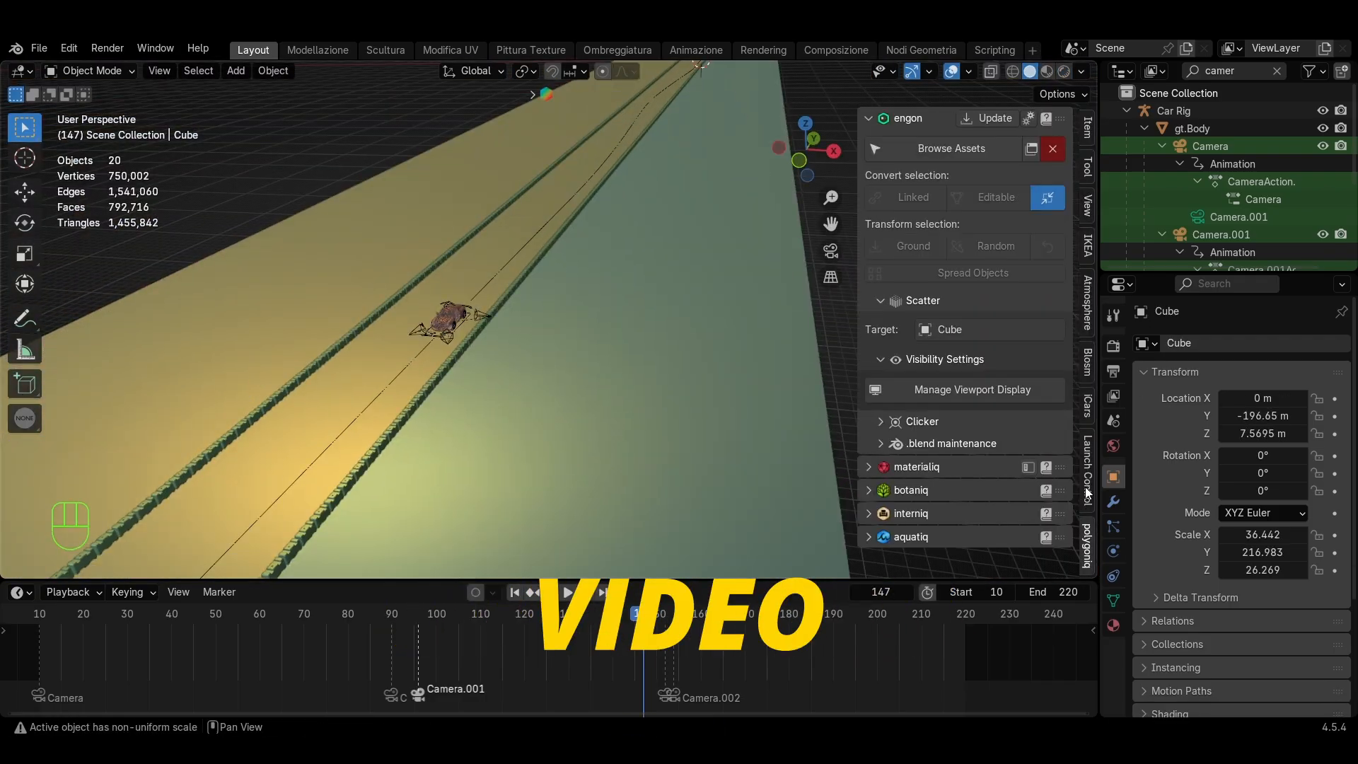
click(1031, 150)
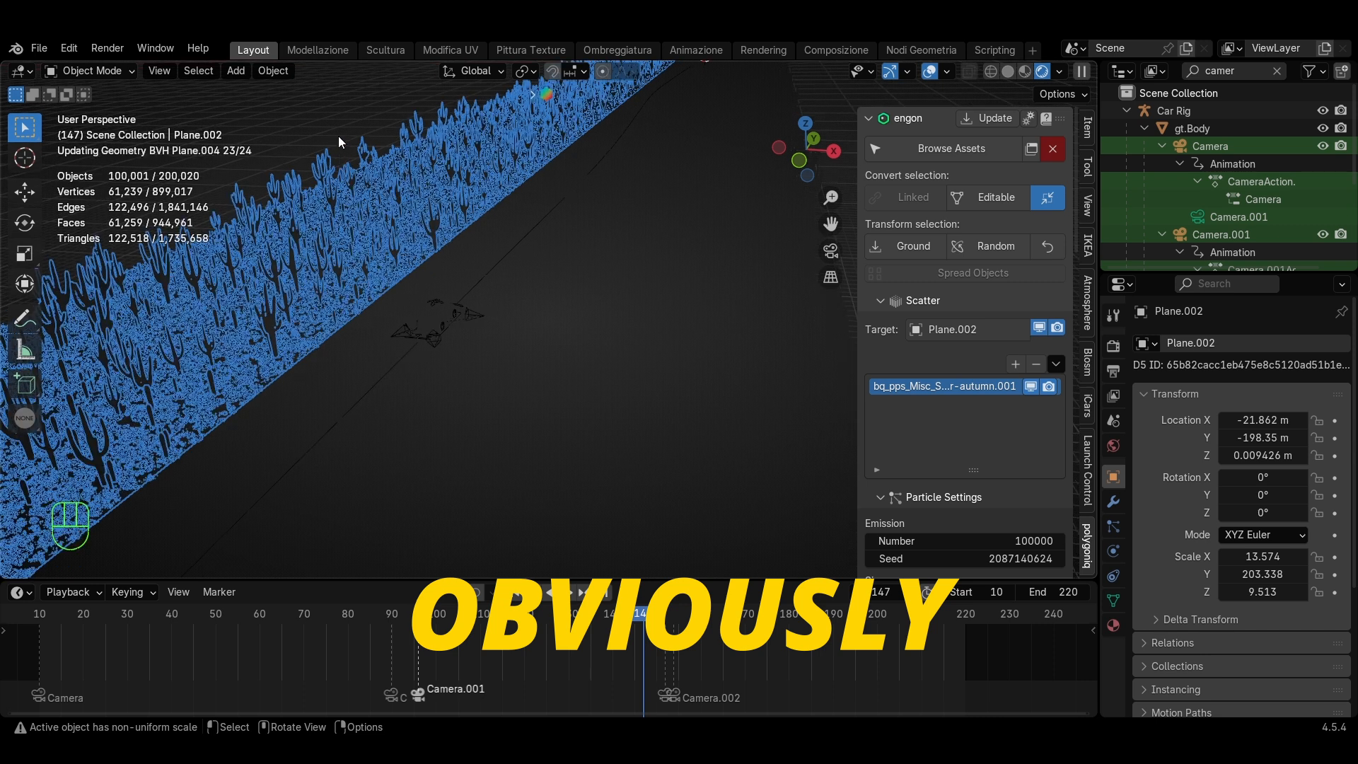
Check the scattered roadside cacti through the cameras at different frames, including 158, 82 and 23
click(832, 257)
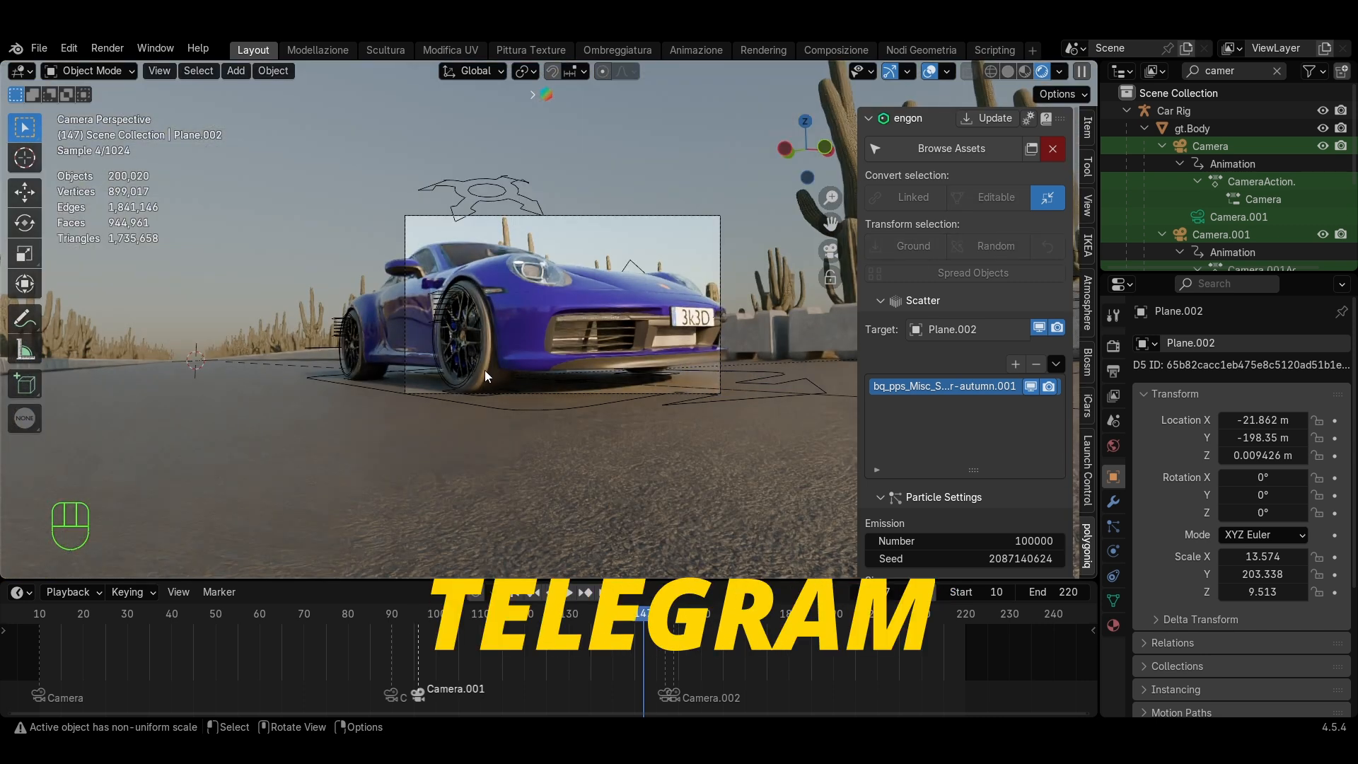
drag(652, 615, 691, 631)
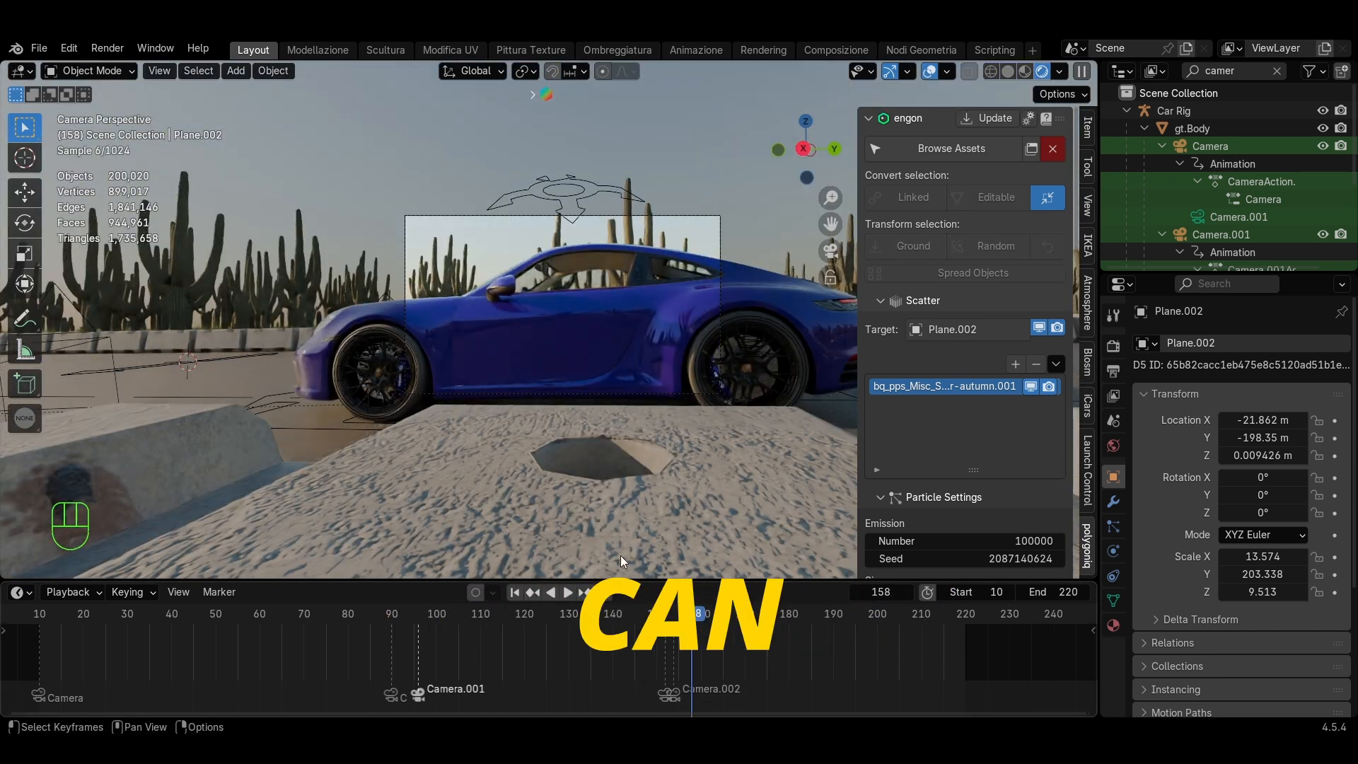
scroll(635, 319, up, 3)
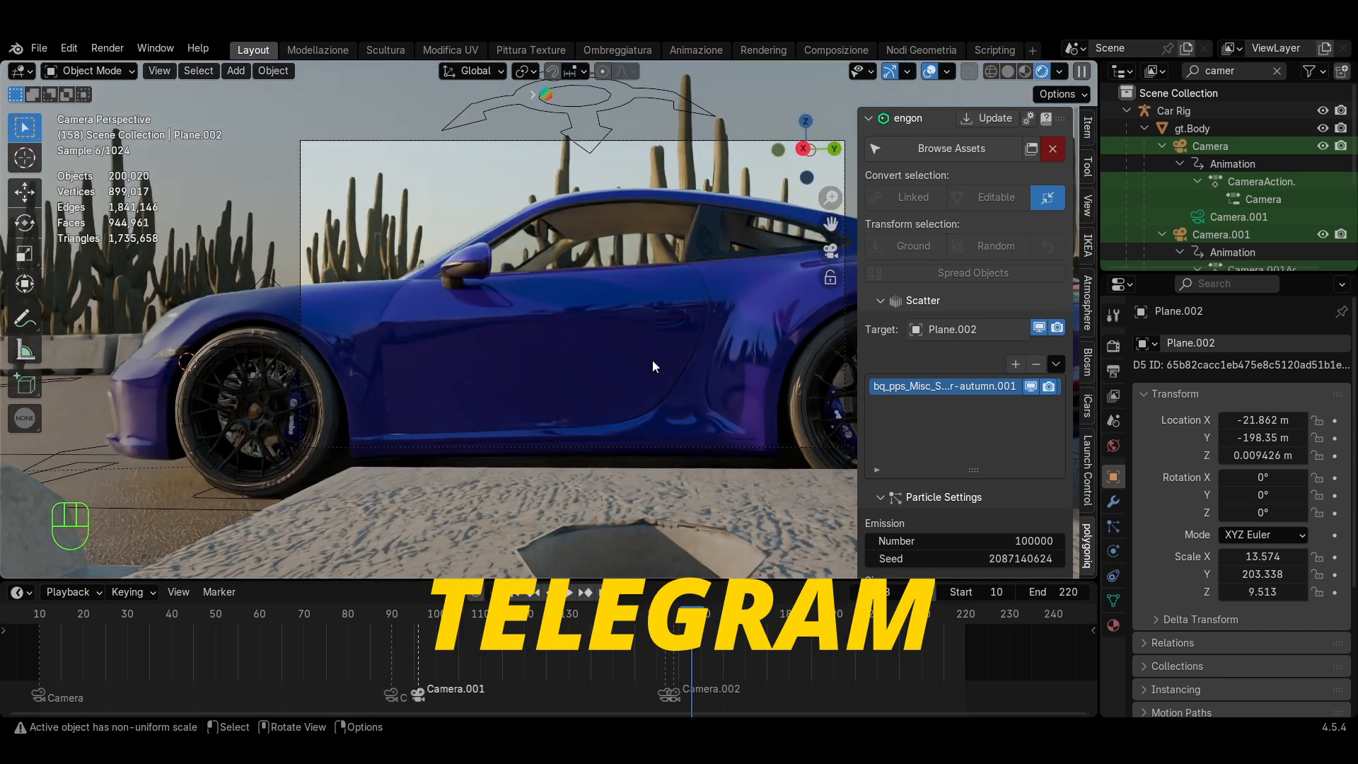
click(735, 626)
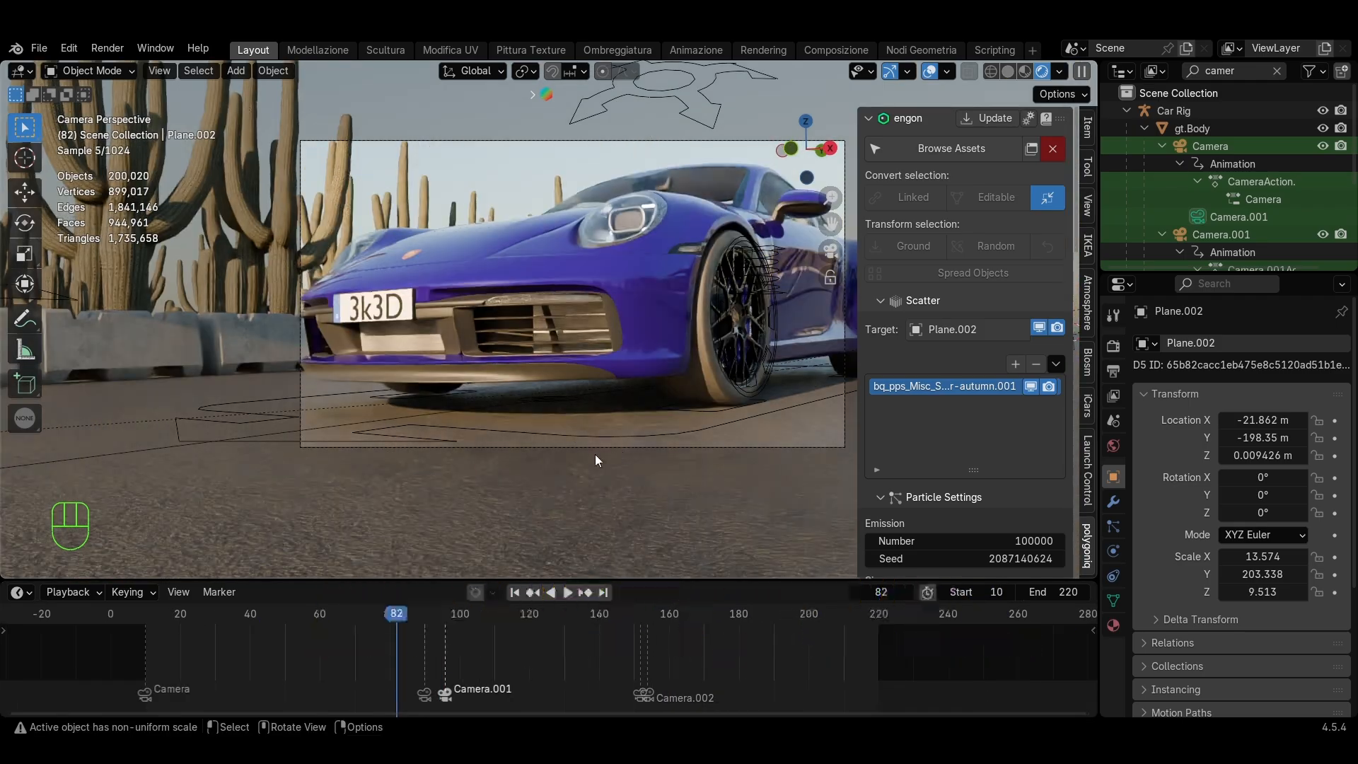
key(n)
scroll(681, 407, down, 1)
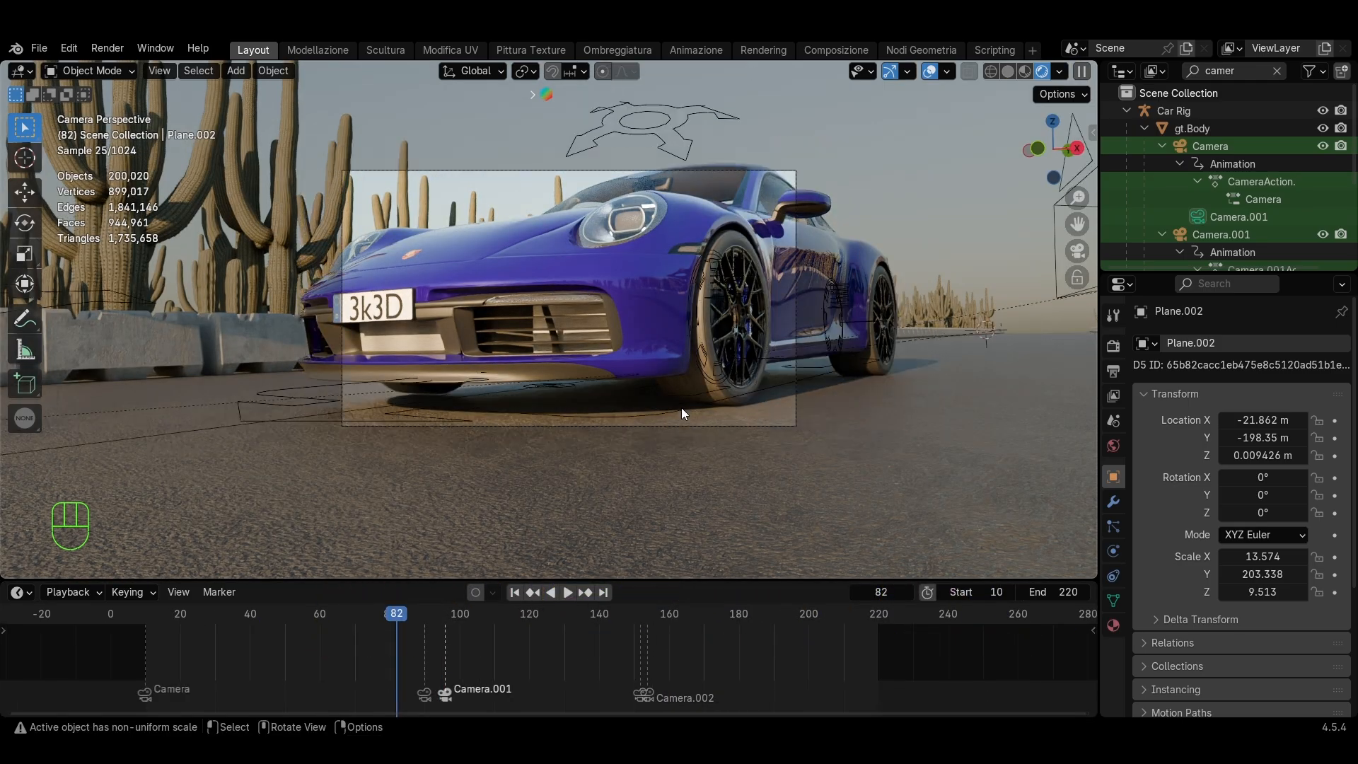
key(shift+Left)
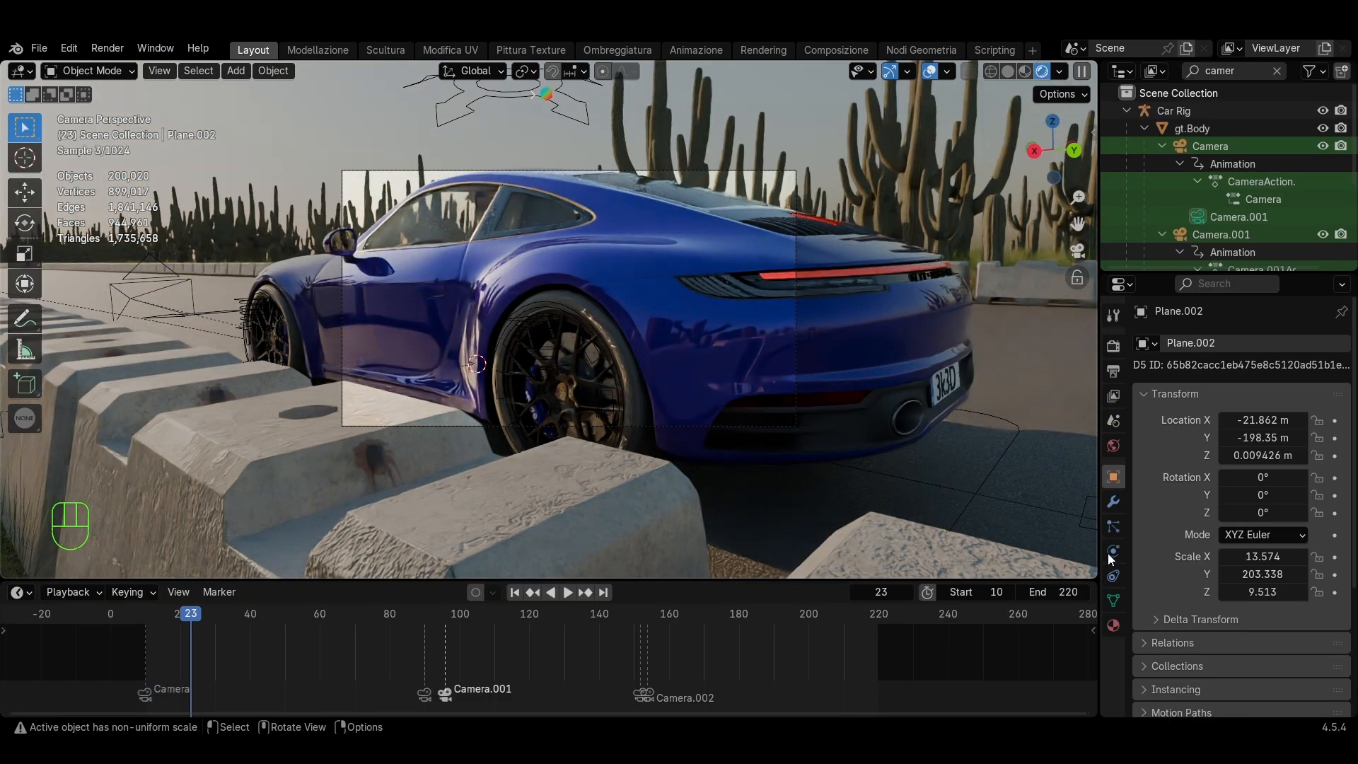
Lower the world sky texture's Air value to 0.497 and check the lighting at frame 70
click(1113, 445)
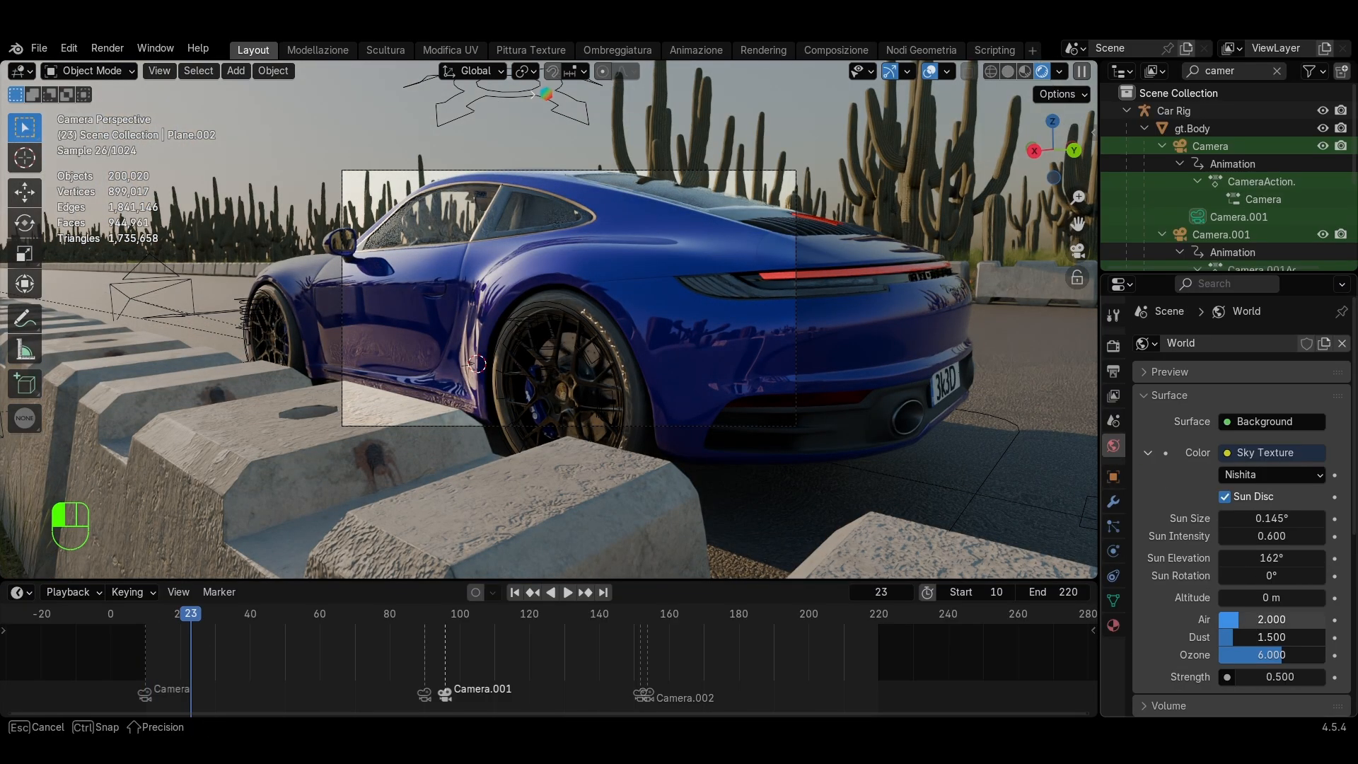
drag(1272, 619, 1220, 614)
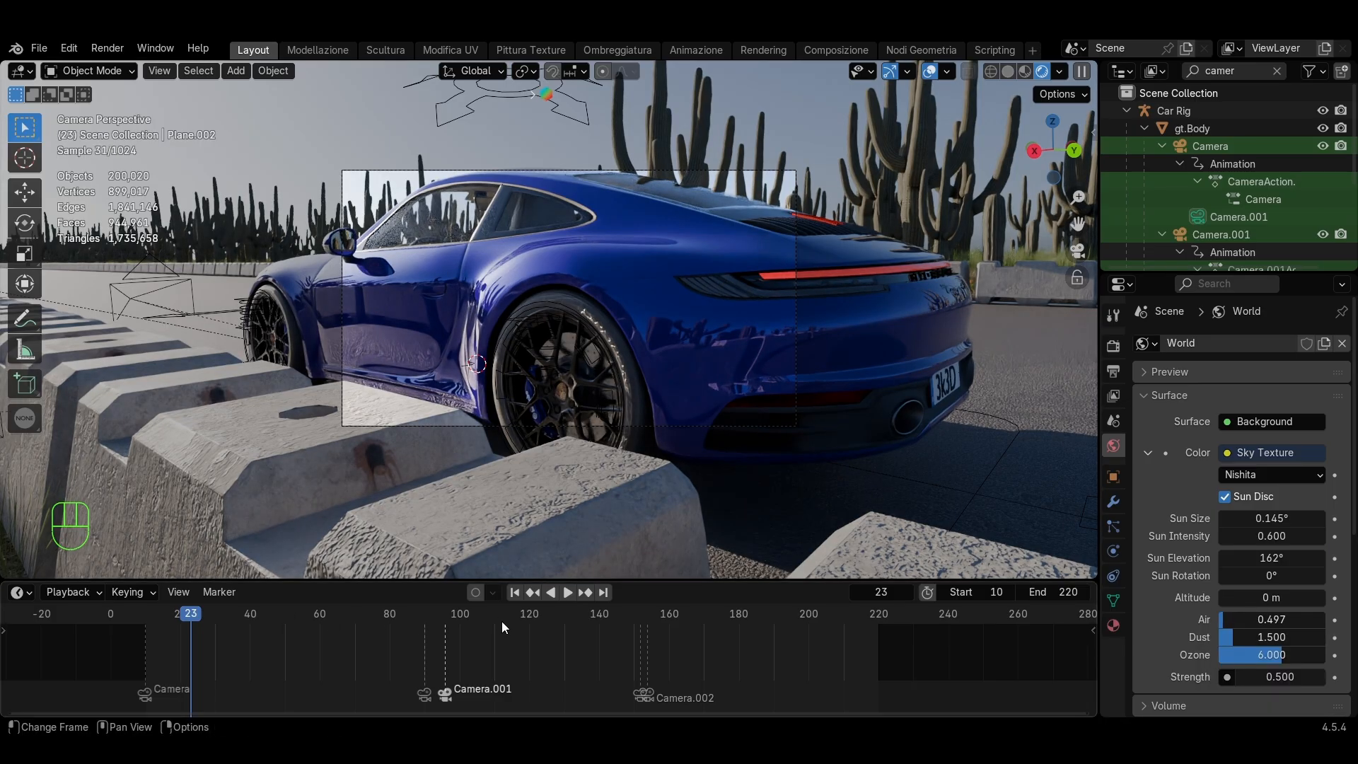
key(Up)
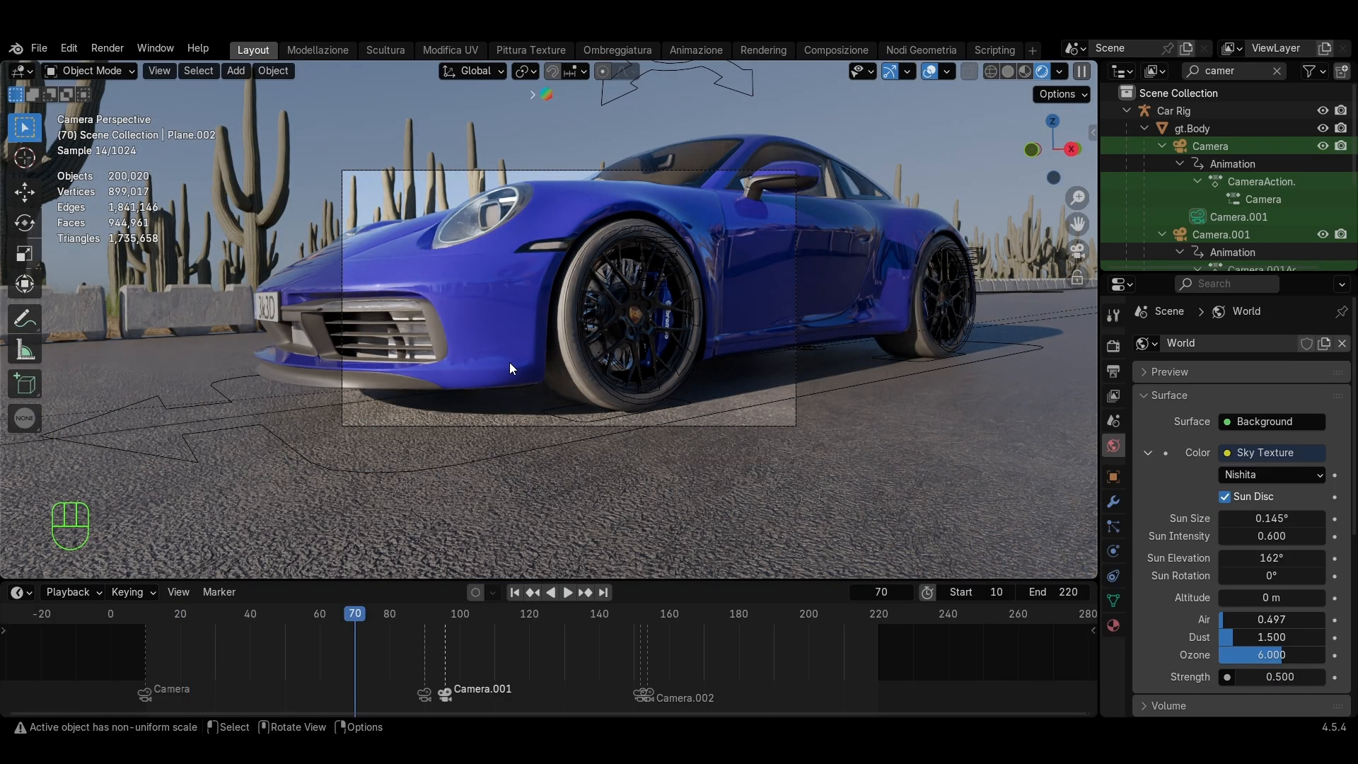
Move the black stop of the Color Ramp driving the car body material's roughness to 0.590 and check the rendered paint
click(617, 50)
scroll(529, 580, down, 3)
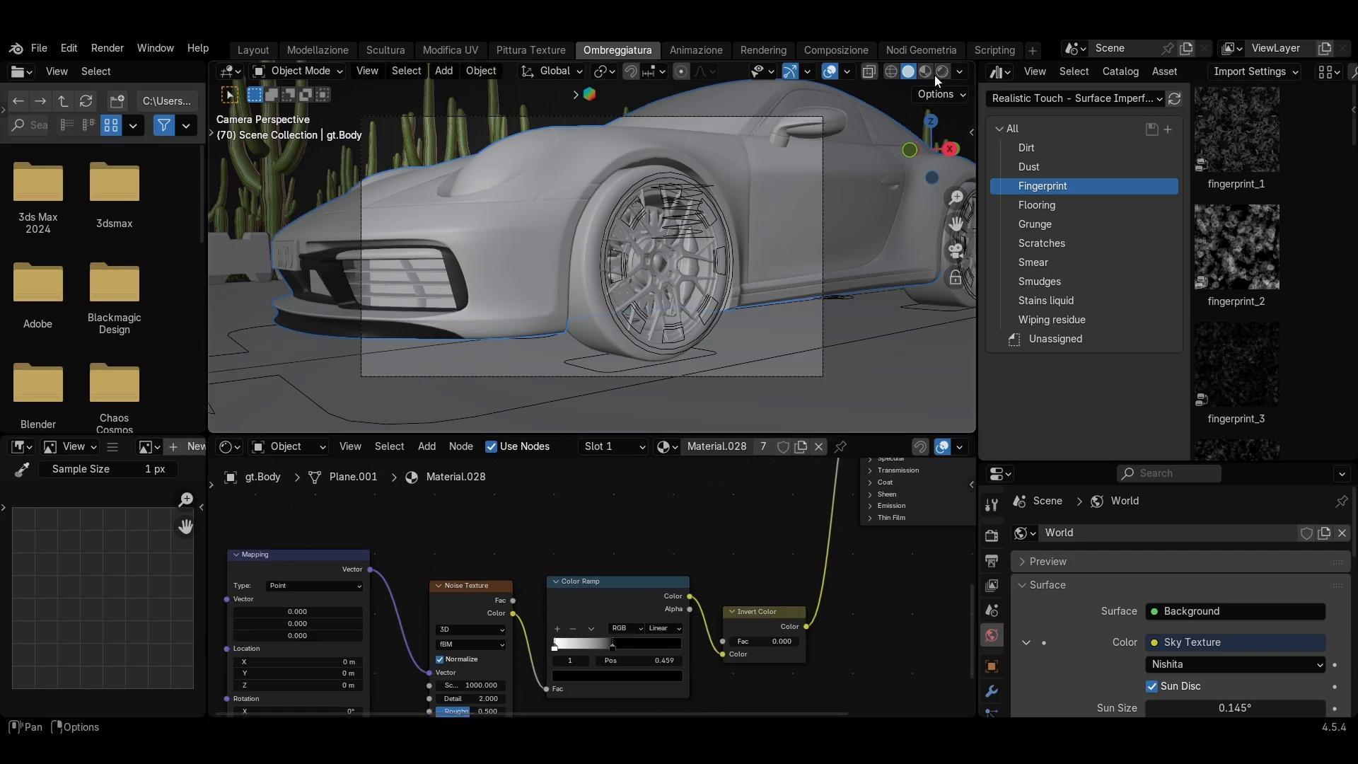
scroll(602, 590, up, 2)
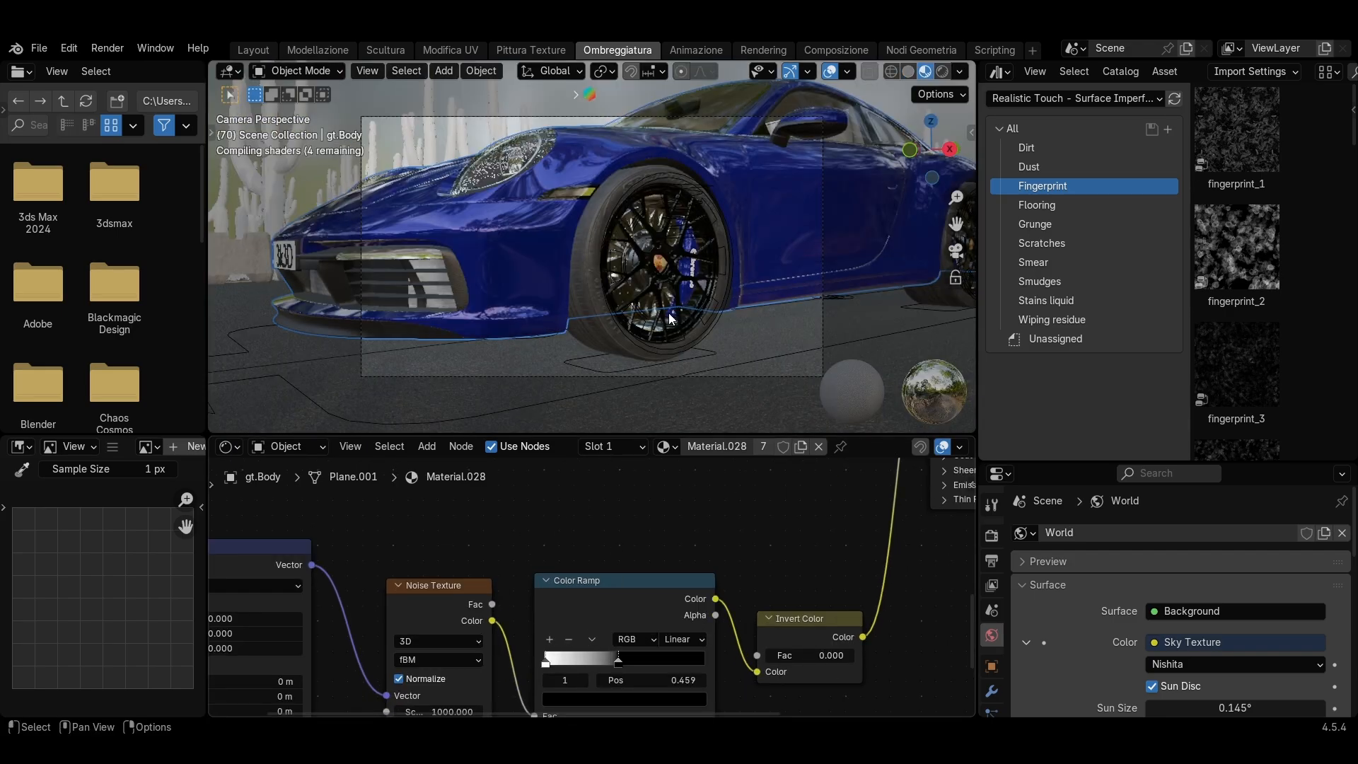
scroll(625, 665, down, 1)
click(625, 664)
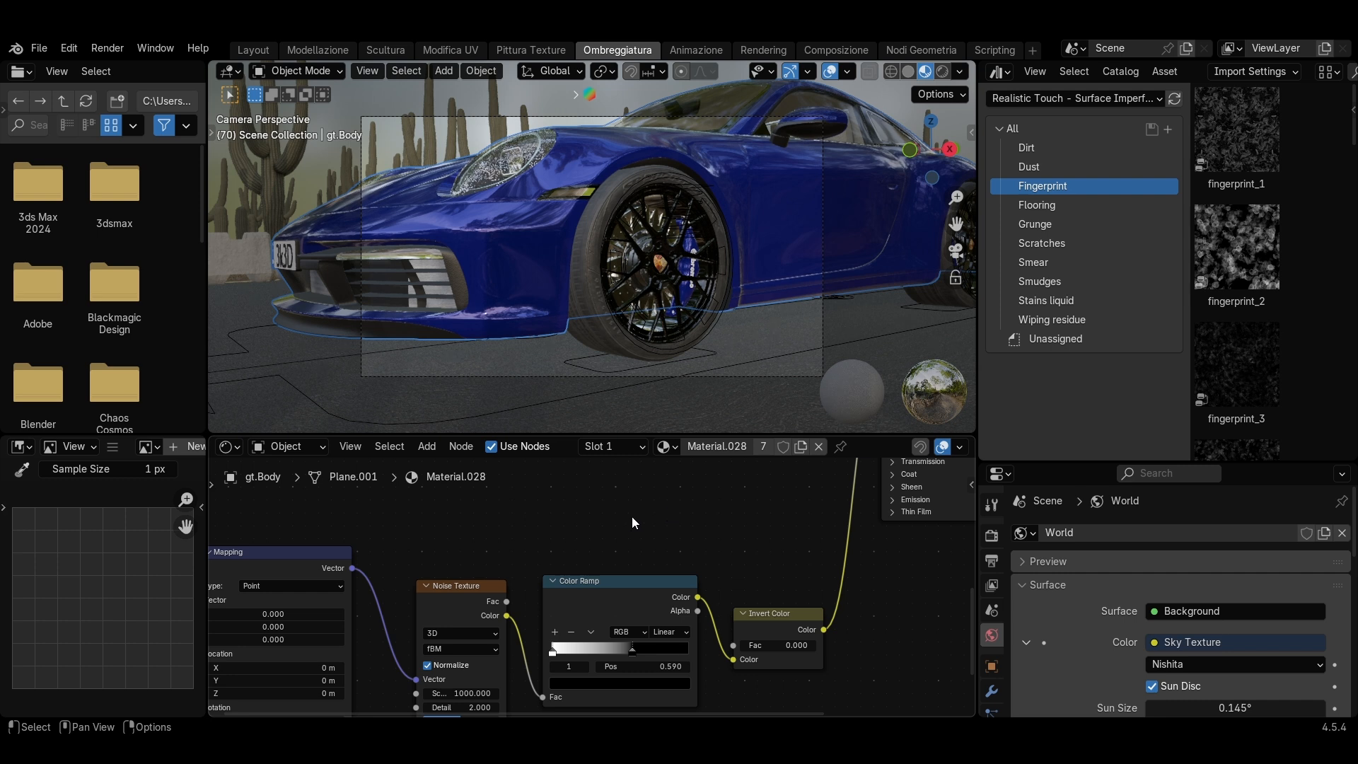
scroll(671, 510, down, 3)
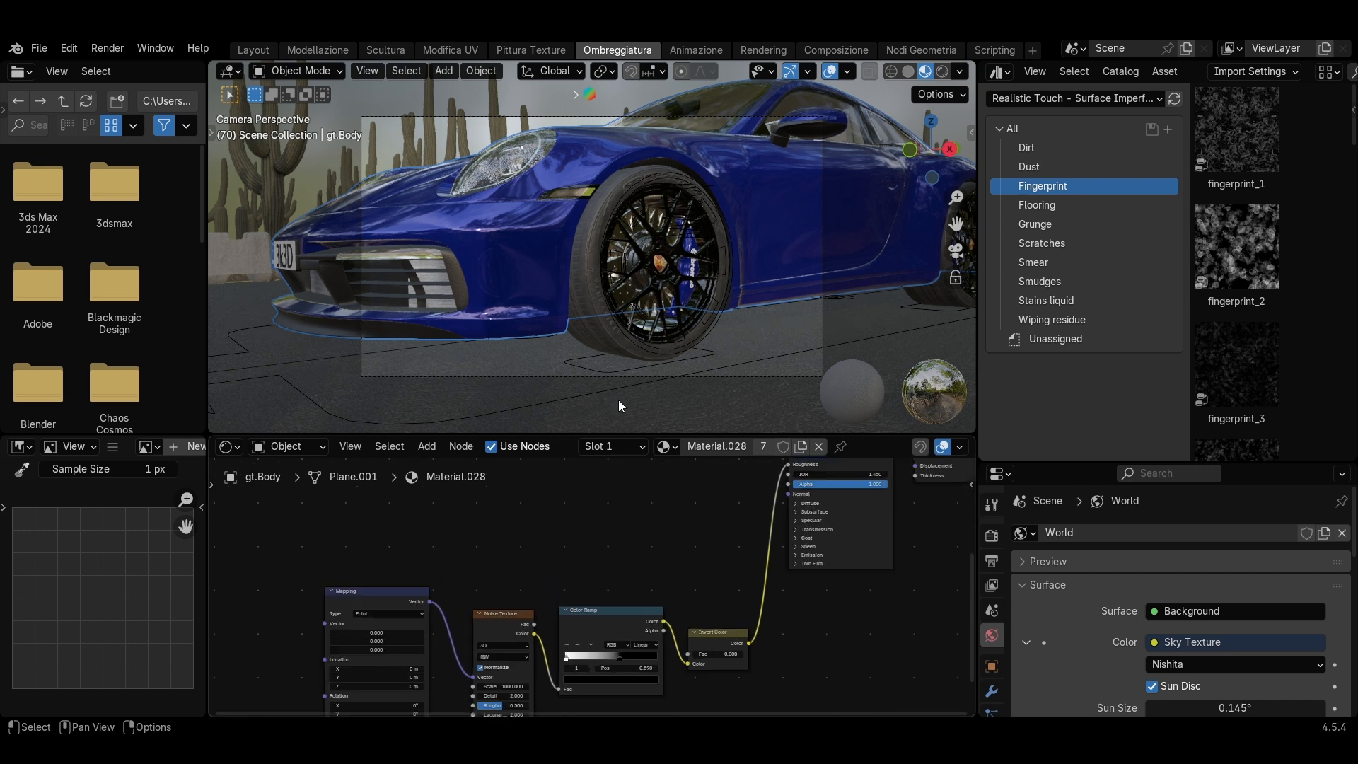
click(908, 72)
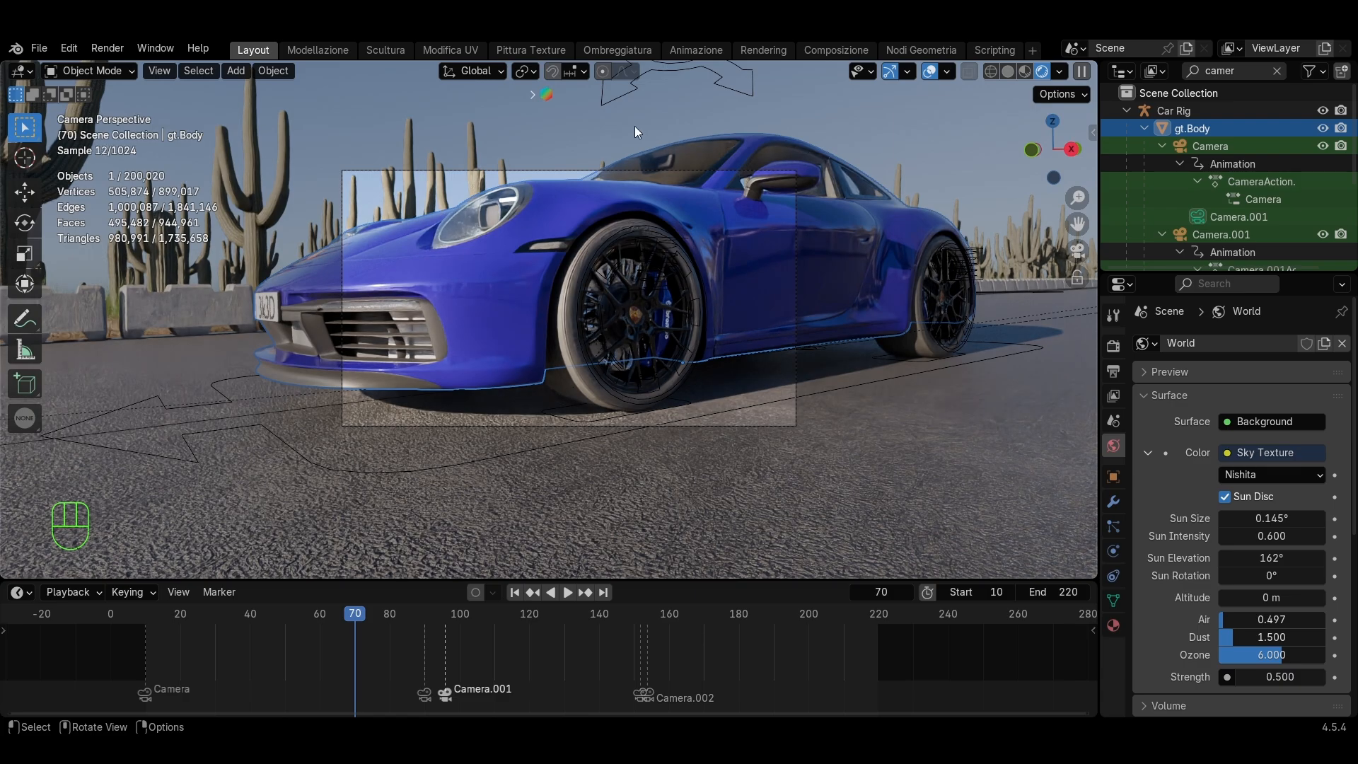
click(635, 127)
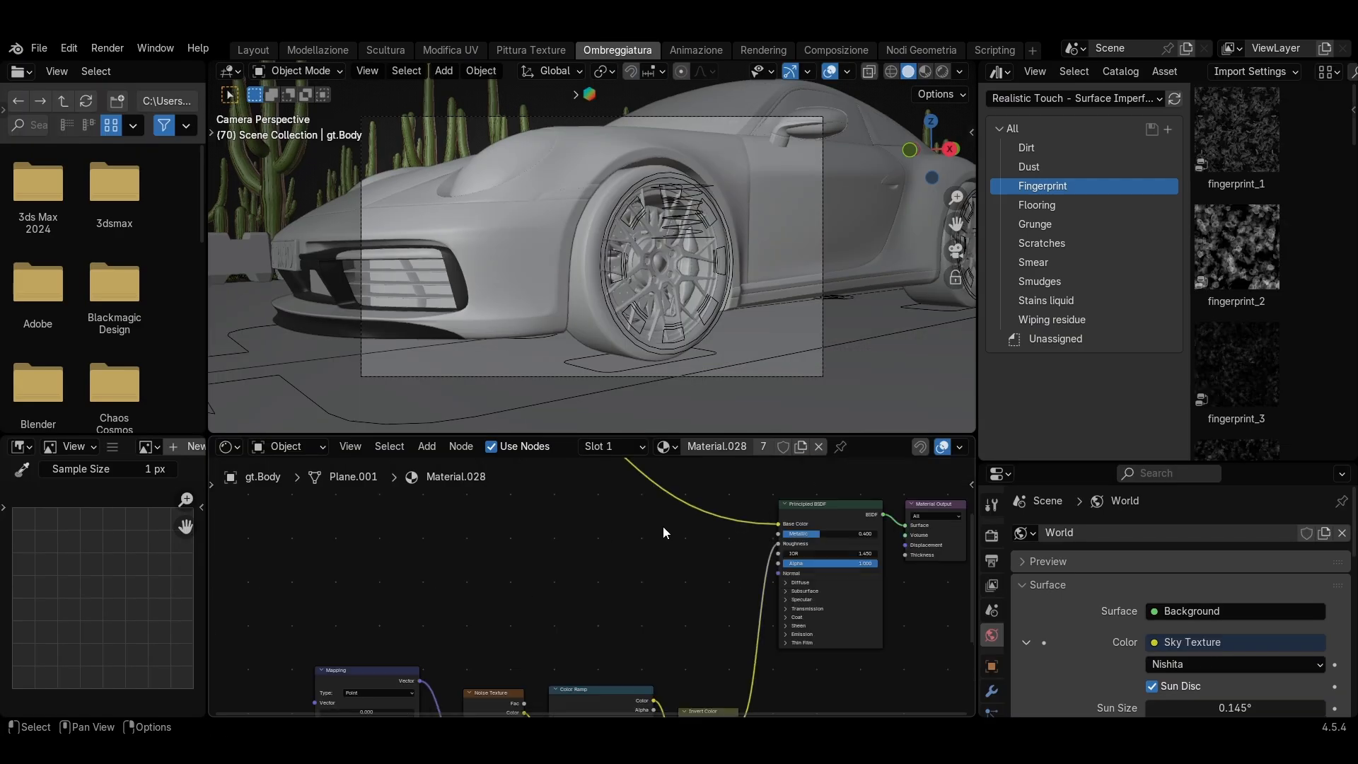
Darken the blue stop at position 0.450 in the Color Ramp feeding the car paint's base color
scroll(663, 525, up, 4)
scroll(561, 579, down, 1)
click(565, 579)
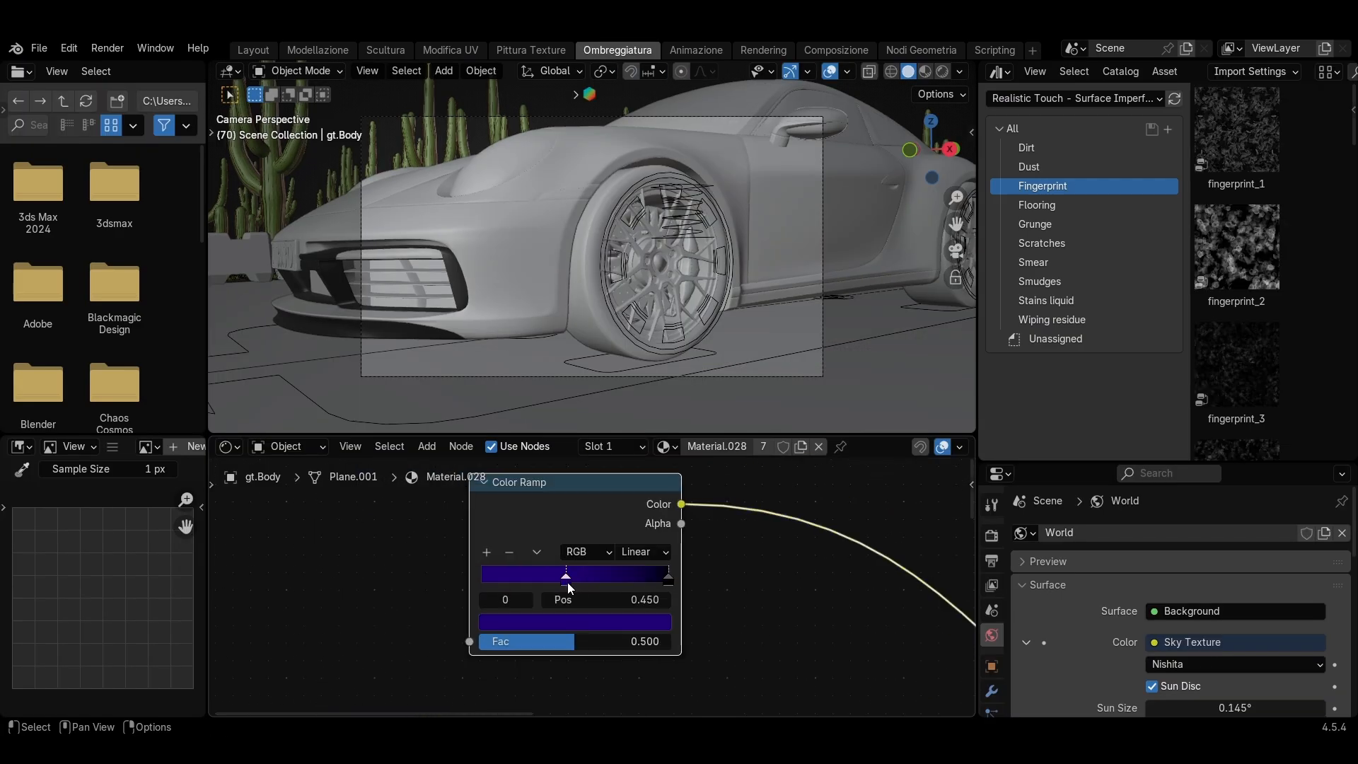
click(612, 617)
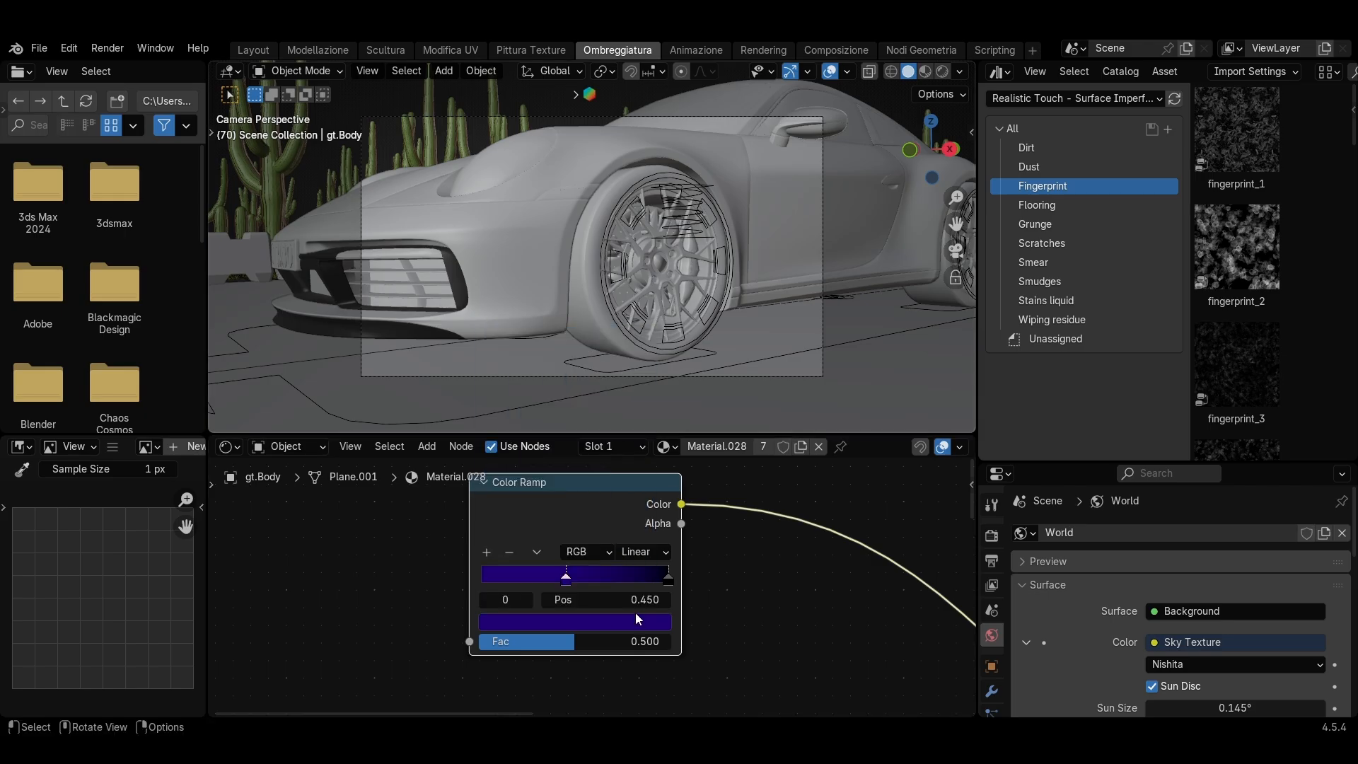
click(396, 551)
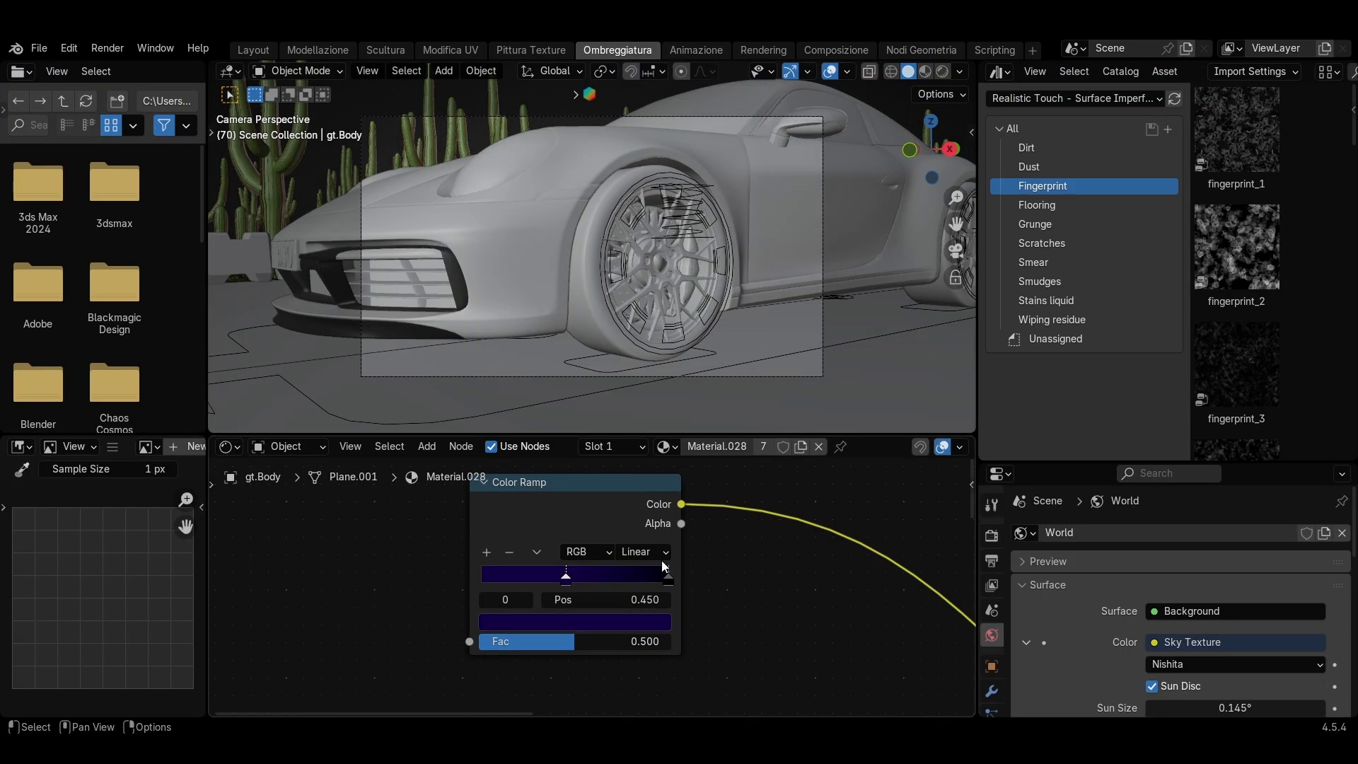
scroll(661, 560, down, 4)
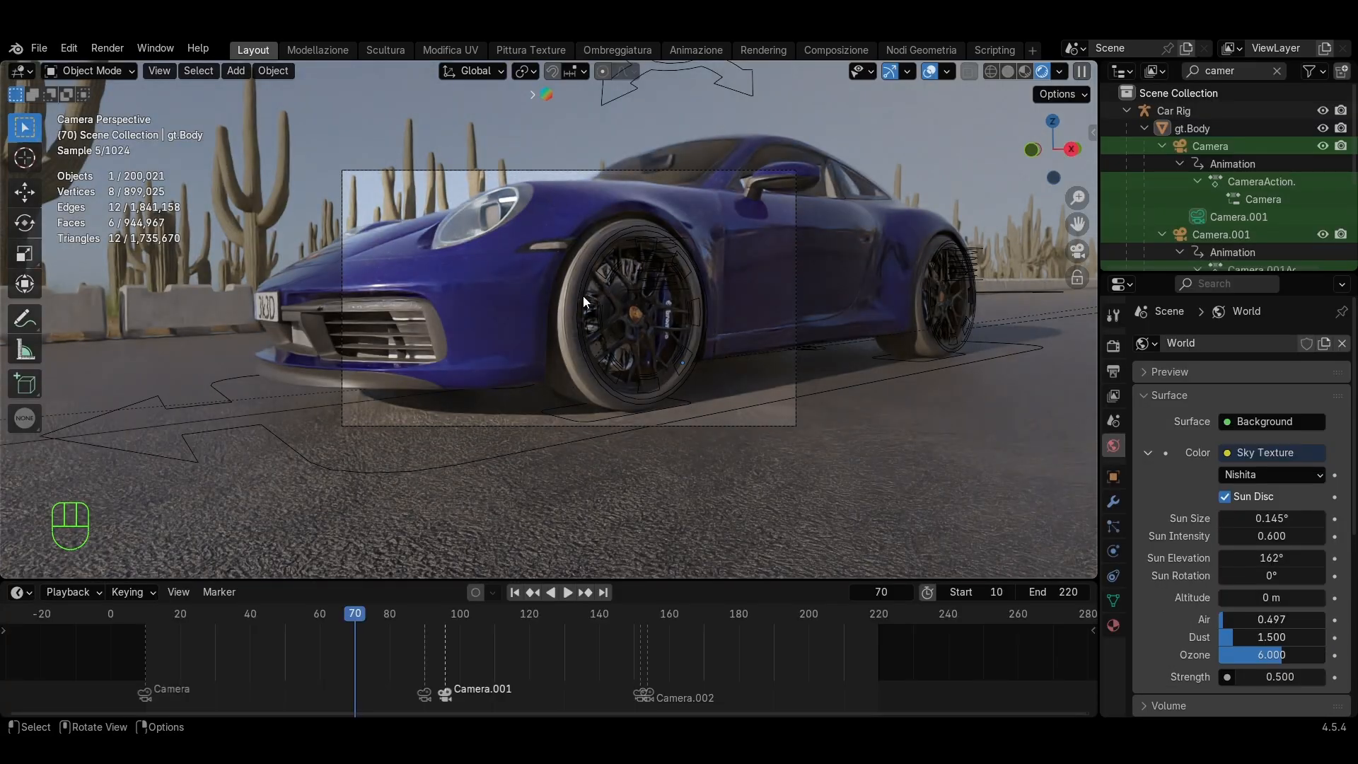
middle_drag(565, 559, 960, 367)
shift+middle_drag(877, 334, 797, 324)
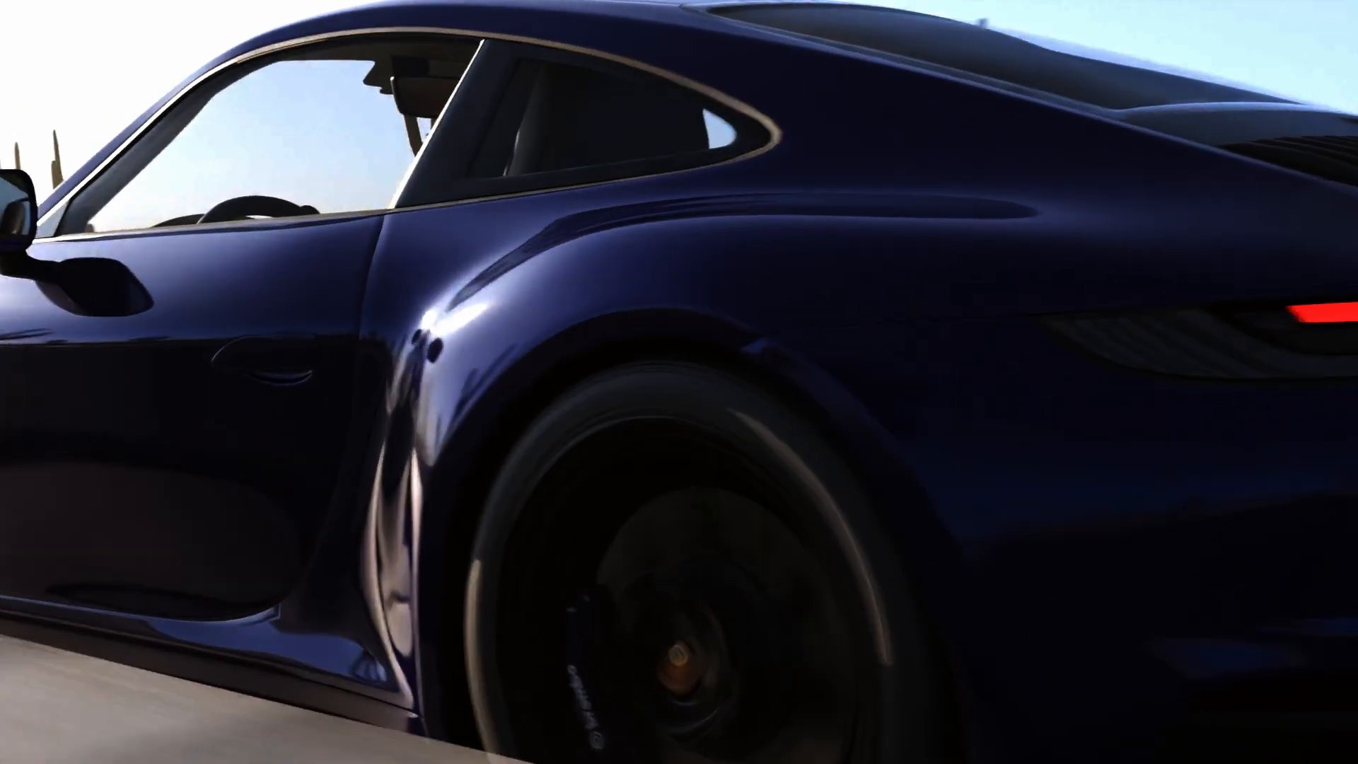